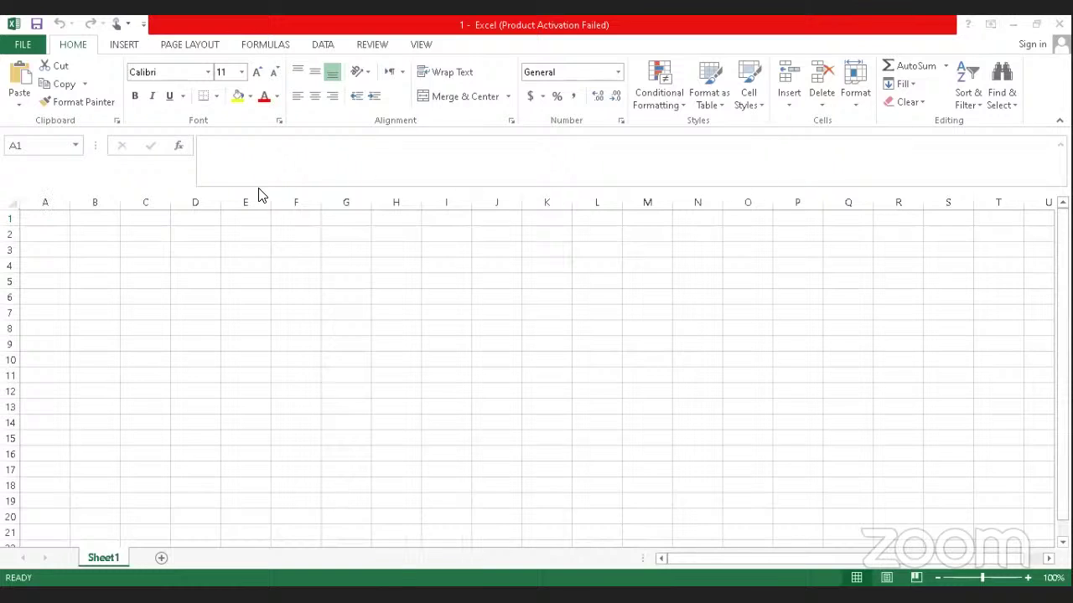
Step: Enter "Relative Reffernce" in G3 and "Absolute Reffernce" in G4, and widen column G to fit both labels
{"action": "left_click", "coordinate": [281, 249]}
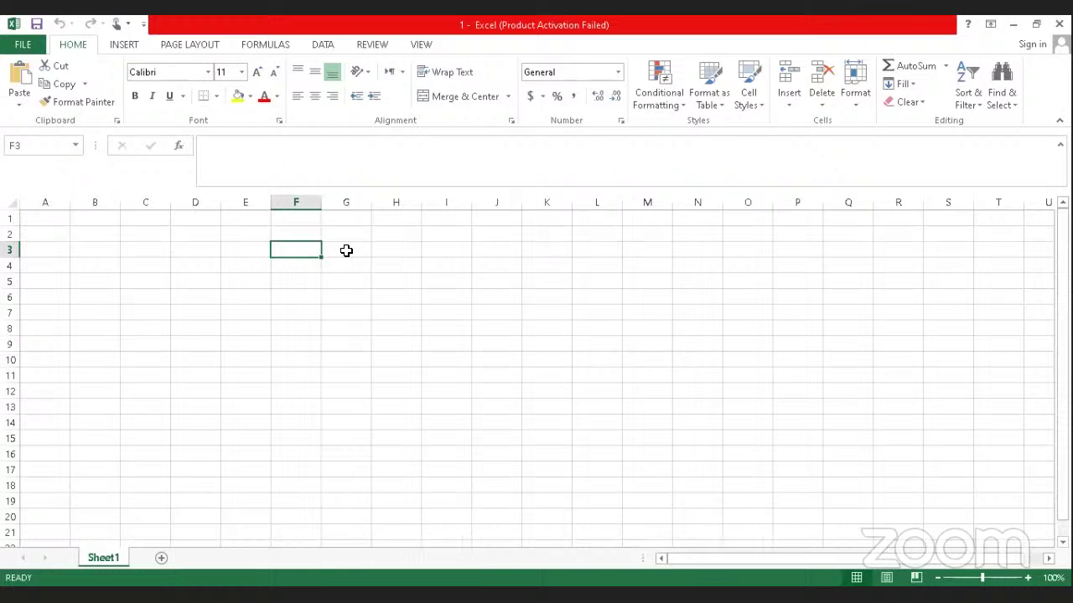
{"action": "left_click", "coordinate": [403, 252]}
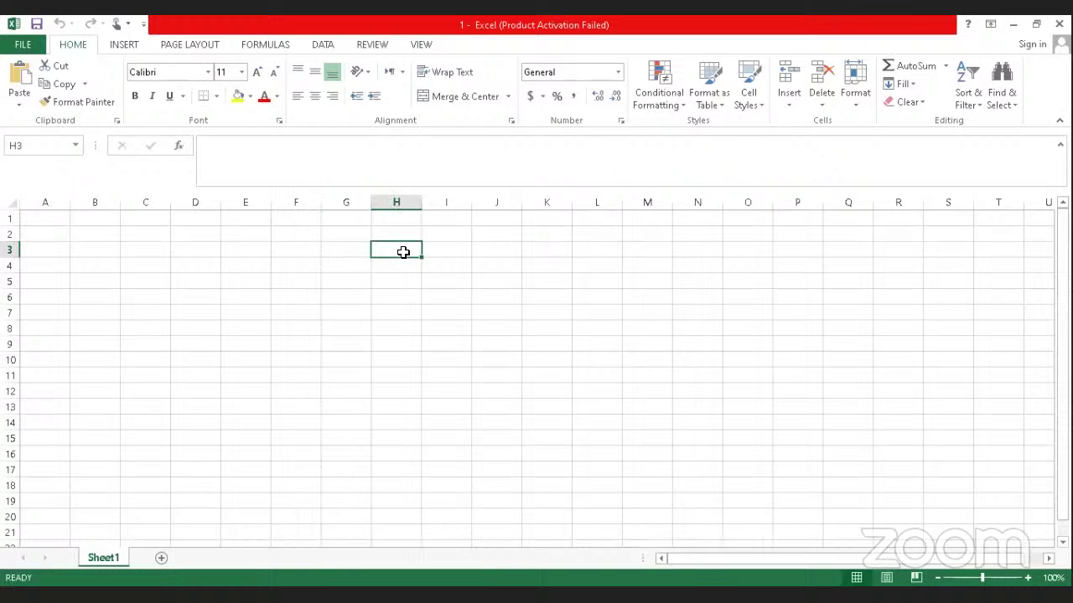
{"action": "scroll", "coordinate": [403, 252], "scroll_direction": "up", "scroll_amount": 4, "text": "ctrl"}
{"action": "left_click", "coordinate": [531, 279]}
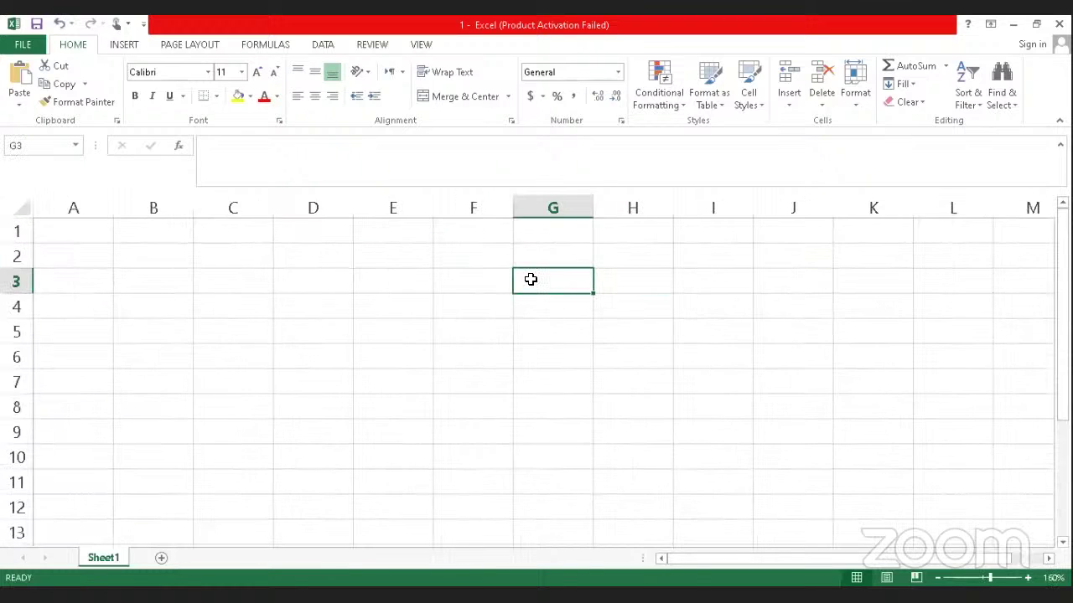
{"action": "type", "text": "Relative"}
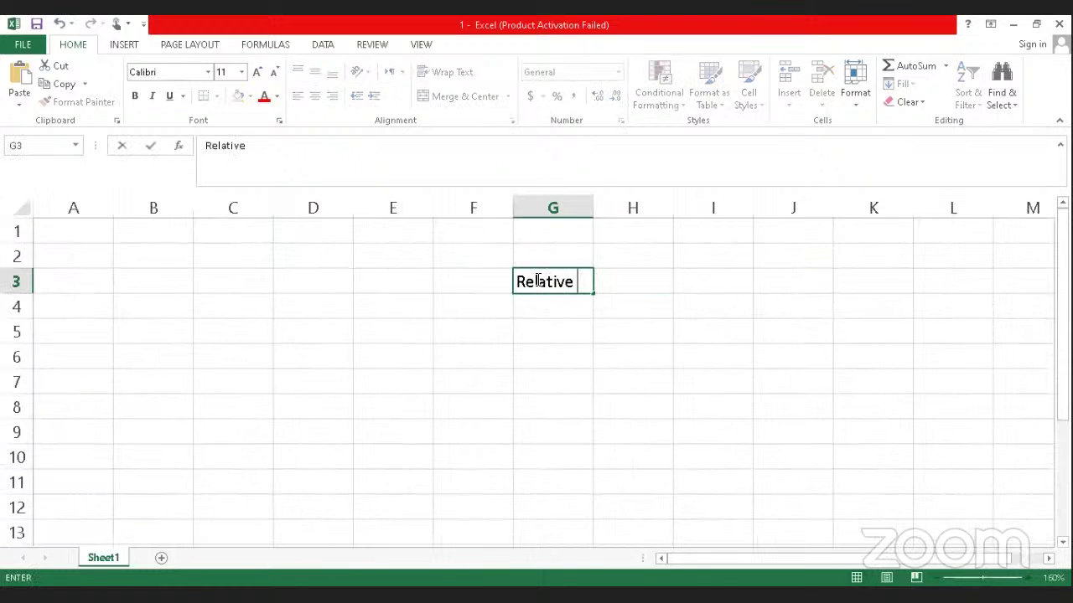
{"action": "type", "text": " Reffernce"}
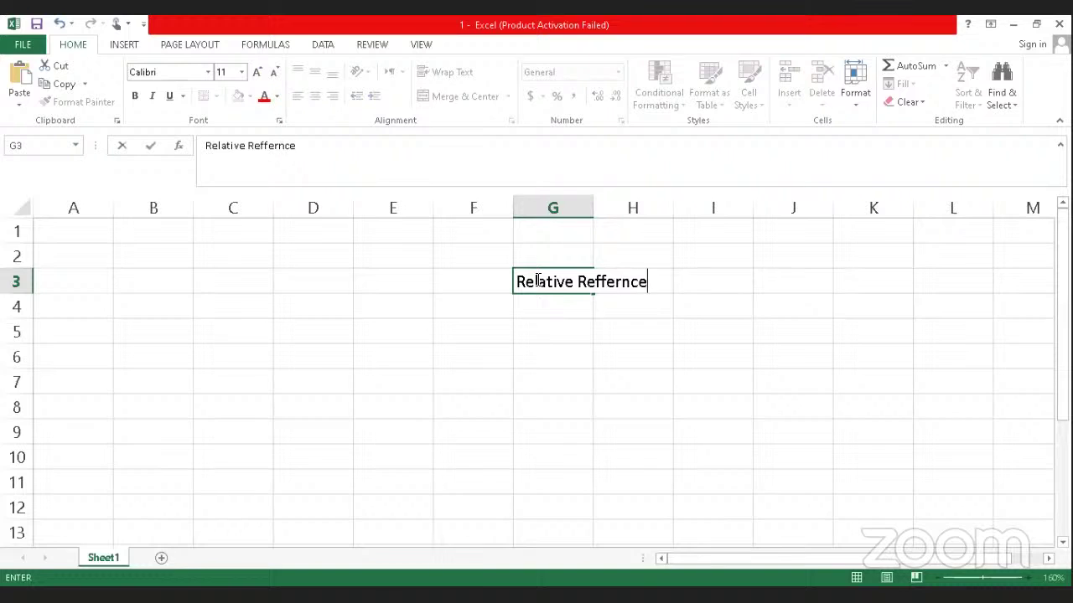
{"action": "key", "text": "Return"}
{"action": "type", "text": "Ab"}
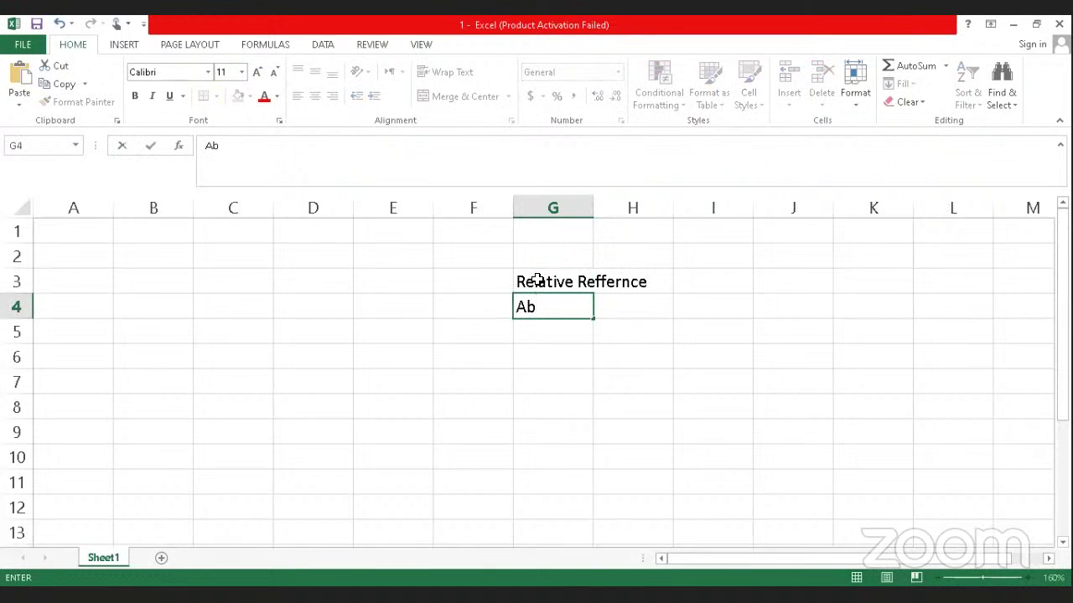
{"action": "type", "text": "solute Reffernce"}
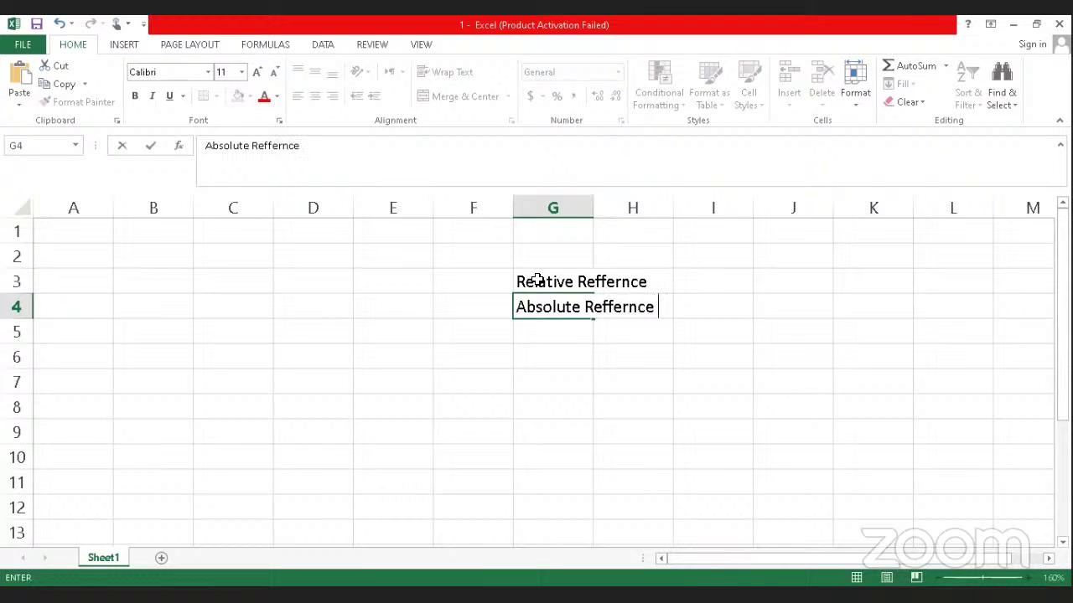
{"action": "key", "text": "Return"}
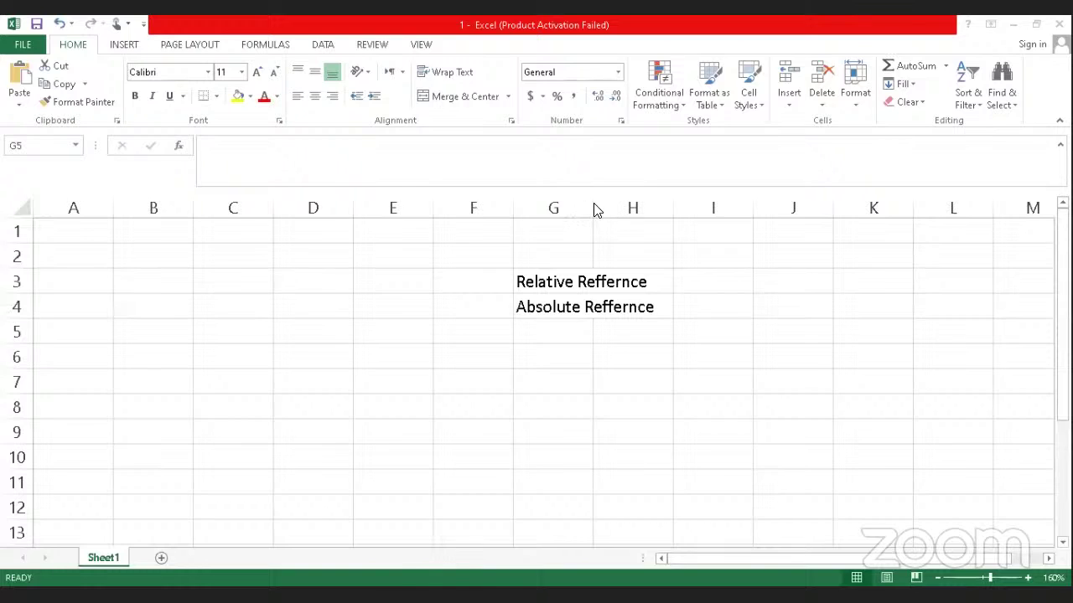
{"action": "left_click_drag", "start_coordinate": [593, 210], "coordinate": [668, 208]}
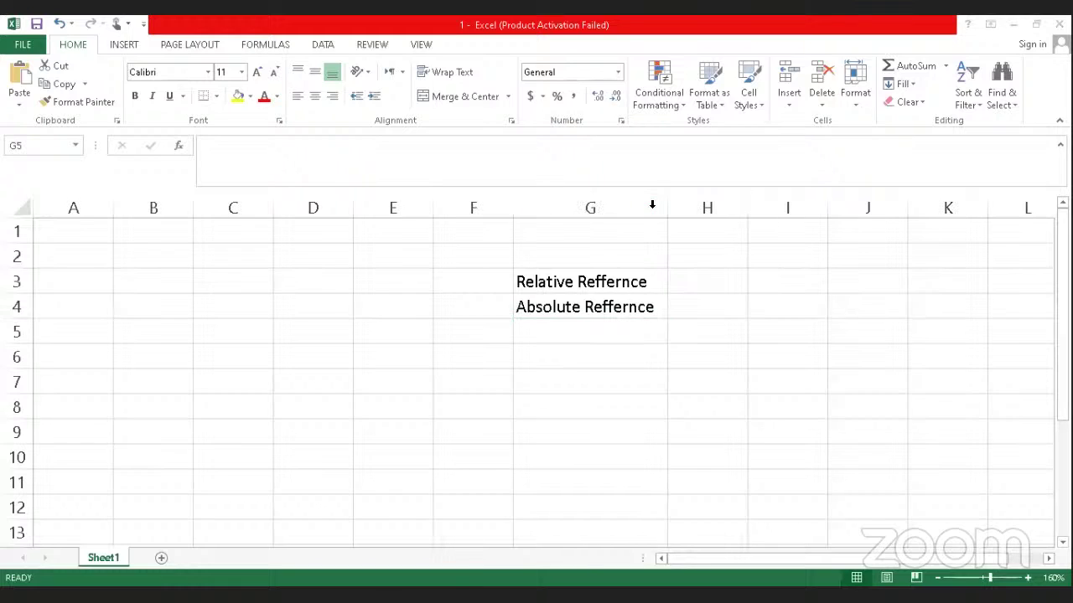
Step: Add the label "MIX Refference" in cell G5 below the two other reference types
{"action": "left_click", "coordinate": [597, 358]}
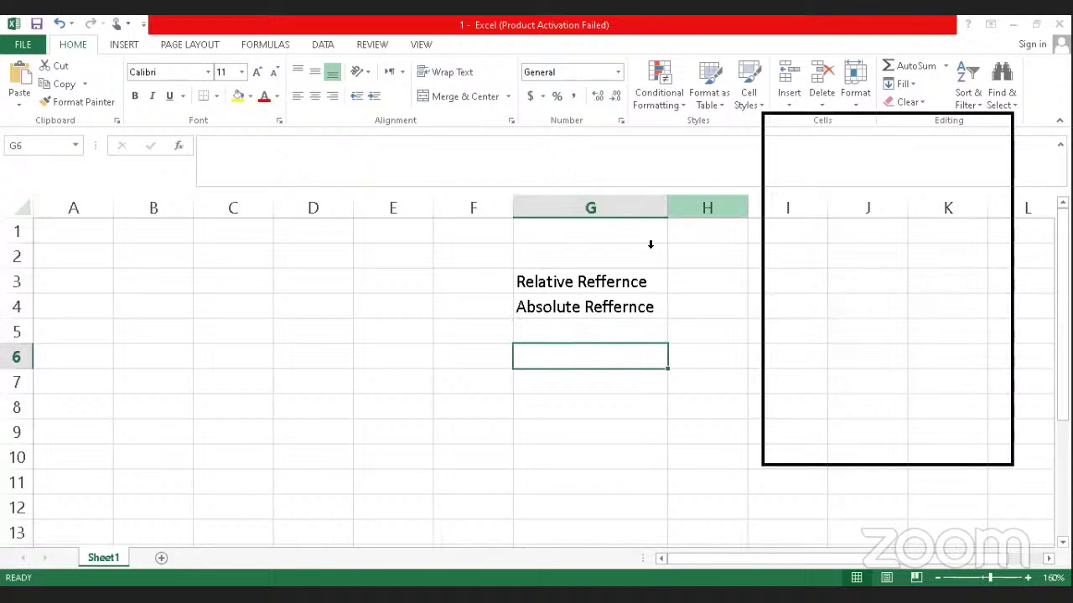
{"action": "left_click", "coordinate": [586, 326]}
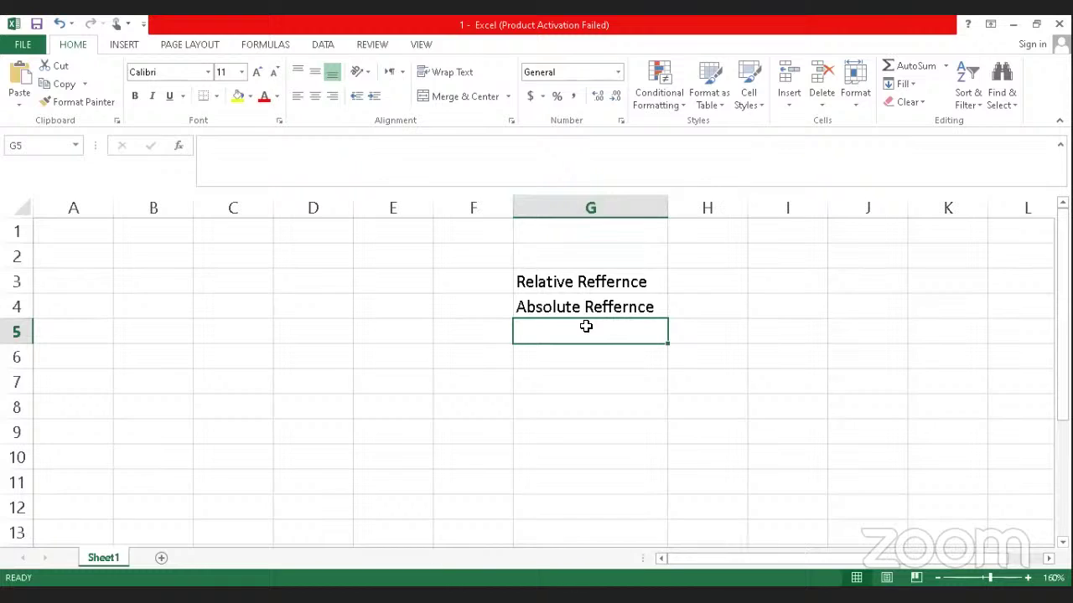
{"action": "type", "text": "MIX"}
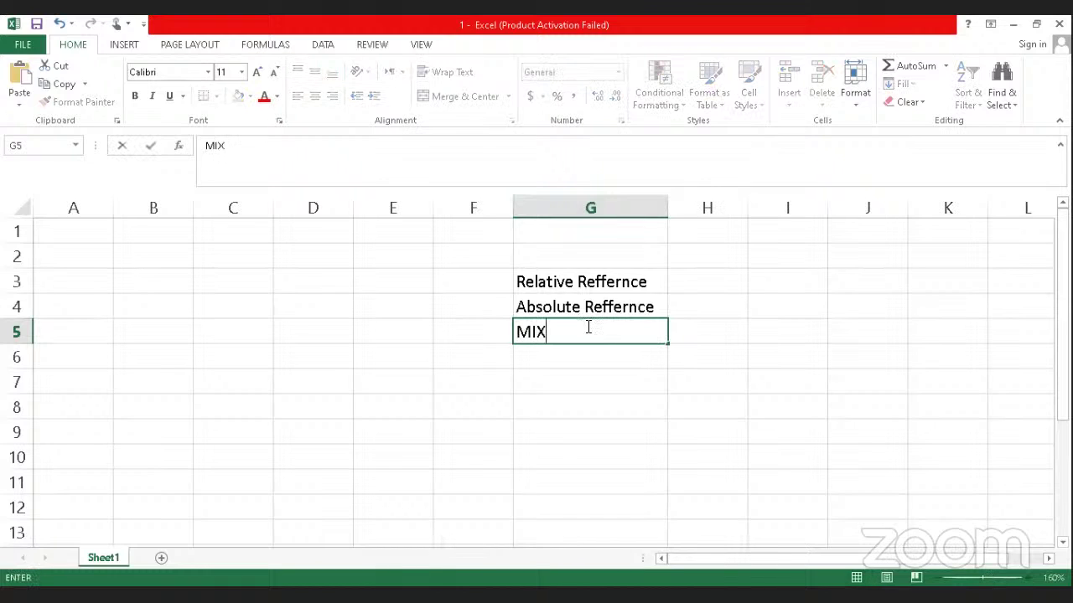
{"action": "type", "text": " Refffr"}
{"action": "key", "text": "BackSpace"}
{"action": "key", "text": "BackSpace"}
{"action": "key", "text": "BackSpace"}
{"action": "type", "text": "e"}
{"action": "key", "text": "BackSpace"}
{"action": "type", "text": "fre"}
{"action": "key", "text": "BackSpace"}
{"action": "key", "text": "BackSpace"}
{"action": "type", "text": "erence"}
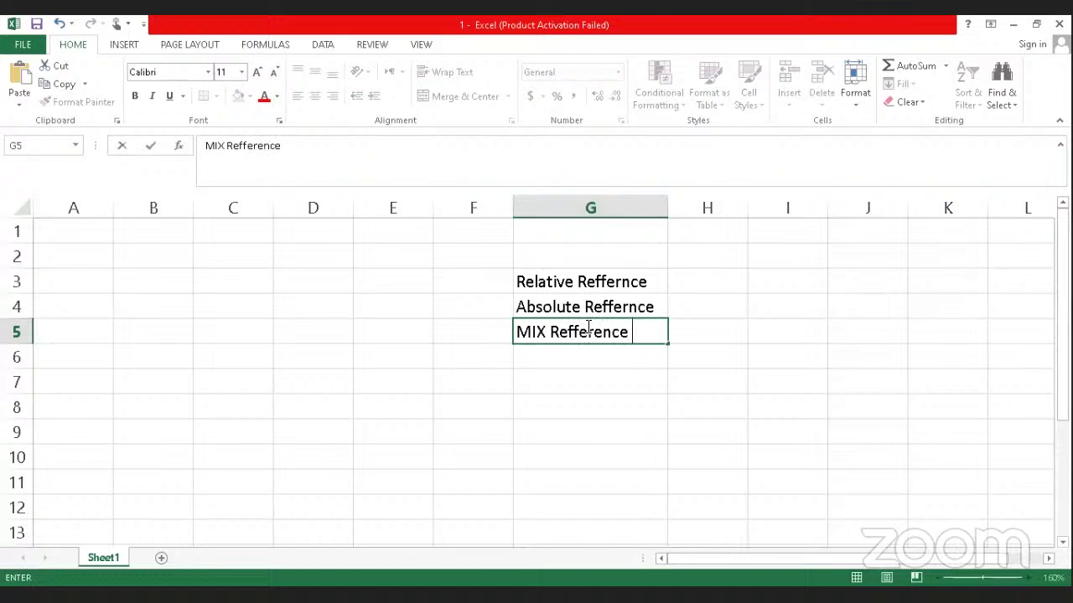
{"action": "key", "text": "Return"}
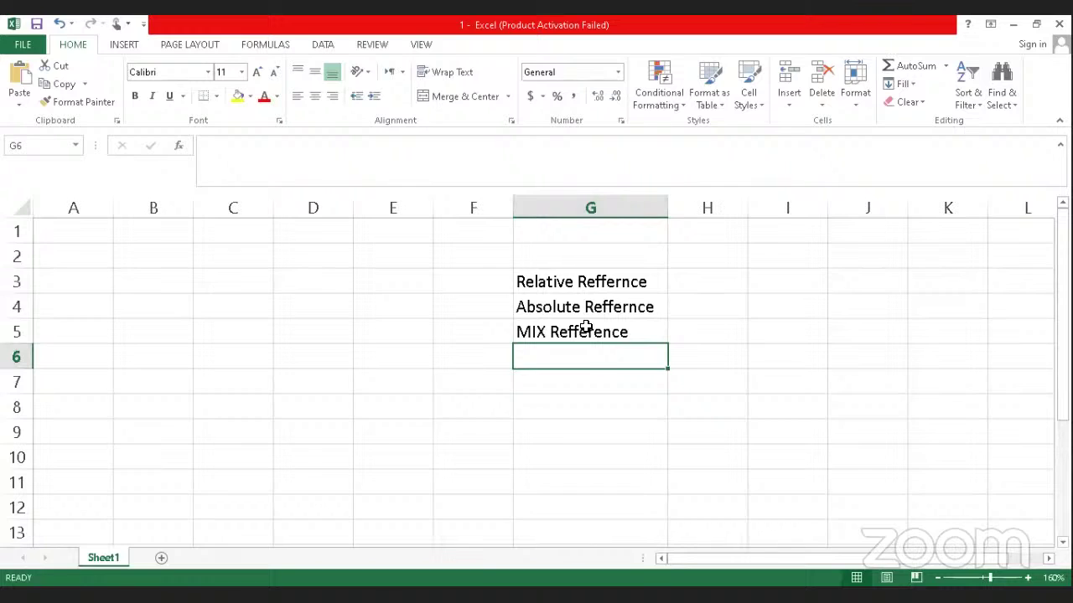
Step: List the subjects Urdu, Math and English down cells C3 to C5
{"action": "left_click", "coordinate": [587, 374]}
{"action": "left_click", "coordinate": [232, 282]}
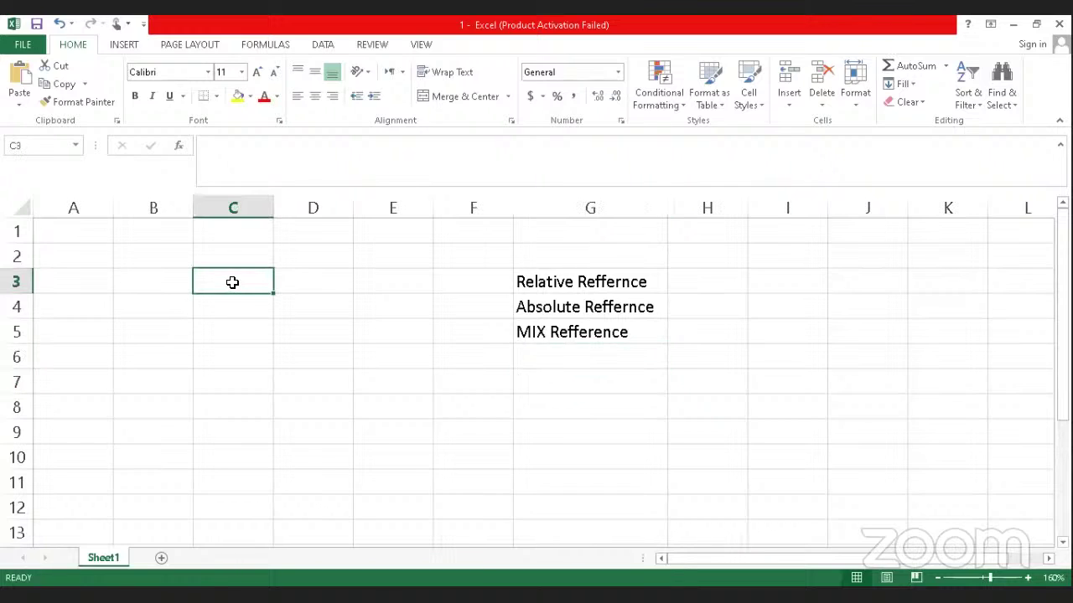
{"action": "type", "text": "A"}
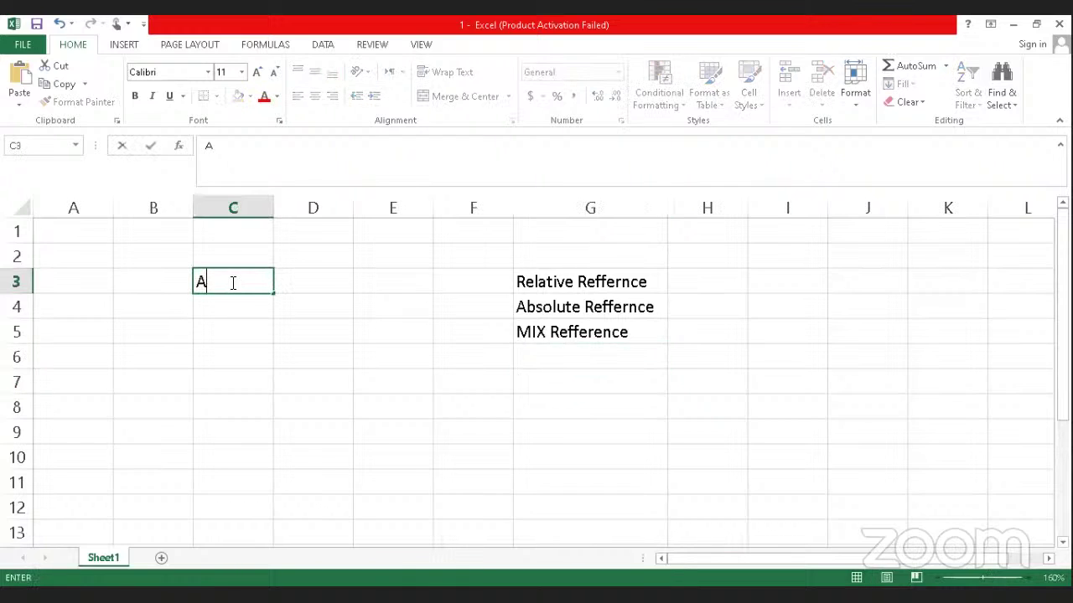
{"action": "key", "text": "BackSpace"}
{"action": "type", "text": "Urdu"}
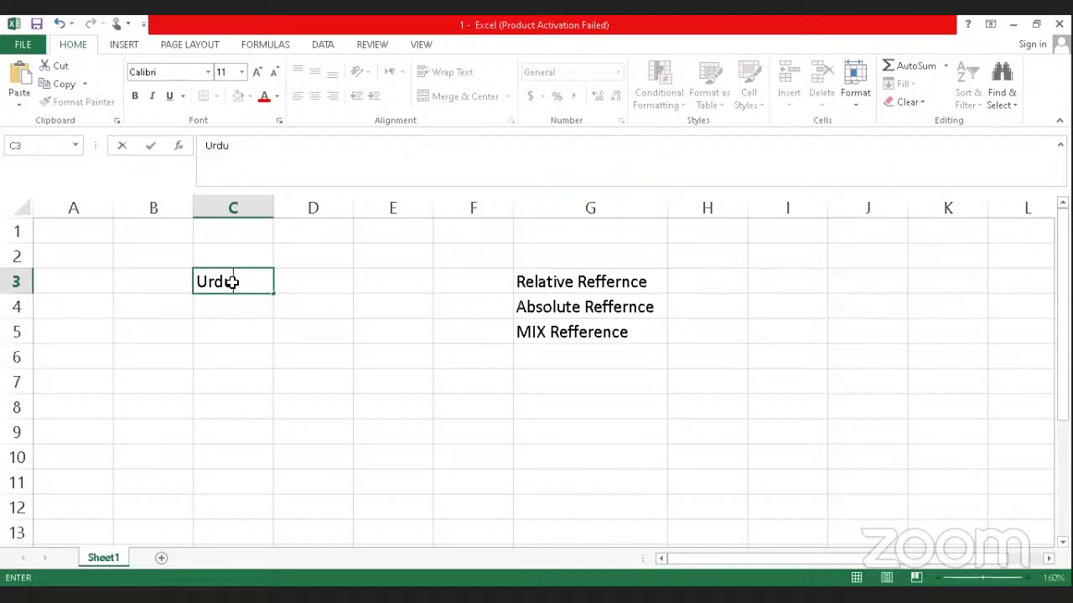
{"action": "key", "text": "Return"}
{"action": "type", "text": "Math"}
{"action": "key", "text": "Return"}
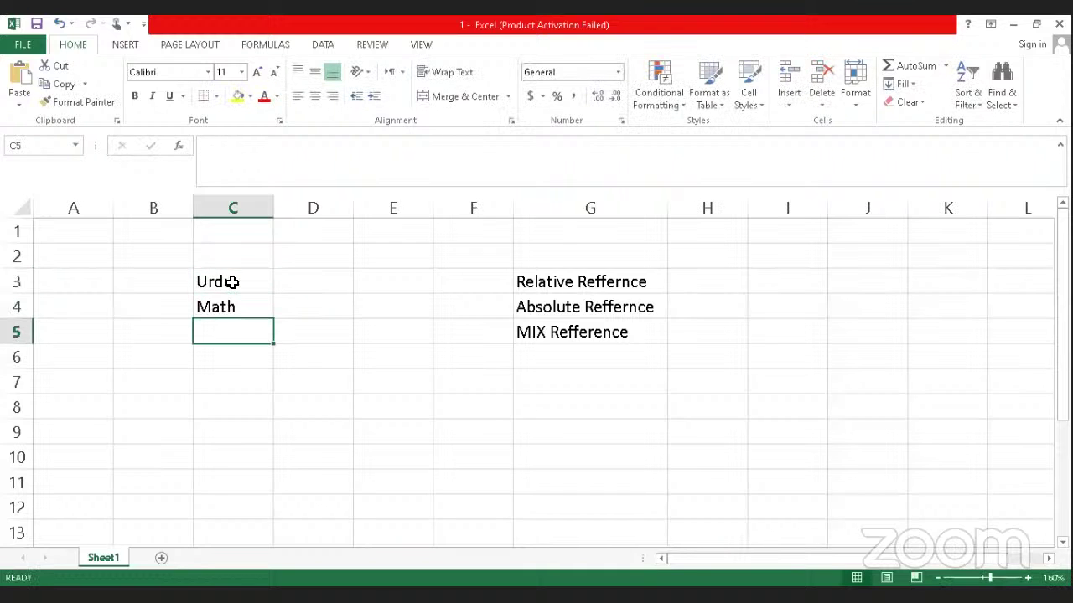
{"action": "type", "text": "English"}
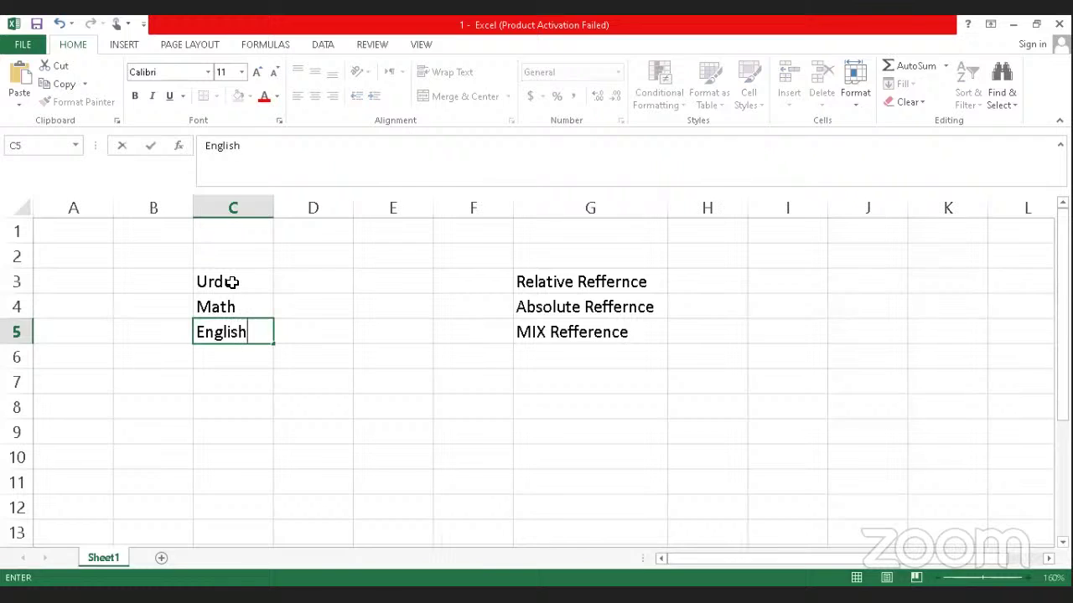
{"action": "key", "text": "Return"}
Step: Enter the heading "Exam1" in cell D2, above and beside the subject list
{"action": "left_click", "coordinate": [306, 262]}
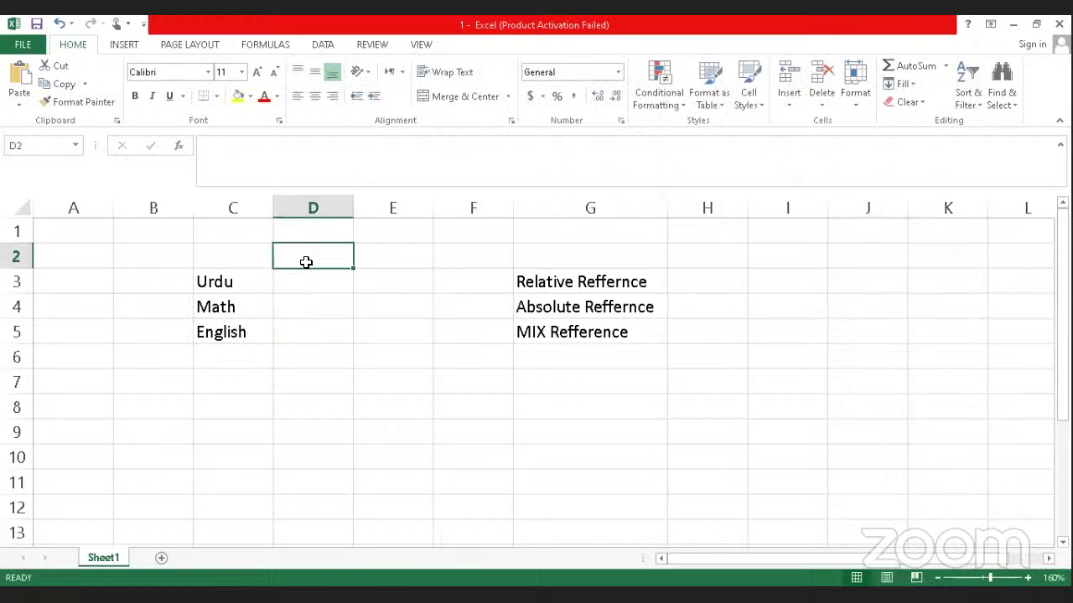
{"action": "type", "text": "Exam"}
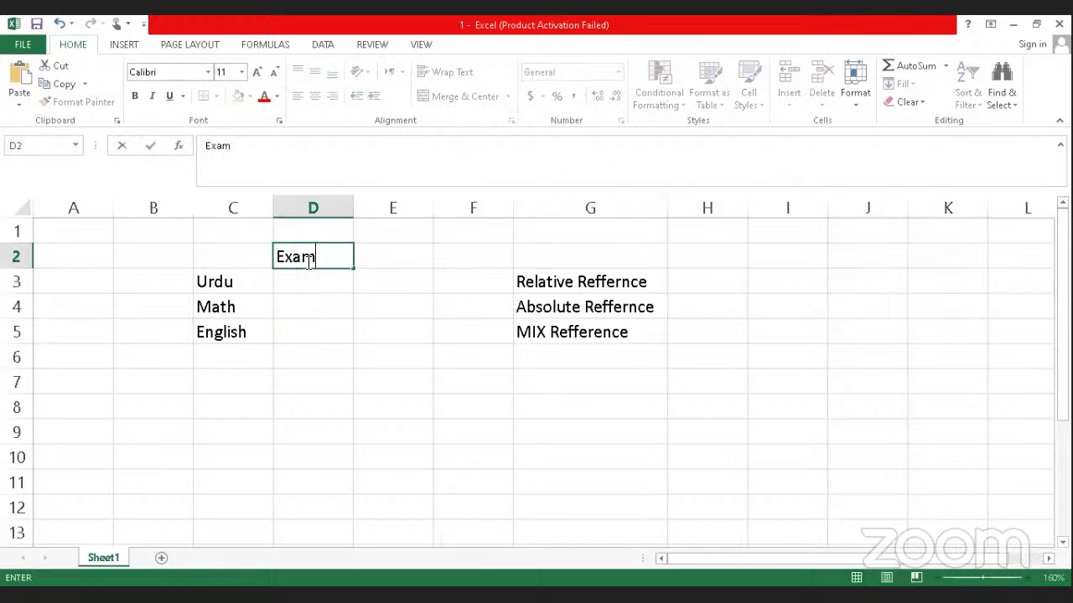
{"action": "key", "text": "Tab"}
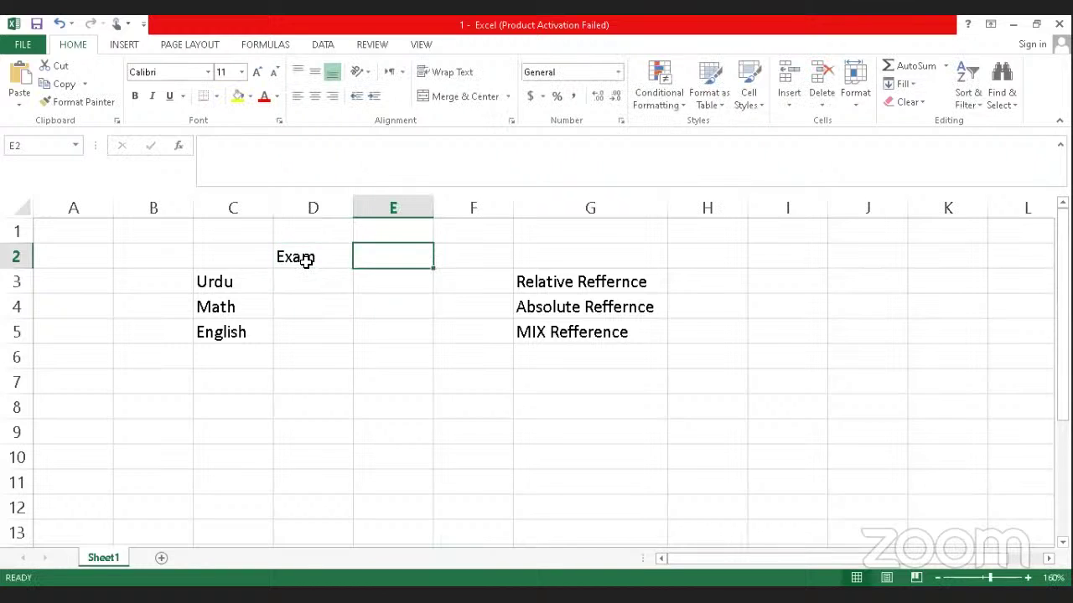
{"action": "key", "text": "Return"}
{"action": "left_click", "coordinate": [306, 261]}
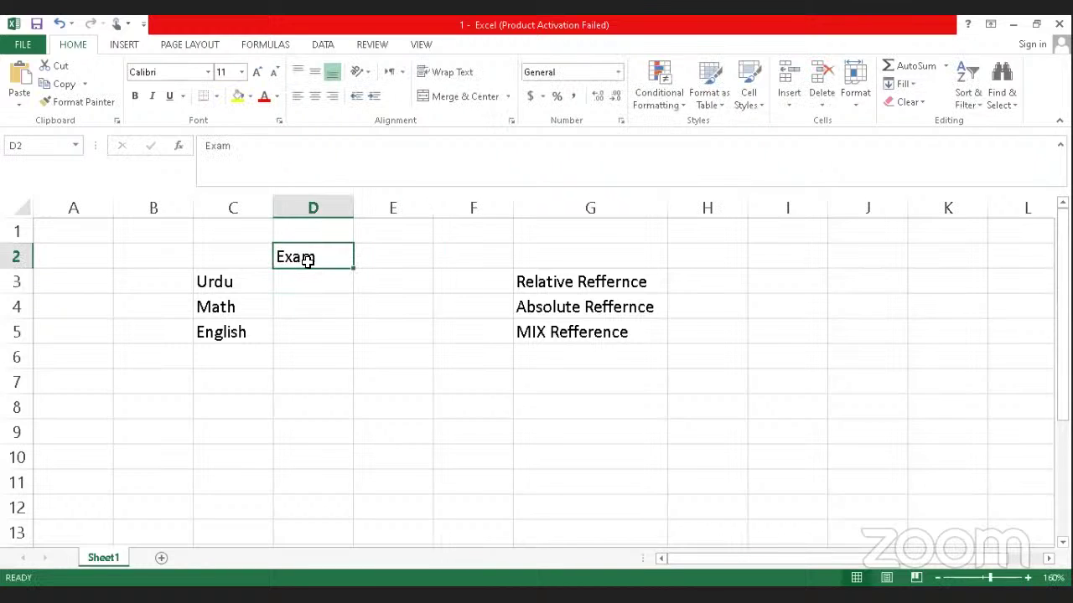
{"action": "double_click", "coordinate": [324, 258]}
{"action": "type", "text": "1"}
{"action": "key", "text": "Return"}
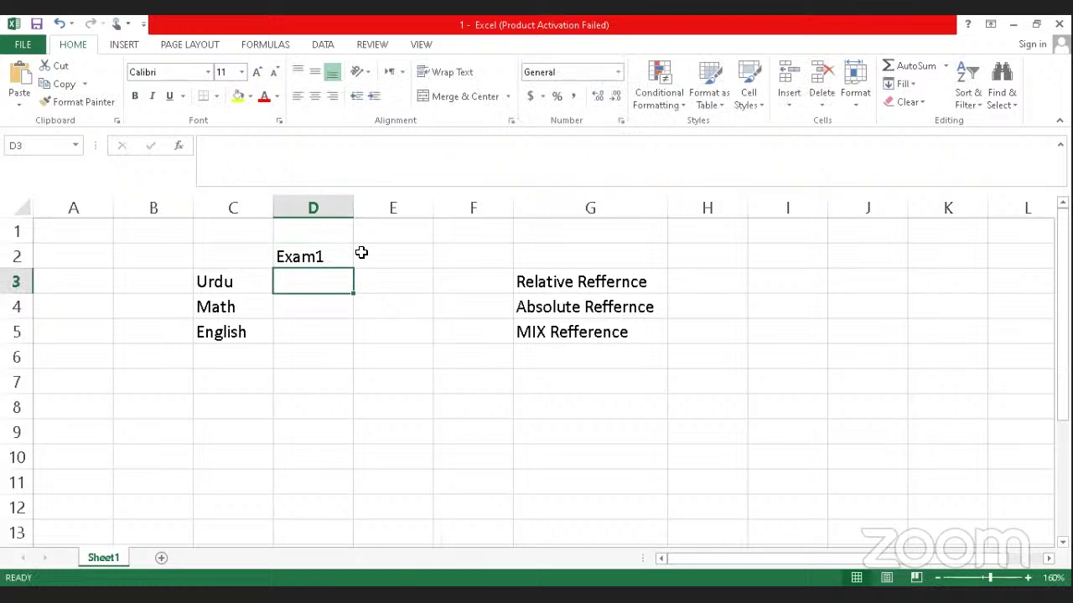
Step: Enter the heading "Exam2" in cell E2
{"action": "left_click", "coordinate": [362, 253]}
{"action": "type", "text": "W"}
{"action": "key", "text": "BackSpace"}
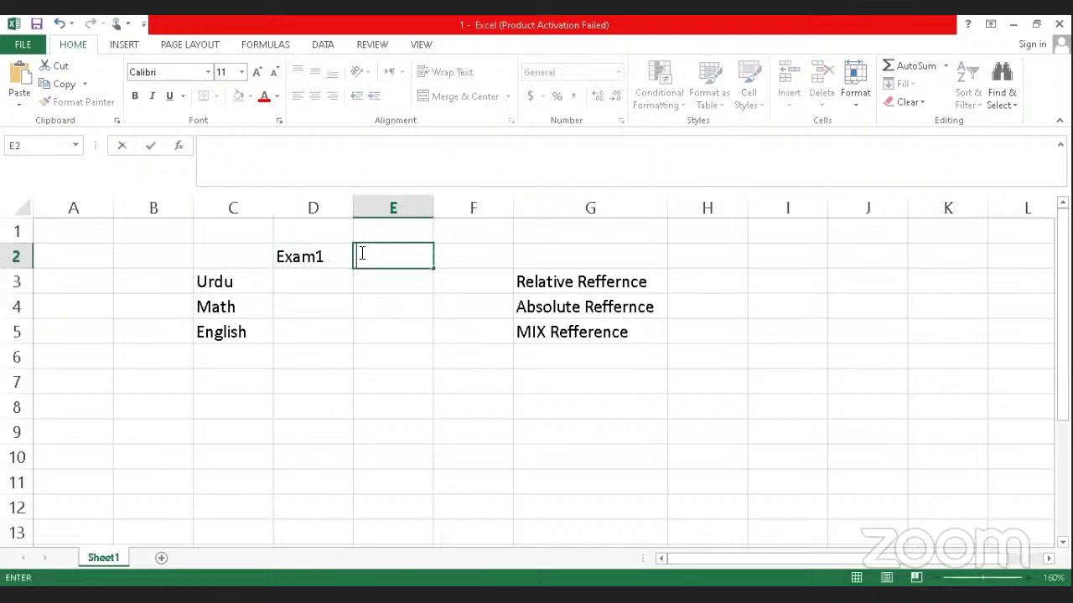
{"action": "type", "text": "Exam2"}
{"action": "left_click", "coordinate": [394, 317]}
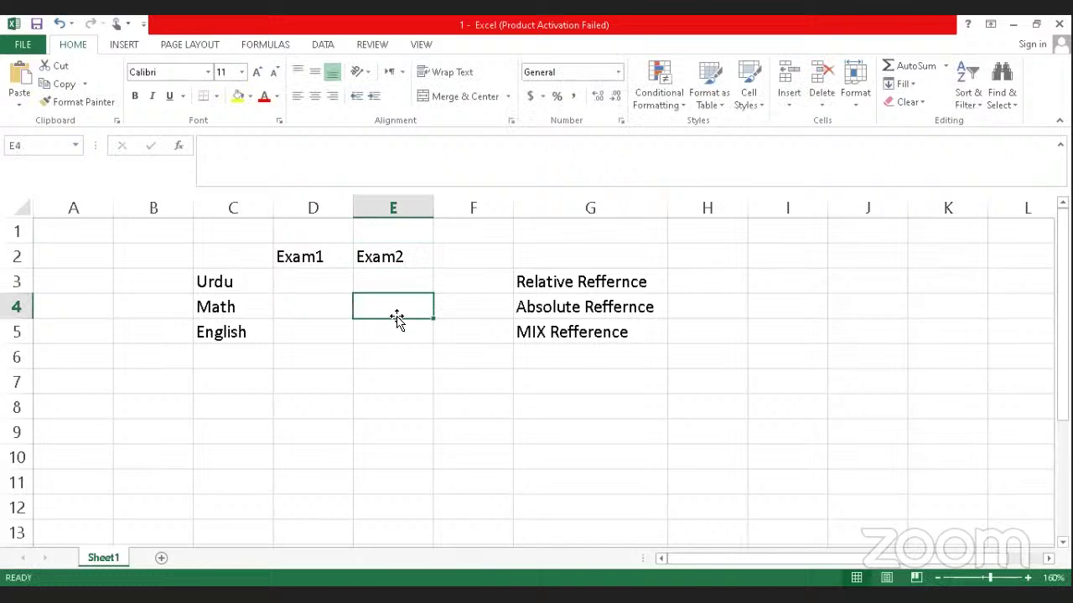
Step: Insert two blank columns before the column that holds the reference type labels
{"action": "left_click", "coordinate": [583, 210]}
{"action": "right_click", "coordinate": [583, 207]}
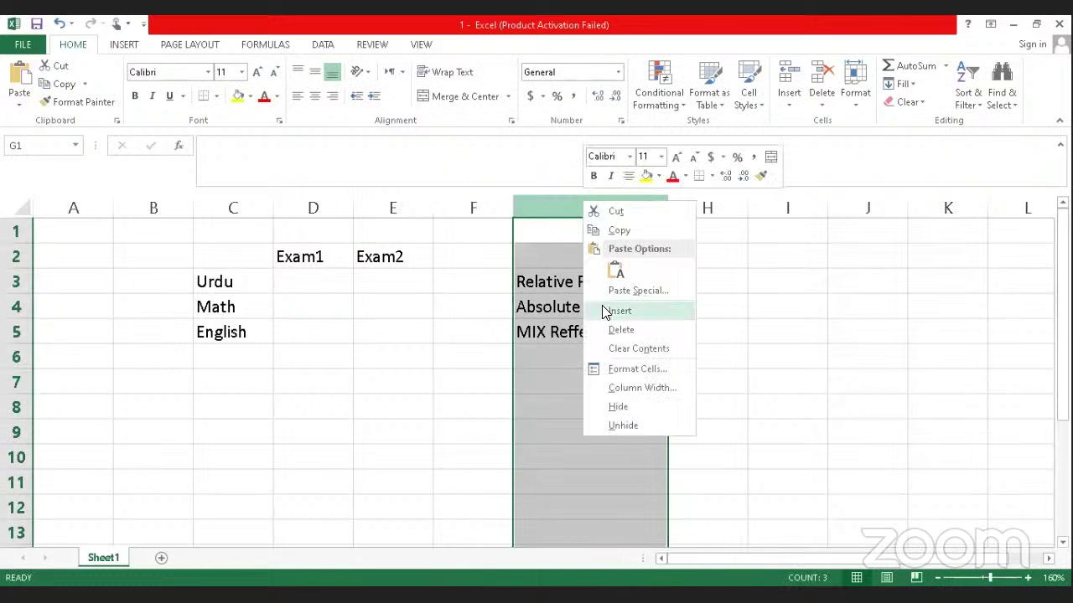
{"action": "left_click", "coordinate": [605, 311]}
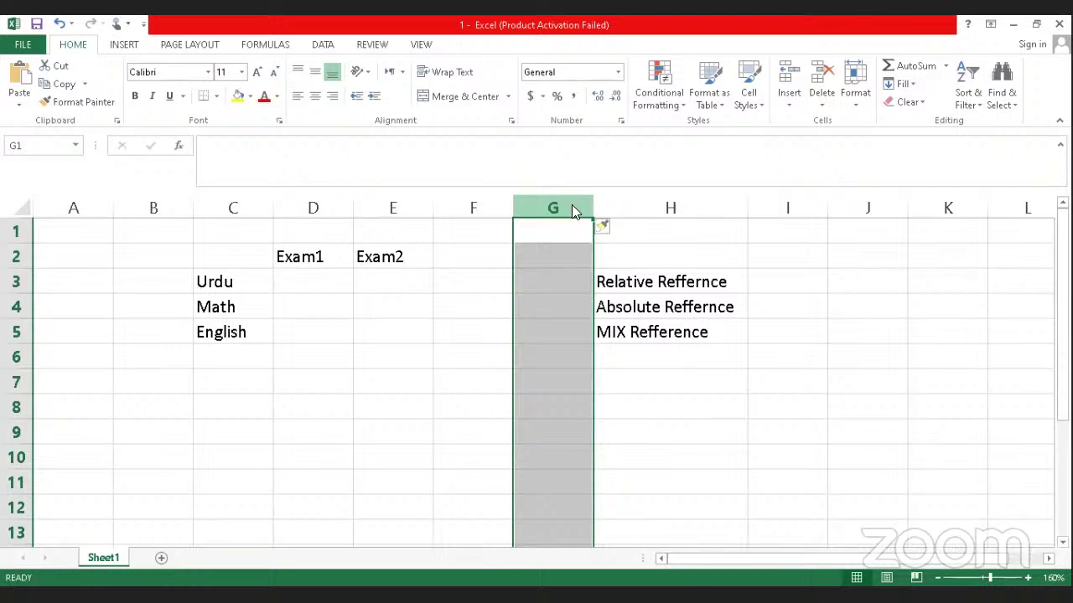
{"action": "right_click", "coordinate": [573, 210]}
{"action": "left_click", "coordinate": [591, 316]}
Step: Complete the heading row with "Exam3" in F2 and "TOTAL" in G2
{"action": "left_click", "coordinate": [452, 260]}
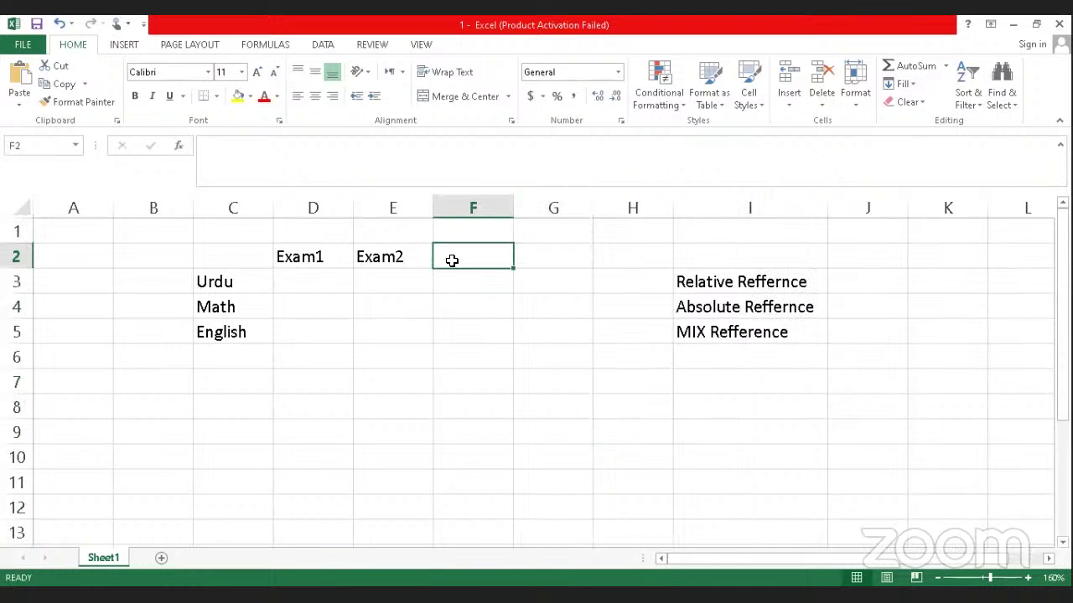
{"action": "type", "text": "Exam"}
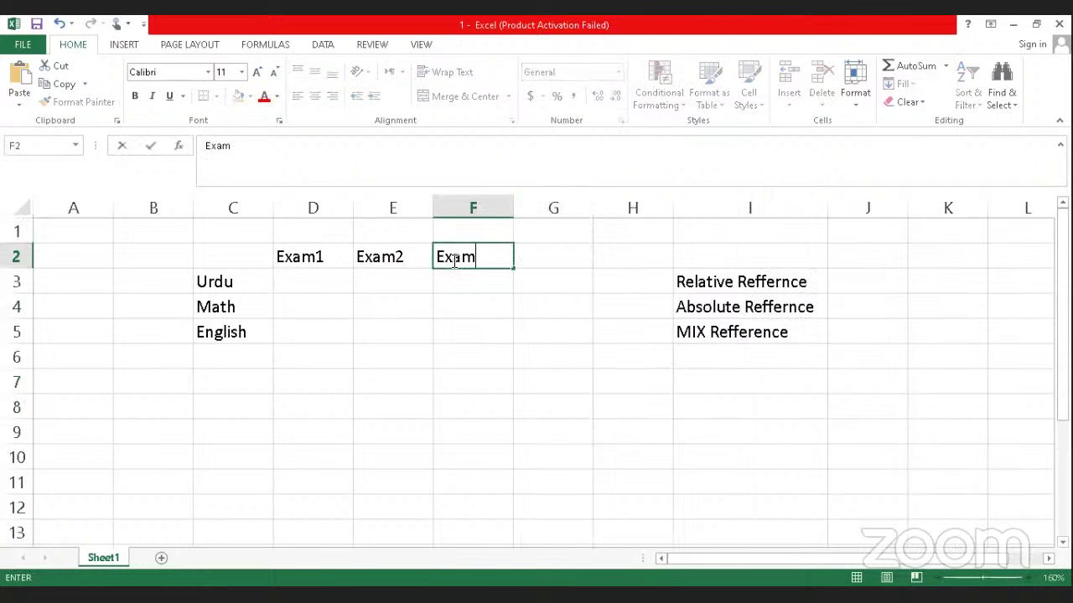
{"action": "type", "text": "3"}
{"action": "key", "text": "Tab"}
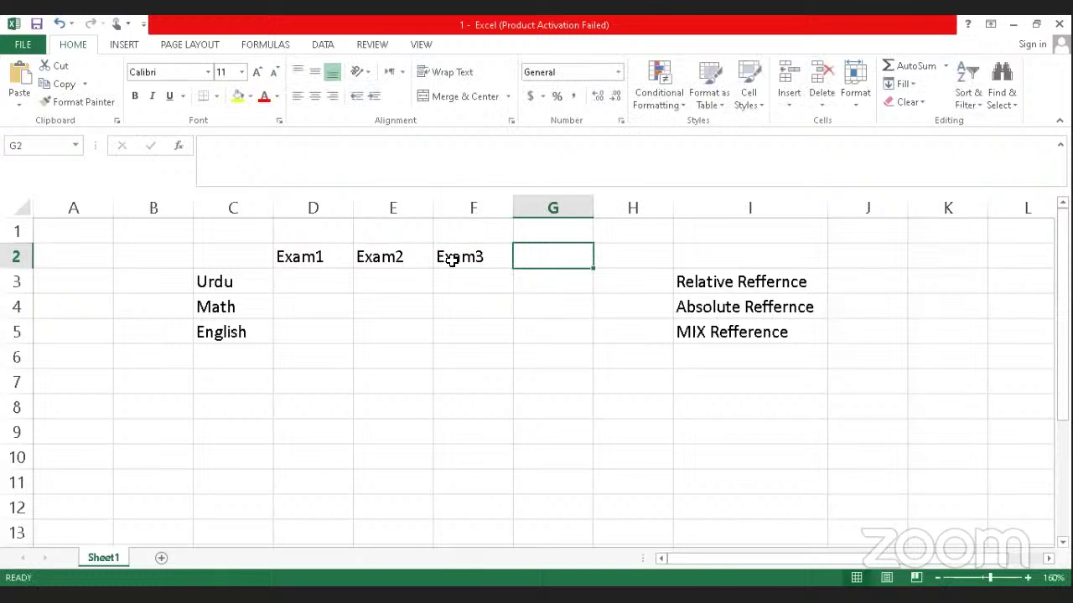
{"action": "type", "text": "TOTAL"}
{"action": "key", "text": "Return"}
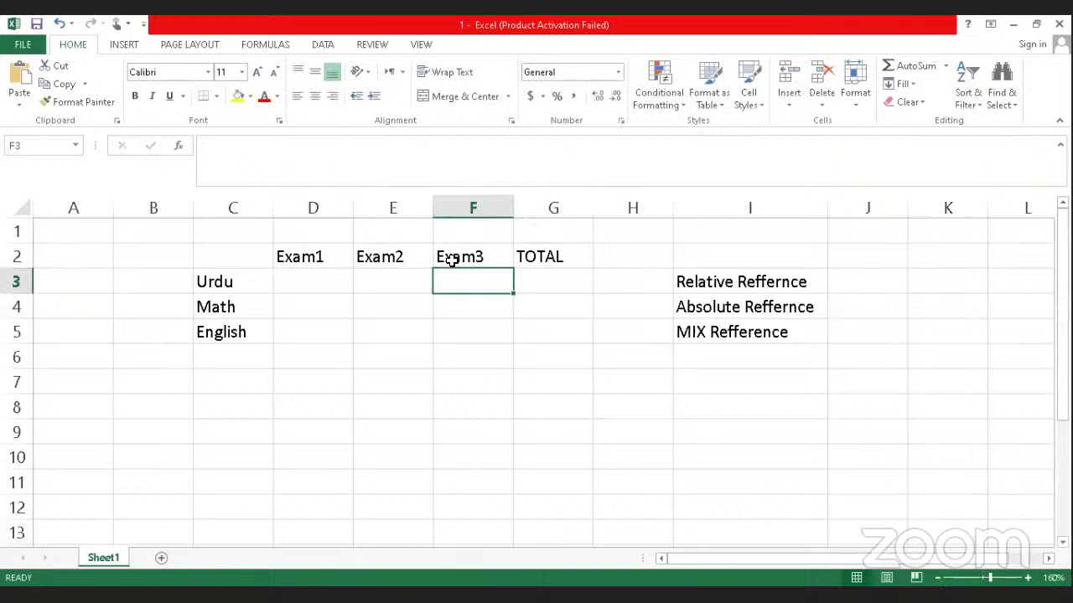
Step: Fill in the Urdu marks in row 3: 56 for Exam1, 45 for Exam2 and 89 for Exam3
{"action": "key", "text": "Left"}
{"action": "key", "text": "Left"}
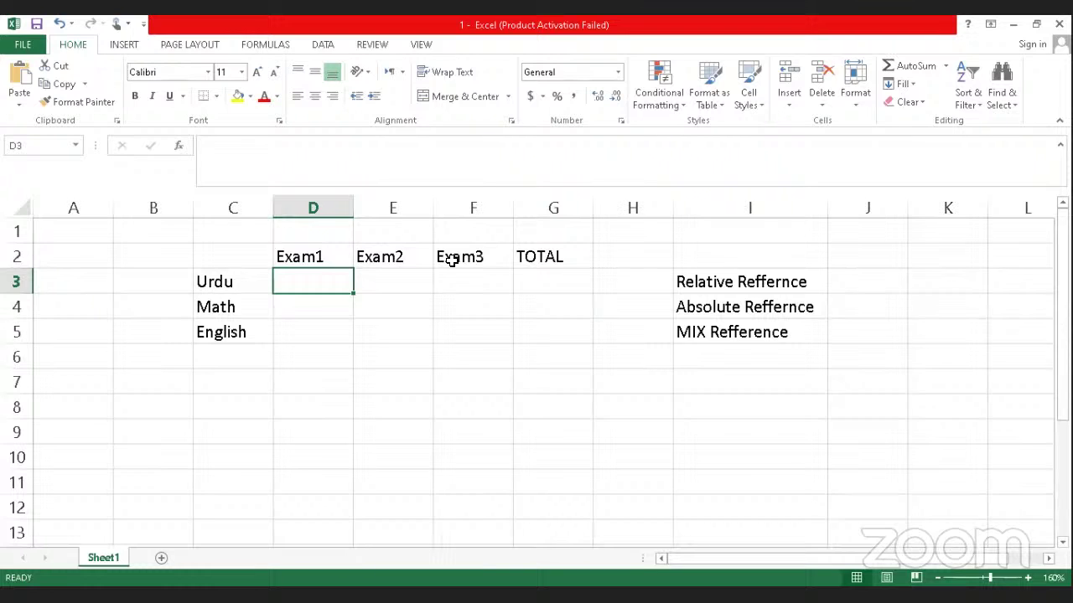
{"action": "type", "text": "56"}
{"action": "key", "text": "Tab"}
{"action": "type", "text": "45"}
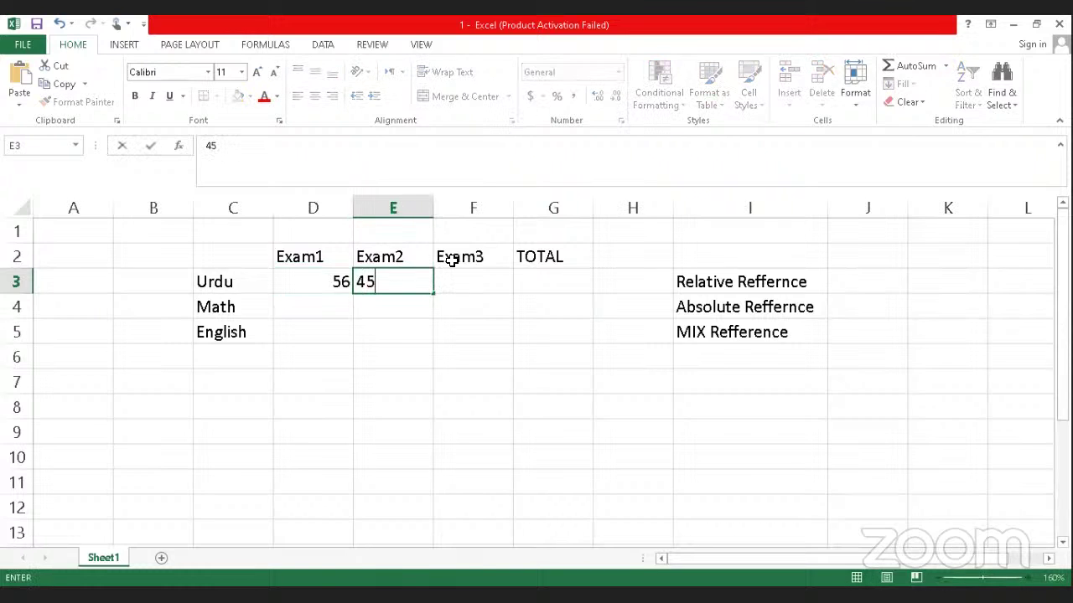
{"action": "key", "text": "Tab"}
{"action": "type", "text": "89"}
{"action": "key", "text": "Tab"}
{"action": "key", "text": "Down"}
{"action": "key", "text": "Left"}
{"action": "key", "text": "Left"}
{"action": "key", "text": "Left"}
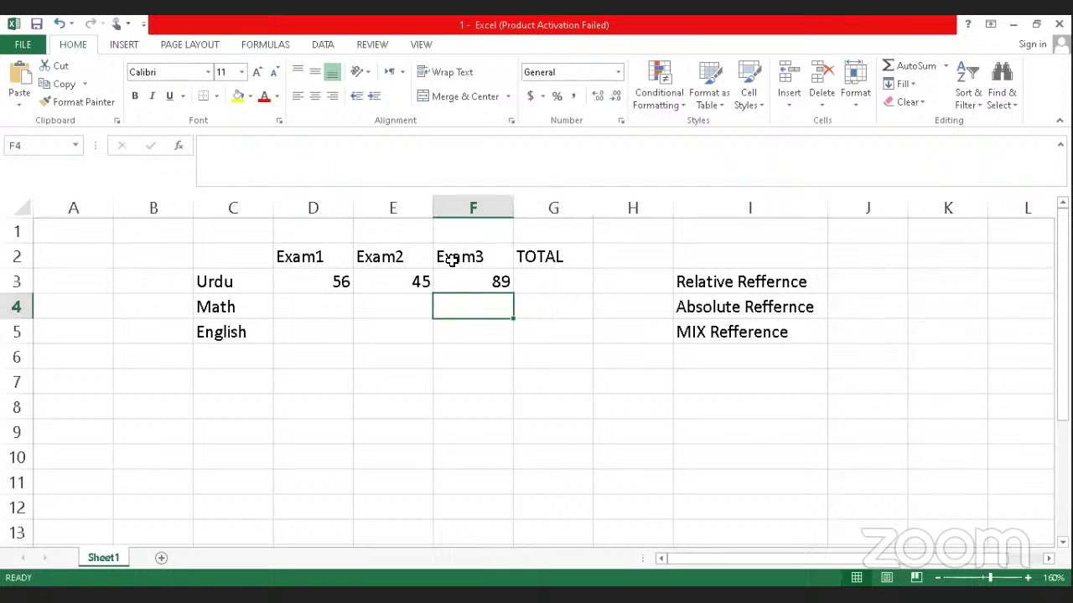
Step: Fill in the Math marks in row 4: 23 for Exam1, 78 for Exam2 and 56 for Exam3
{"action": "key", "text": "Right"}
{"action": "type", "text": "78"}
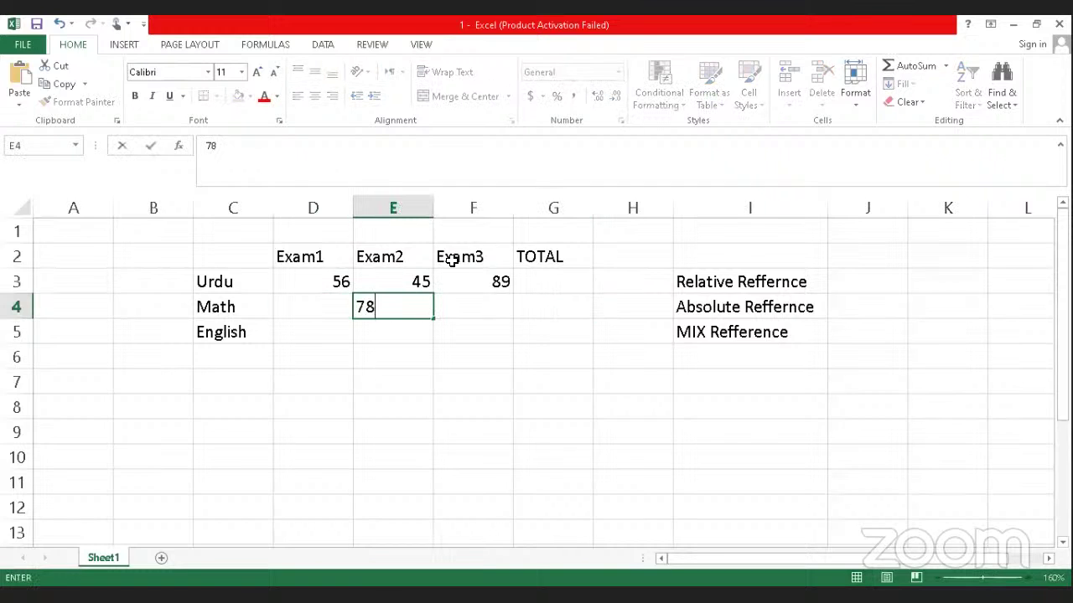
{"action": "key", "text": "Left"}
{"action": "type", "text": "23"}
{"action": "key", "text": "Right"}
{"action": "key", "text": "Right"}
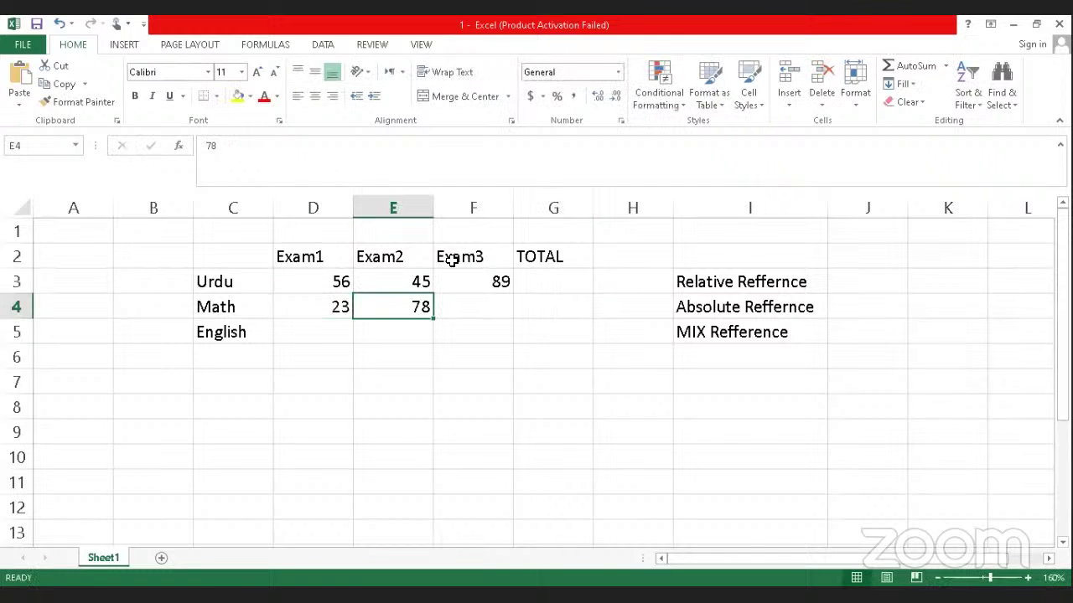
{"action": "type", "text": "56"}
{"action": "key", "text": "Down"}
Step: Fill in the English marks in row 5: 34 for Exam1, 67 for Exam2 and 78 for Exam3
{"action": "key", "text": "Left"}
{"action": "key", "text": "Left"}
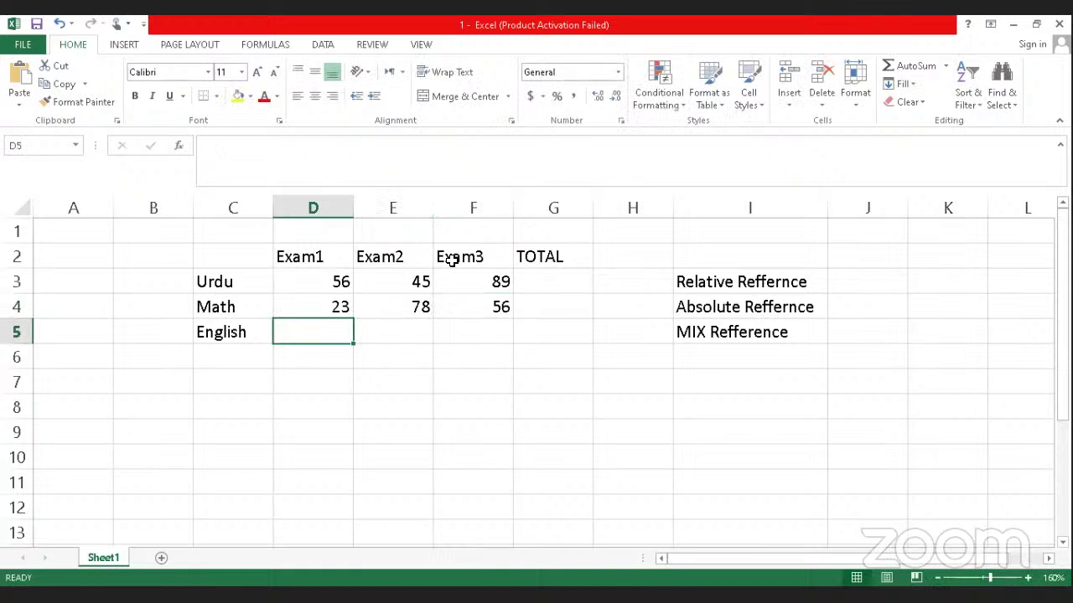
{"action": "type", "text": "34"}
{"action": "key", "text": "Right"}
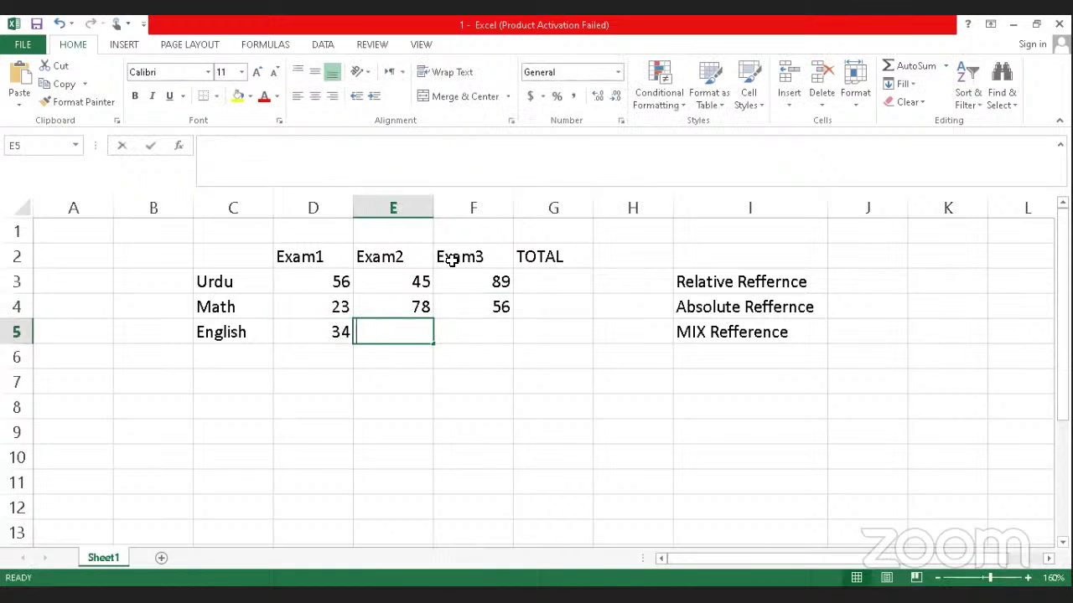
{"action": "type", "text": "67"}
{"action": "key", "text": "Right"}
{"action": "type", "text": "78"}
{"action": "key", "text": "Right"}
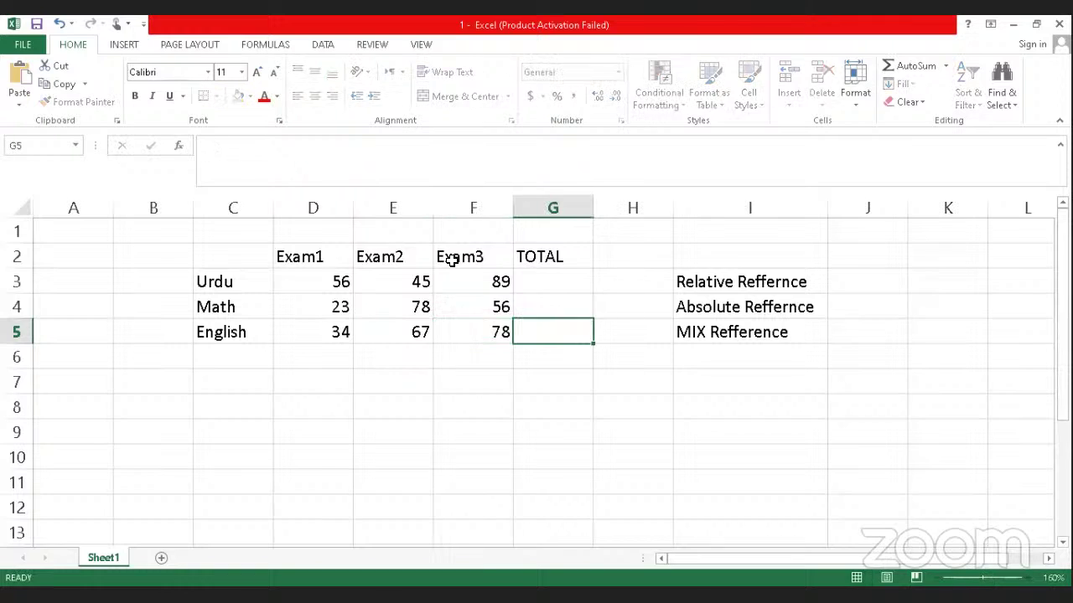
{"action": "key", "text": "Up"}
{"action": "key", "text": "Up"}
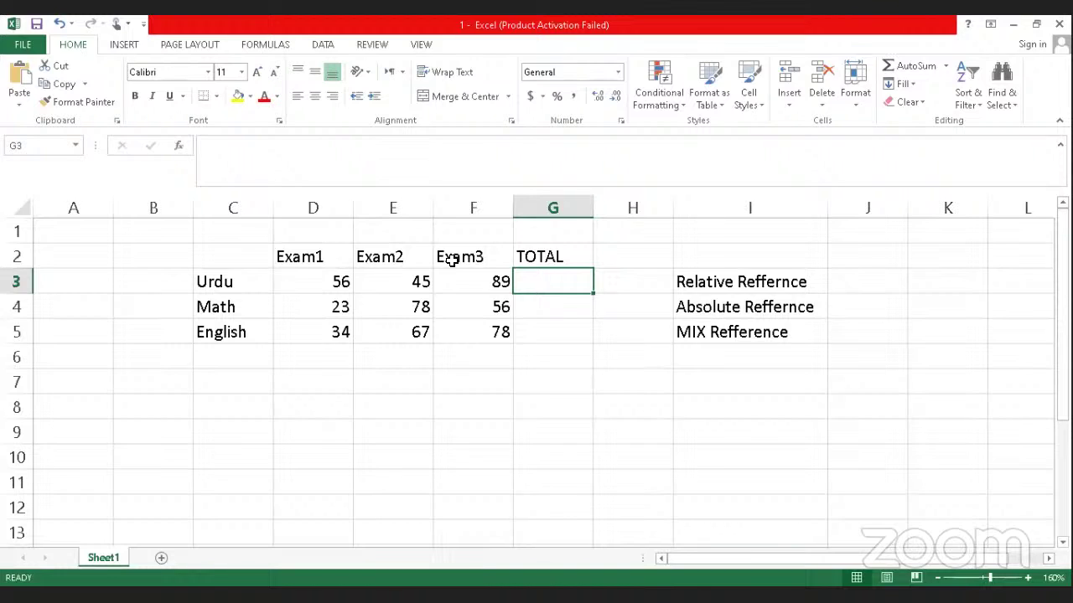
{"action": "type", "text": "=sum("}
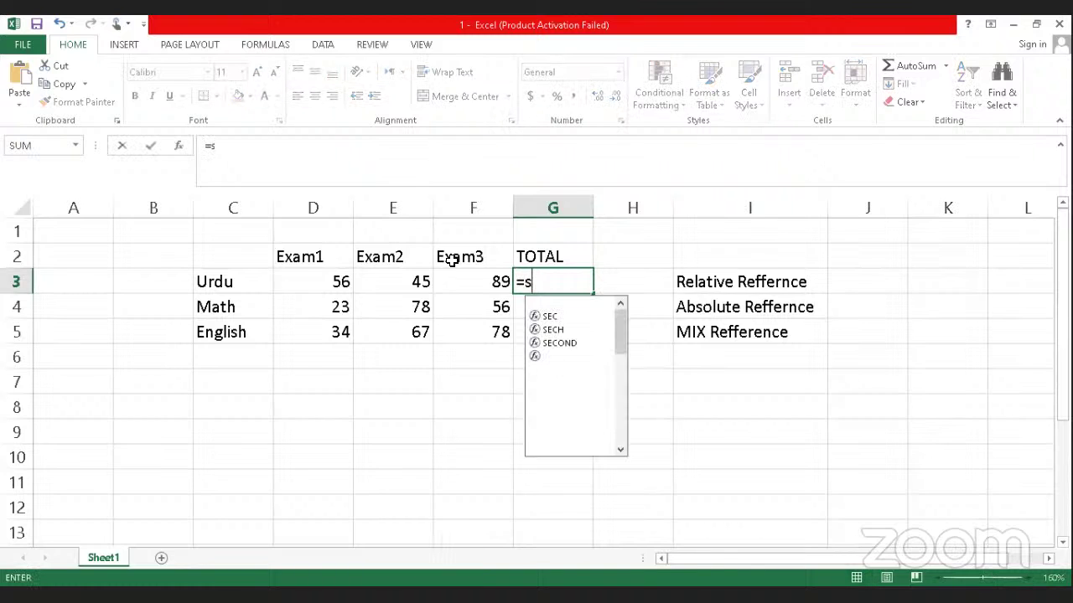
{"action": "key", "text": "Left"}
{"action": "key", "text": "Left"}
{"action": "key", "text": "Left"}
{"action": "key", "text": "Left"}
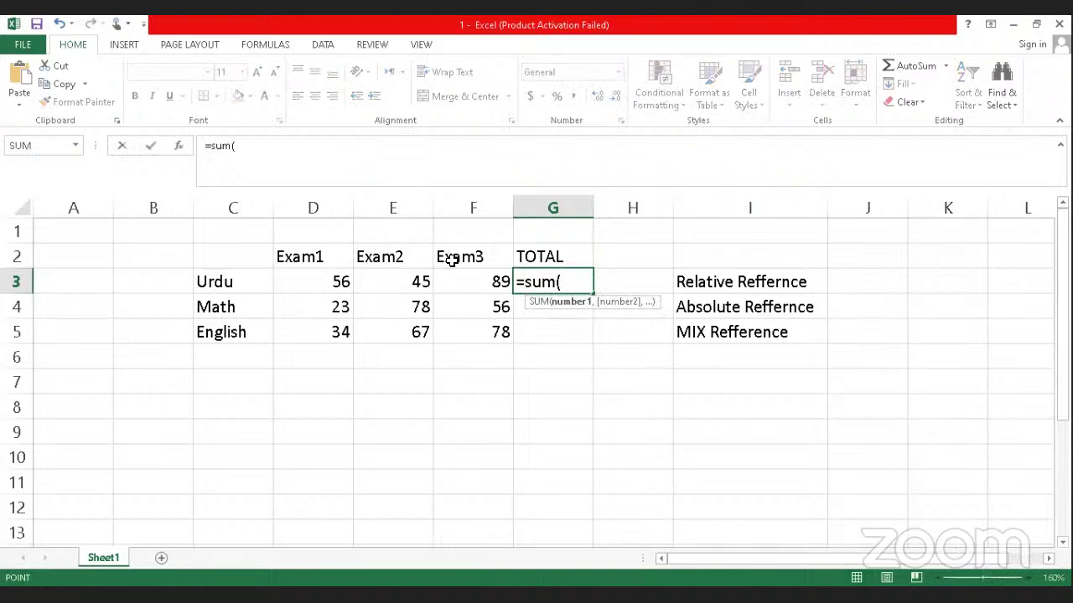
{"action": "key", "text": "Right"}
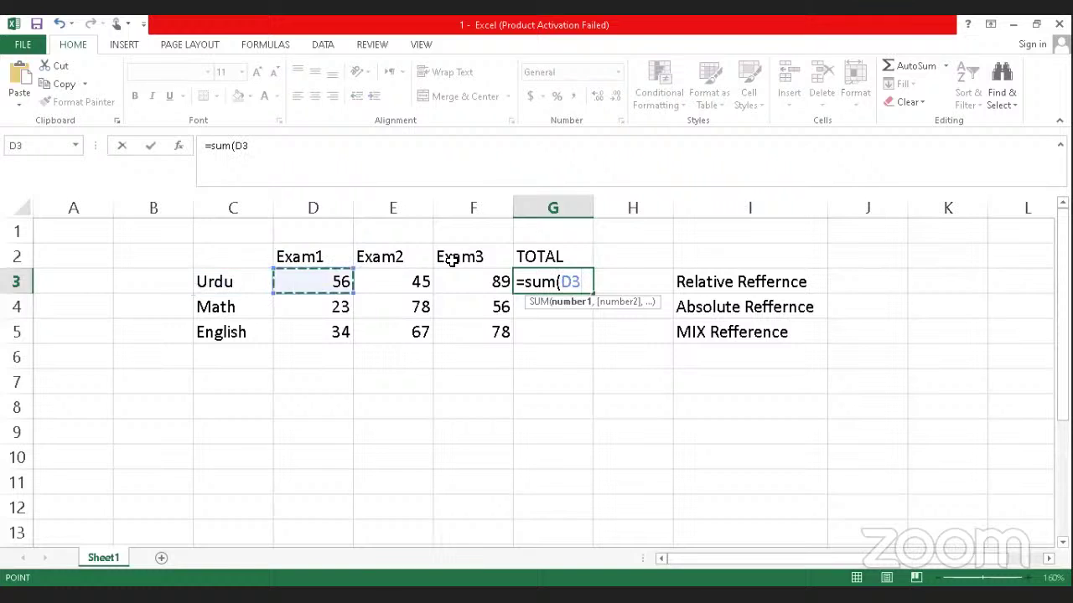
{"action": "key", "text": "Right"}
{"action": "key", "text": "Right"}
{"action": "key", "text": "Right"}
{"action": "key", "text": "Left"}
{"action": "key", "text": "Left"}
{"action": "key", "text": "Left"}
{"action": "key", "text": "shift+Right"}
{"action": "key", "text": "shift+Right"}
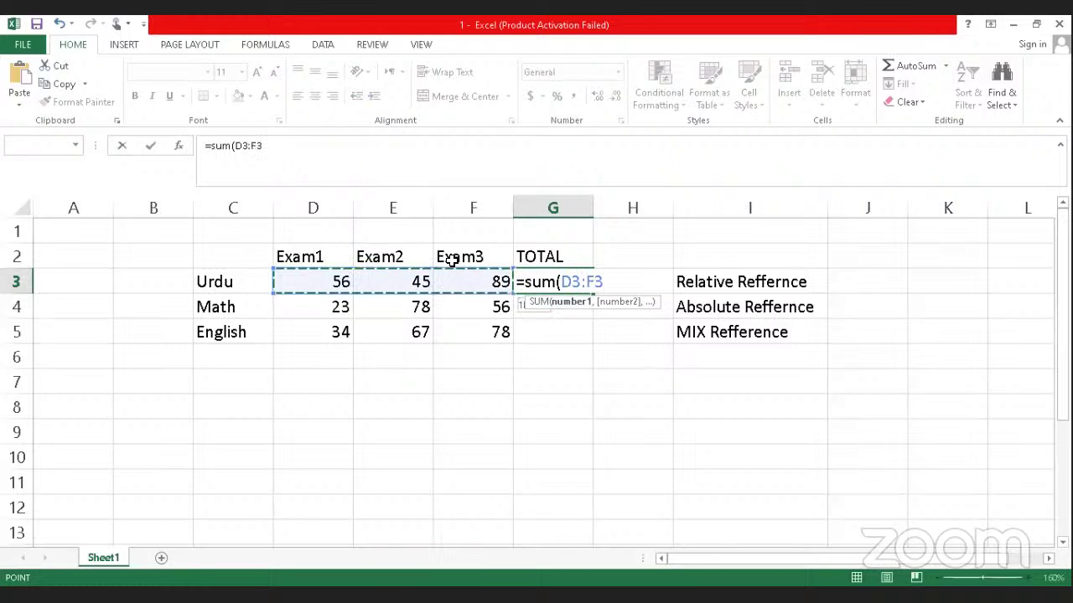
{"action": "key", "text": "Escape"}
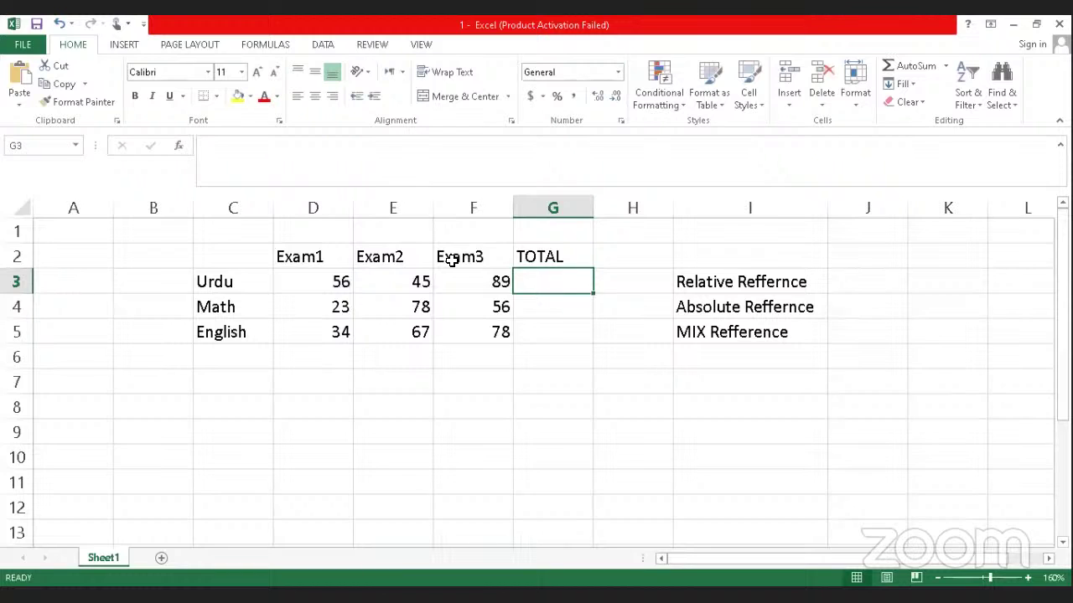
Step: Total the three Urdu exam marks in G3 with the formula =SUM(D3:F3)
{"action": "type", "text": "="}
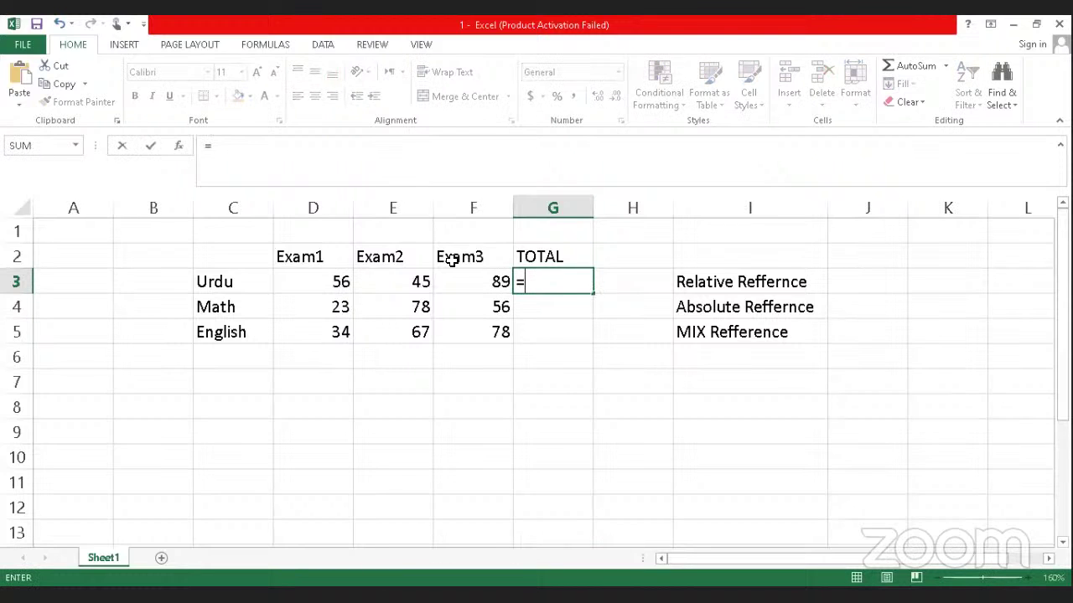
{"action": "type", "text": "sum("}
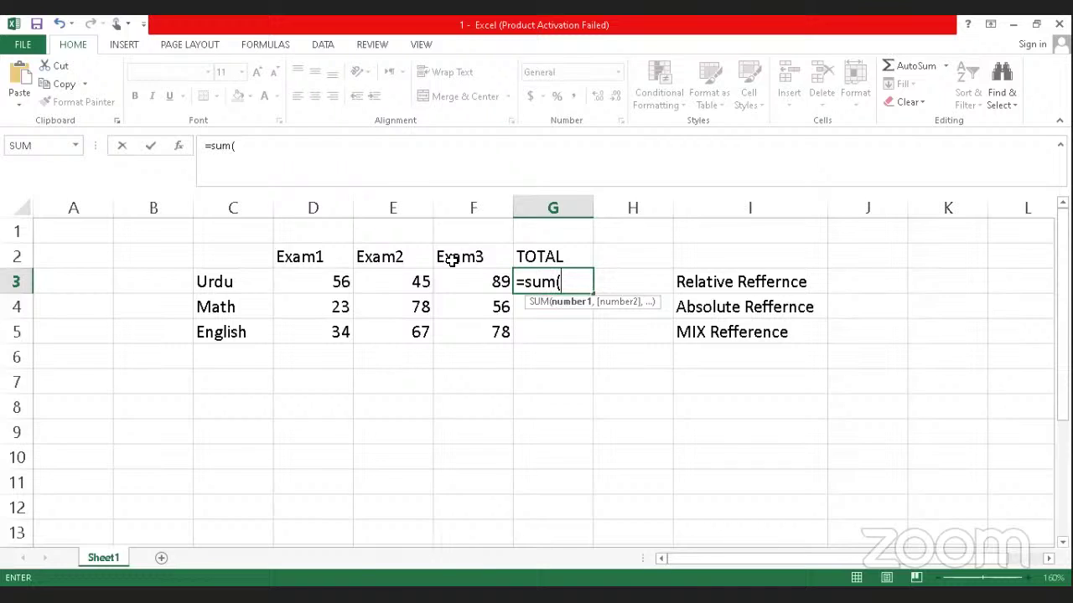
{"action": "key", "text": "Left"}
{"action": "key", "text": "Left"}
{"action": "key", "text": "Left"}
{"action": "key", "text": "Left"}
{"action": "key", "text": "Right"}
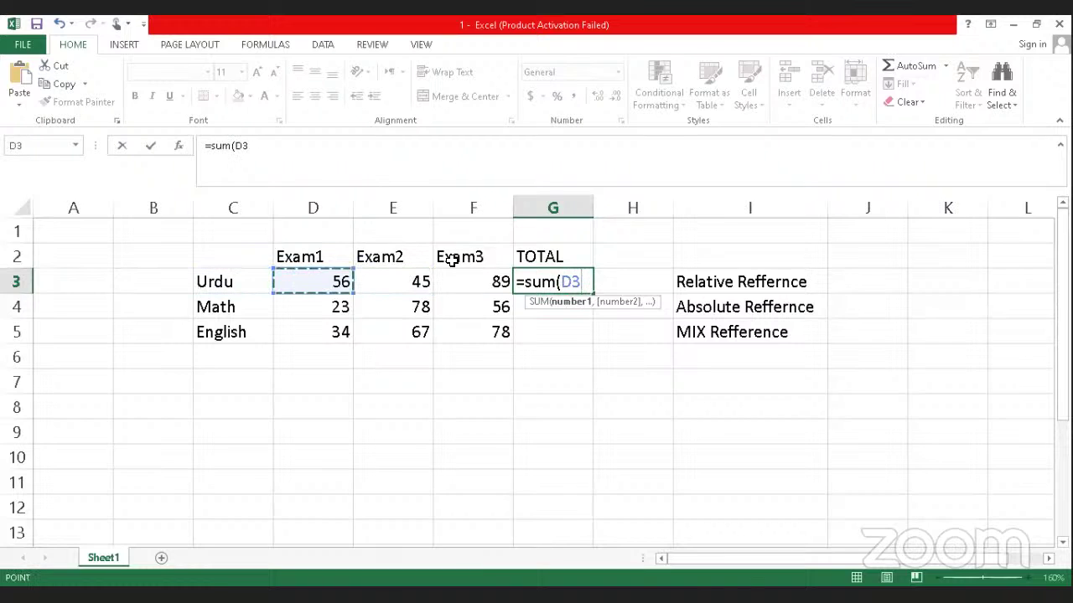
{"action": "key", "text": "shift+Right"}
{"action": "key", "text": "shift+Right"}
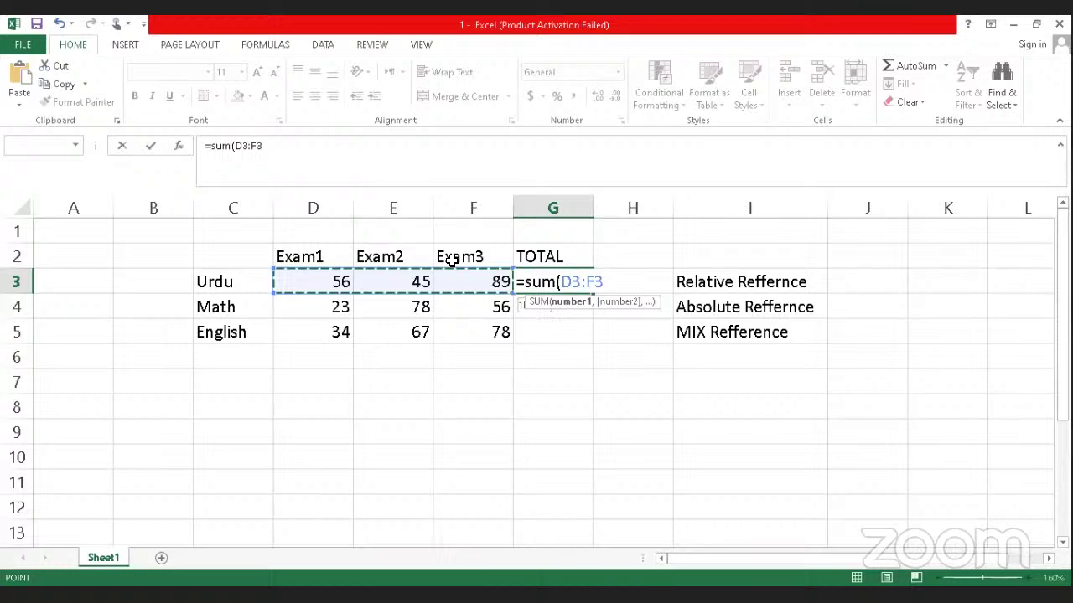
{"action": "key", "text": "Return"}
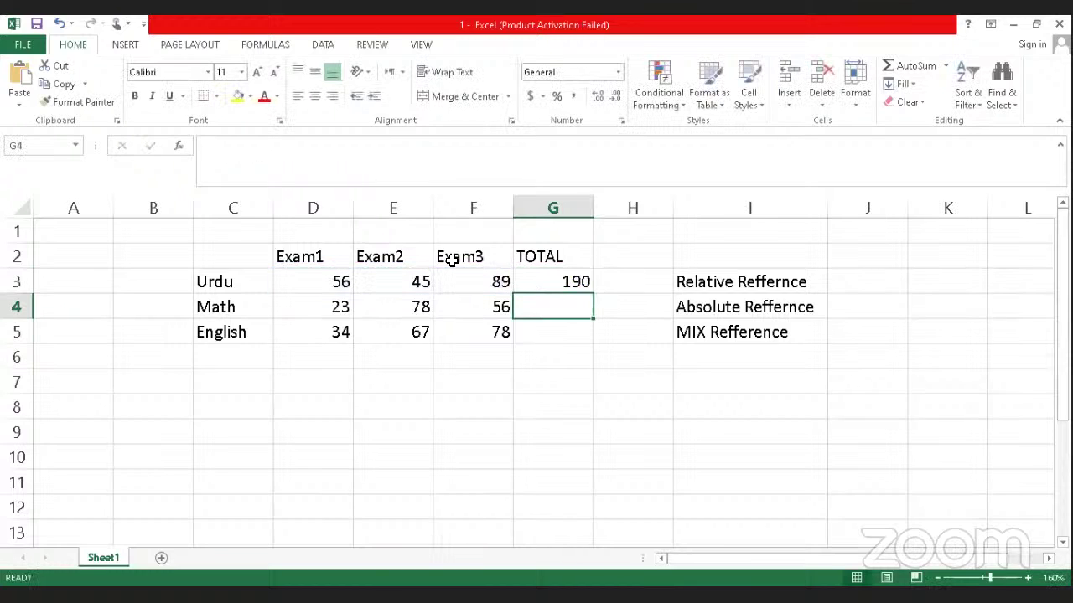
Step: Copy the Urdu total formula from G3 into the Math and English total cells G4:G5
{"action": "key", "text": "Up"}
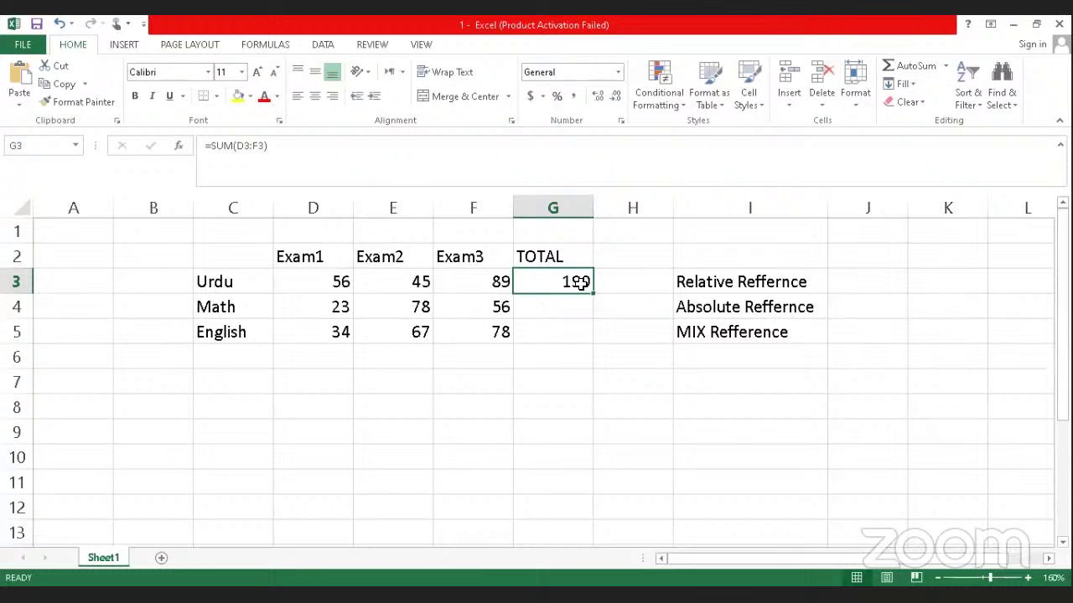
{"action": "key", "text": "ctrl+c"}
{"action": "left_click_drag", "start_coordinate": [567, 306], "coordinate": [565, 328]}
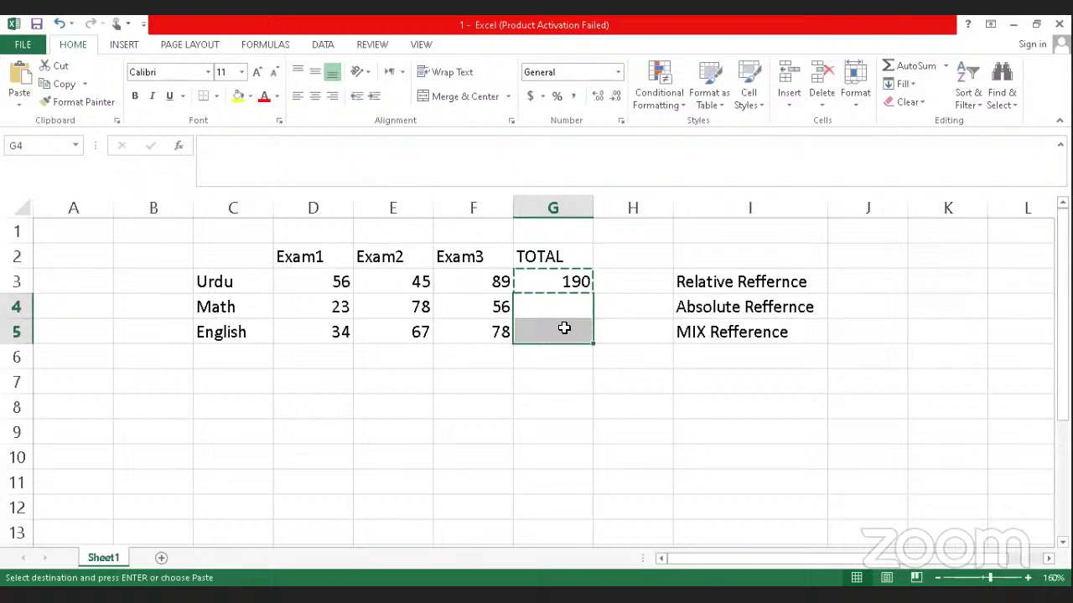
{"action": "key", "text": "ctrl+v"}
{"action": "key", "text": "Escape"}
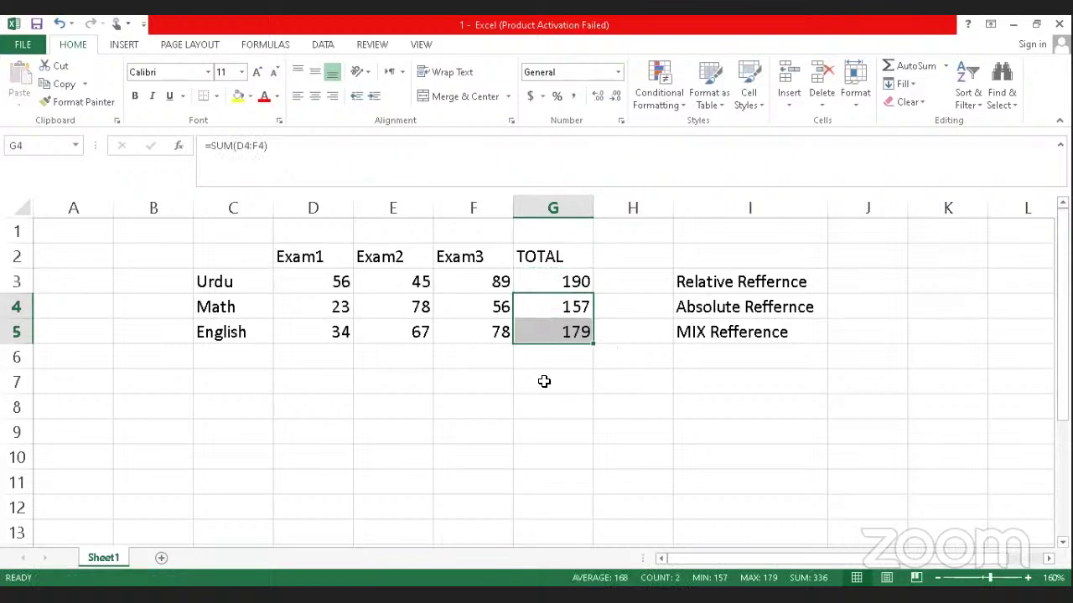
Step: Insert one blank column before the column that holds the reference type labels
{"action": "right_click", "coordinate": [699, 207]}
{"action": "left_click", "coordinate": [721, 318]}
{"action": "left_click", "coordinate": [610, 352]}
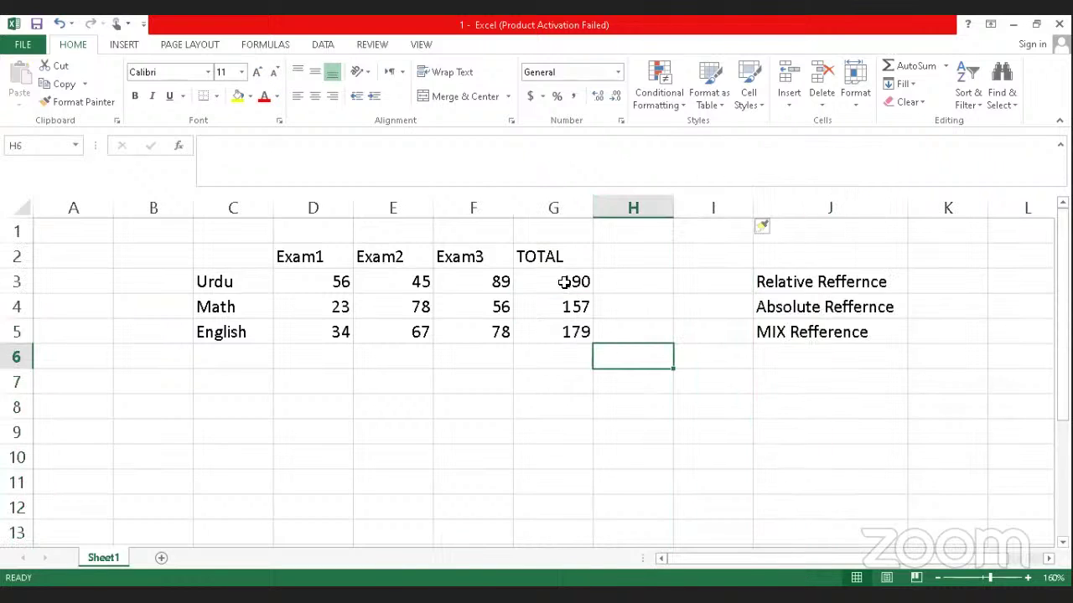
Step: Examine which cells the SUM formulas in the Math and Urdu totals refer to
{"action": "double_click", "coordinate": [559, 307]}
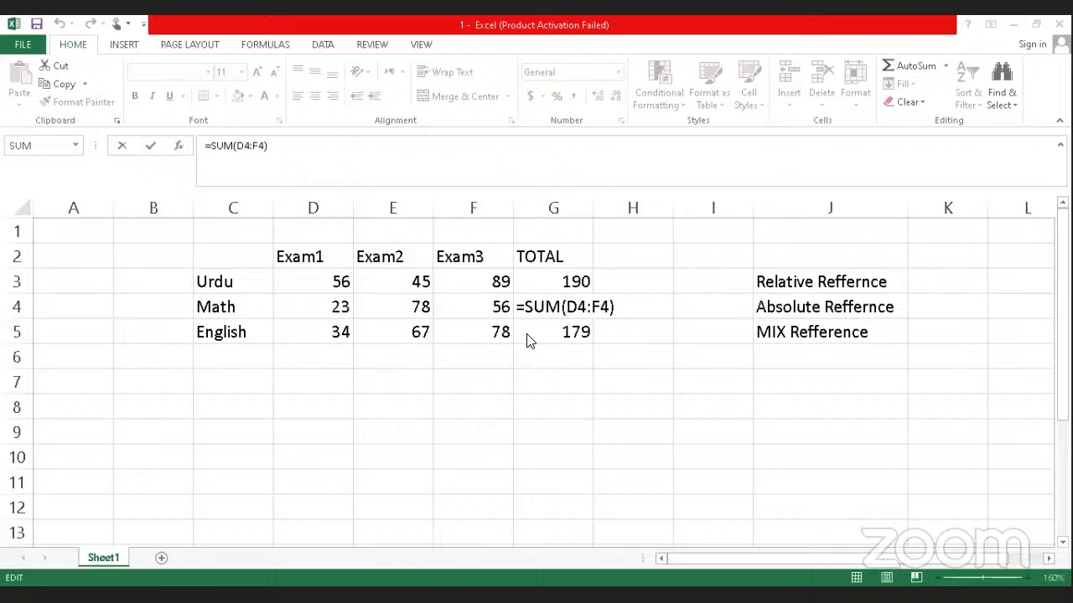
{"action": "key", "text": "ctrl+Return"}
{"action": "left_click", "coordinate": [538, 282]}
{"action": "left_click", "coordinate": [540, 303]}
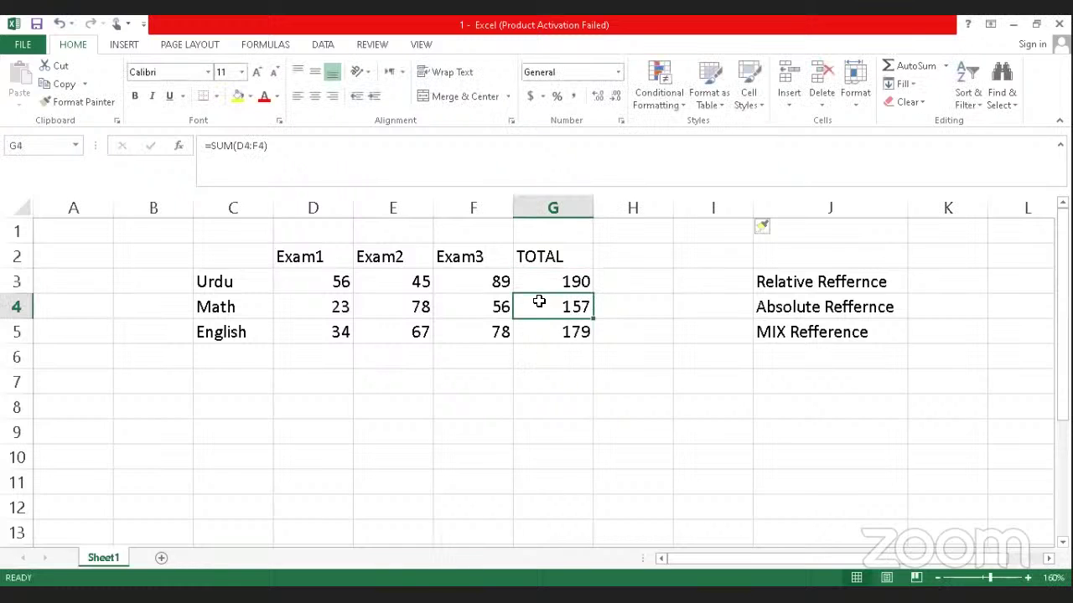
Step: Test how the English total formula's references shift by copying it to H8, and clear that cell again
{"action": "left_click", "coordinate": [543, 331]}
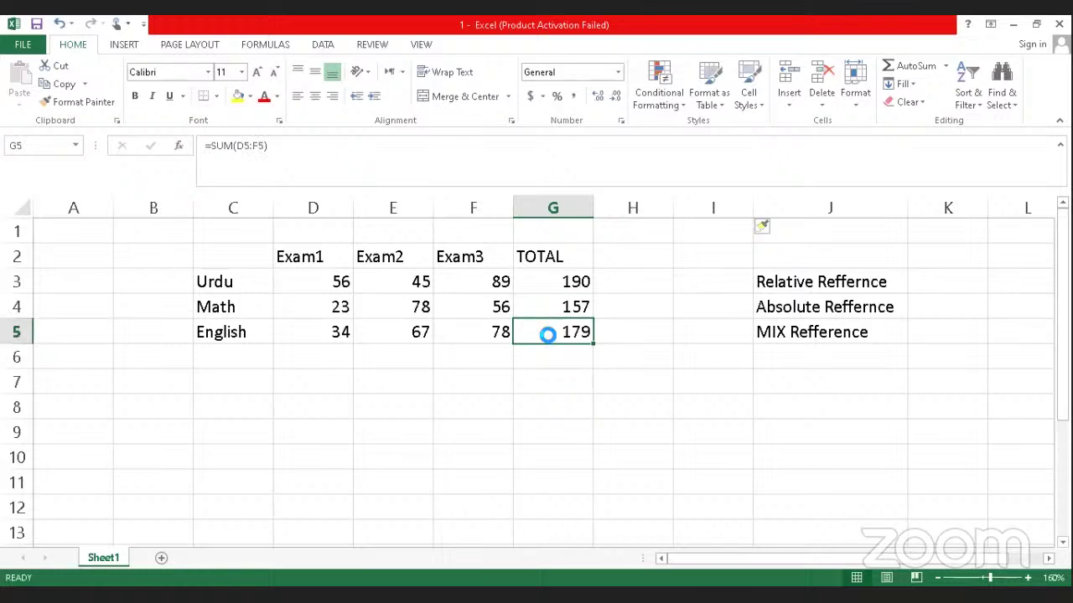
{"action": "key", "text": "ctrl+c"}
{"action": "left_click", "coordinate": [654, 399]}
{"action": "key", "text": "ctrl+v"}
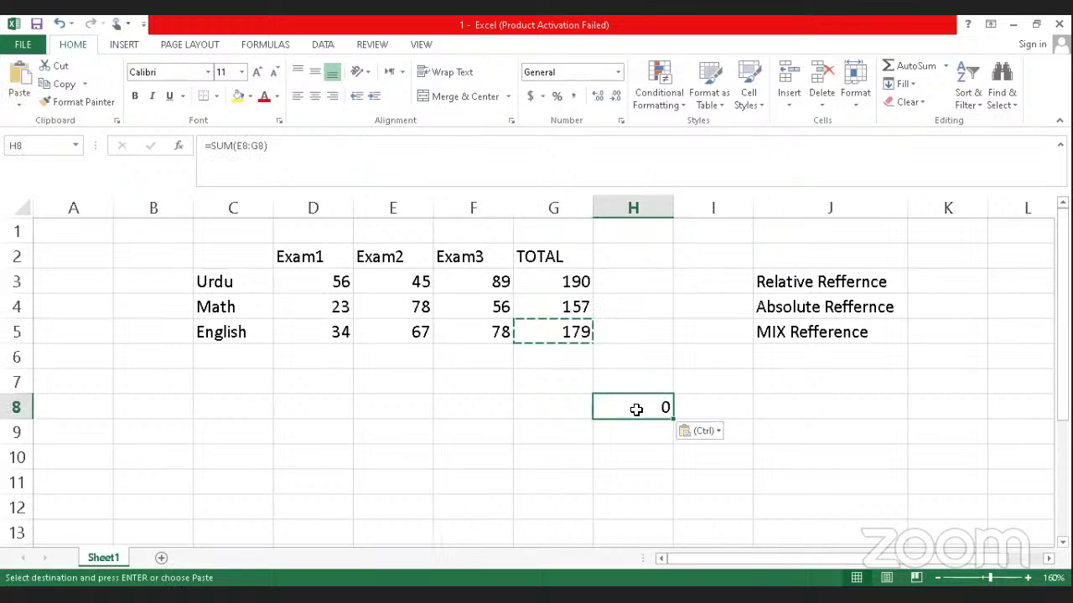
{"action": "double_click", "coordinate": [635, 406]}
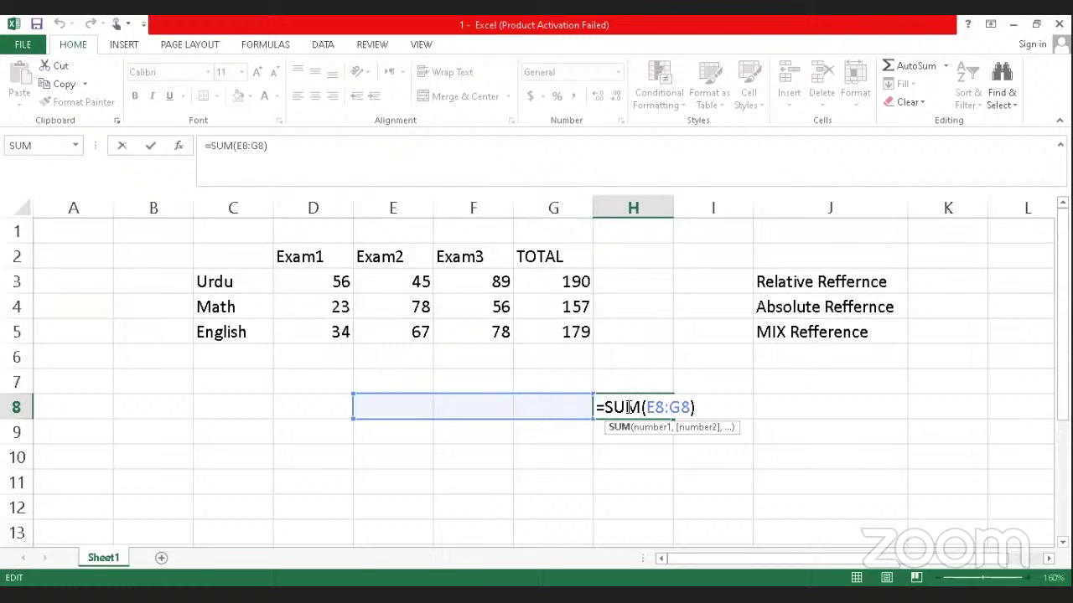
{"action": "key", "text": "Escape"}
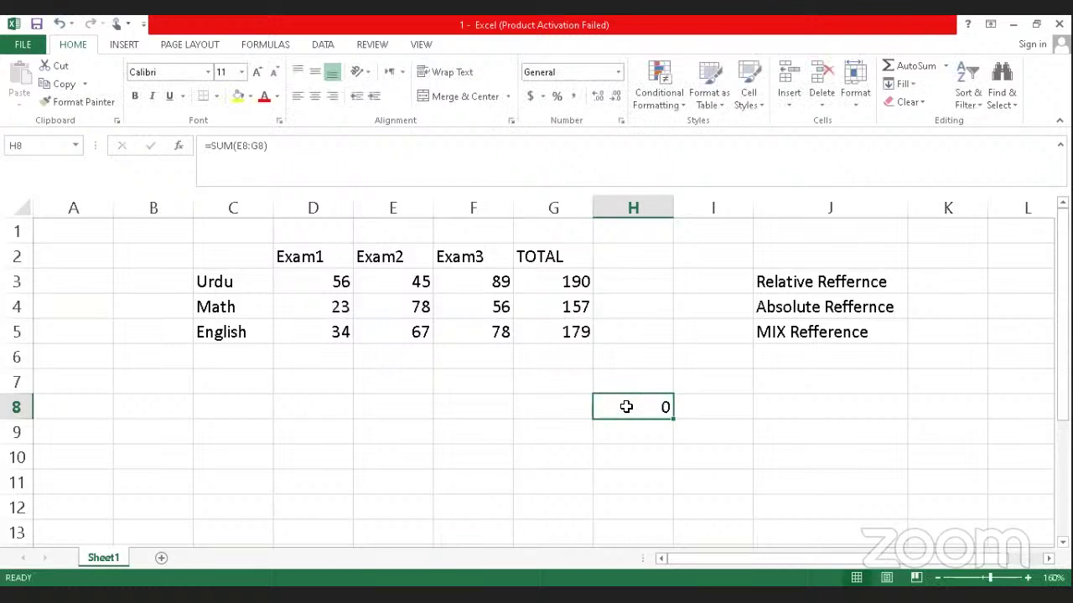
{"action": "key", "text": "Delete"}
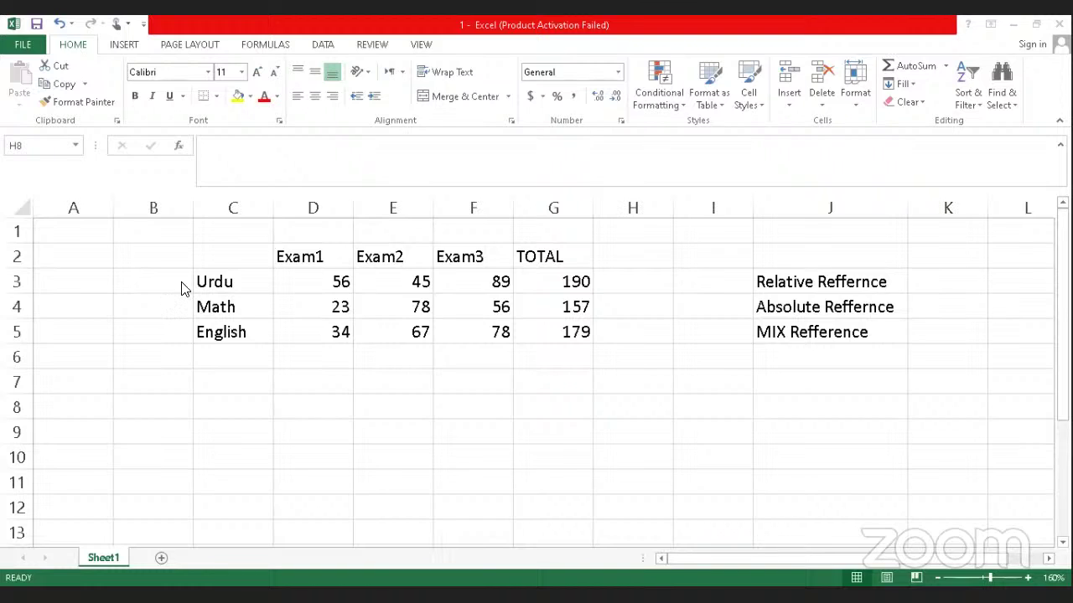
{"action": "left_click", "coordinate": [228, 282]}
{"action": "left_click", "coordinate": [223, 308]}
{"action": "left_click", "coordinate": [223, 335]}
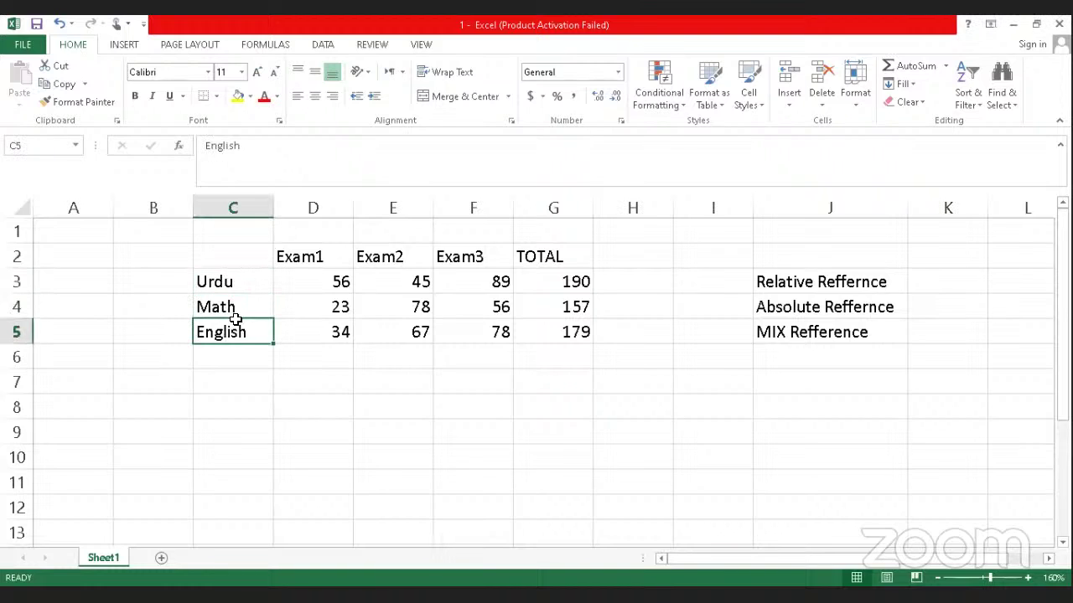
{"action": "left_click", "coordinate": [312, 262]}
{"action": "left_click", "coordinate": [387, 251]}
{"action": "left_click", "coordinate": [462, 250]}
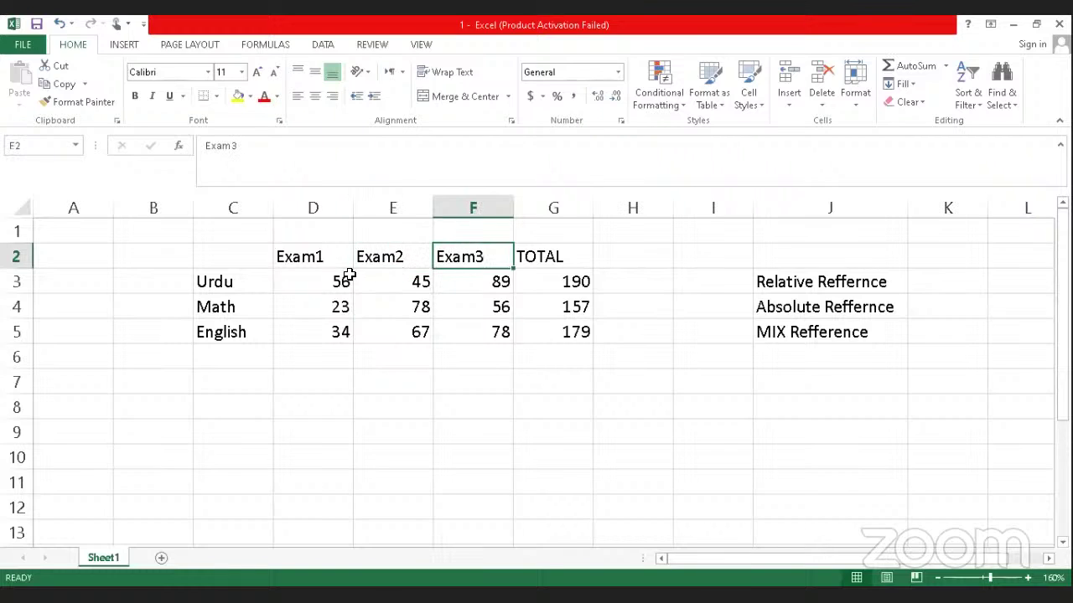
Step: Re-enter the Urdu total in G3 as =SUM(D3:F3) and review it alongside the Math total's formula
{"action": "left_click", "coordinate": [578, 282]}
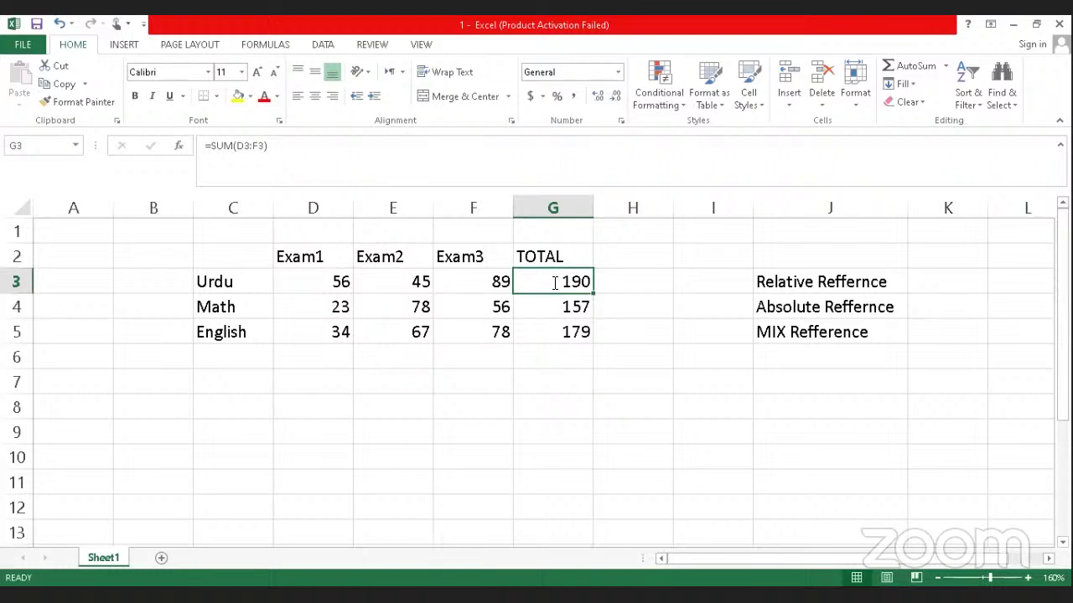
{"action": "type", "text": "=sum("}
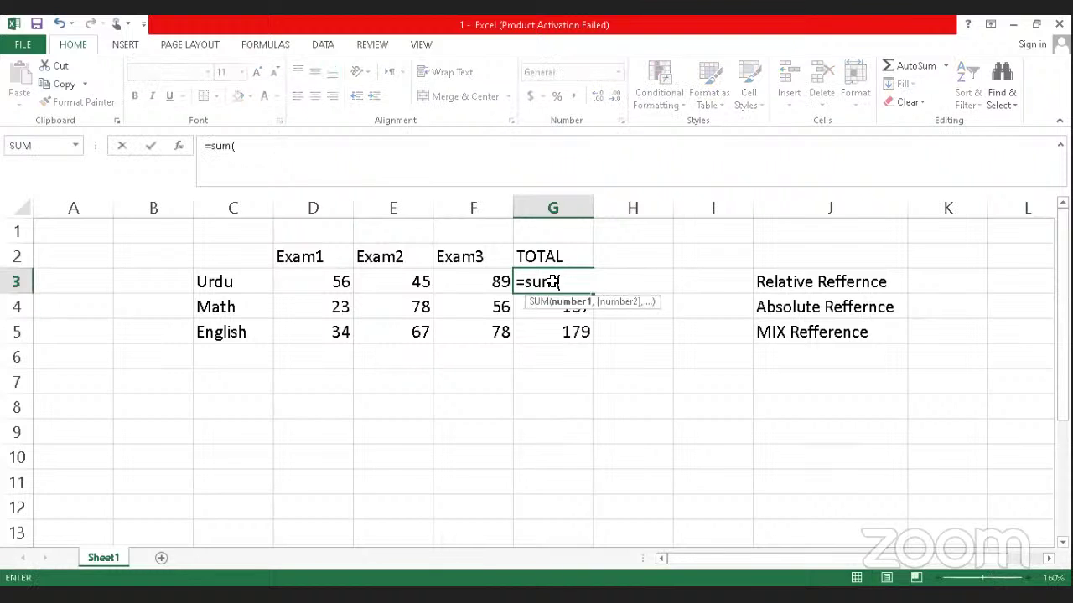
{"action": "left_click_drag", "start_coordinate": [325, 275], "coordinate": [492, 279]}
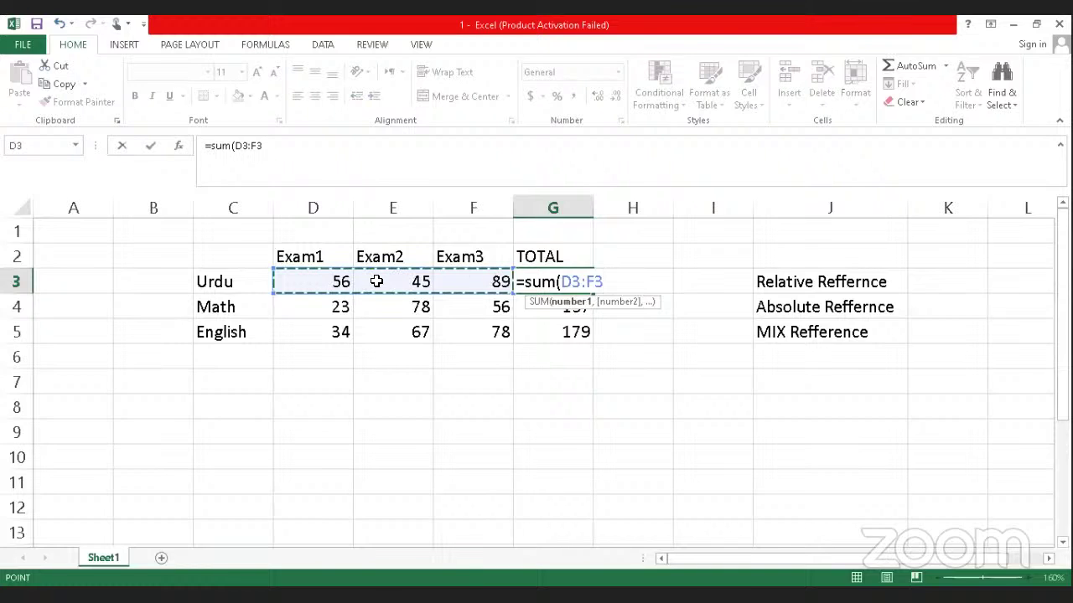
{"action": "type", "text": ")"}
{"action": "key", "text": "Return"}
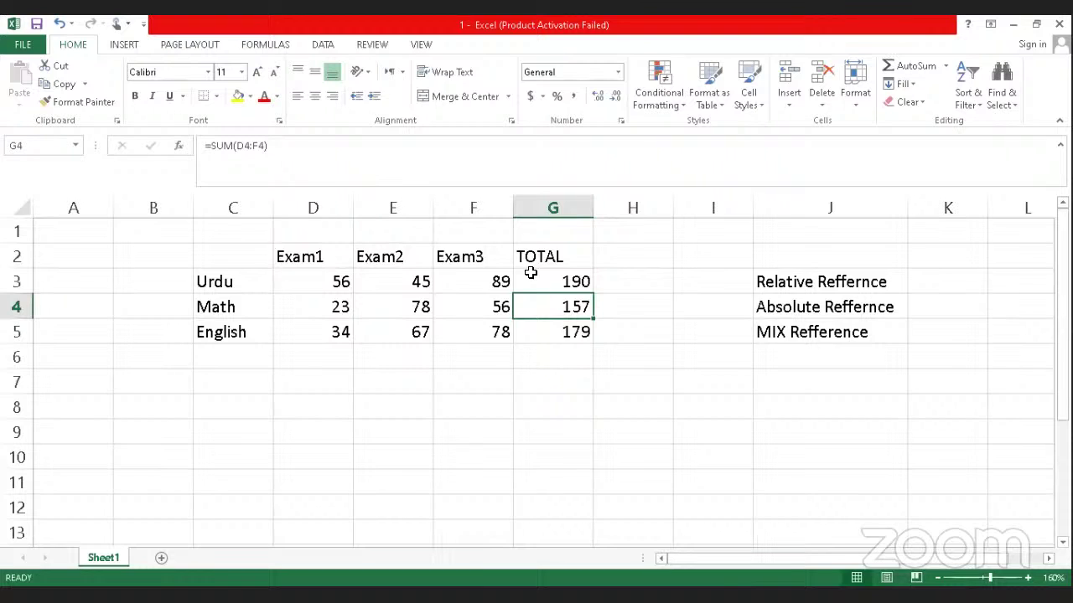
{"action": "left_click", "coordinate": [548, 271]}
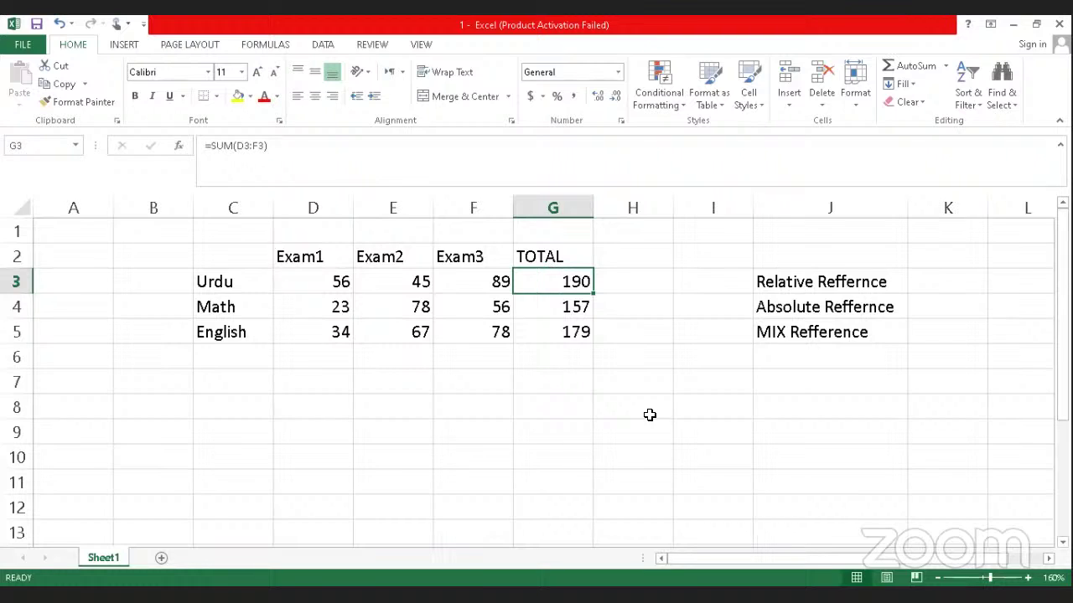
{"action": "key", "text": "Down"}
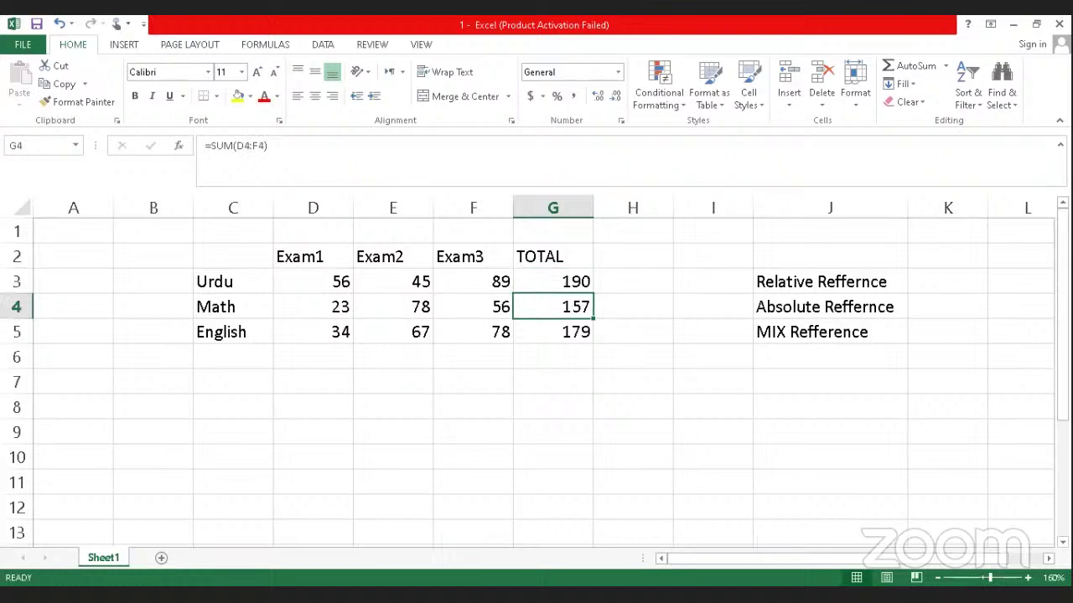
Step: Examine the SUM formulas behind the Urdu, Math and English totals in G3, G4 and G5, comparing which cells each refers to
{"action": "left_click", "coordinate": [540, 332]}
{"action": "left_click", "coordinate": [553, 290]}
{"action": "left_click", "coordinate": [548, 308]}
{"action": "left_click", "coordinate": [548, 332]}
{"action": "left_click", "coordinate": [563, 262]}
{"action": "left_click", "coordinate": [560, 307]}
{"action": "left_click", "coordinate": [555, 281]}
{"action": "key", "text": "Down"}
{"action": "key", "text": "Down"}
{"action": "left_click", "coordinate": [555, 316]}
{"action": "double_click", "coordinate": [560, 308]}
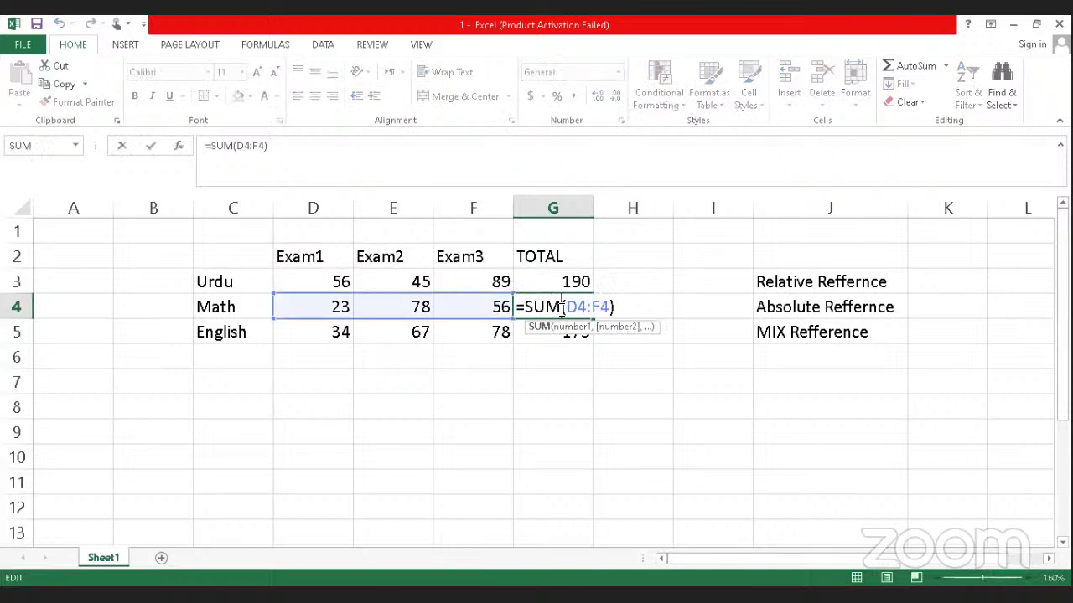
{"action": "key", "text": "Escape"}
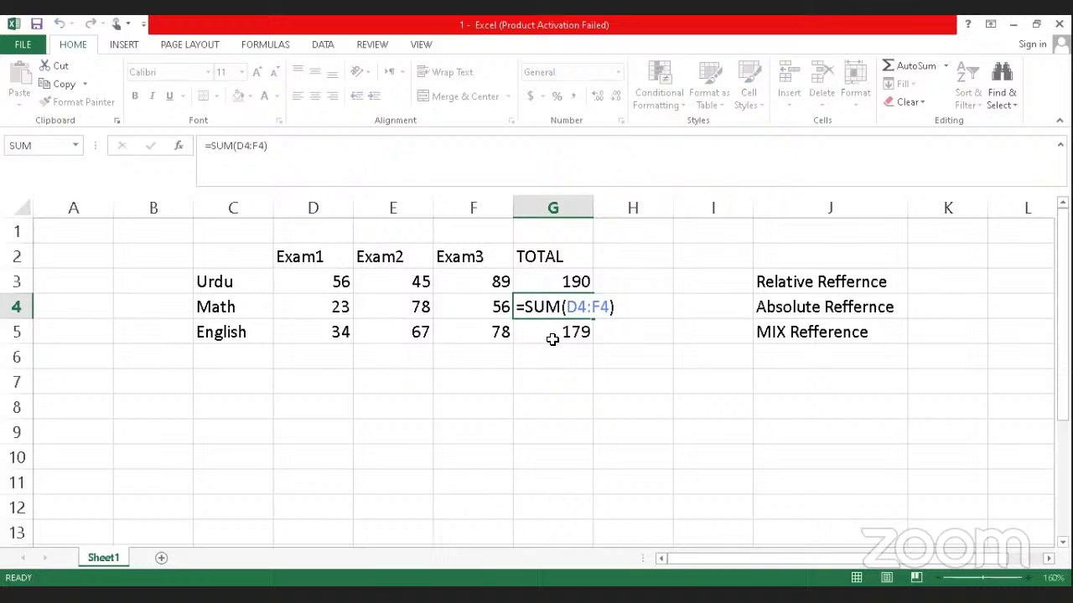
{"action": "left_click", "coordinate": [545, 352]}
{"action": "left_click", "coordinate": [565, 282]}
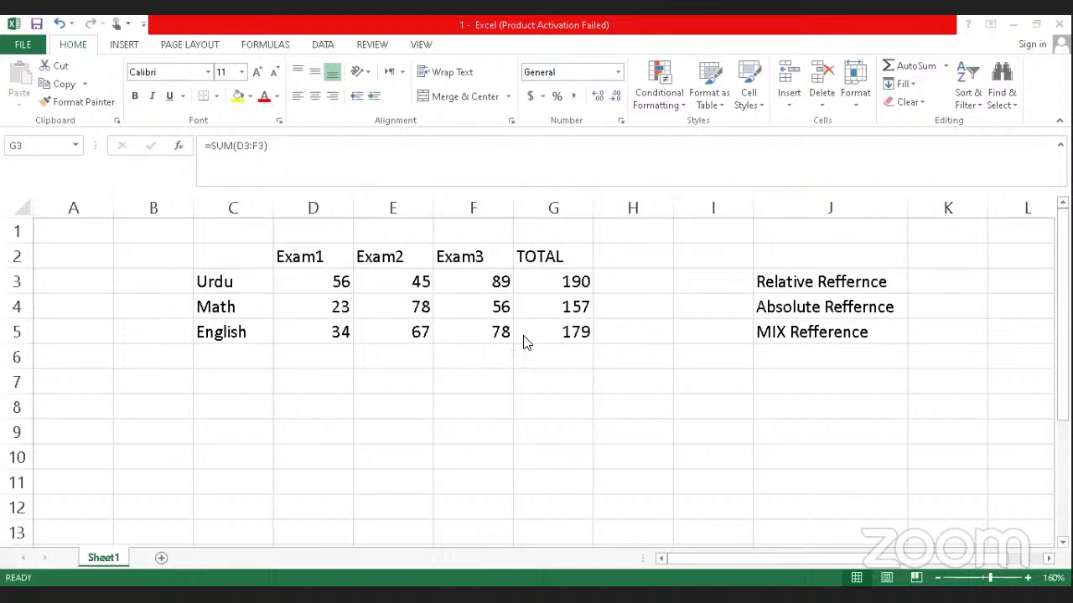
{"action": "left_click", "coordinate": [565, 307]}
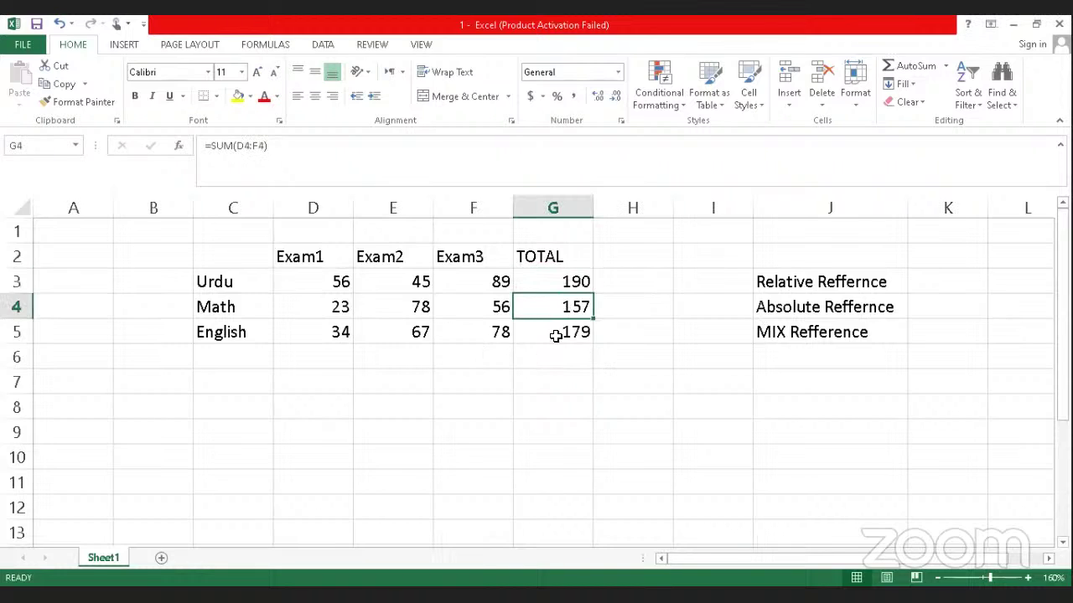
{"action": "left_click", "coordinate": [556, 333]}
Step: Highlight the Relative Reffernce label in J3 with a yellow fill
{"action": "left_click", "coordinate": [763, 282]}
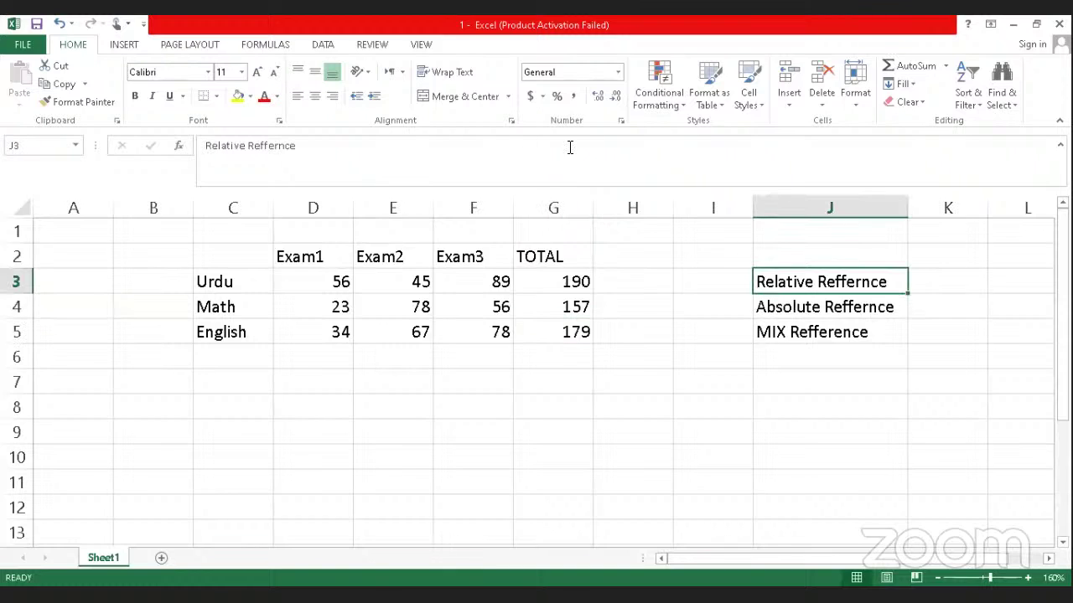
{"action": "left_click", "coordinate": [238, 97]}
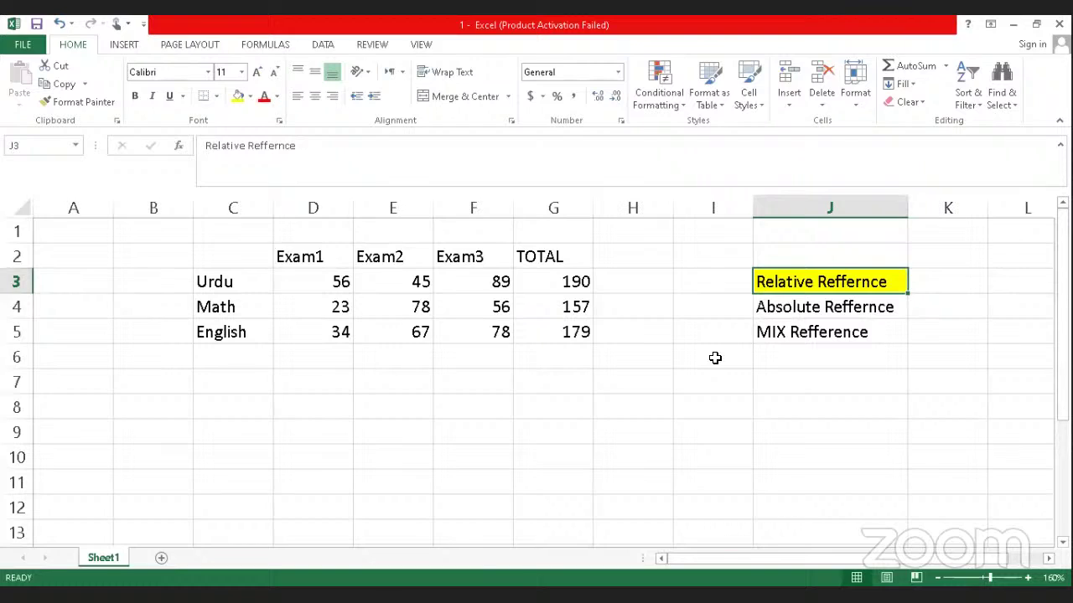
Step: Enter the heading Grace in H2, beside the TOTAL heading
{"action": "left_click", "coordinate": [608, 259]}
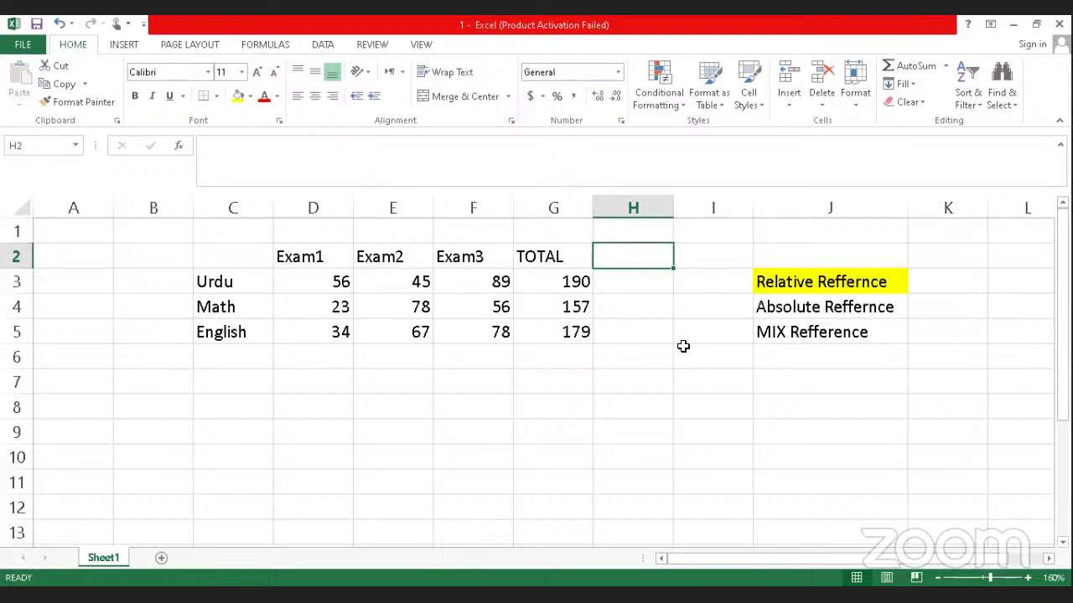
{"action": "type", "text": "35"}
{"action": "key", "text": "Escape"}
{"action": "type", "text": "e"}
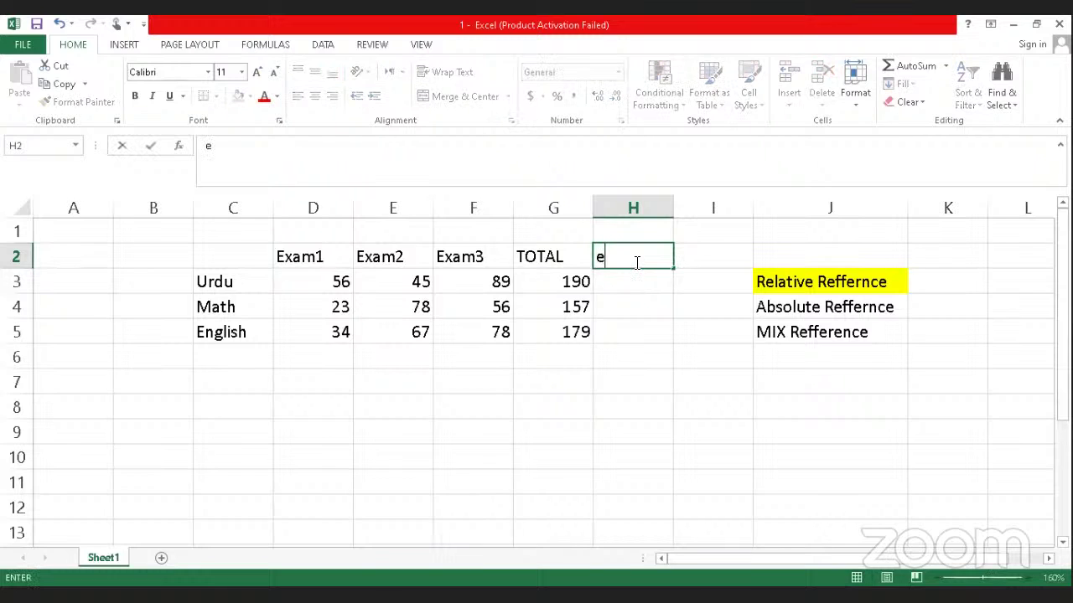
{"action": "type", "text": "xtra amrks"}
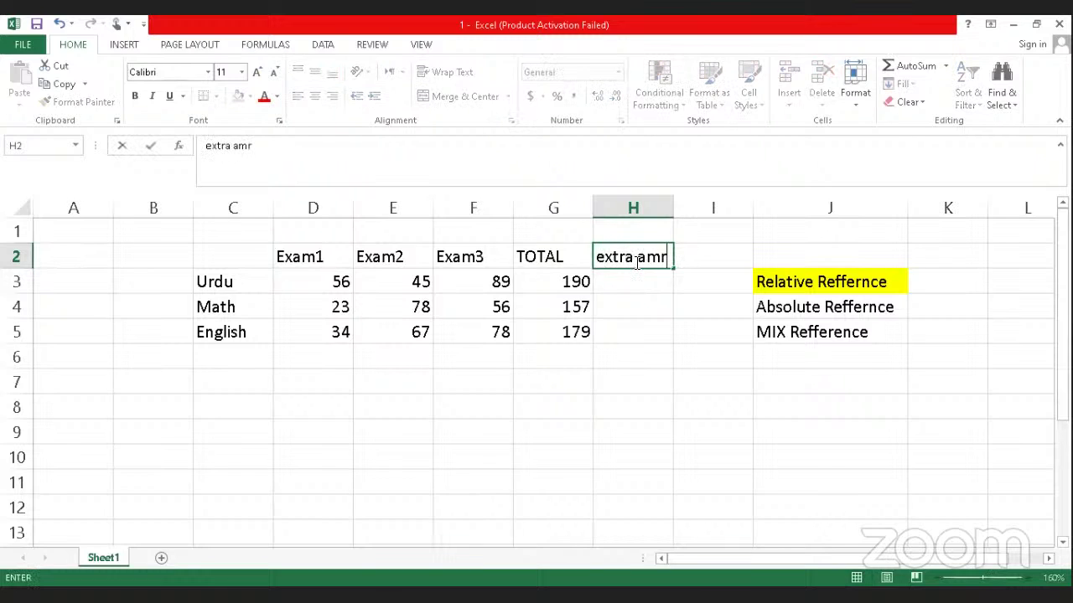
{"action": "key", "text": "BackSpace"}
{"action": "key", "text": "BackSpace"}
{"action": "key", "text": "BackSpace"}
{"action": "key", "text": "BackSpace"}
{"action": "key", "text": "BackSpace"}
{"action": "key", "text": "BackSpace"}
{"action": "key", "text": "BackSpace"}
{"action": "key", "text": "BackSpace"}
{"action": "key", "text": "BackSpace"}
{"action": "key", "text": "BackSpace"}
{"action": "key", "text": "BackSpace"}
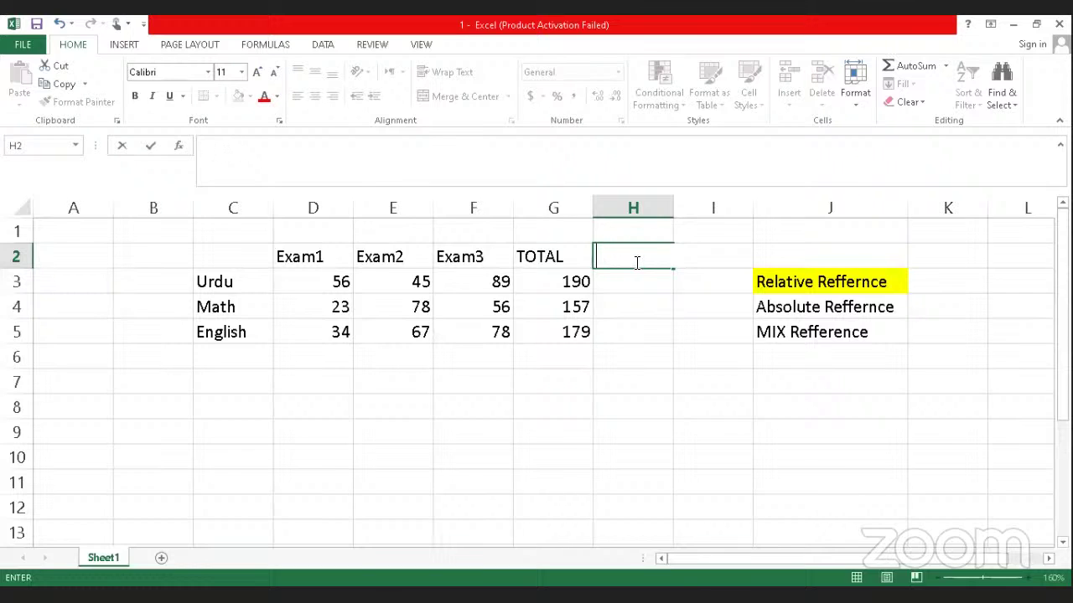
{"action": "type", "text": "GRace"}
{"action": "key", "text": "Return"}
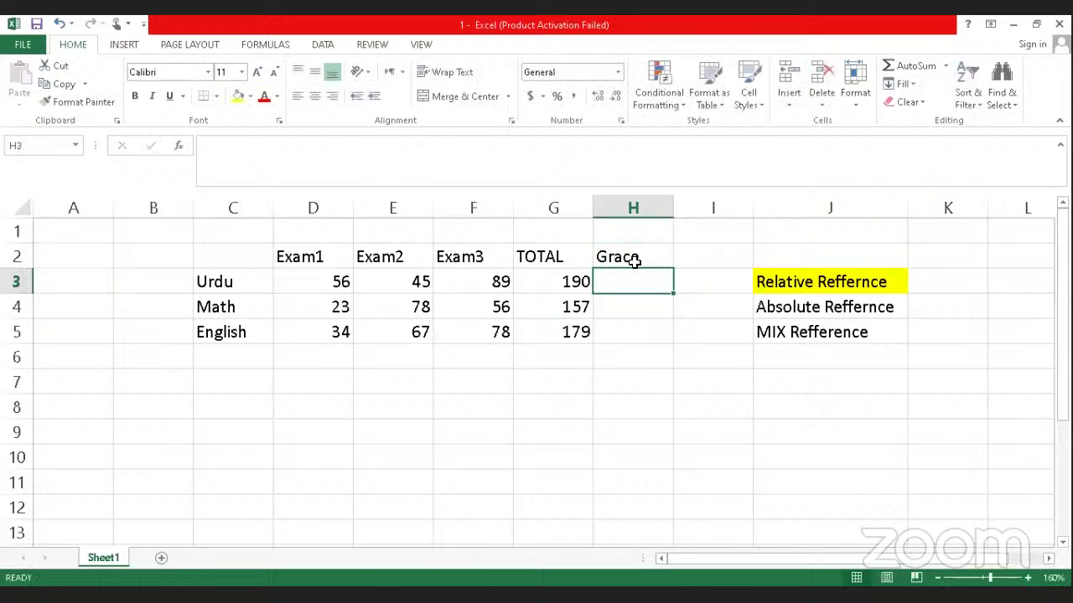
{"action": "type", "text": "="}
{"action": "key", "text": "Left"}
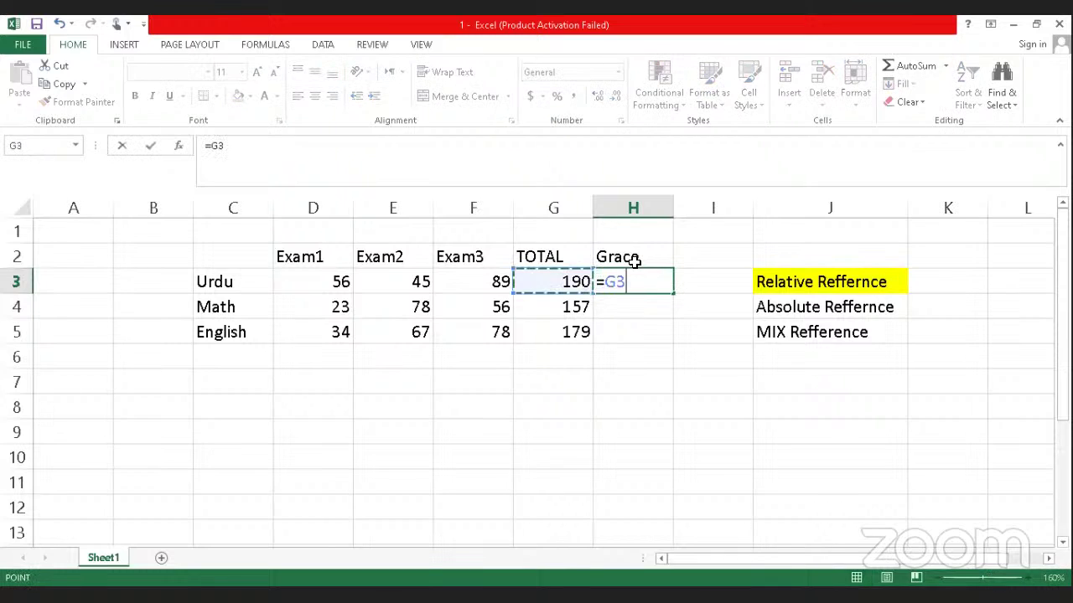
{"action": "key", "text": "Escape"}
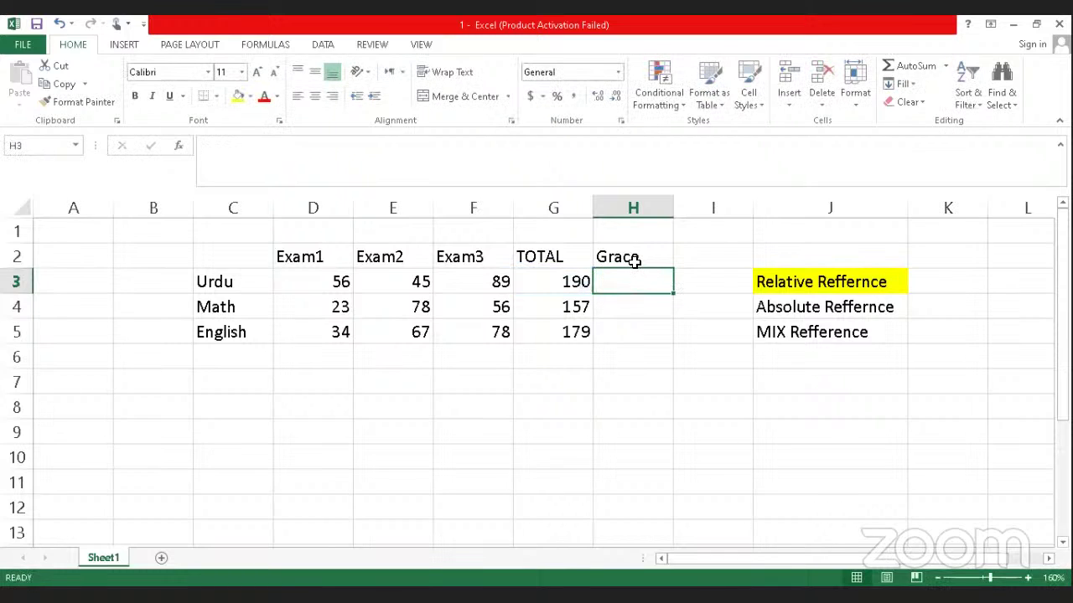
Step: Enter 35 grace marks for each of Urdu, Math and English in H3 to H5
{"action": "type", "text": "35"}
{"action": "key", "text": "Return"}
{"action": "type", "text": "35"}
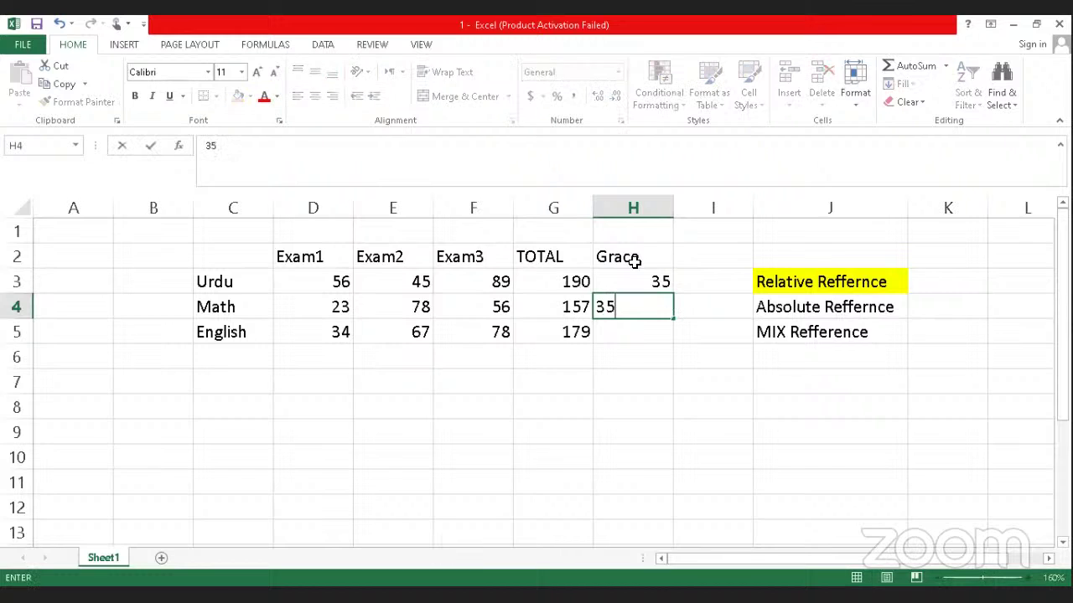
{"action": "key", "text": "Return"}
{"action": "type", "text": "35"}
{"action": "key", "text": "Return"}
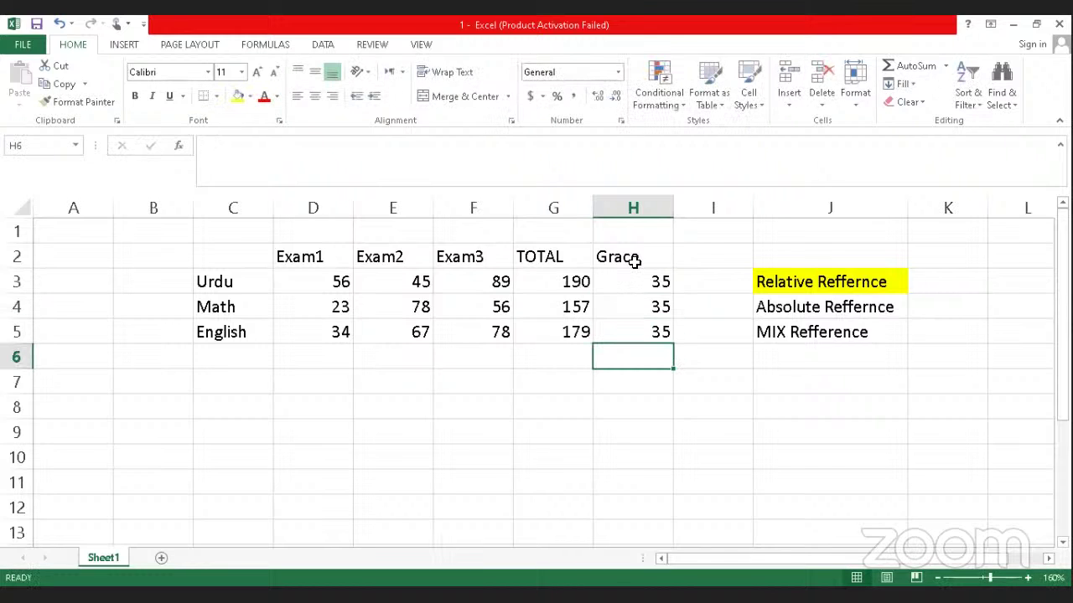
Step: Insert one blank column before column J, which holds the reference type labels
{"action": "left_click", "coordinate": [780, 207]}
{"action": "right_click", "coordinate": [781, 207]}
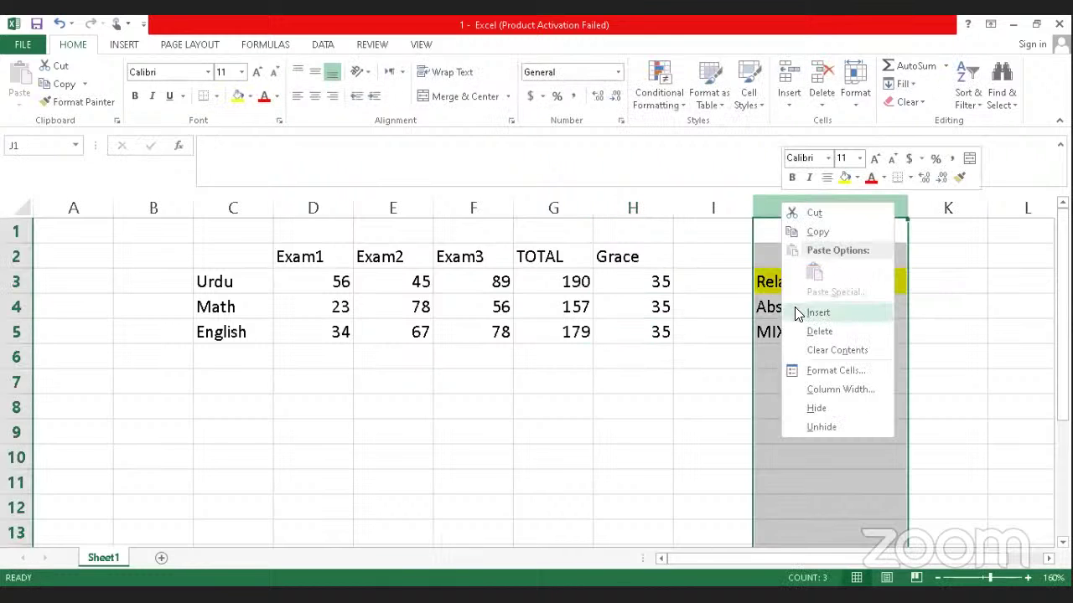
{"action": "left_click", "coordinate": [797, 312]}
Step: Enter the heading TOTAL in I2, beside the Grace heading
{"action": "left_click", "coordinate": [706, 256]}
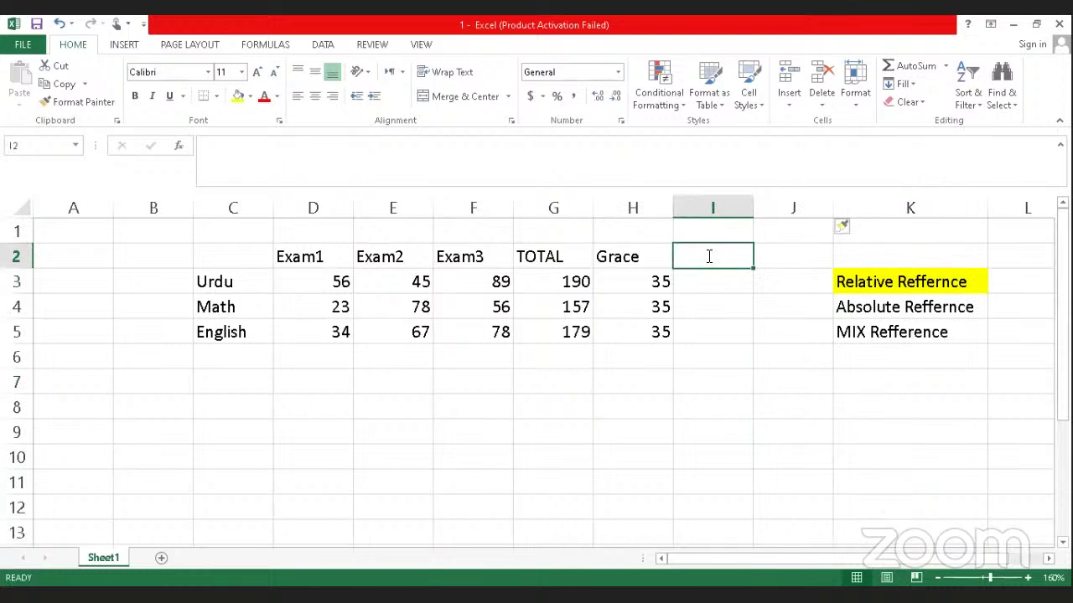
{"action": "type", "text": "TOTSL"}
{"action": "key", "text": "BackSpace"}
{"action": "key", "text": "BackSpace"}
{"action": "key", "text": "BackSpace"}
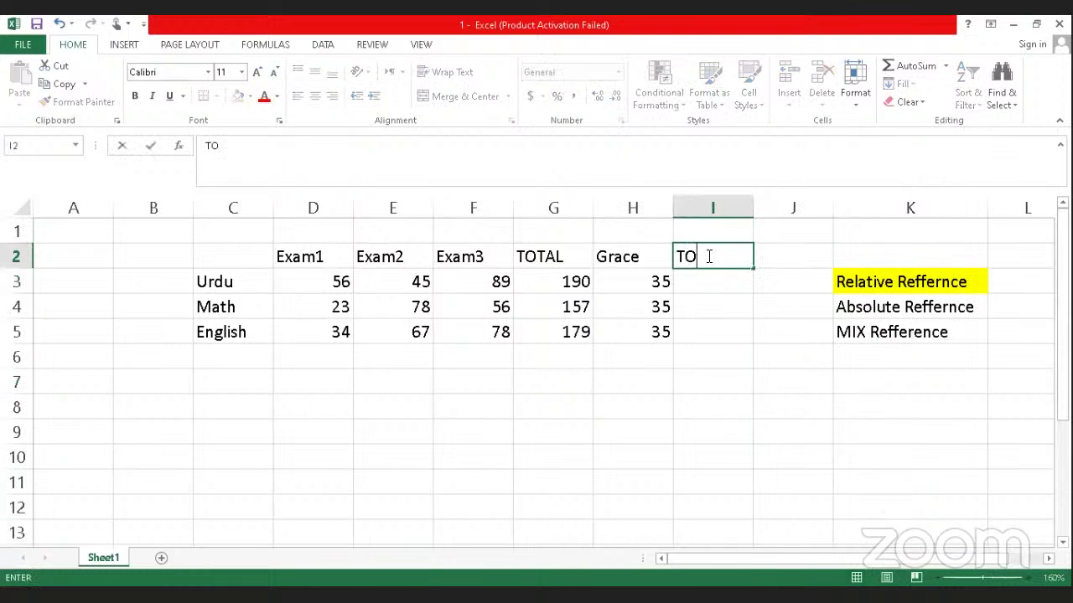
{"action": "type", "text": "TAL"}
{"action": "key", "text": "Return"}
Step: Enter =SUM(G3,H3) in I3 to add the Urdu total and its grace marks
{"action": "type", "text": "="}
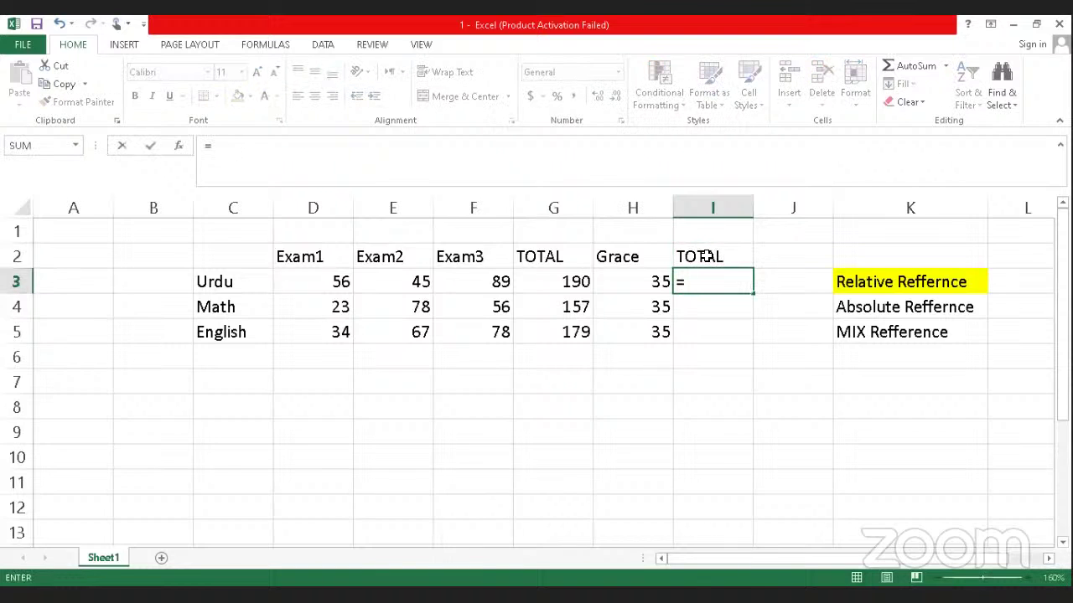
{"action": "type", "text": "sum("}
{"action": "left_click", "coordinate": [548, 282]}
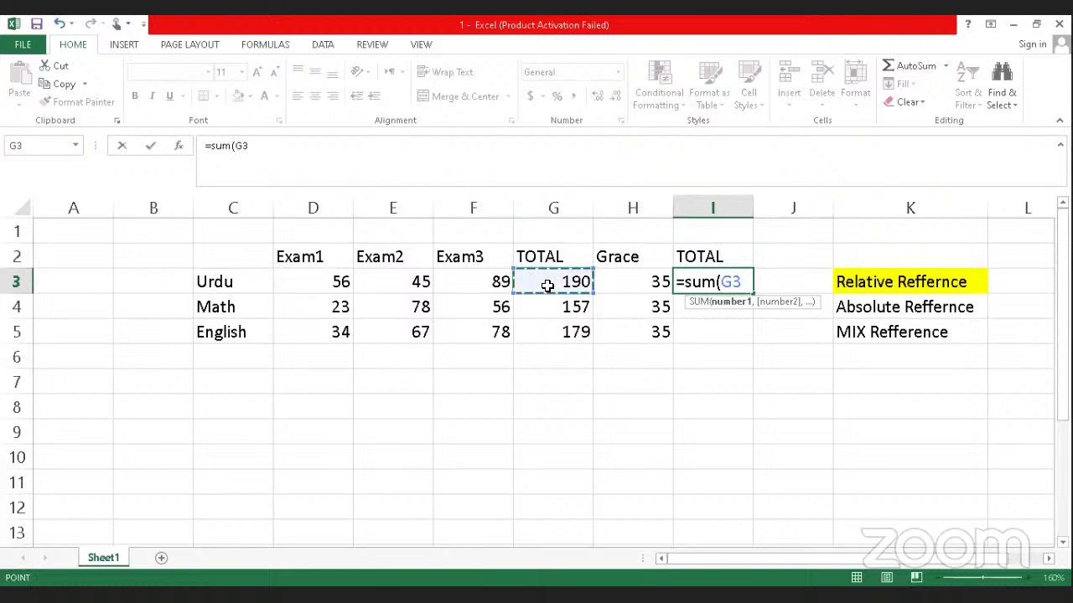
{"action": "type", "text": ","}
{"action": "left_click", "coordinate": [613, 285]}
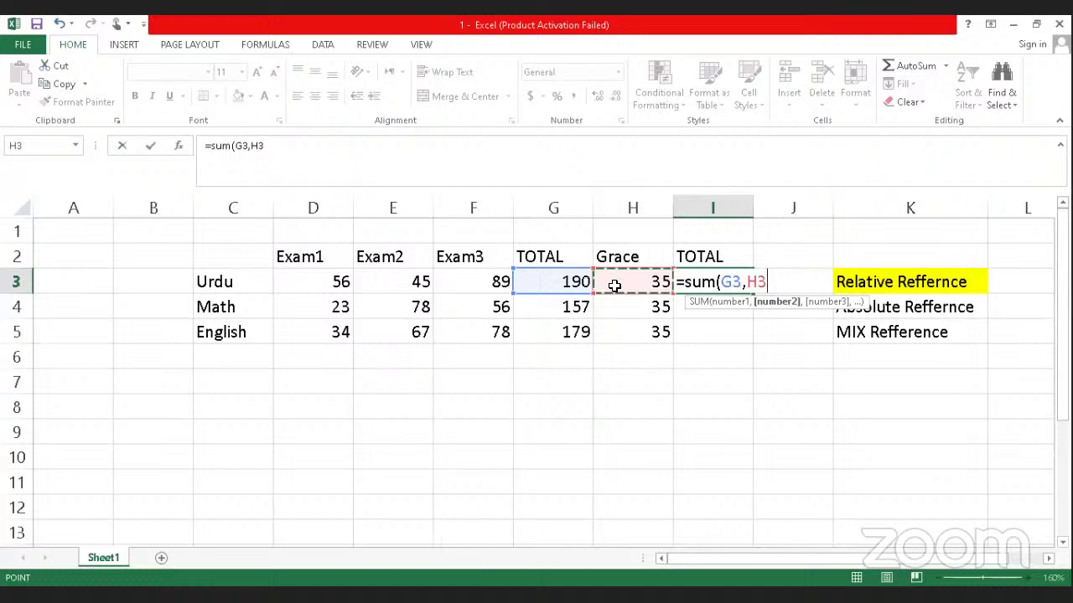
{"action": "type", "text": ")"}
{"action": "key", "text": "Return"}
Step: Copy the grace-inclusive total formula from I3 to the Math and English rows in I4 and I5
{"action": "left_click", "coordinate": [705, 282]}
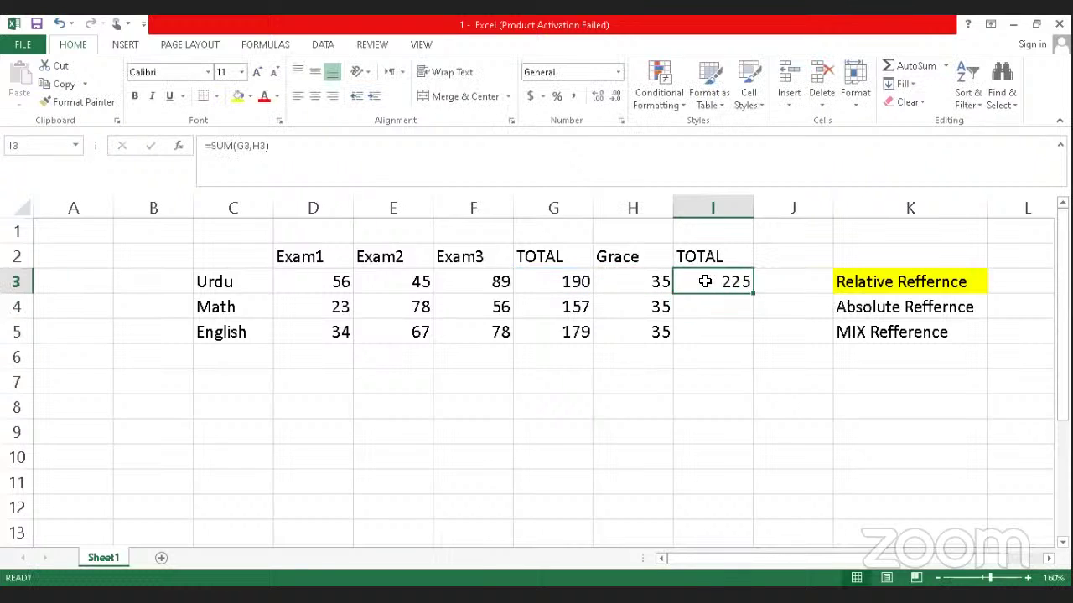
{"action": "key", "text": "ctrl+c"}
{"action": "left_click", "coordinate": [722, 302]}
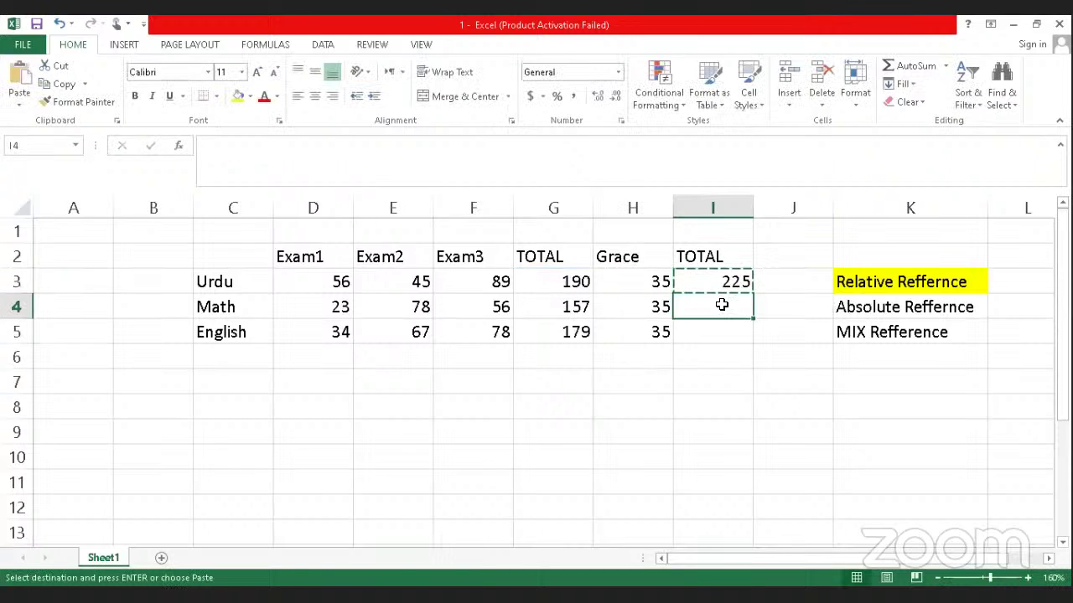
{"action": "key", "text": "ctrl+v"}
{"action": "left_click", "coordinate": [715, 330]}
{"action": "key", "text": "ctrl+v"}
{"action": "key", "text": "Escape"}
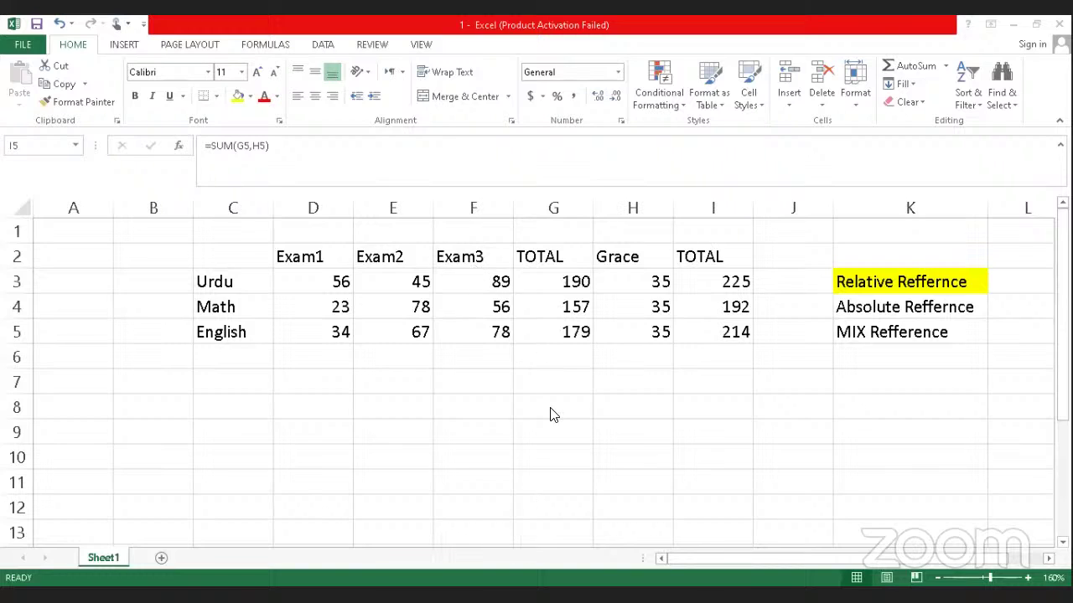
Step: Undo the second totals column, the inserted column and the Grace column entries, back to an empty H2
{"action": "left_click", "coordinate": [725, 285]}
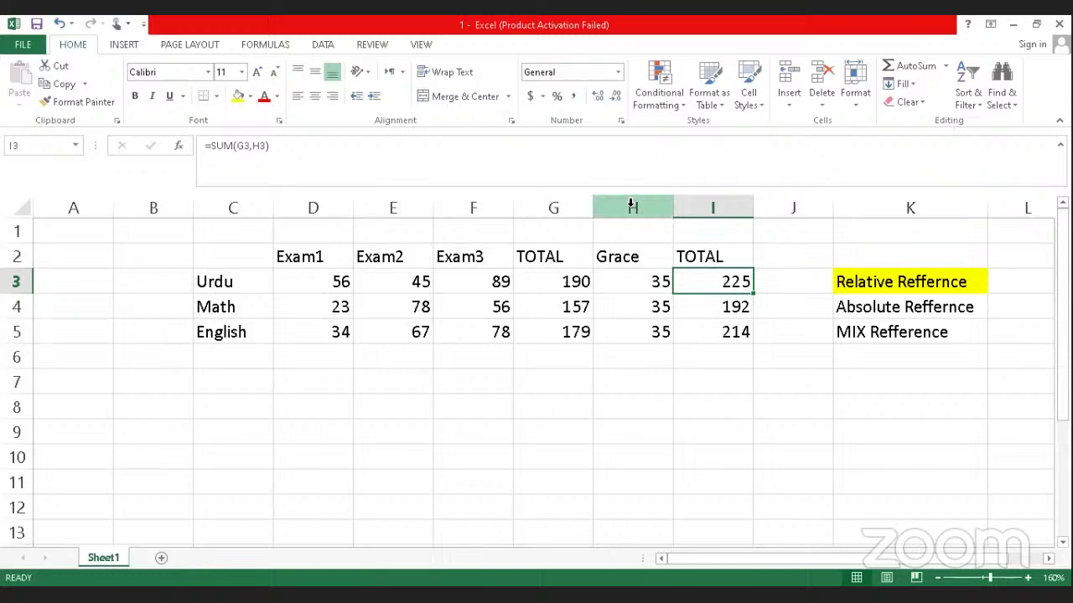
{"action": "key", "text": "ctrl+c"}
{"action": "key", "text": "ctrl+z"}
{"action": "key", "text": "ctrl+z"}
{"action": "key", "text": "ctrl+z"}
{"action": "key", "text": "ctrl+z"}
{"action": "key", "text": "ctrl+z"}
{"action": "key", "text": "ctrl+z"}
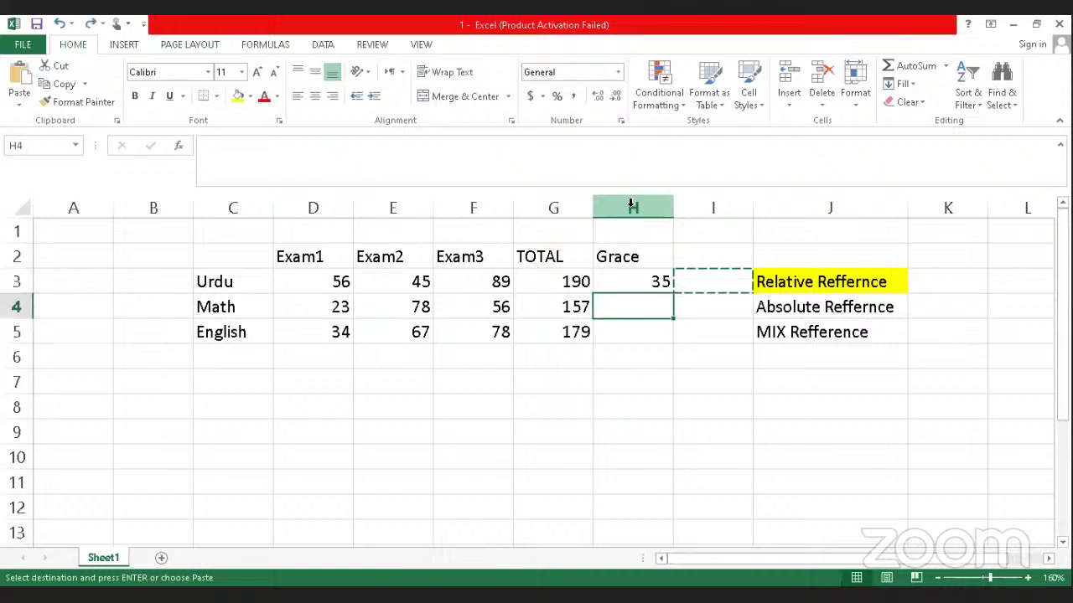
{"action": "key", "text": "ctrl+z"}
{"action": "key", "text": "ctrl+z"}
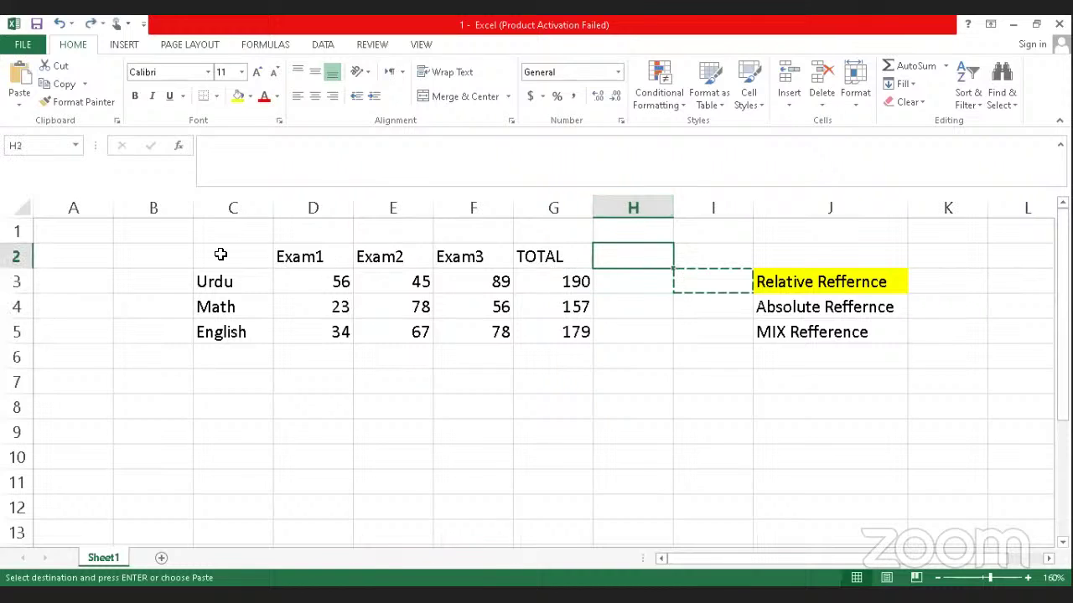
Step: Fill cell H1 with light green and enter the grace value 35 in it
{"action": "left_click", "coordinate": [621, 231]}
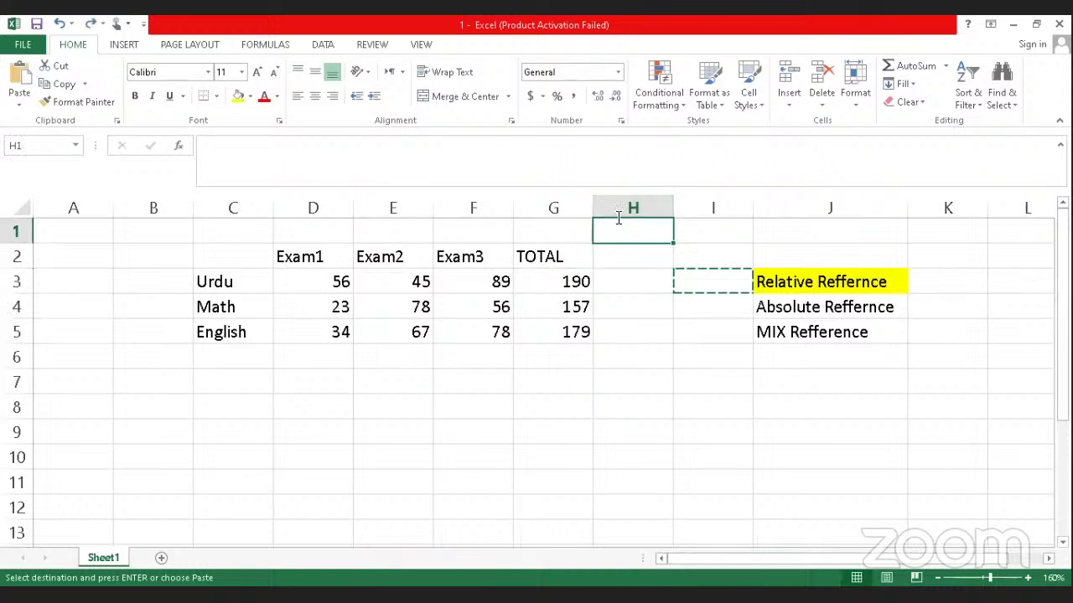
{"action": "left_click", "coordinate": [249, 95]}
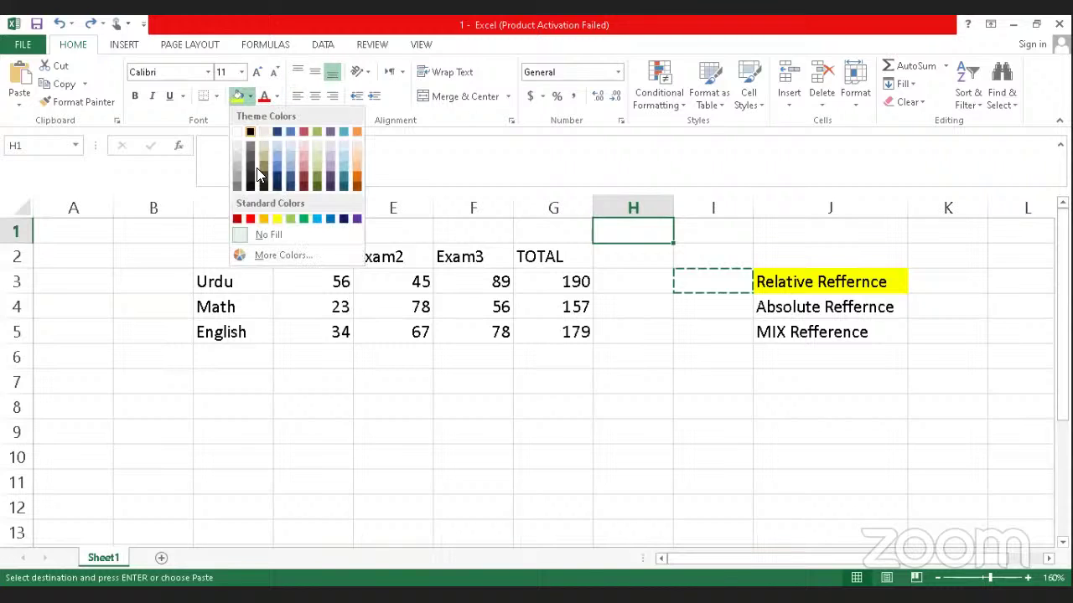
{"action": "left_click", "coordinate": [287, 216]}
{"action": "left_click", "coordinate": [653, 352]}
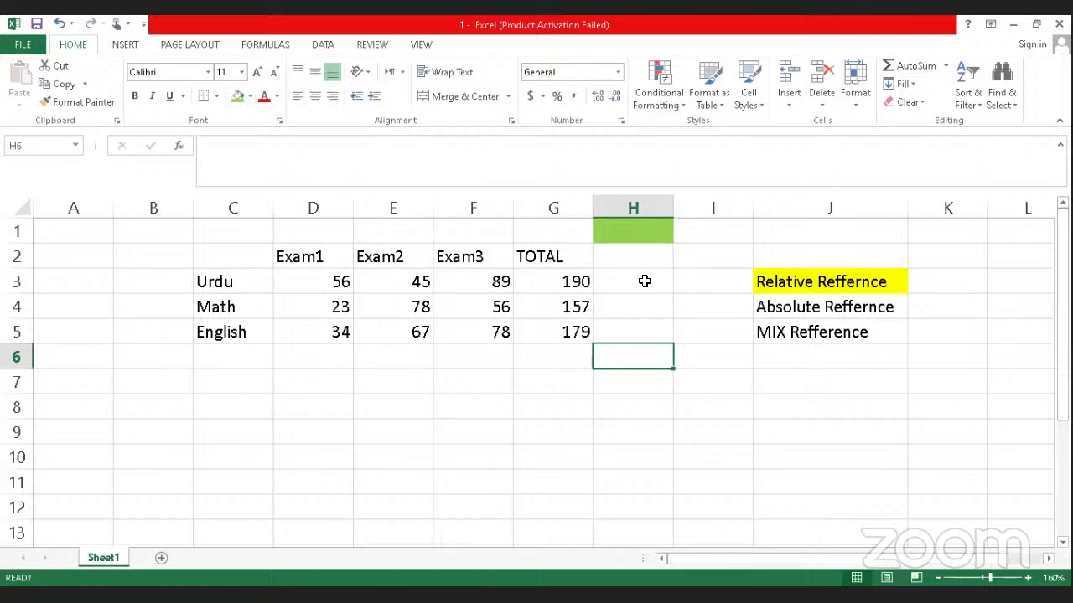
{"action": "left_click", "coordinate": [633, 239]}
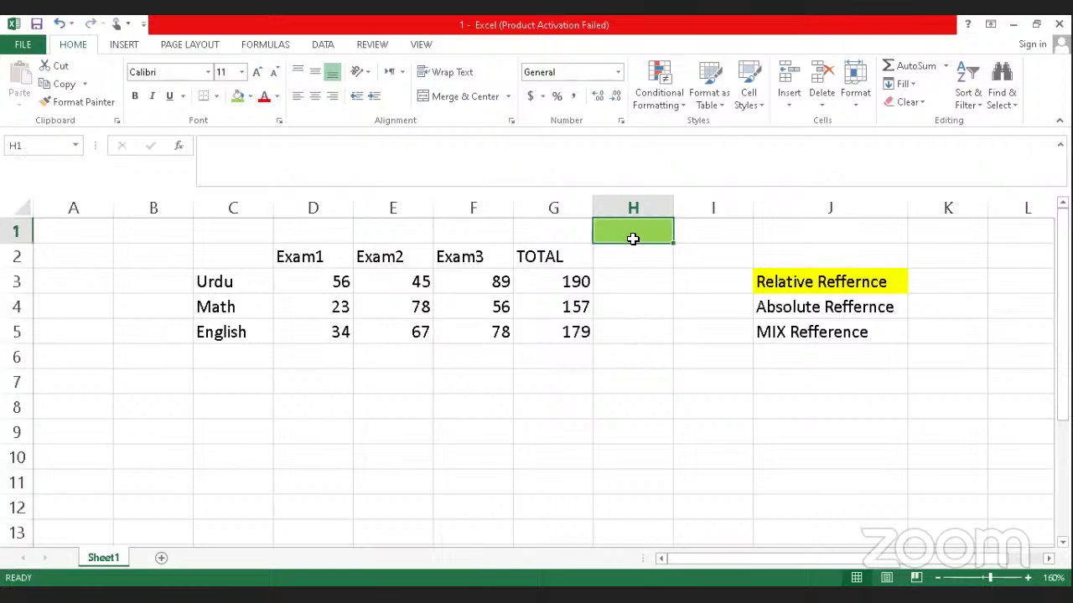
{"action": "type", "text": "35"}
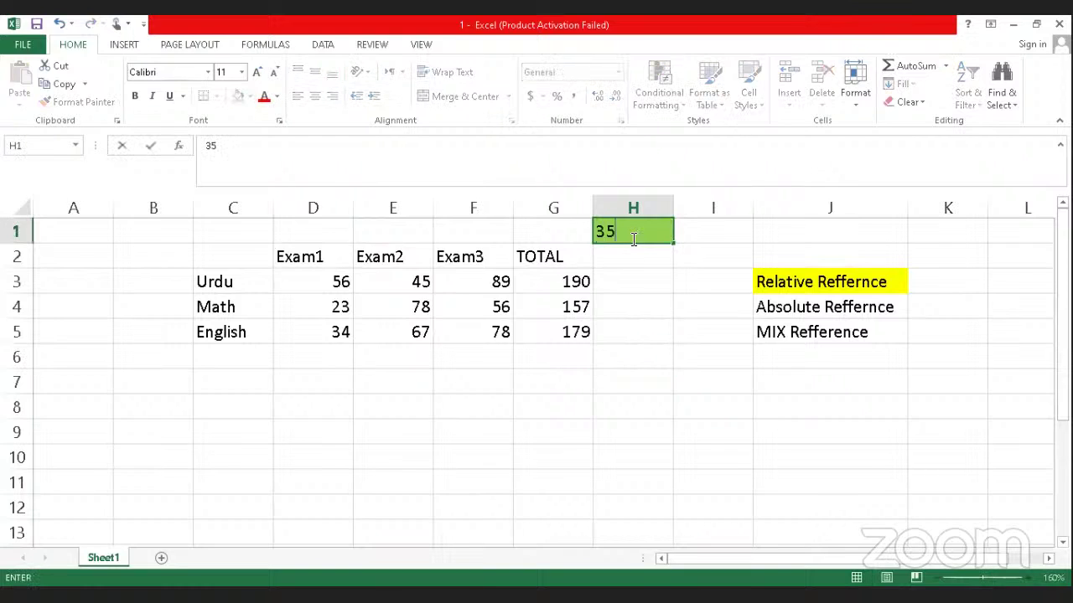
Step: Enter =G3+H1 in H3 to add the grace value to the Urdu total
{"action": "left_click", "coordinate": [628, 285]}
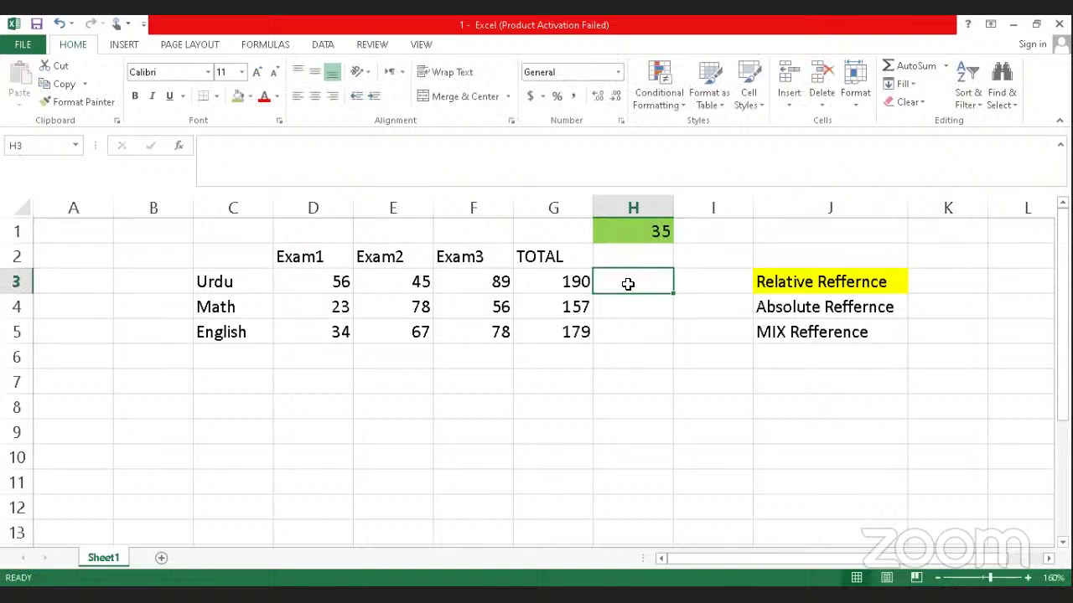
{"action": "type", "text": "="}
{"action": "left_click", "coordinate": [554, 281]}
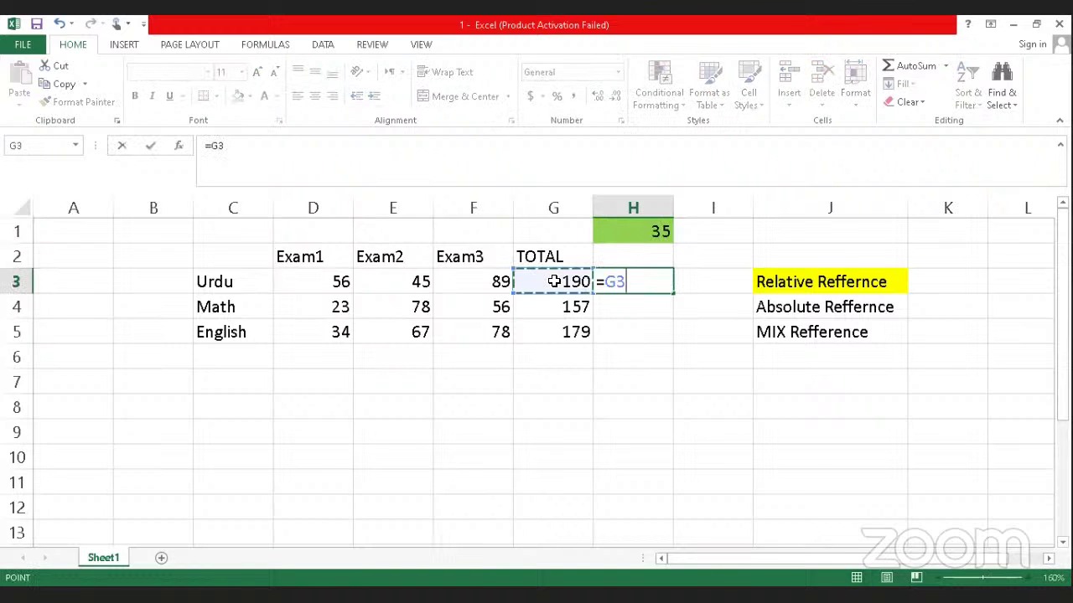
{"action": "type", "text": "+"}
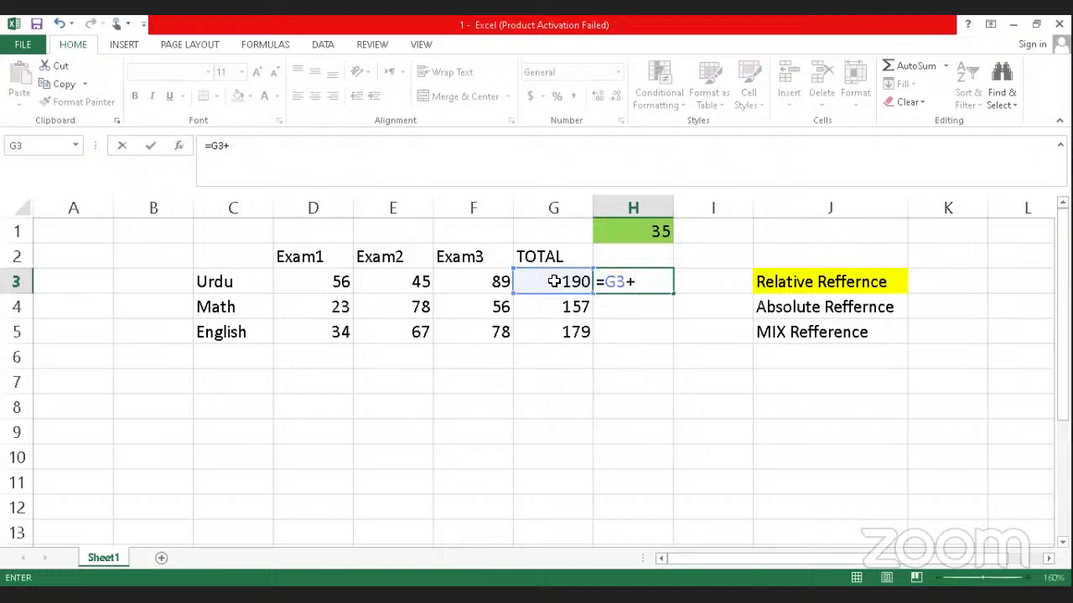
{"action": "left_click", "coordinate": [621, 231]}
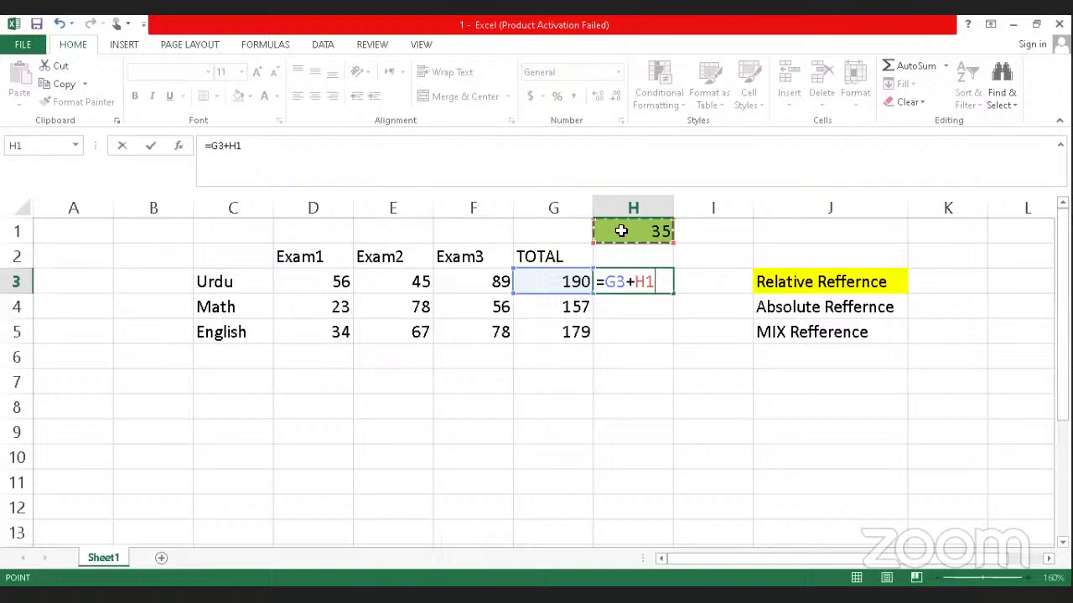
{"action": "key", "text": "Return"}
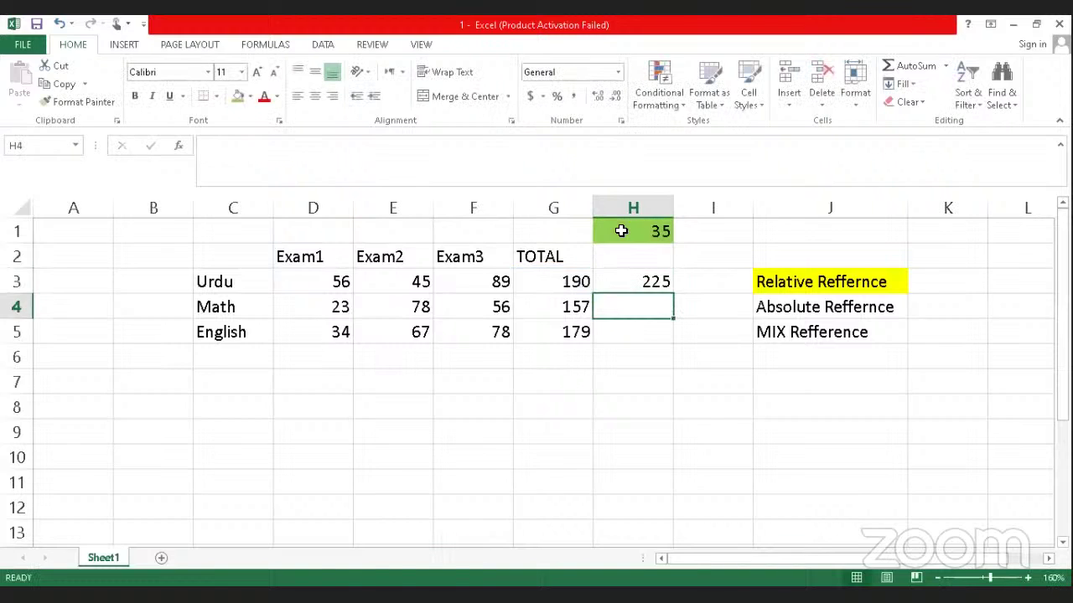
Step: Copy the Urdu grace formula from H3 to the Math row in H4
{"action": "left_click", "coordinate": [620, 280]}
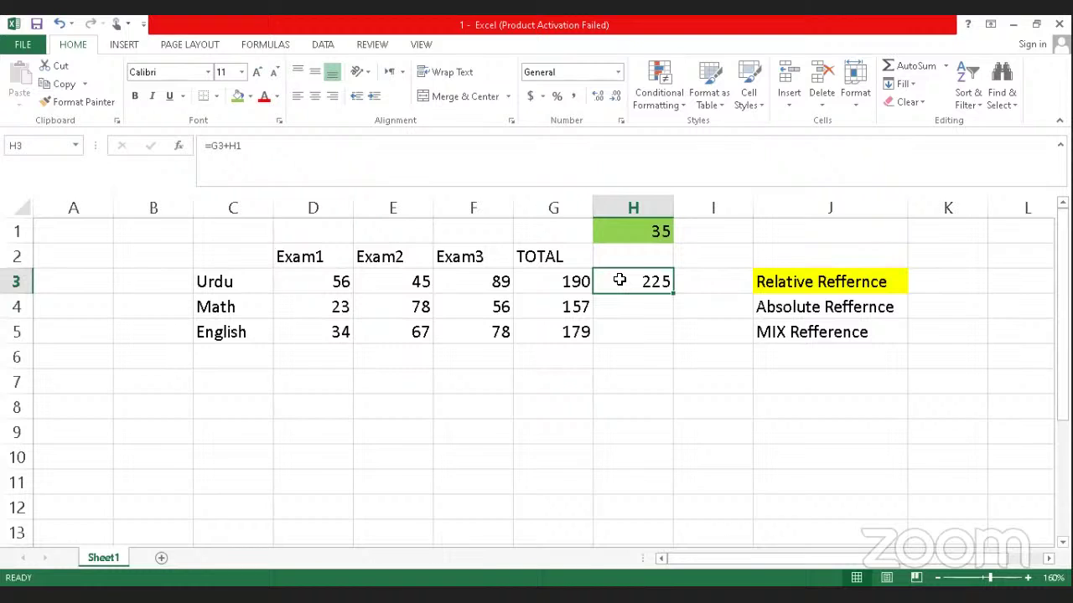
{"action": "key", "text": "ctrl+c"}
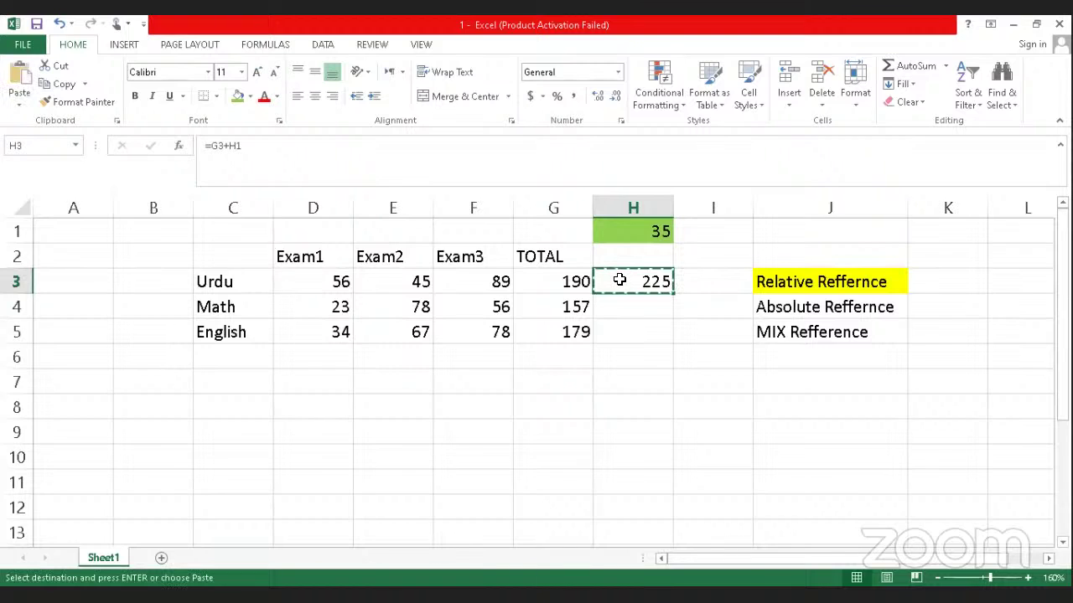
{"action": "left_click", "coordinate": [620, 301]}
{"action": "key", "text": "ctrl+v"}
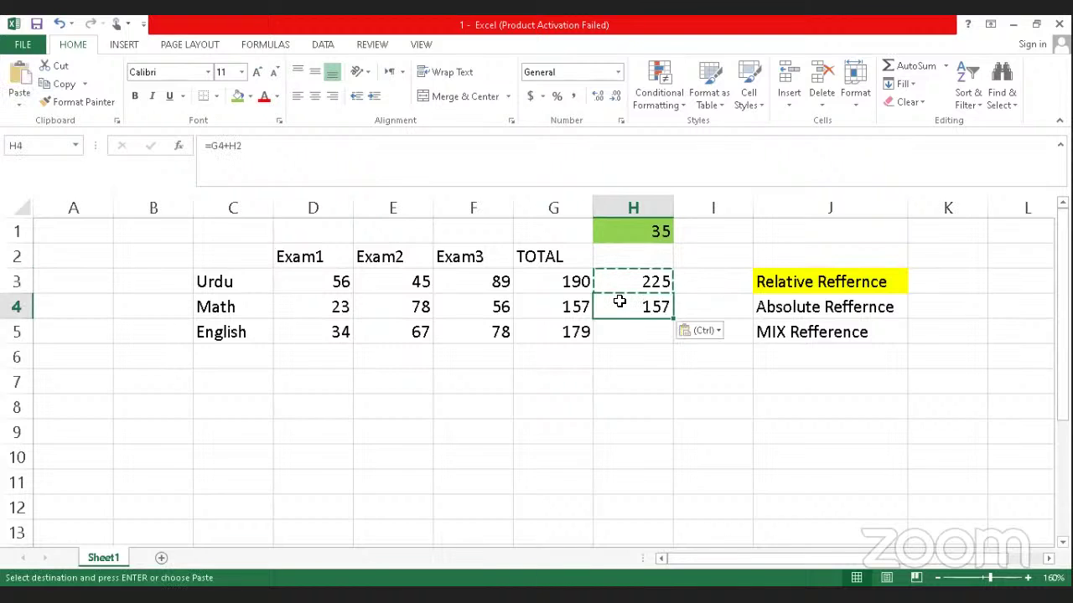
{"action": "key", "text": "Escape"}
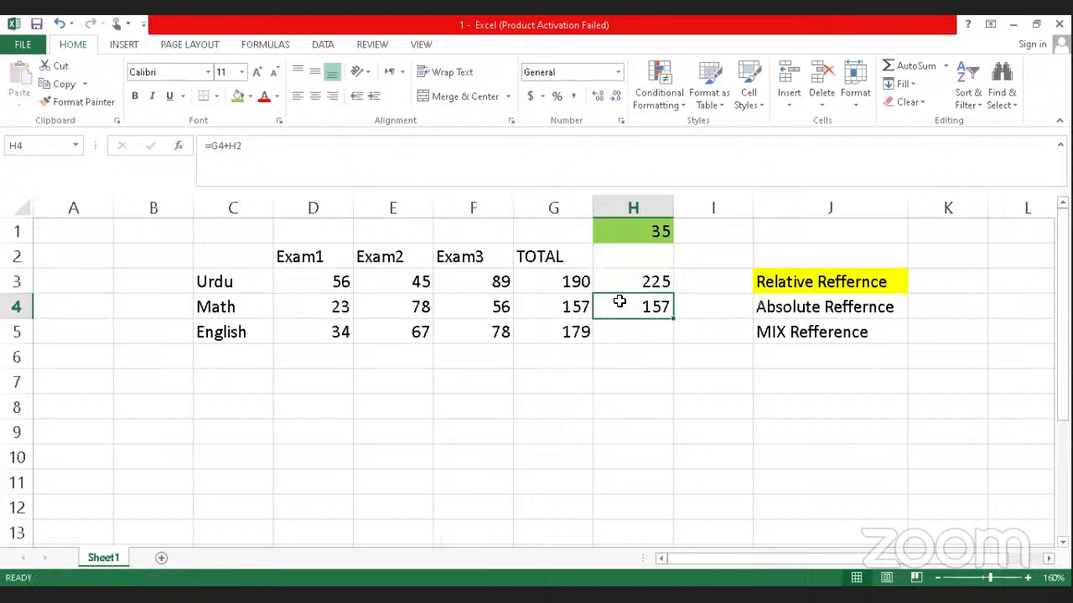
Step: Compare which cells the formulas in H4 and H3 refer to, leaving both formulas unedited
{"action": "double_click", "coordinate": [619, 302]}
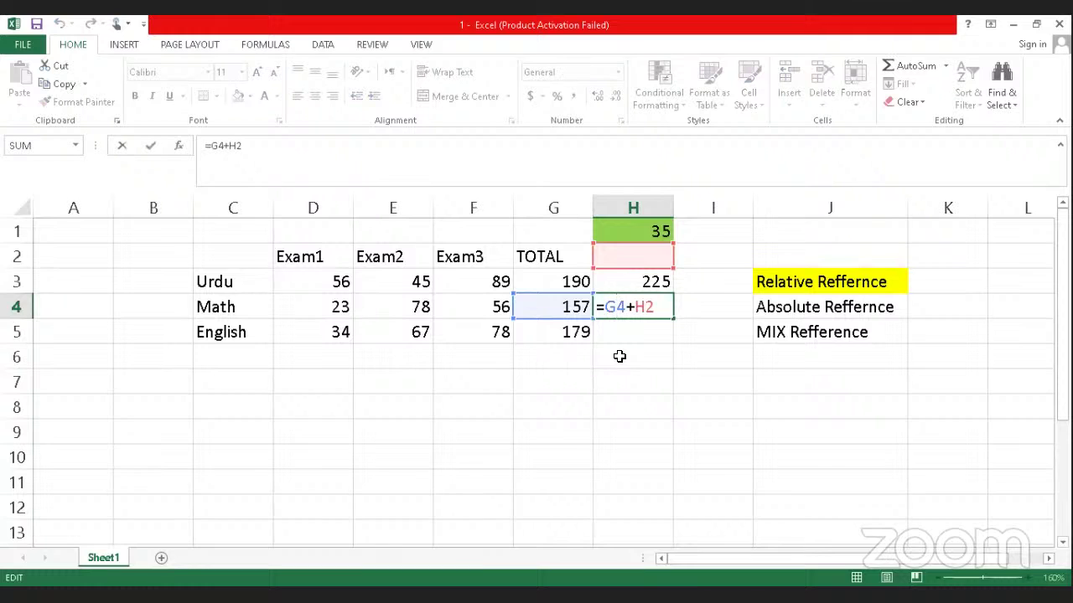
{"action": "key", "text": "Escape"}
{"action": "double_click", "coordinate": [631, 283]}
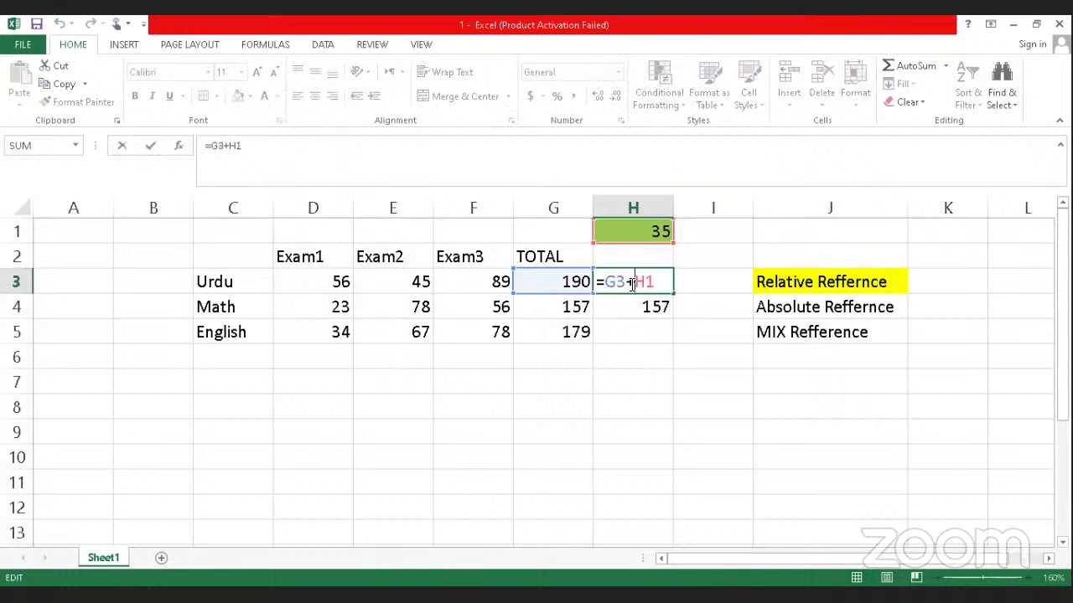
{"action": "key", "text": "Escape"}
{"action": "left_click", "coordinate": [628, 303]}
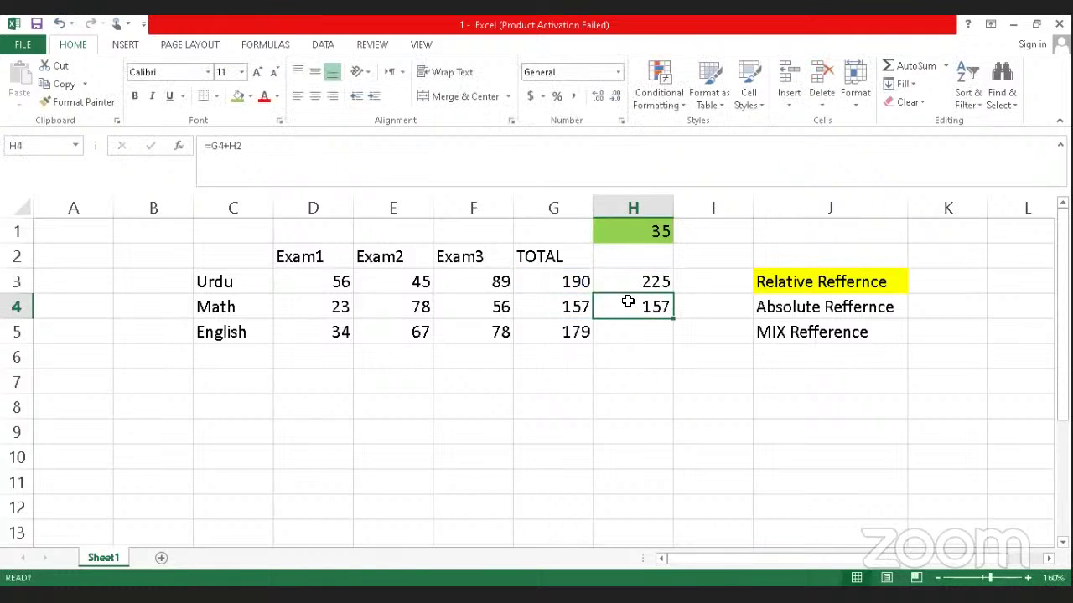
{"action": "double_click", "coordinate": [629, 303]}
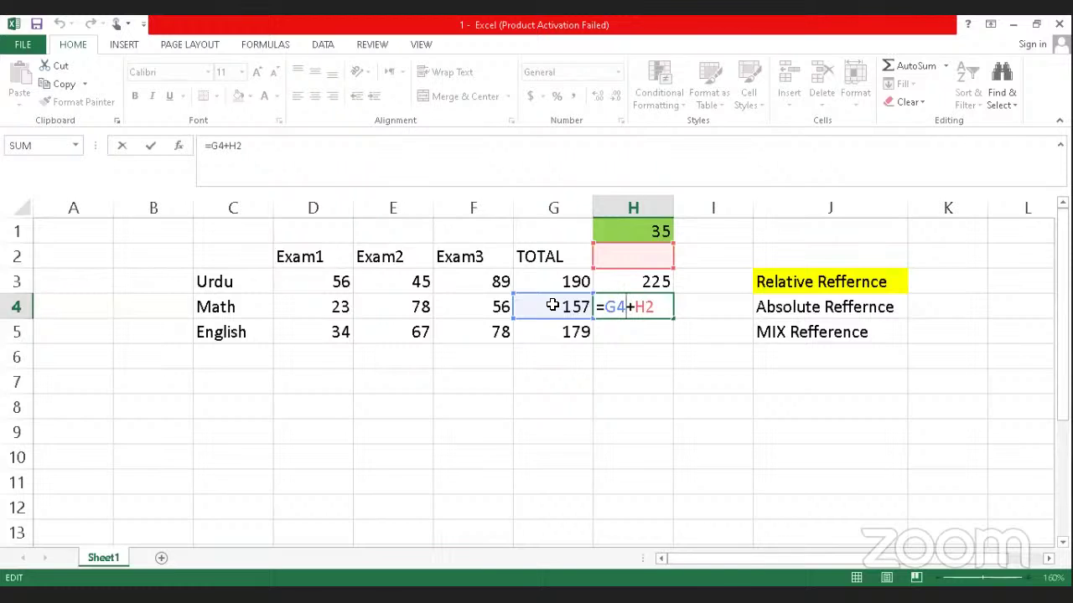
{"action": "key", "text": "ctrl+Return"}
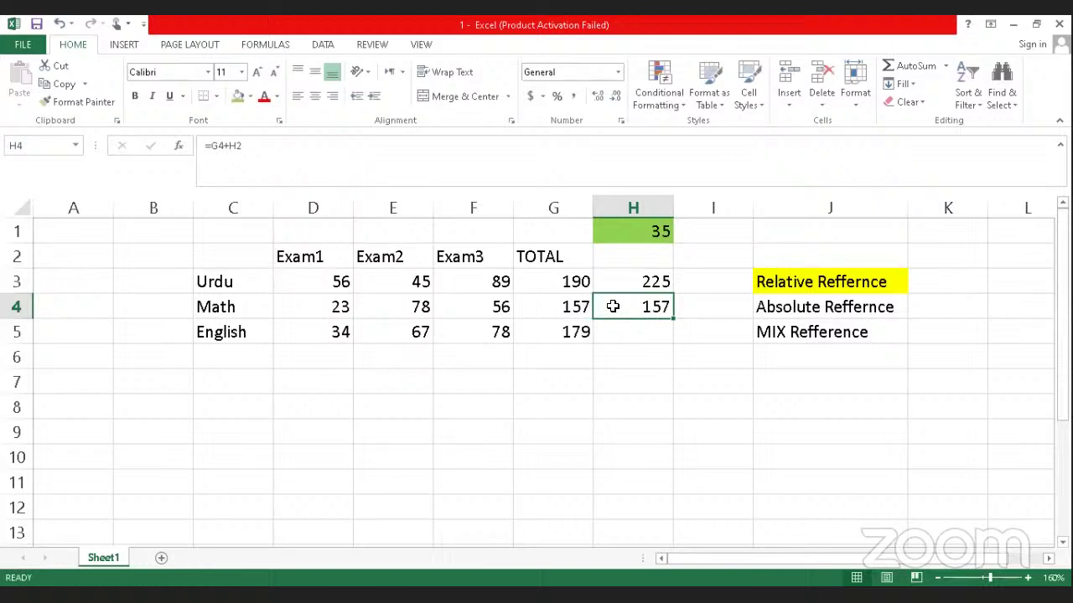
Step: Copy the formula from H4 to the English row in H5 and inspect the cells it refers to
{"action": "key", "text": "ctrl+c"}
{"action": "left_click", "coordinate": [617, 327]}
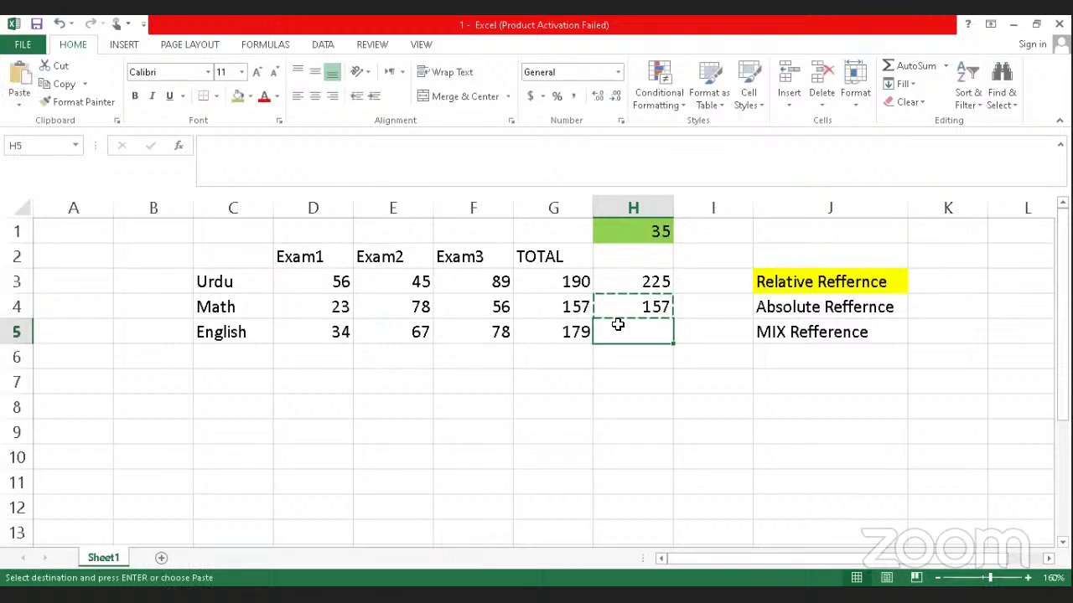
{"action": "key", "text": "ctrl+v"}
{"action": "key", "text": "Escape"}
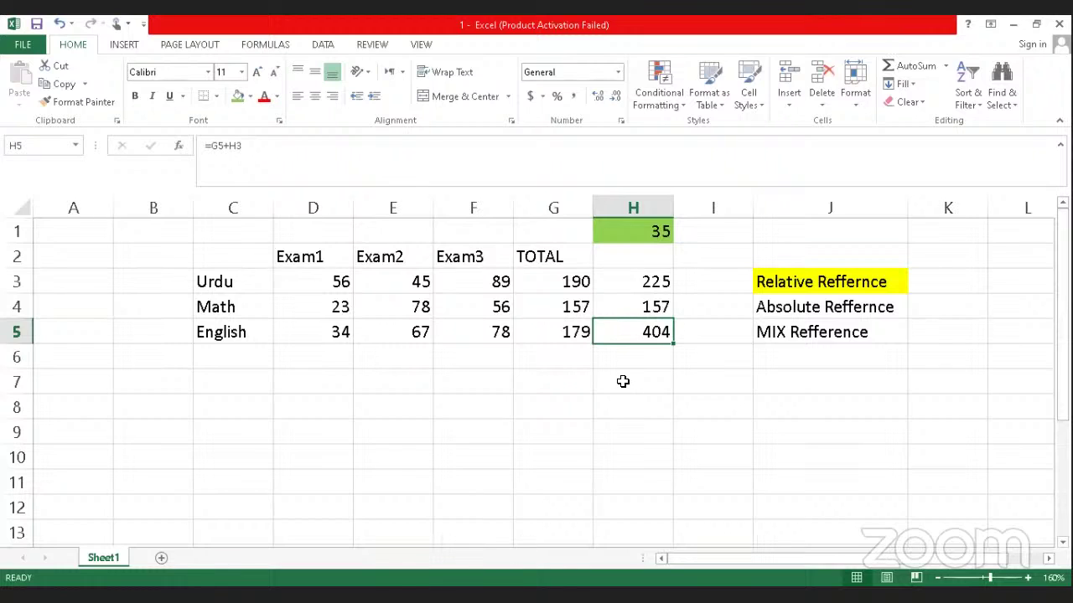
{"action": "double_click", "coordinate": [627, 333]}
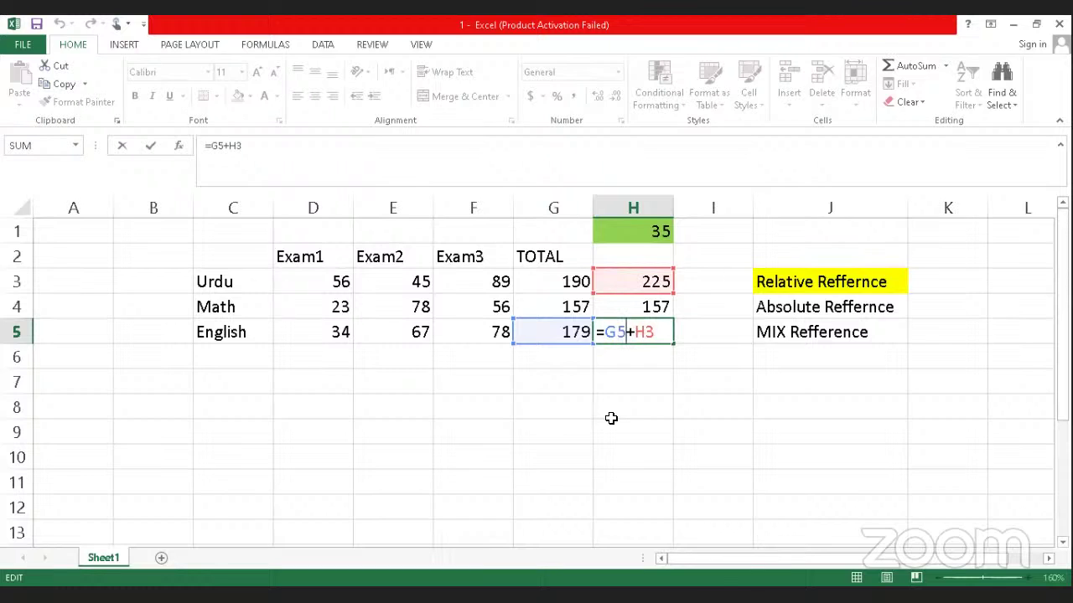
{"action": "key", "text": "ctrl+Return"}
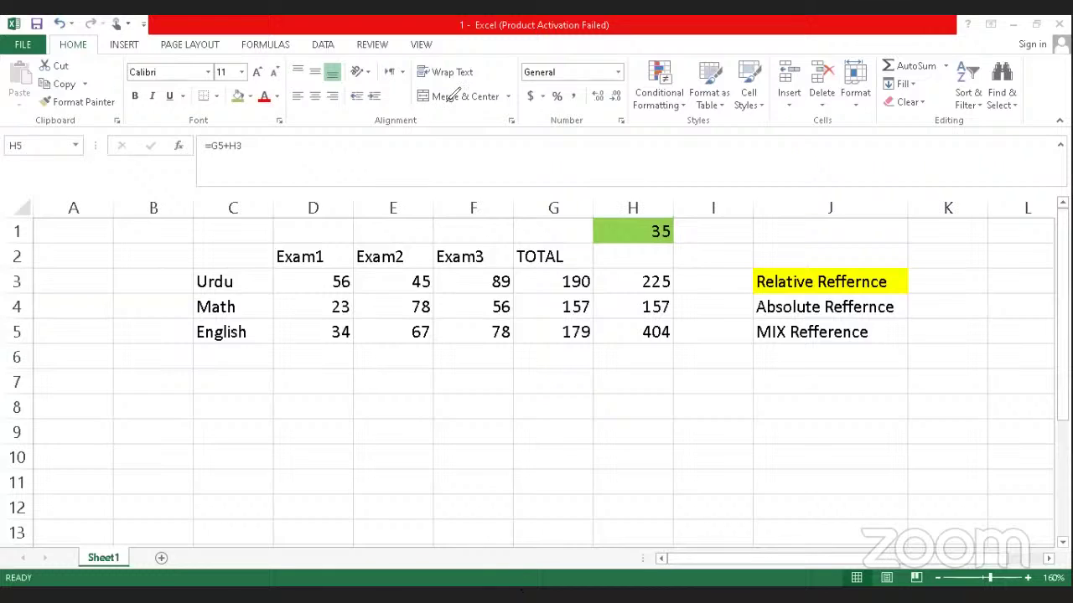
Step: Annotate the sheet in red: tick the three totals, circle the 35 in H1 and write FIX beside Absolute Reffernce
{"action": "mouse_move", "coordinate": [549, 275]}
{"action": "left_mouse_down"}
{"action": "mouse_move", "coordinate": [574, 271]}
{"action": "mouse_move", "coordinate": [575, 295]}
{"action": "left_mouse_up"}
{"action": "mouse_move", "coordinate": [545, 329]}
{"action": "left_mouse_down"}
{"action": "mouse_move", "coordinate": [586, 326]}
{"action": "mouse_move", "coordinate": [572, 339]}
{"action": "left_mouse_up"}
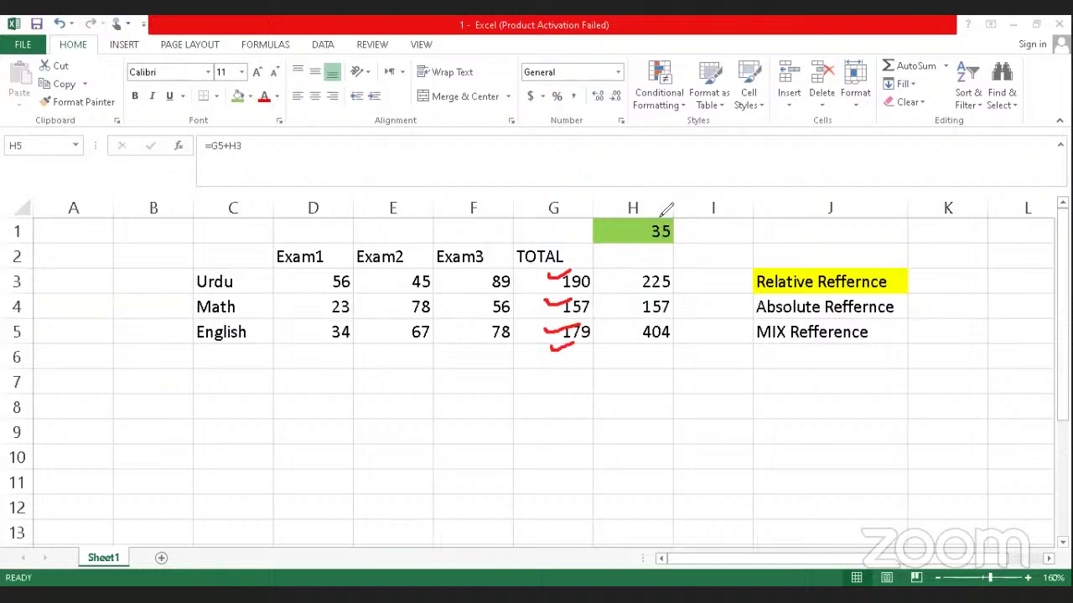
{"action": "mouse_move", "coordinate": [664, 215]}
{"action": "left_mouse_down"}
{"action": "mouse_move", "coordinate": [642, 233]}
{"action": "mouse_move", "coordinate": [681, 238]}
{"action": "mouse_move", "coordinate": [668, 215]}
{"action": "left_mouse_up"}
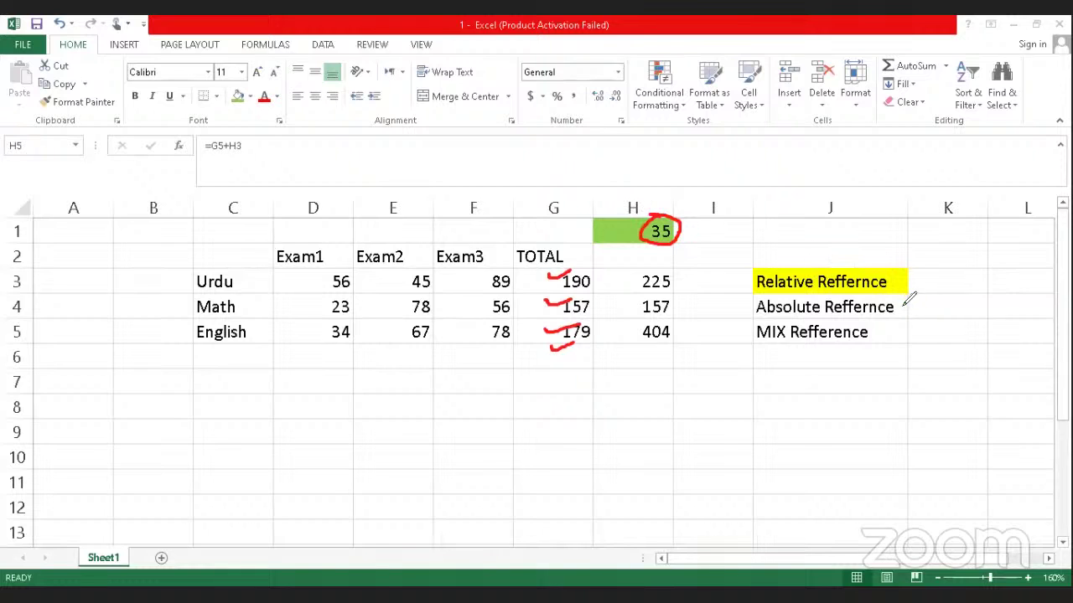
{"action": "mouse_move", "coordinate": [900, 306]}
{"action": "left_mouse_down"}
{"action": "mouse_move", "coordinate": [906, 317]}
{"action": "mouse_move", "coordinate": [919, 301]}
{"action": "mouse_move", "coordinate": [925, 317]}
{"action": "mouse_move", "coordinate": [943, 316]}
{"action": "mouse_move", "coordinate": [932, 317]}
{"action": "left_mouse_up"}
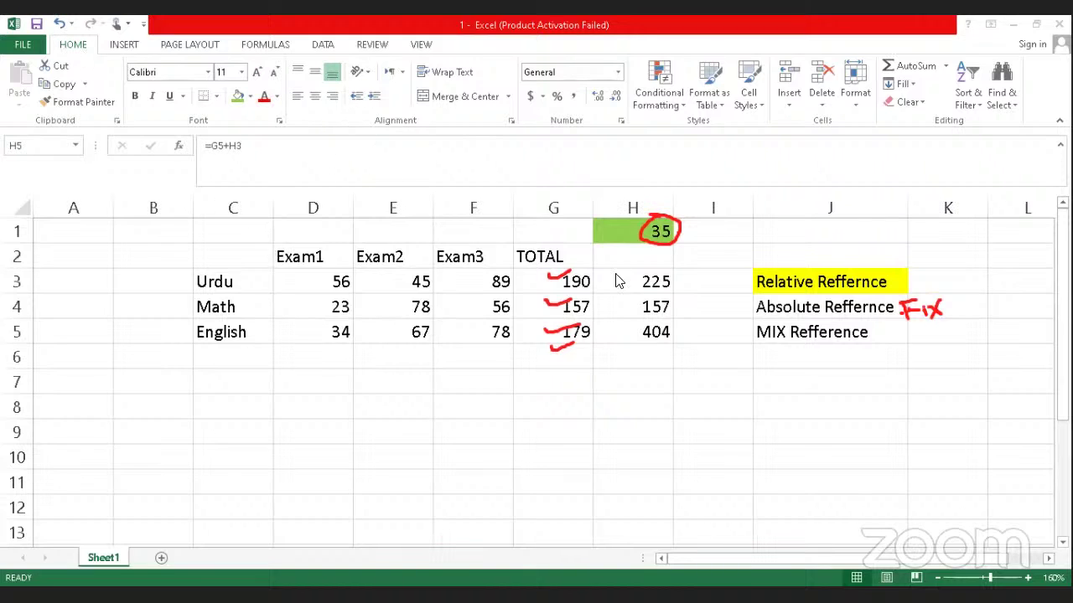
Step: Make the H3 reference absolute in the English row formula so that H5 contains =G5+$H$3
{"action": "key", "text": "F2"}
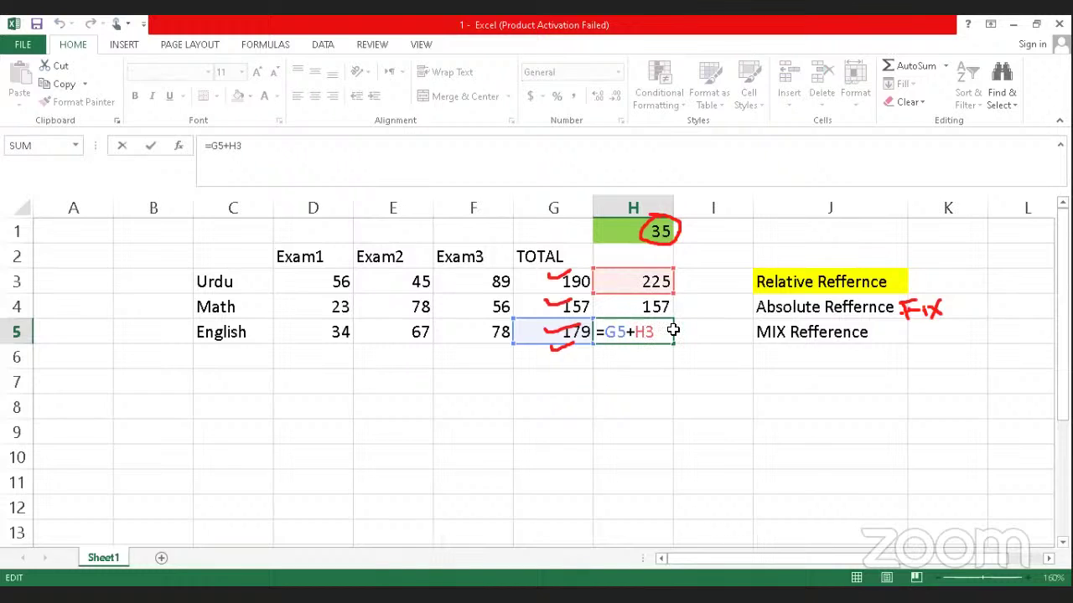
{"action": "type", "text": "$H$"}
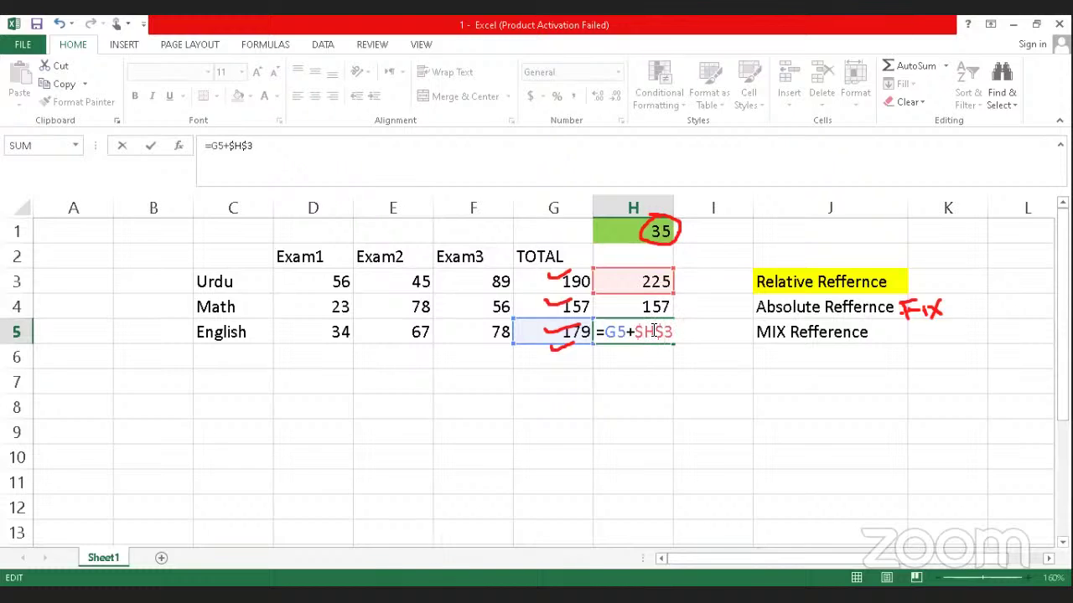
{"action": "key", "text": "Return"}
{"action": "left_click", "coordinate": [652, 331]}
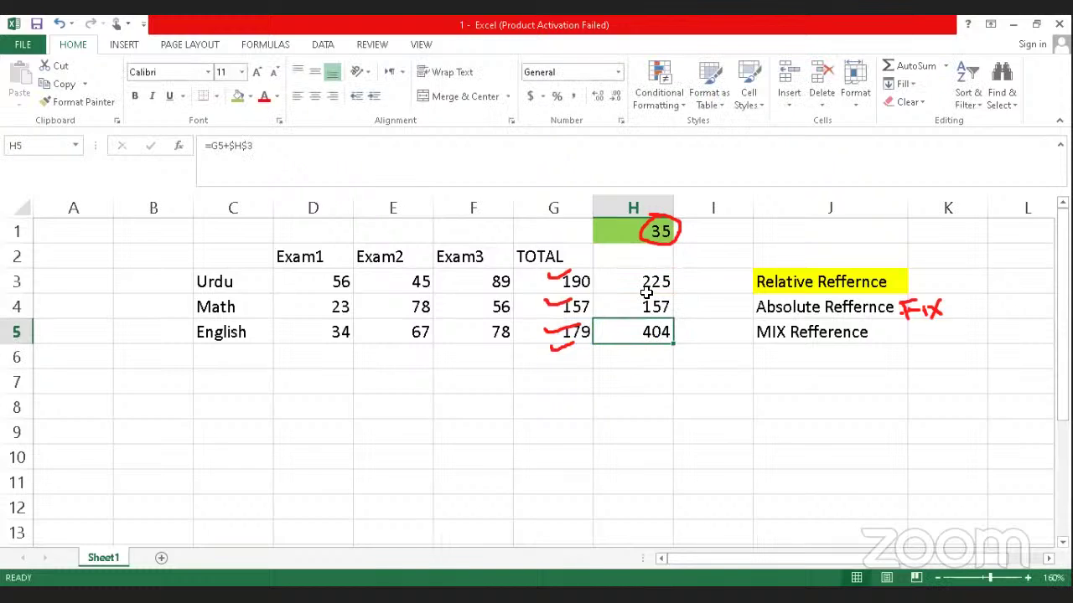
Step: Make the H1 reference absolute in the Urdu row formula so that H3 contains =G3+$H$1
{"action": "double_click", "coordinate": [642, 282]}
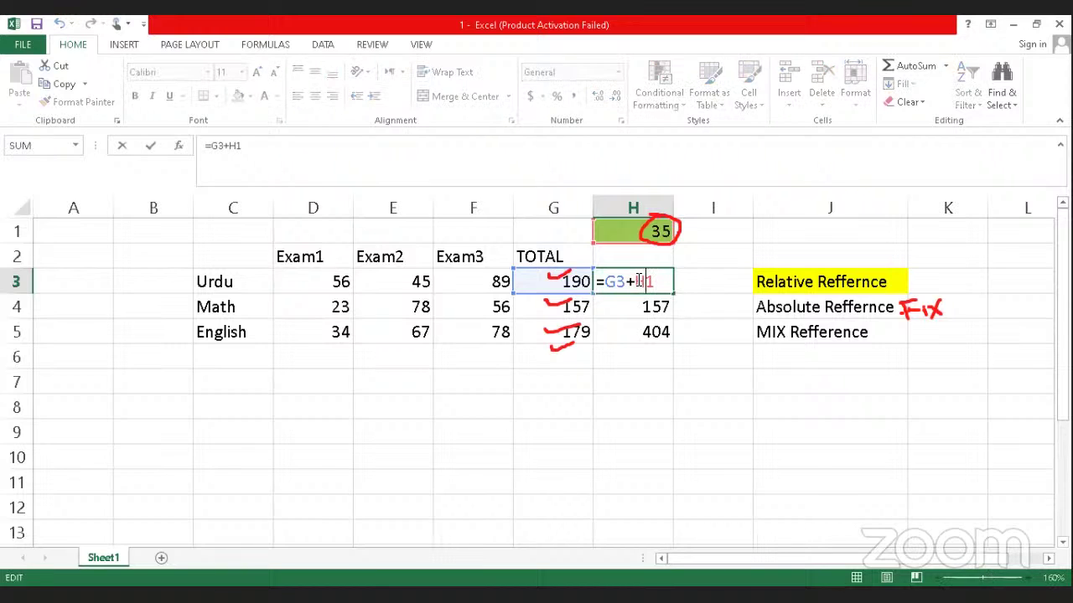
{"action": "left_click", "coordinate": [636, 281]}
{"action": "type", "text": "$H$"}
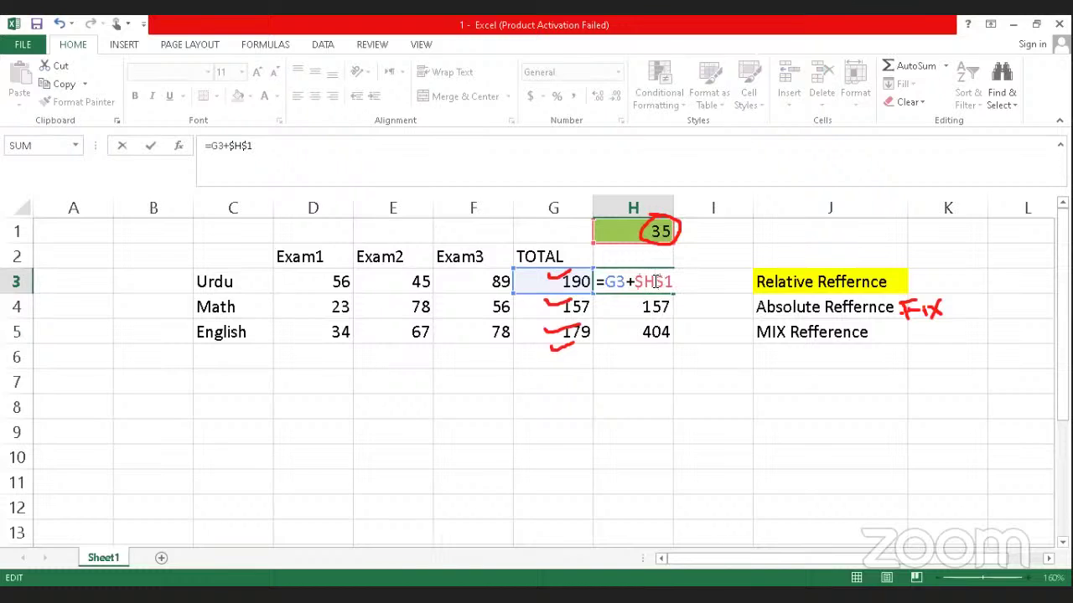
{"action": "key", "text": "Return"}
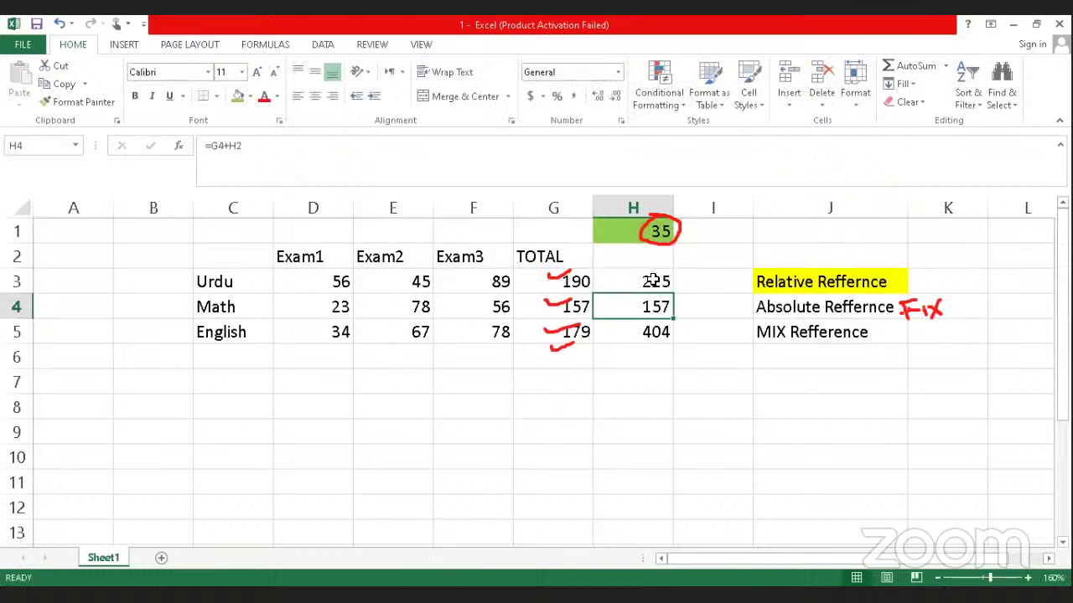
Step: Copy the absolute-reference formula from H3 to the Math and English rows in H4:H5
{"action": "left_click", "coordinate": [663, 283]}
{"action": "key", "text": "ctrl+c"}
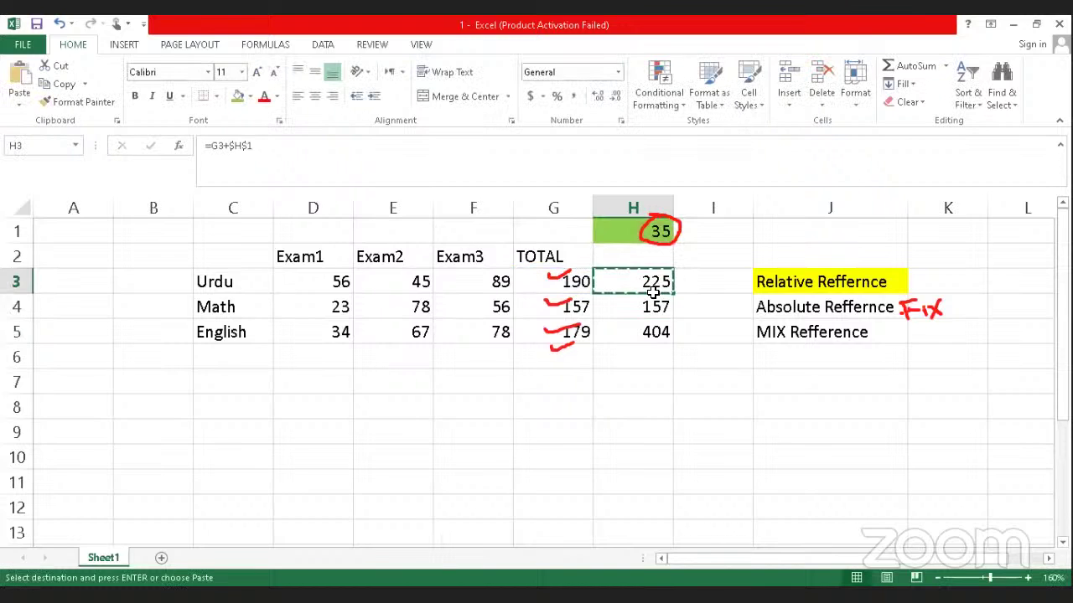
{"action": "left_click_drag", "start_coordinate": [641, 305], "coordinate": [637, 332]}
{"action": "key", "text": "ctrl+v"}
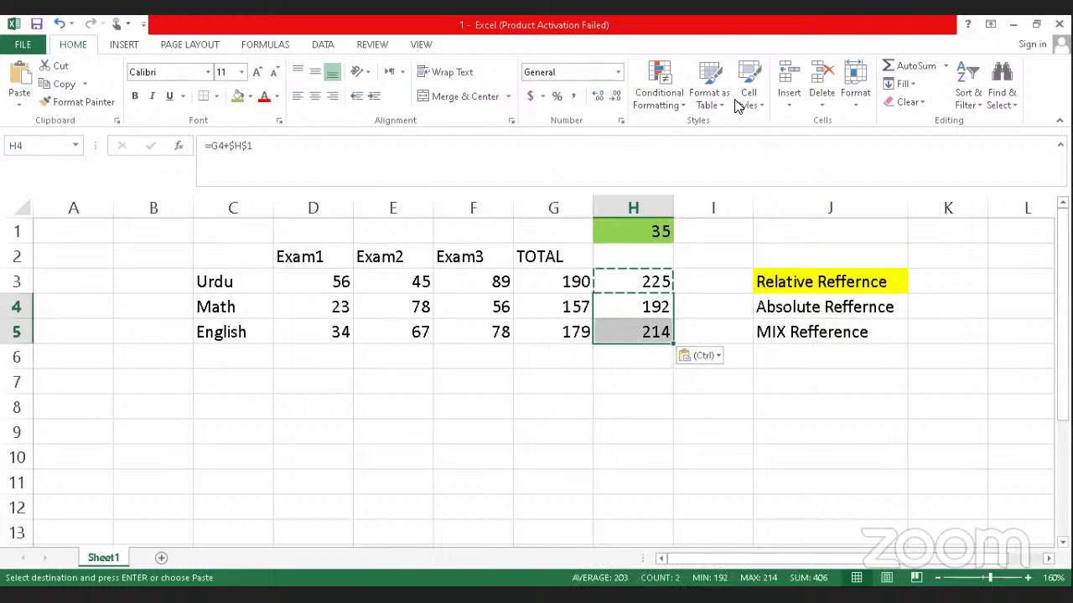
Step: Inspect the formulas in H3, H4 and H5 to compare their relative and absolute references
{"action": "double_click", "coordinate": [614, 280]}
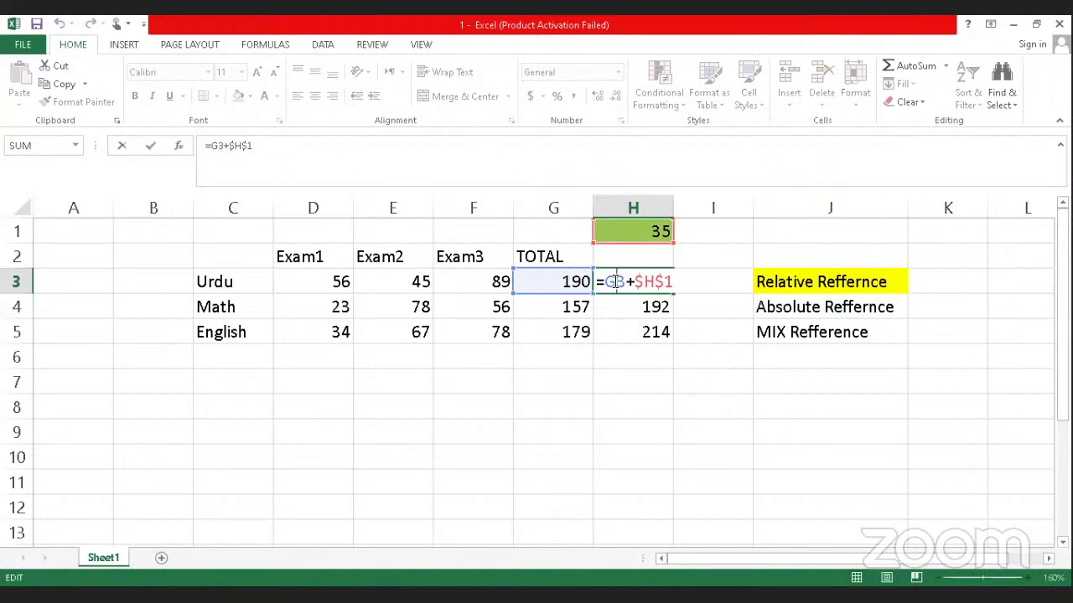
{"action": "key", "text": "Return"}
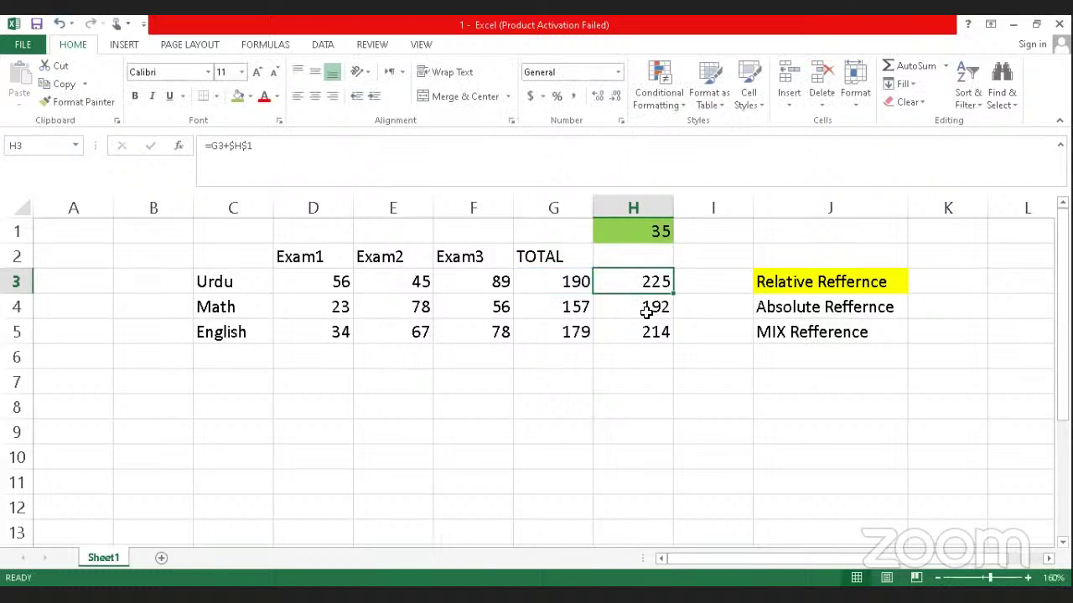
{"action": "double_click", "coordinate": [646, 307]}
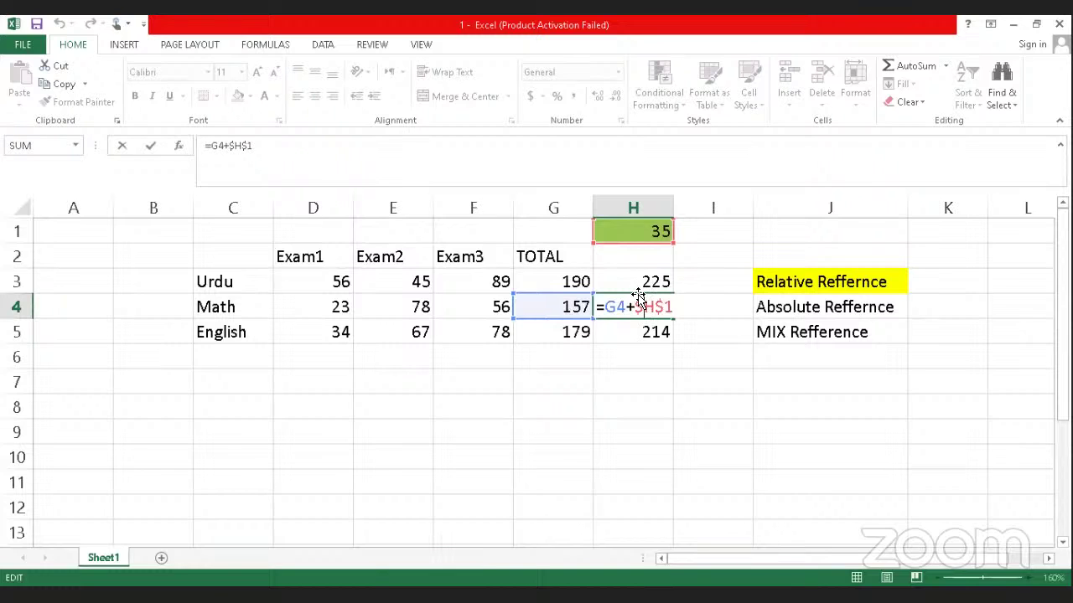
{"action": "key", "text": "Return"}
{"action": "double_click", "coordinate": [636, 329]}
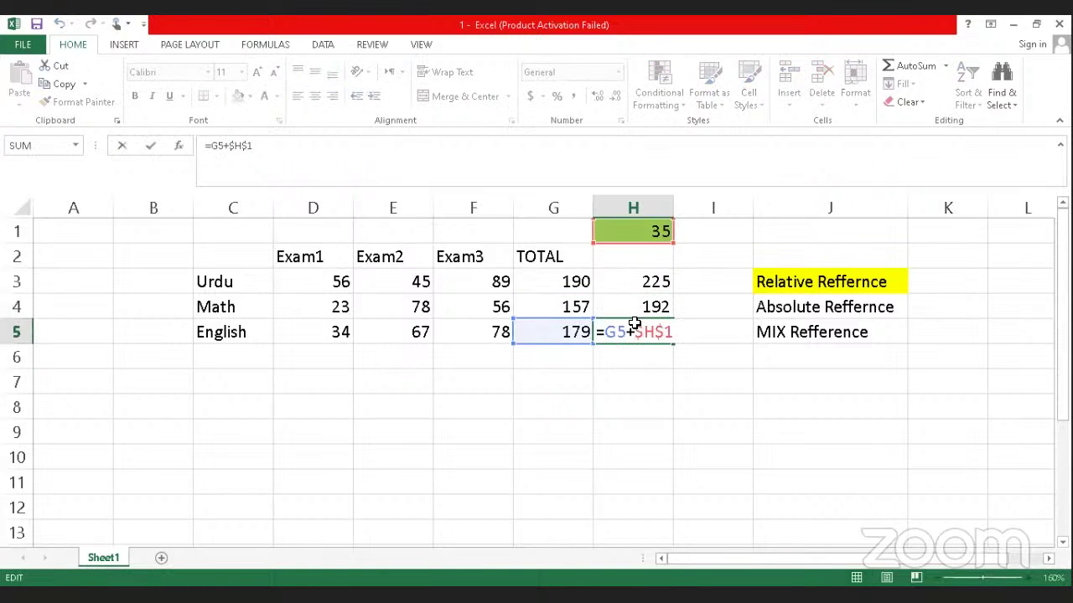
{"action": "key", "text": "ctrl+Return"}
Step: Copy the English row's grace formula from H5 to the distant cell J19
{"action": "key", "text": "ctrl+c"}
{"action": "scroll", "coordinate": [762, 464], "scroll_direction": "down", "scroll_amount": 3}
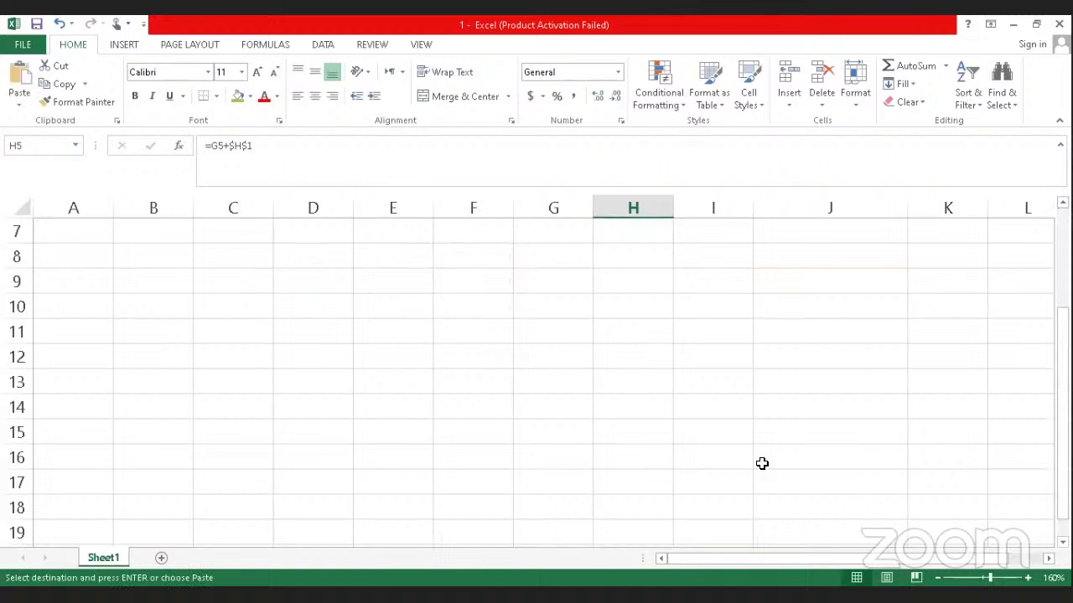
{"action": "left_click", "coordinate": [780, 463]}
{"action": "key", "text": "ctrl+v"}
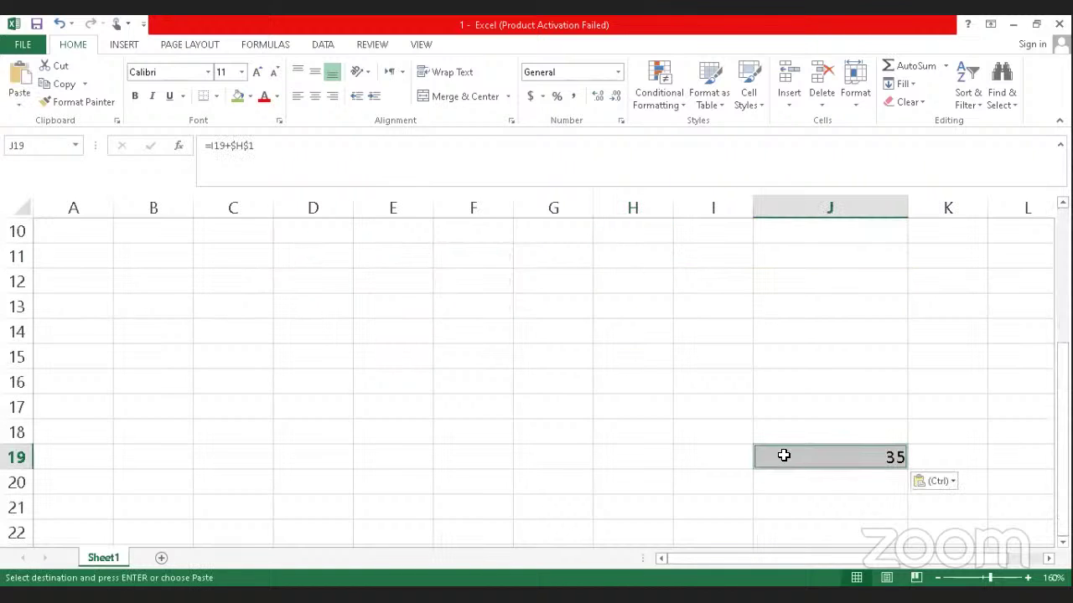
Step: Inspect the formula pasted in J19 to trace its absolute reference back to H1
{"action": "double_click", "coordinate": [780, 459]}
{"action": "scroll", "coordinate": [714, 452], "scroll_direction": "up", "scroll_amount": 1}
{"action": "scroll", "coordinate": [715, 452], "scroll_direction": "up", "scroll_amount": 2}
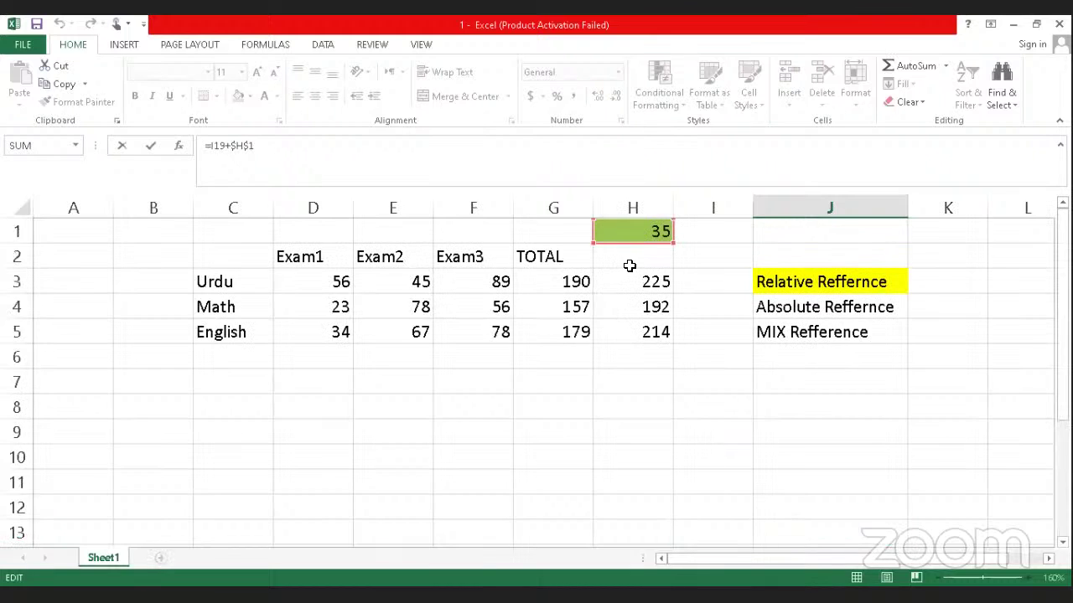
{"action": "key", "text": "ctrl+Return"}
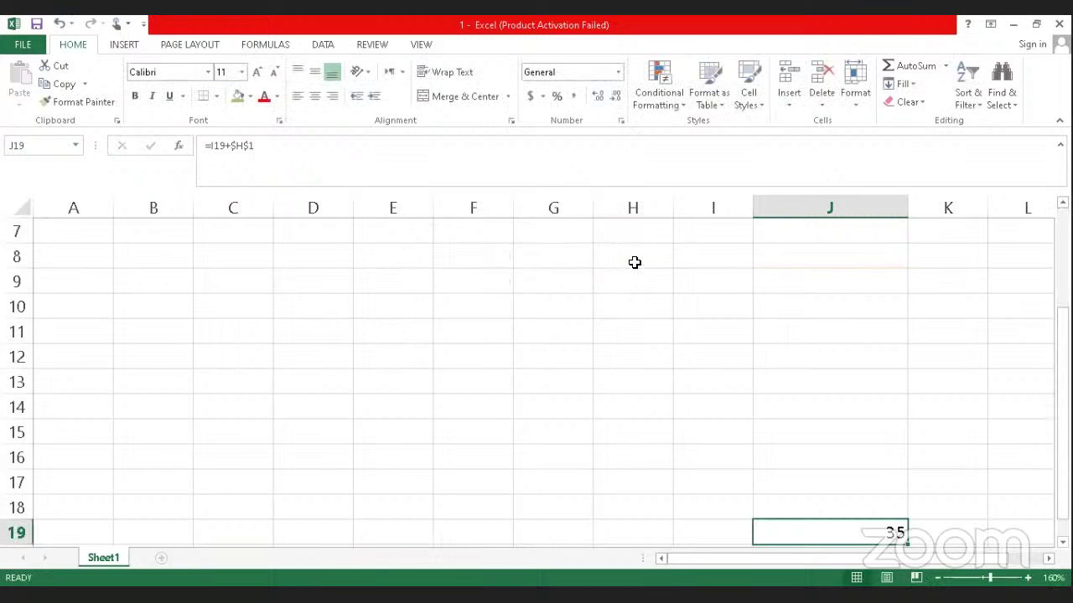
Step: Undo the paste in J19 and clear the pending copy of the English row's formula
{"action": "key", "text": "ctrl+c"}
{"action": "scroll", "coordinate": [617, 302], "scroll_direction": "up", "scroll_amount": 2}
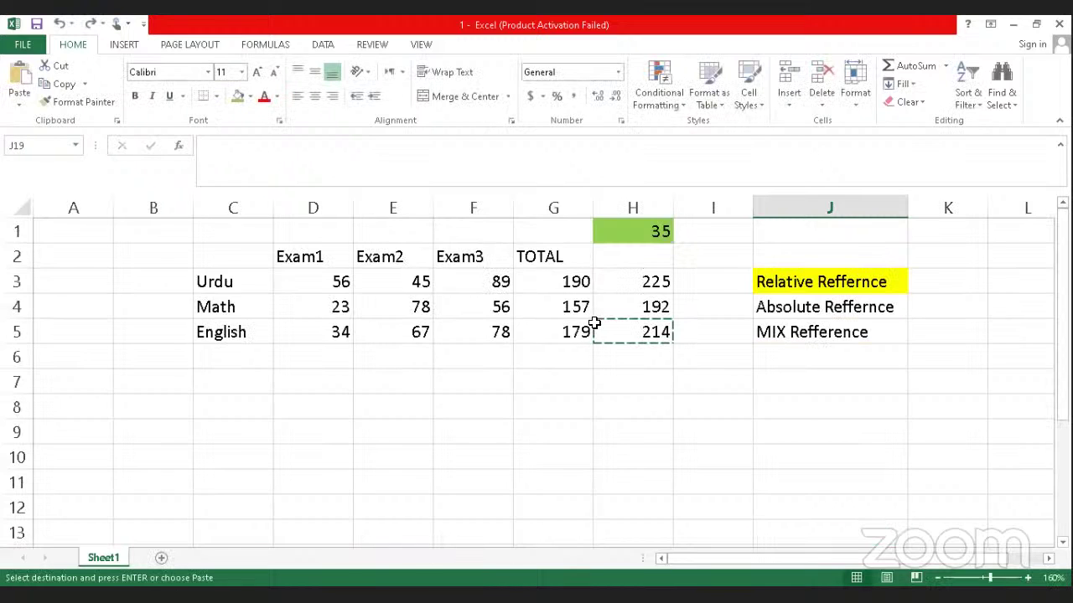
{"action": "left_click", "coordinate": [613, 362]}
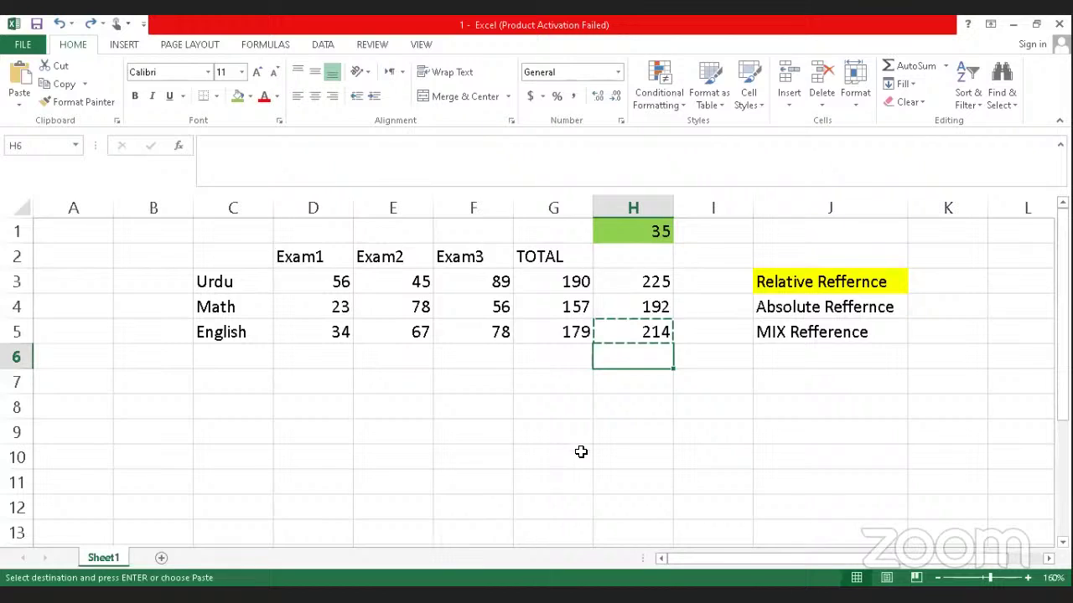
{"action": "key", "text": "Escape"}
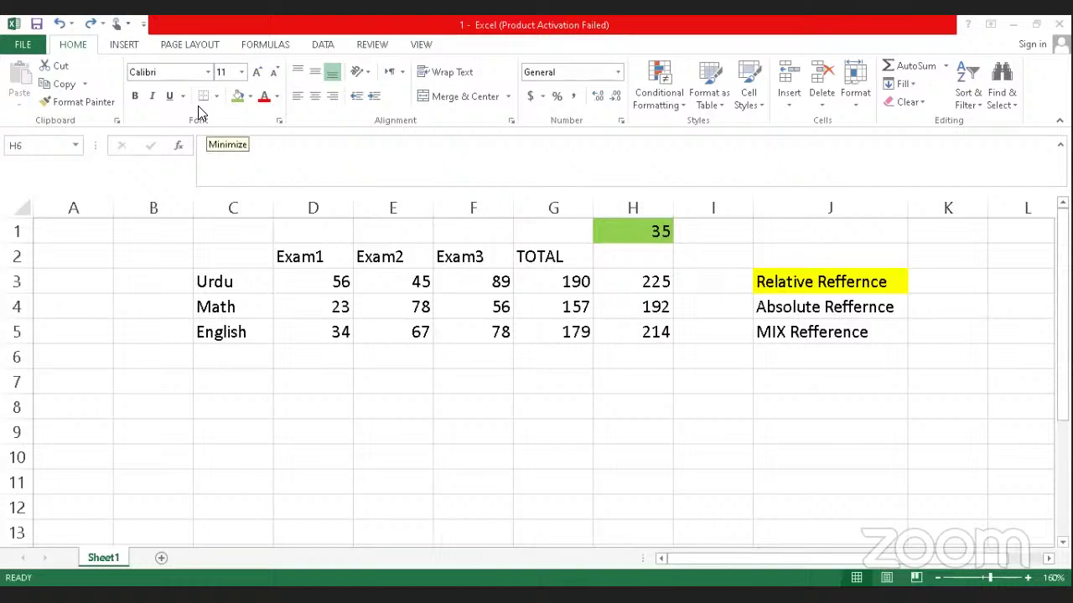
Step: Add up the three subject totals in G6 with =SUM(G5,G4,G3) and make that grand total bold
{"action": "left_click", "coordinate": [543, 342]}
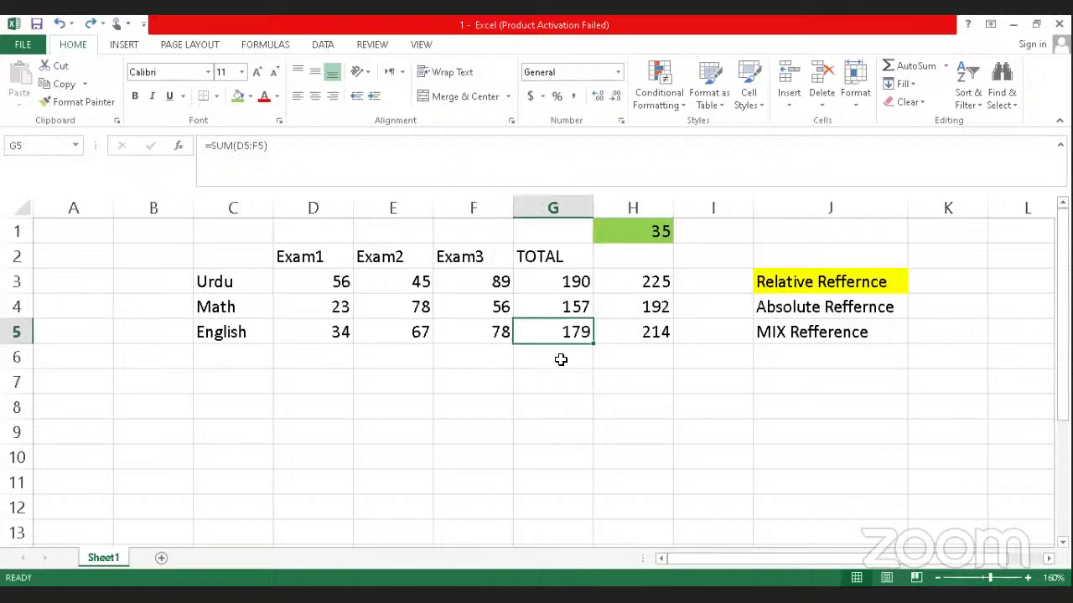
{"action": "left_click", "coordinate": [560, 359]}
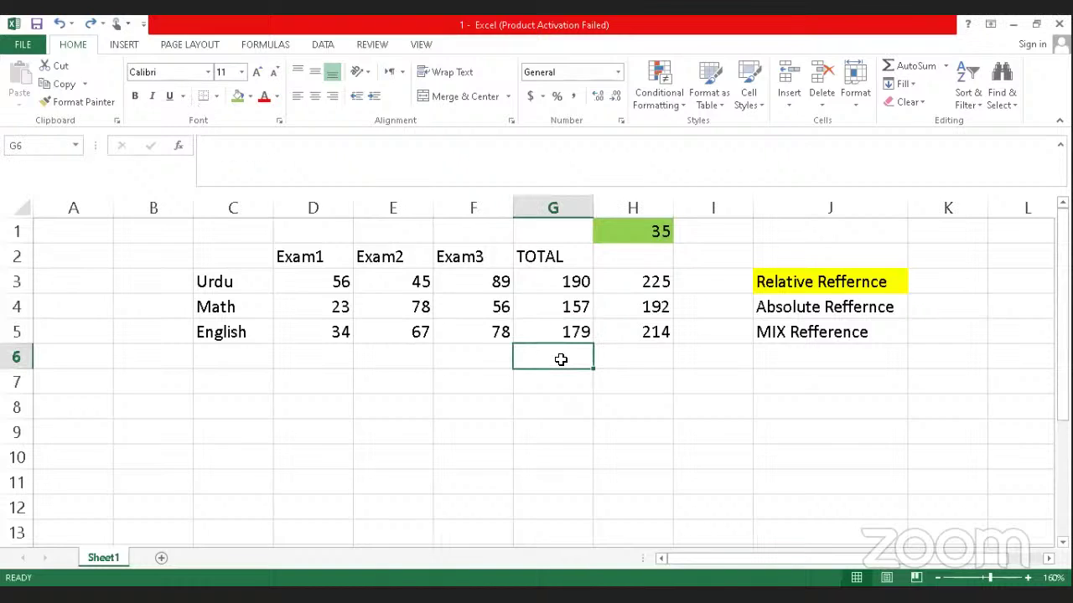
{"action": "type", "text": "=s"}
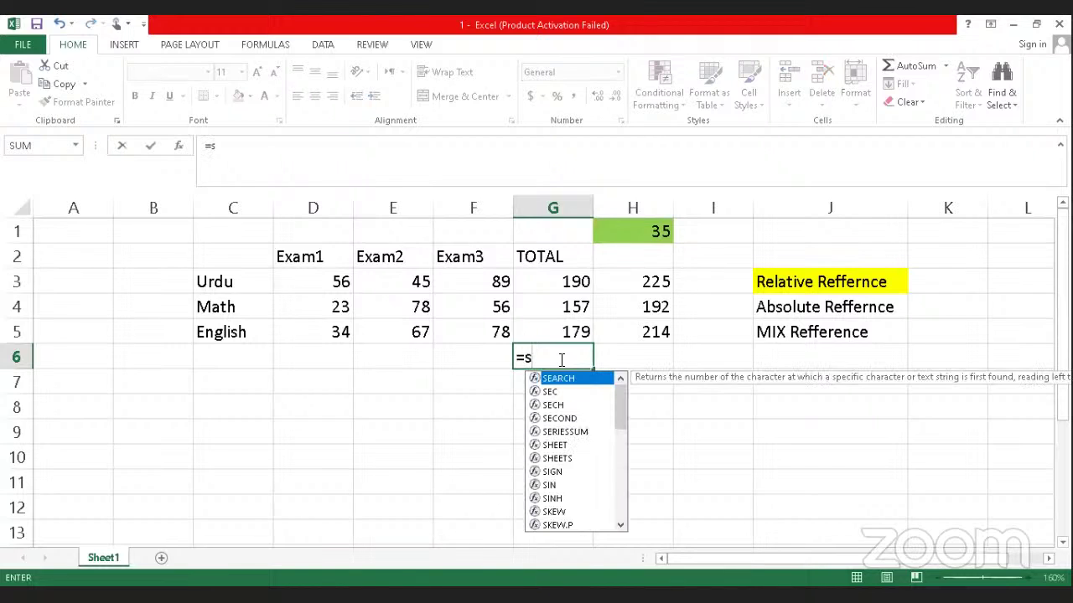
{"action": "type", "text": "um("}
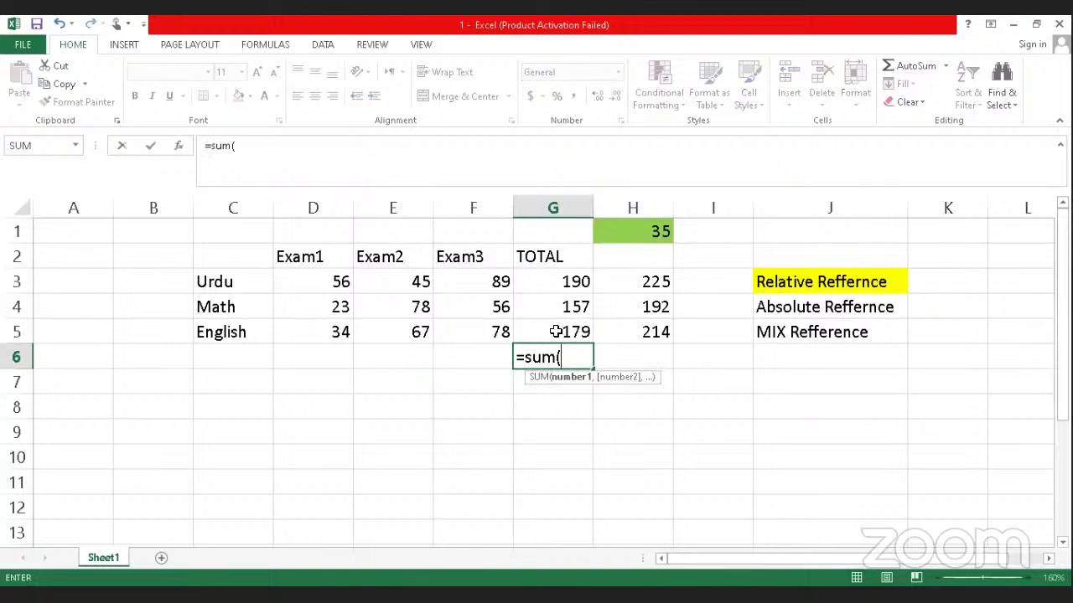
{"action": "left_click", "coordinate": [556, 332]}
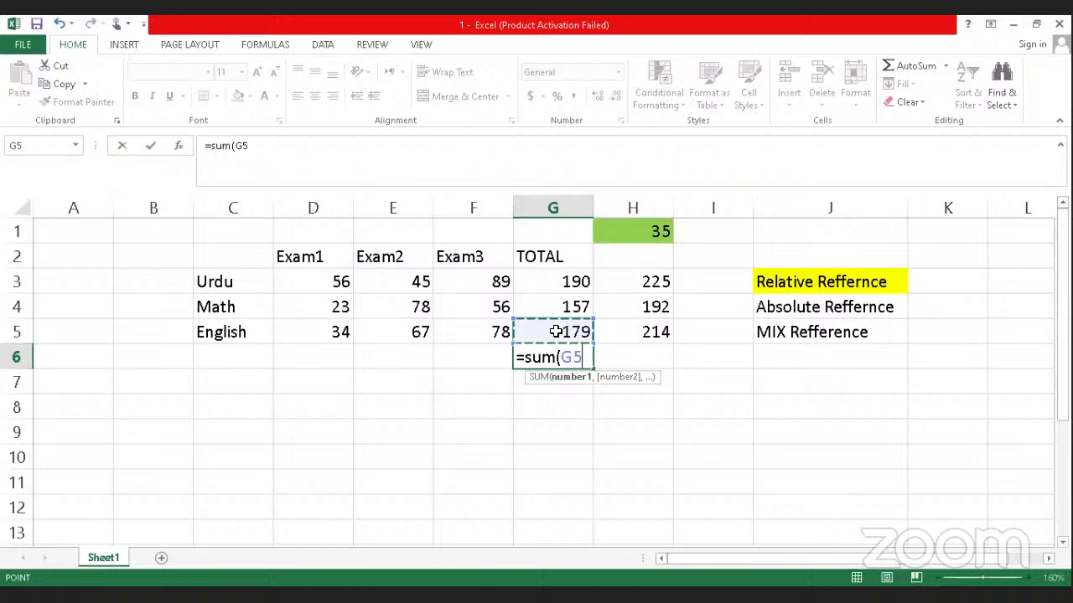
{"action": "type", "text": ","}
{"action": "left_click", "coordinate": [555, 306]}
{"action": "type", "text": ","}
{"action": "left_click", "coordinate": [552, 281]}
{"action": "type", "text": ","}
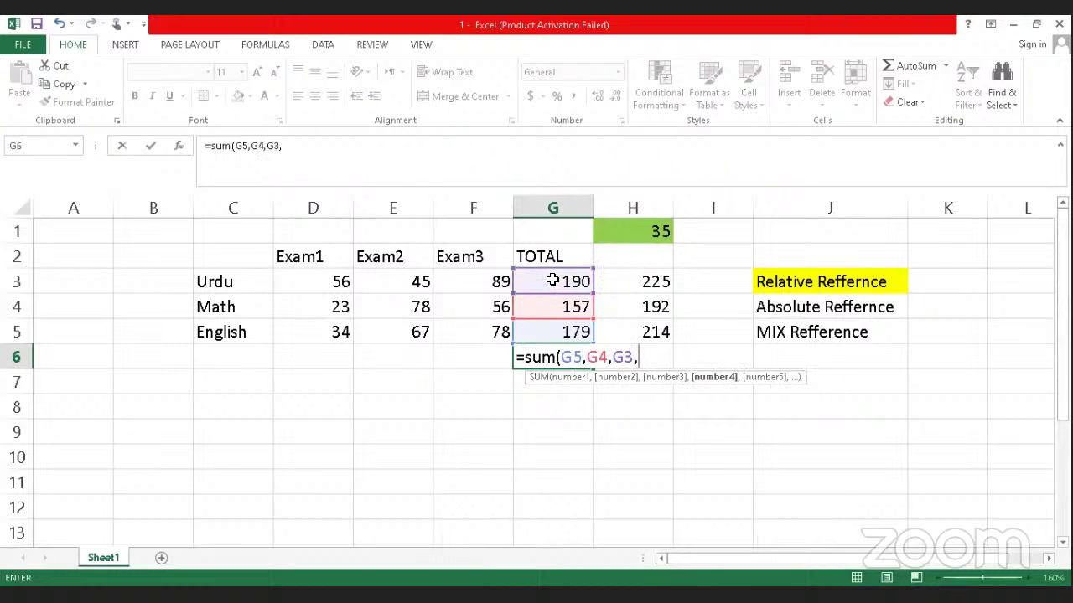
{"action": "key", "text": "Return"}
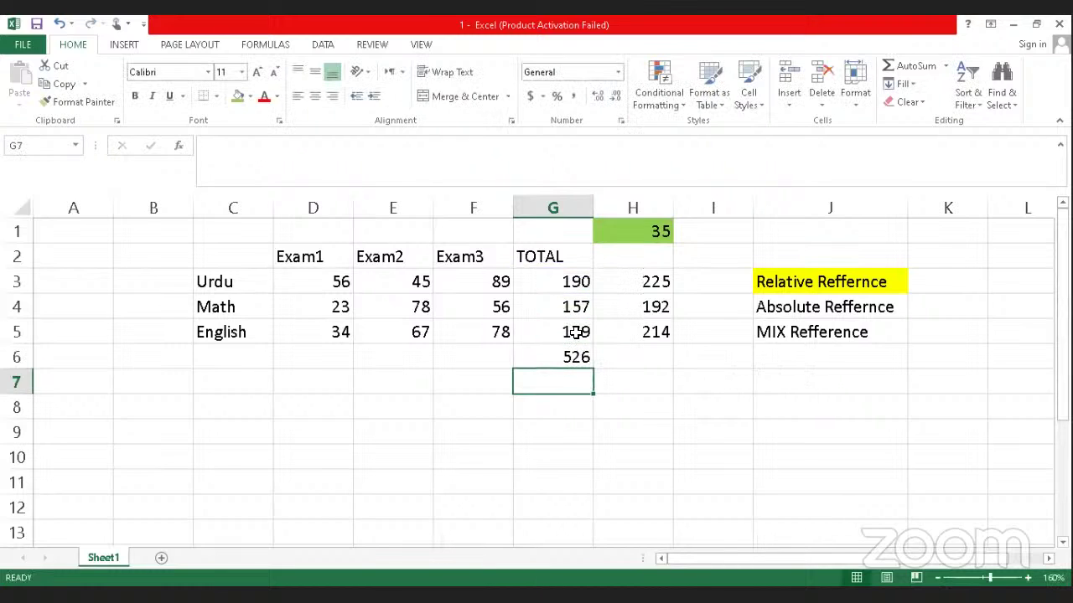
{"action": "left_click", "coordinate": [542, 357]}
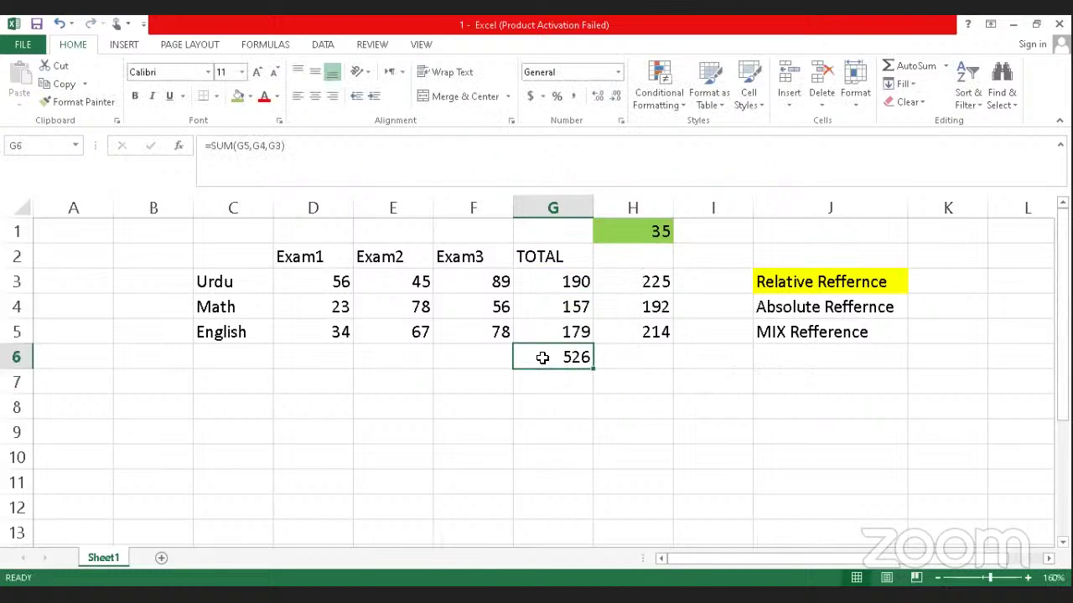
{"action": "left_click", "coordinate": [134, 95]}
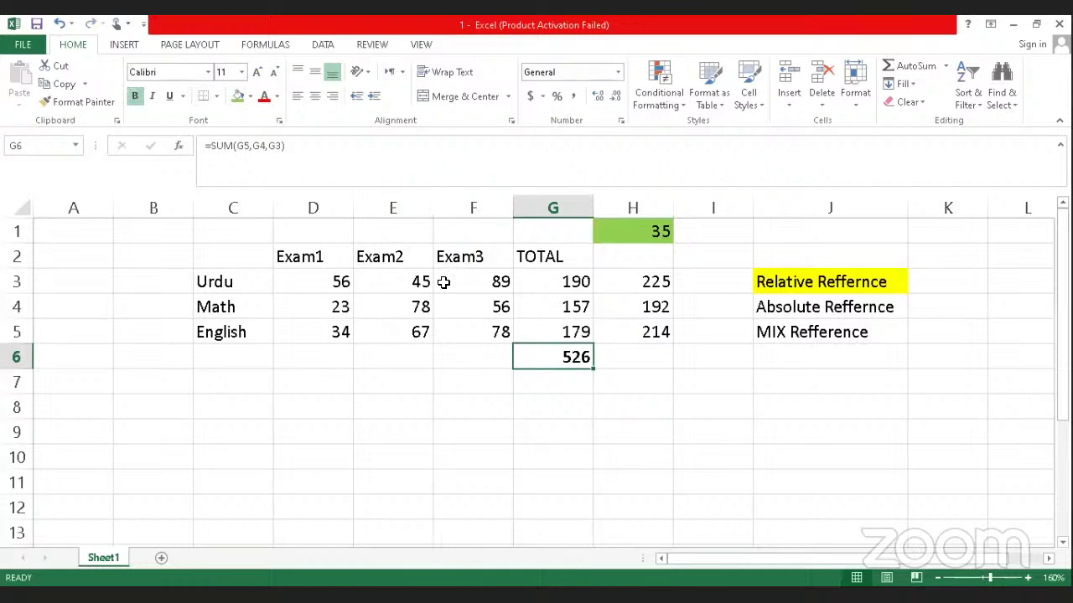
{"action": "left_click", "coordinate": [602, 408]}
Step: Clear the absolute-reference grace formulas from H3:H5
{"action": "left_click", "coordinate": [621, 285]}
{"action": "left_click_drag", "start_coordinate": [621, 286], "coordinate": [626, 333]}
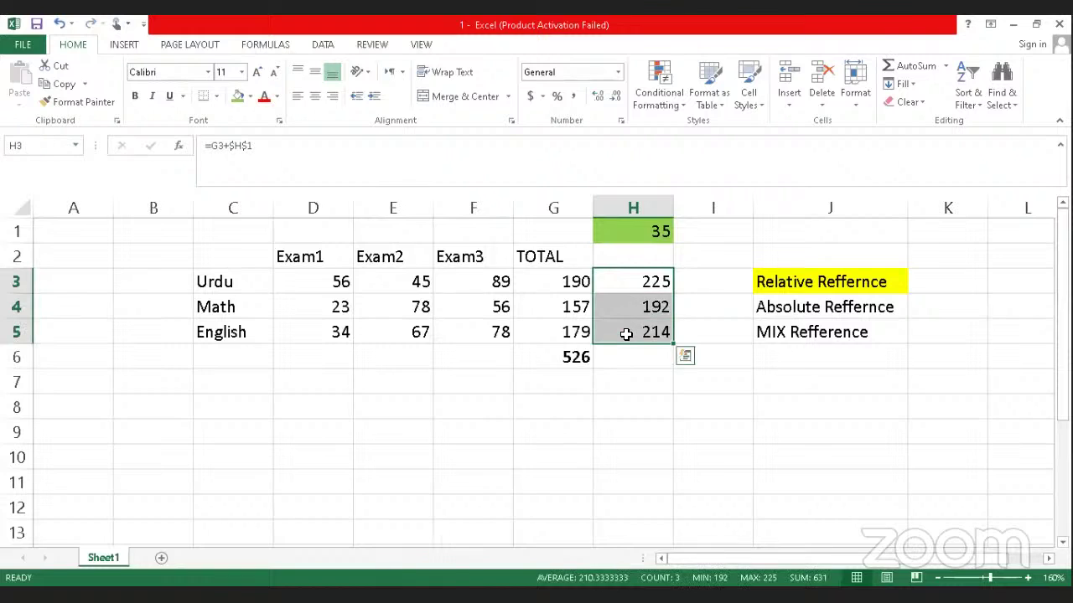
{"action": "key", "text": "Delete"}
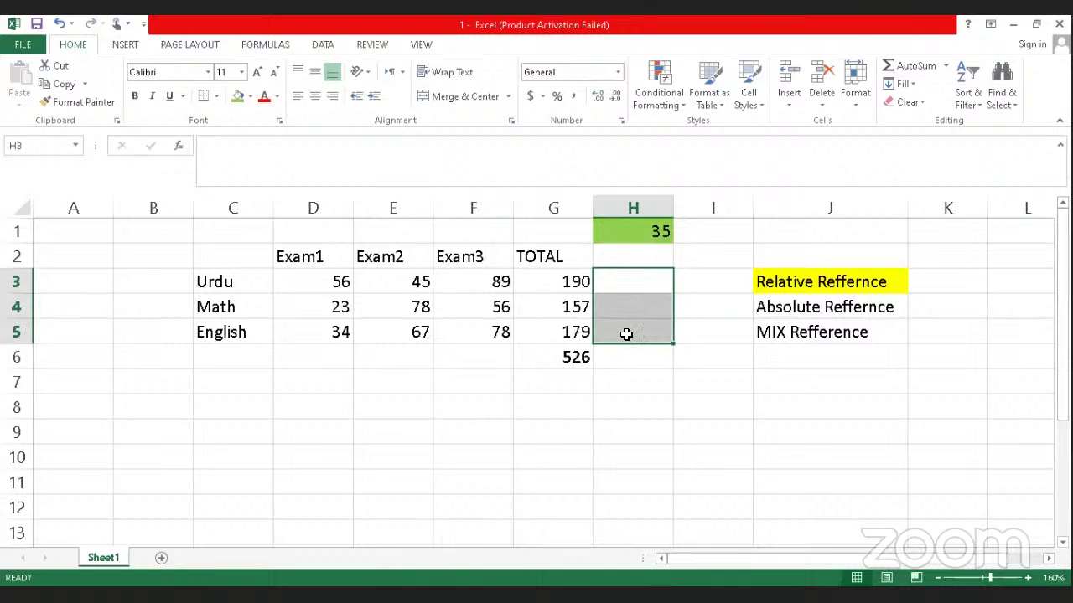
Step: Inspect the SUM formulas in G3 and G4 to compare their relative ranges for Urdu and Math
{"action": "double_click", "coordinate": [553, 282]}
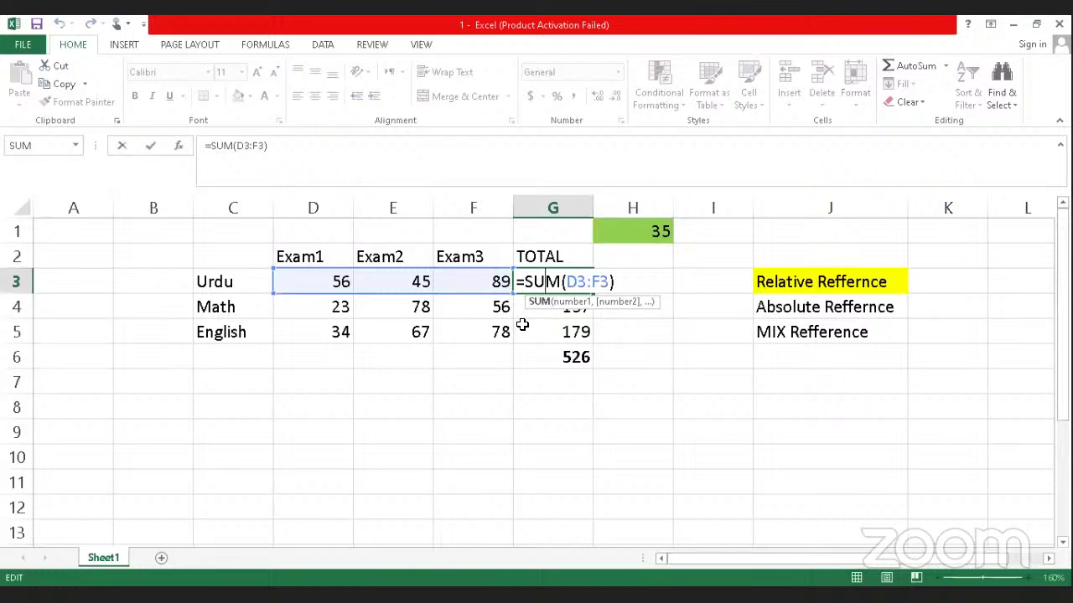
{"action": "key", "text": "Escape"}
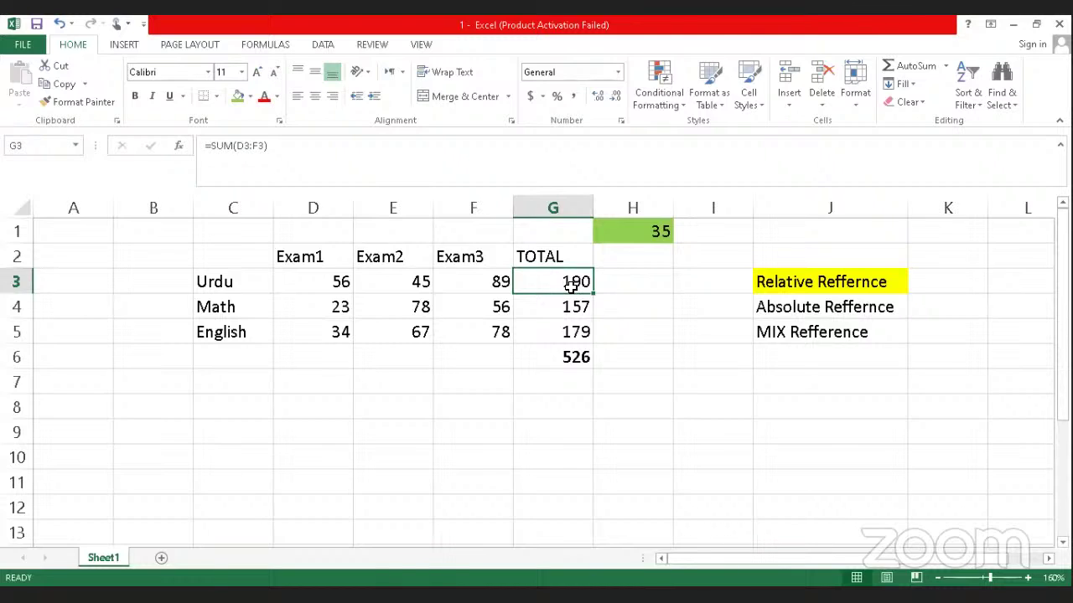
{"action": "double_click", "coordinate": [570, 285]}
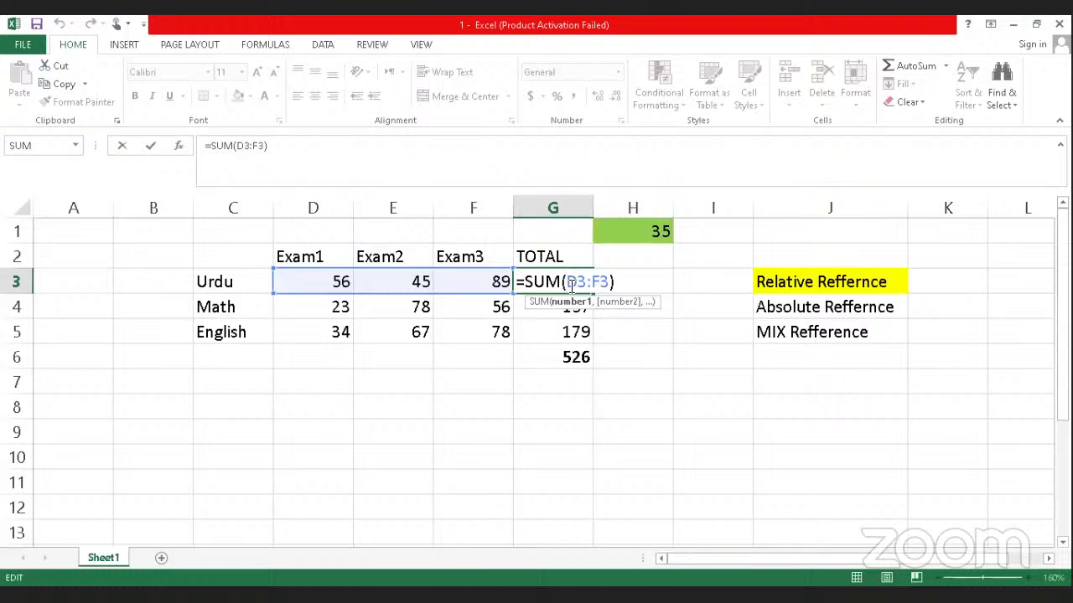
{"action": "key", "text": "Escape"}
{"action": "left_click", "coordinate": [558, 304]}
{"action": "double_click", "coordinate": [560, 306]}
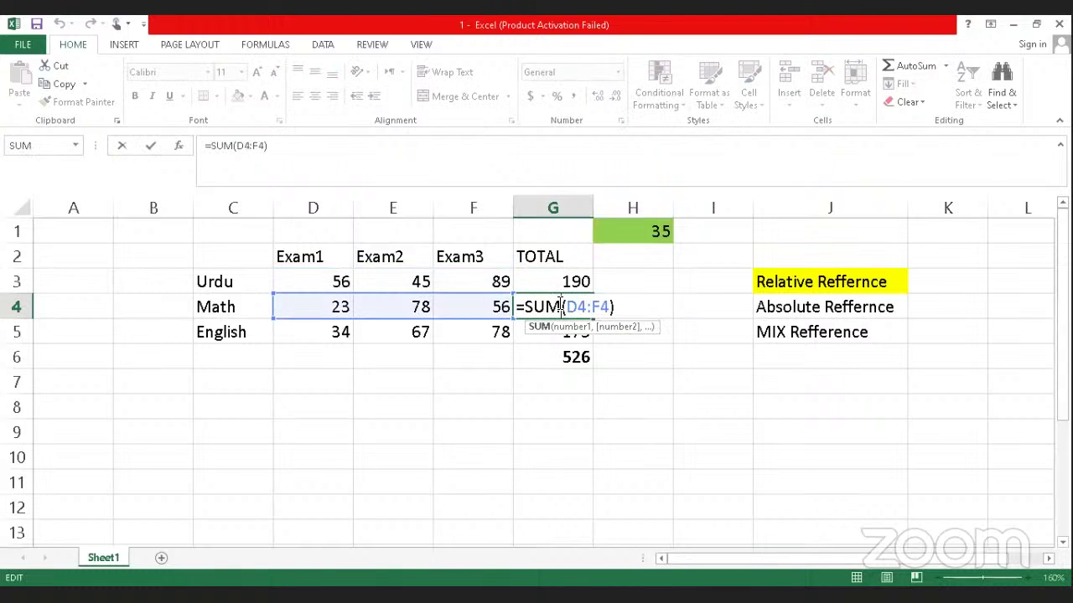
{"action": "key", "text": "Escape"}
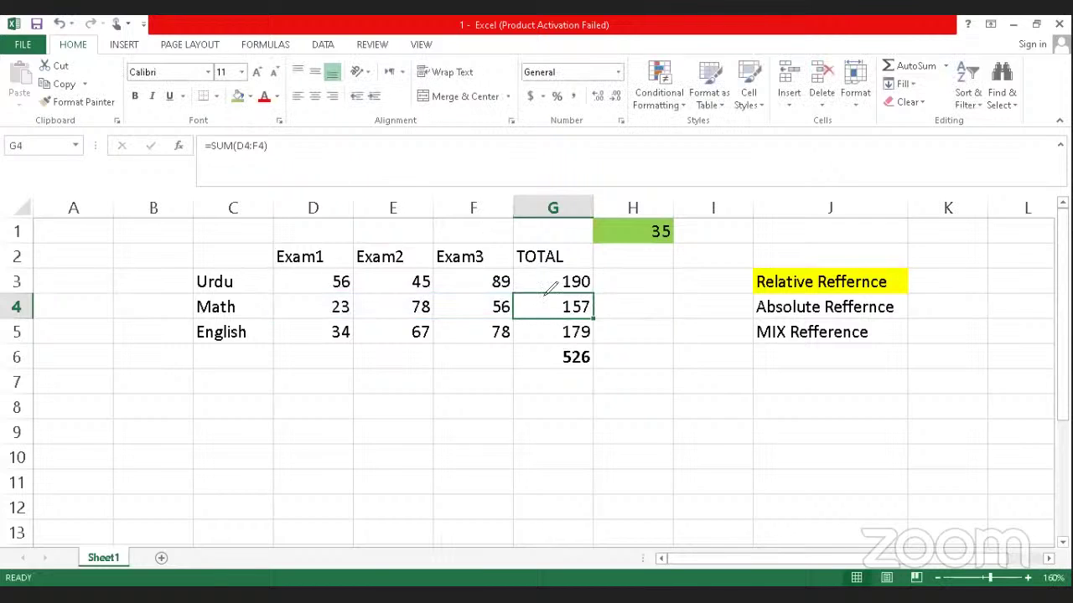
Step: Draw a red downward arrow over the TOTAL column and a boxed list of the numbers 2, 3, 4, 5 beside it
{"action": "mouse_move", "coordinate": [550, 241]}
{"action": "left_mouse_down"}
{"action": "mouse_move", "coordinate": [570, 395]}
{"action": "mouse_move", "coordinate": [547, 388]}
{"action": "left_mouse_up"}
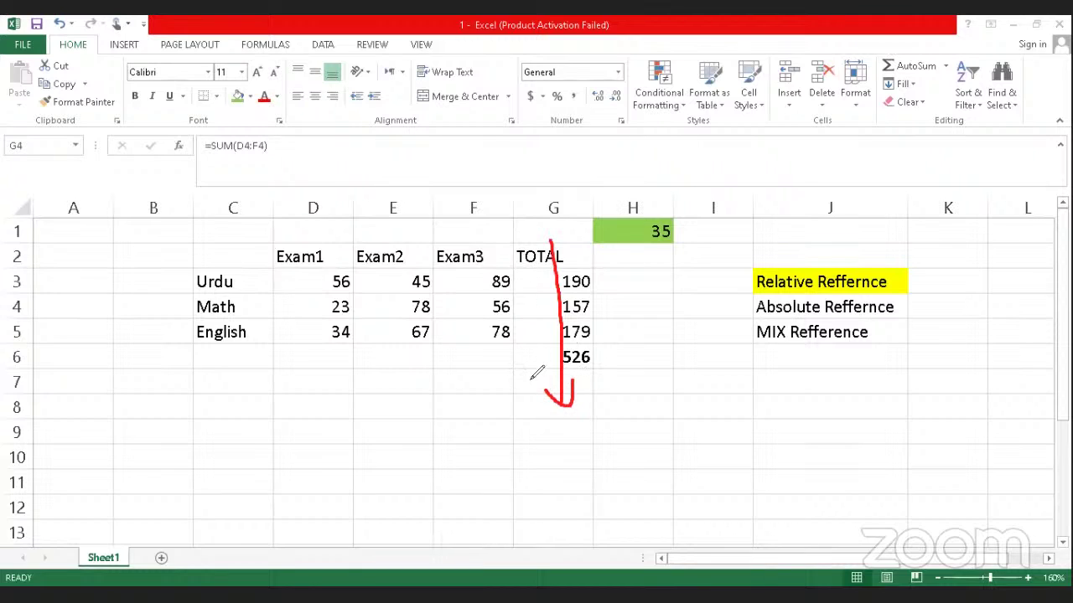
{"action": "mouse_move", "coordinate": [454, 300]}
{"action": "left_mouse_down"}
{"action": "mouse_move", "coordinate": [467, 317]}
{"action": "mouse_move", "coordinate": [455, 376]}
{"action": "mouse_move", "coordinate": [462, 431]}
{"action": "mouse_move", "coordinate": [467, 418]}
{"action": "left_mouse_up"}
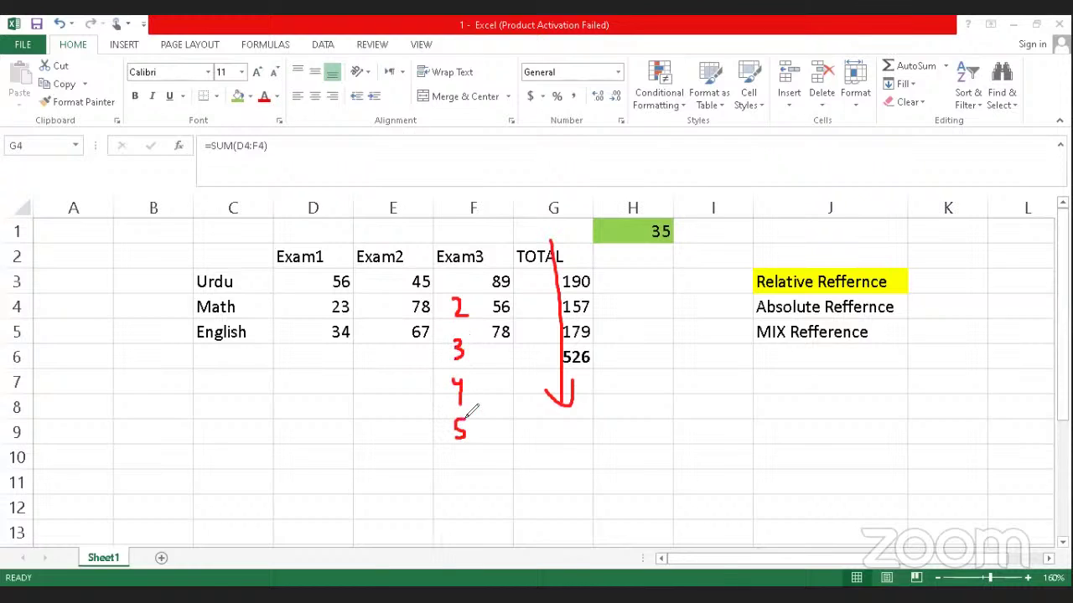
{"action": "left_click", "coordinate": [448, 284]}
{"action": "mouse_move", "coordinate": [479, 391]}
{"action": "left_mouse_down"}
{"action": "mouse_move", "coordinate": [434, 440]}
{"action": "mouse_move", "coordinate": [440, 279]}
{"action": "left_mouse_up"}
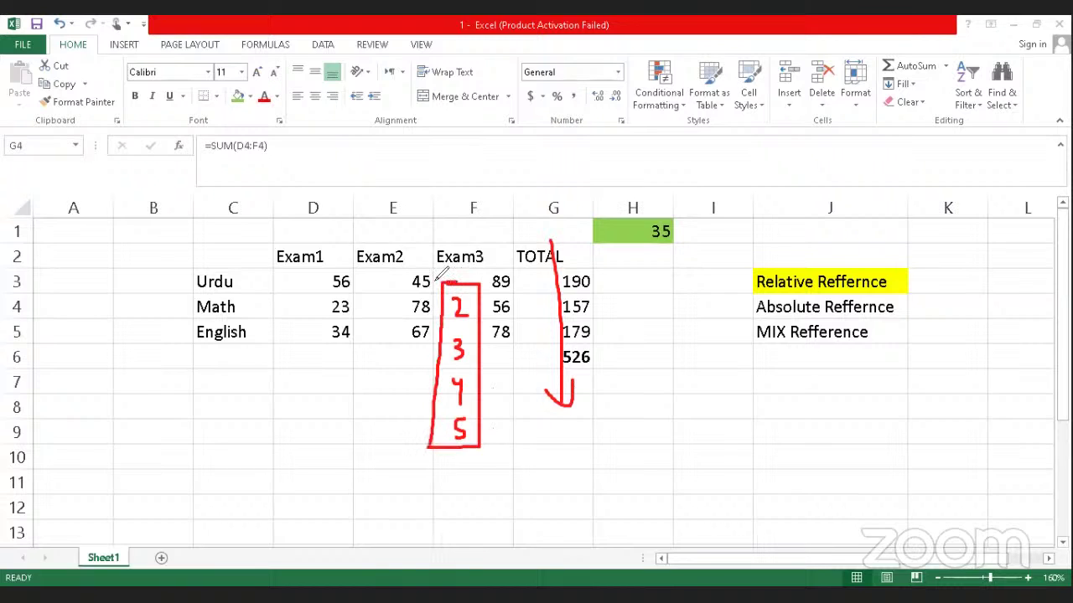
Step: Undo all the red annotation strokes over the marks table
{"action": "key", "text": "ctrl+z"}
{"action": "key", "text": "ctrl+z"}
{"action": "key", "text": "ctrl+z"}
{"action": "key", "text": "ctrl+z"}
{"action": "key", "text": "ctrl+z"}
{"action": "key", "text": "ctrl+z"}
{"action": "key", "text": "ctrl+z"}
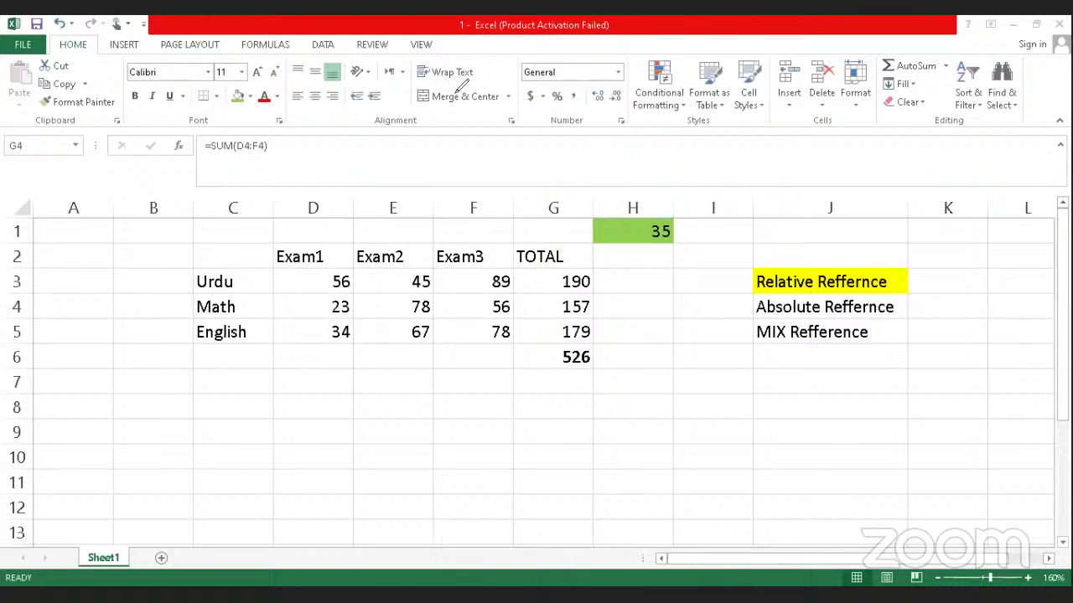
Step: Enter =G3+35 in H3 to add a fixed 35 marks to the Urdu total
{"action": "left_click", "coordinate": [613, 280]}
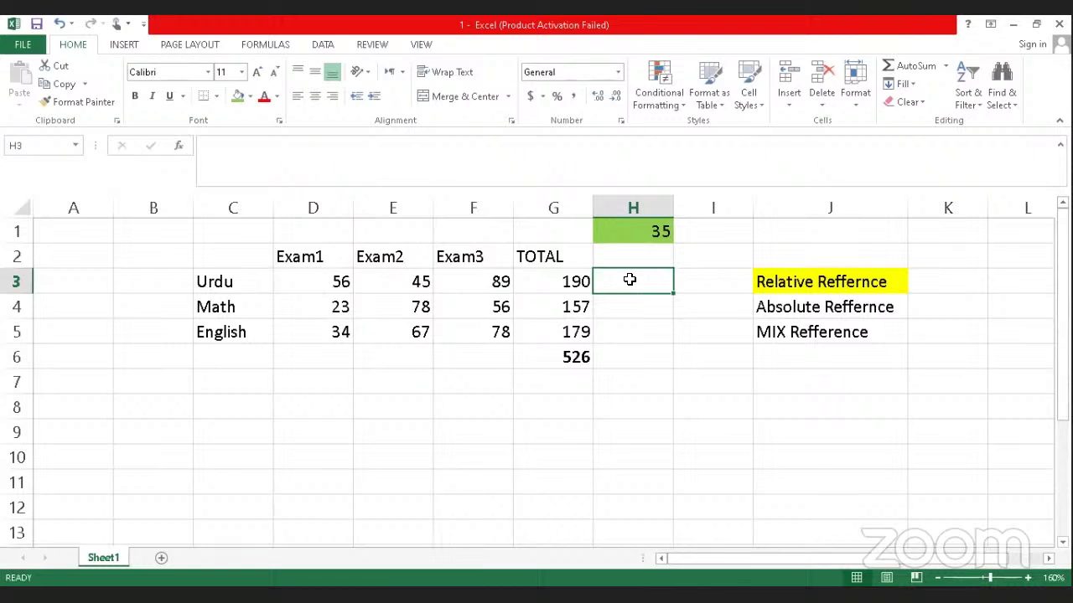
{"action": "type", "text": "="}
{"action": "left_click", "coordinate": [559, 281]}
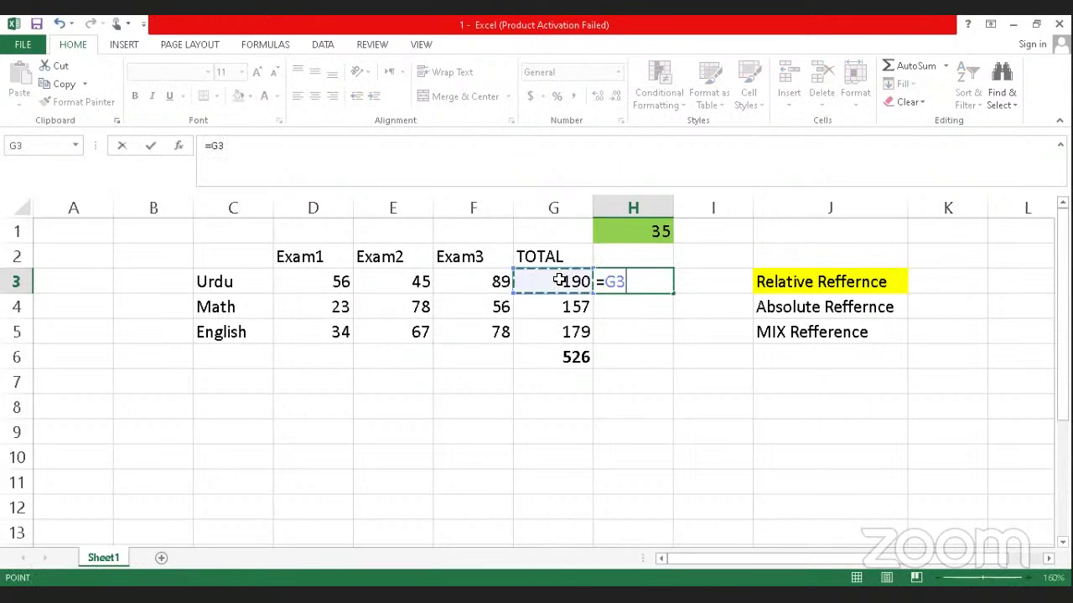
{"action": "type", "text": "+35"}
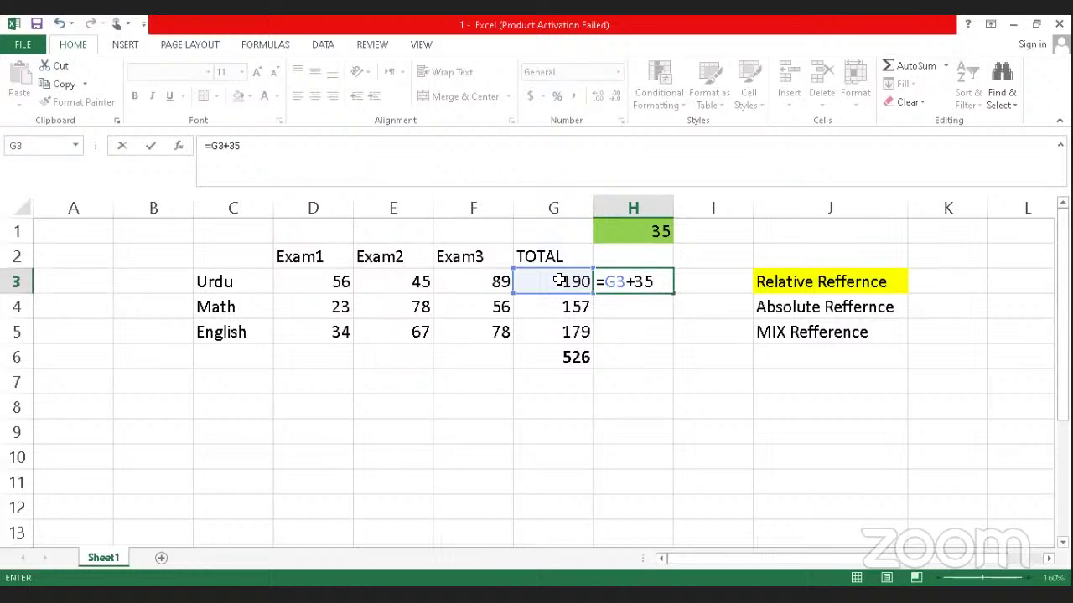
{"action": "key", "text": "Return"}
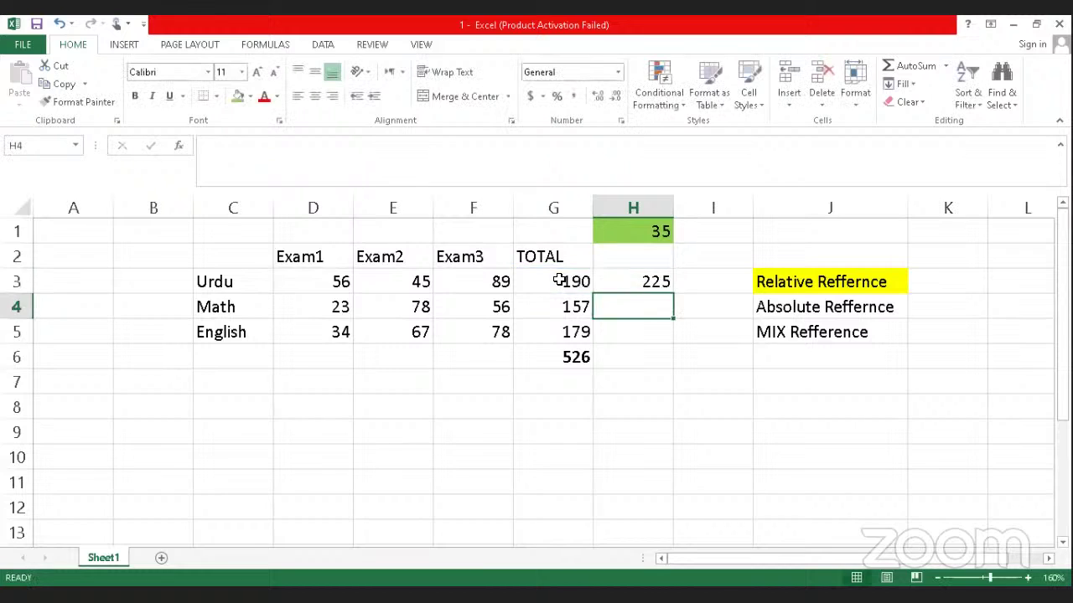
Step: Copy the Urdu formula with the constant 35 from H3 to the Math and English rows in H4:H5
{"action": "left_click", "coordinate": [615, 280]}
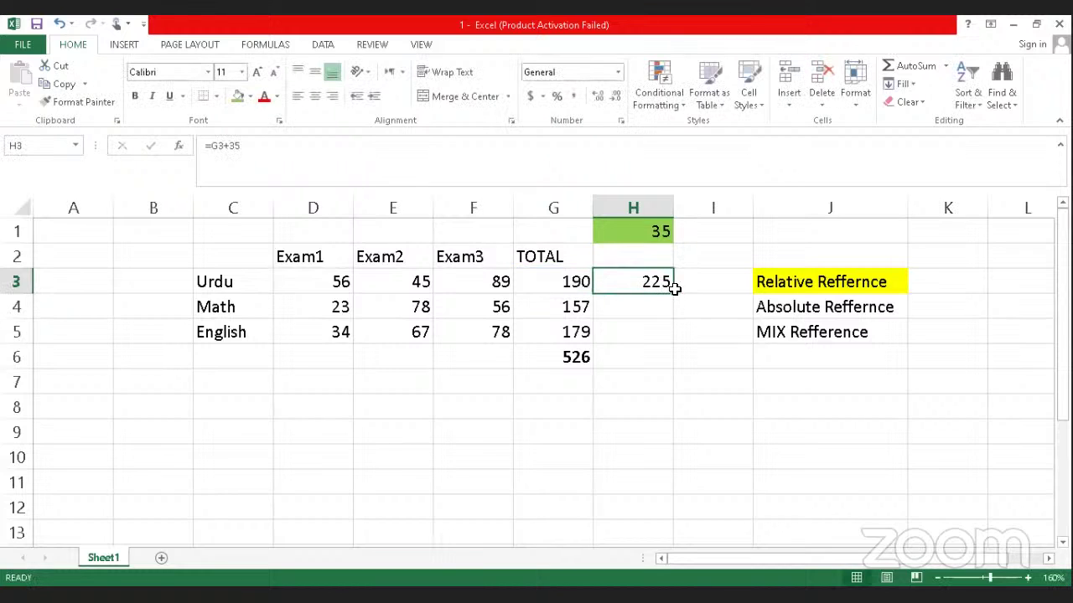
{"action": "key", "text": "ctrl+c"}
{"action": "left_click_drag", "start_coordinate": [637, 302], "coordinate": [637, 328]}
{"action": "key", "text": "ctrl+v"}
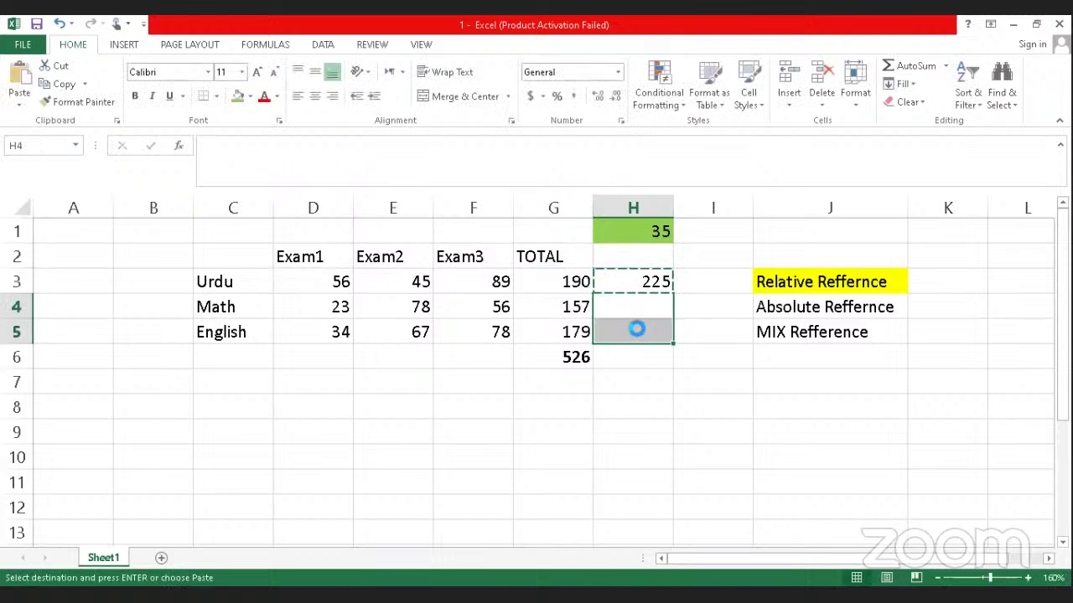
{"action": "key", "text": "Escape"}
{"action": "left_click", "coordinate": [634, 375]}
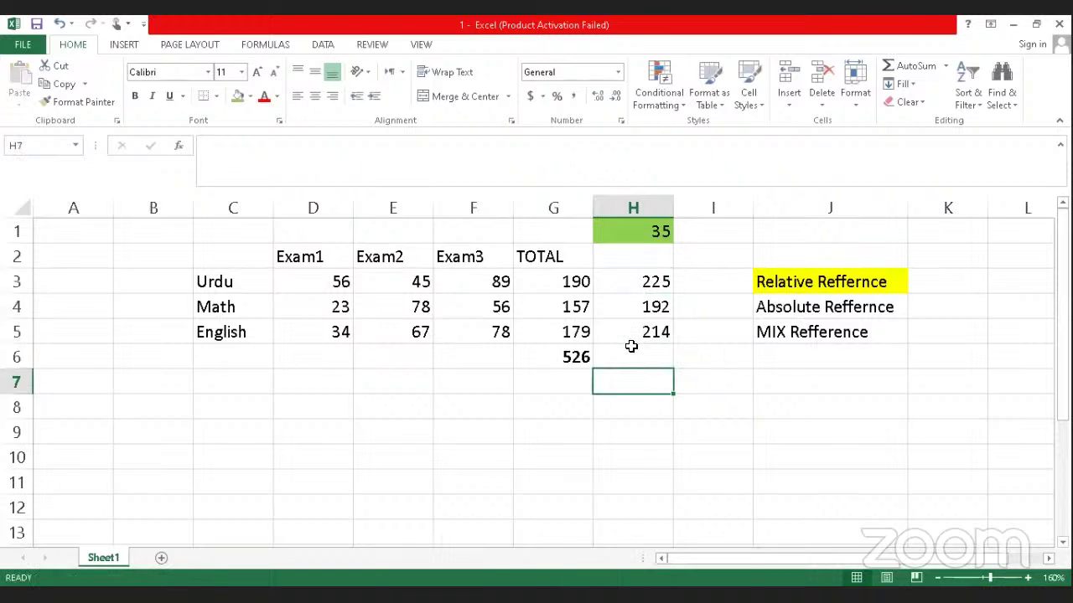
Step: Enter =G3+40 in H3 to add a fixed 40 marks to the Urdu total
{"action": "left_click", "coordinate": [626, 281]}
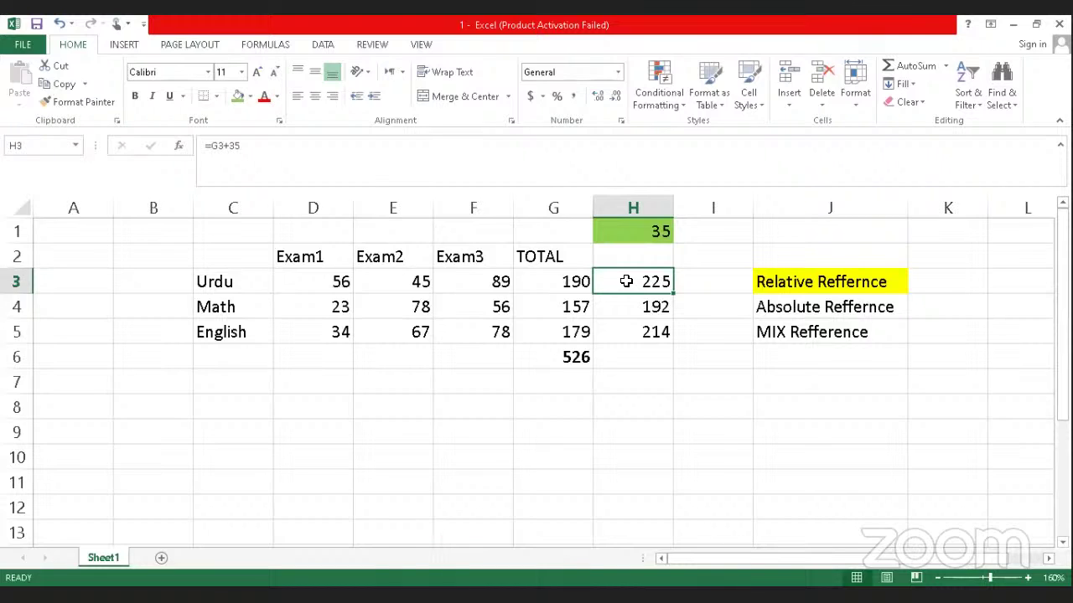
{"action": "type", "text": "="}
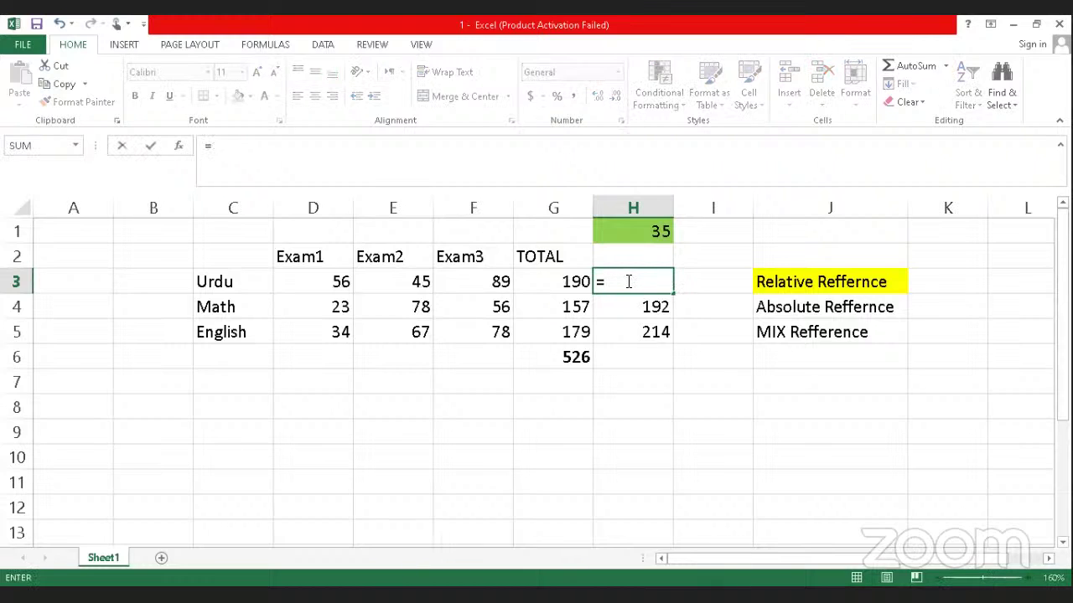
{"action": "left_click", "coordinate": [559, 281]}
{"action": "type", "text": "+"}
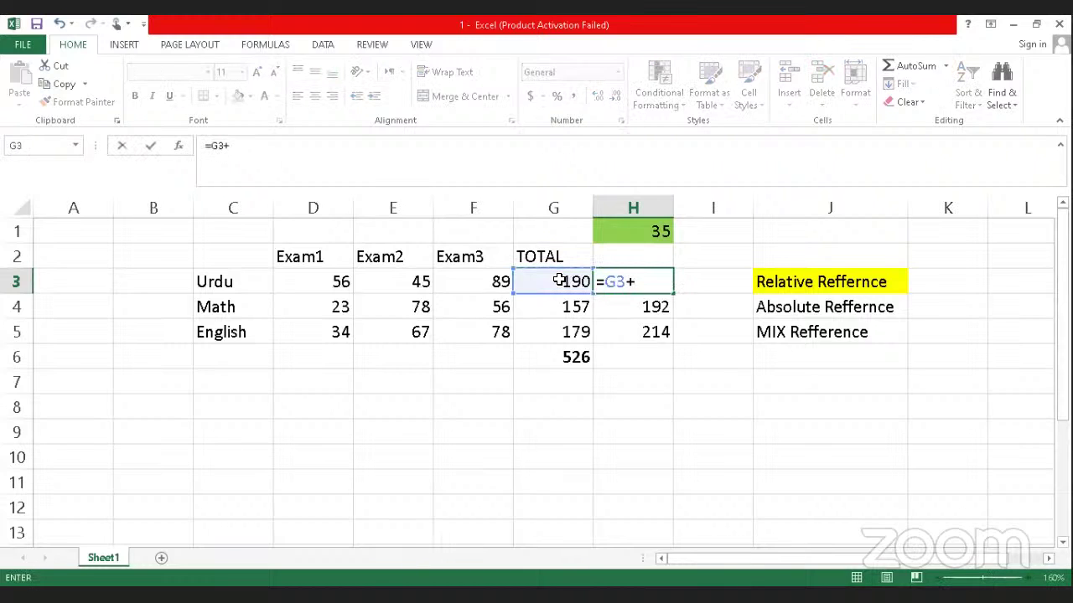
{"action": "type", "text": "40"}
{"action": "left_click", "coordinate": [604, 349]}
Step: Copy the Urdu formula with the constant 40 from H3 to the Math and English rows in H4:H5
{"action": "left_click", "coordinate": [627, 267]}
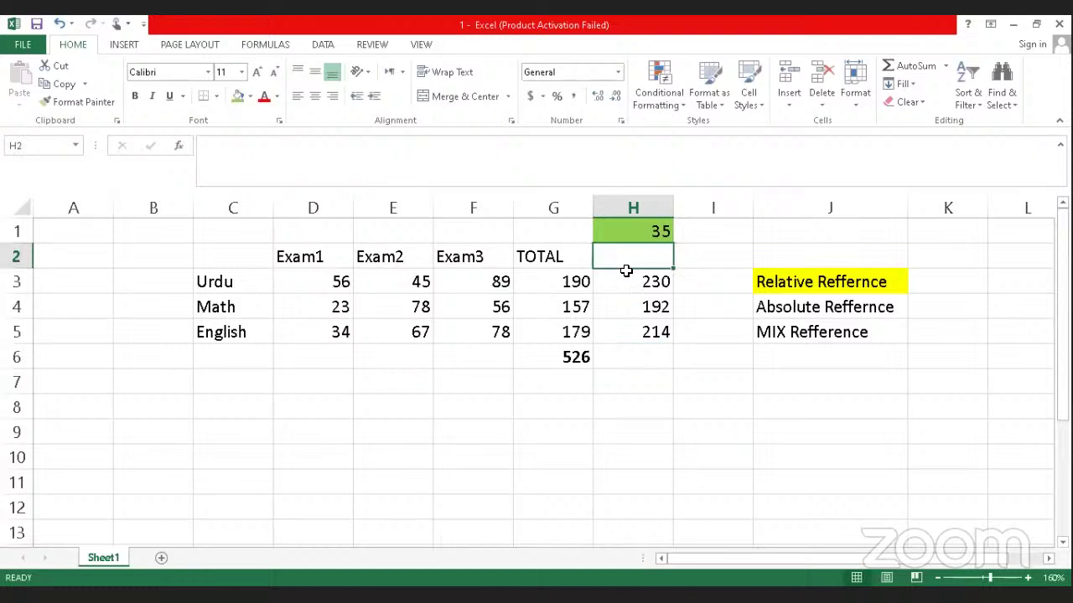
{"action": "left_click", "coordinate": [626, 278]}
{"action": "key", "text": "ctrl+c"}
{"action": "left_click_drag", "start_coordinate": [626, 305], "coordinate": [626, 327]}
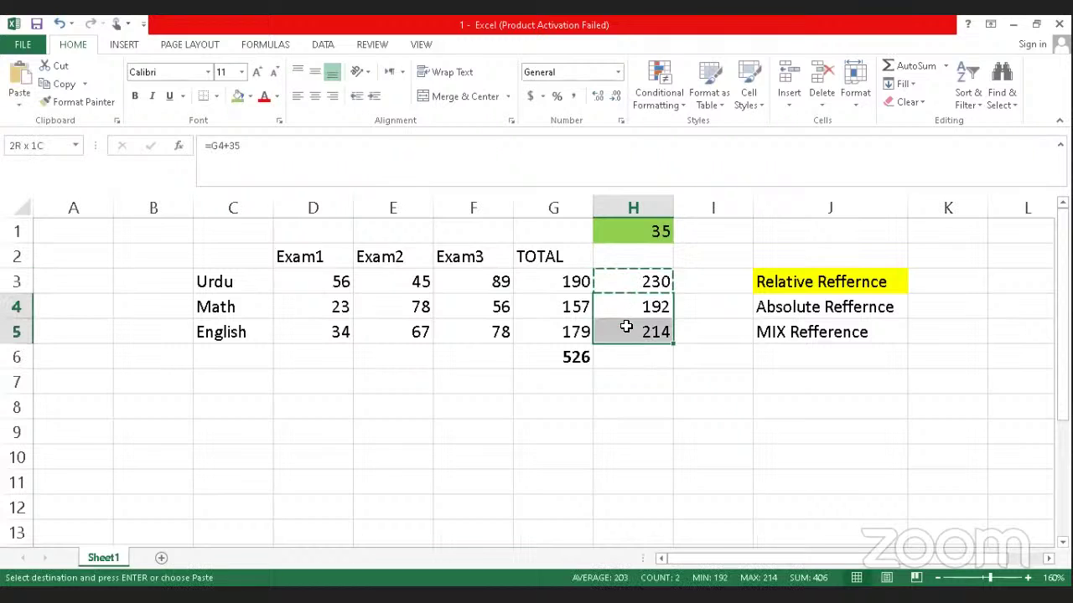
{"action": "key", "text": "ctrl+v"}
{"action": "key", "text": "Escape"}
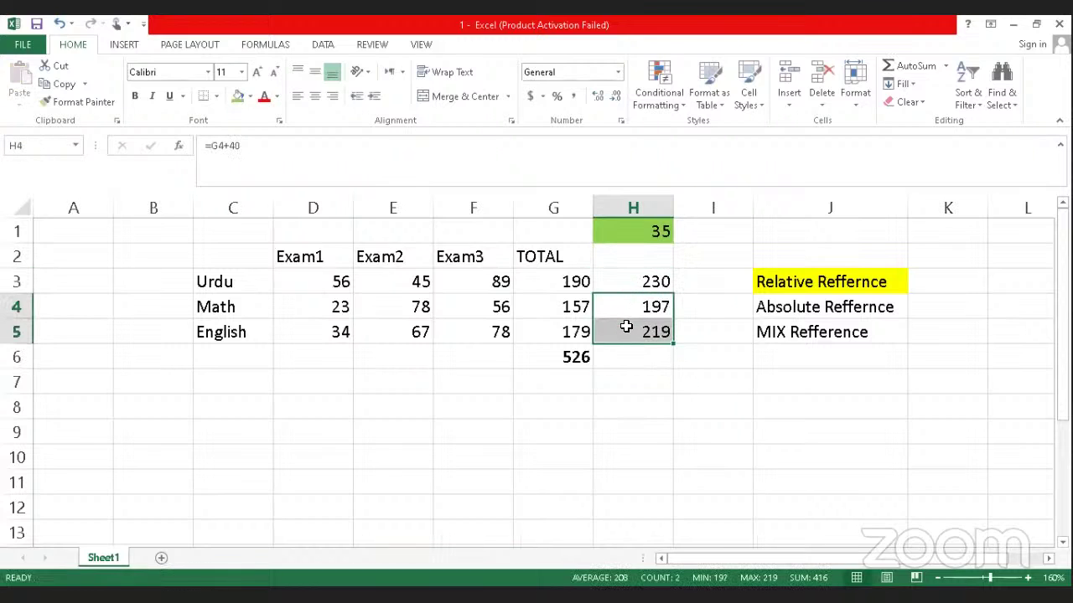
Step: Replace the H3 formula with =G3+H1 so the Urdu total adds the grace value by cell reference
{"action": "left_click", "coordinate": [631, 282]}
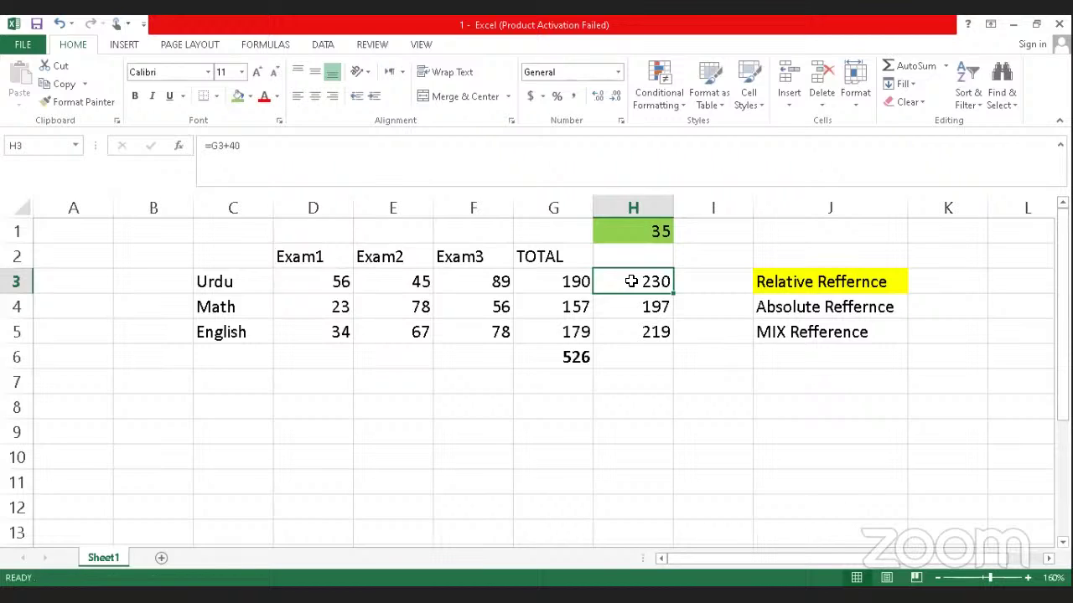
{"action": "type", "text": "="}
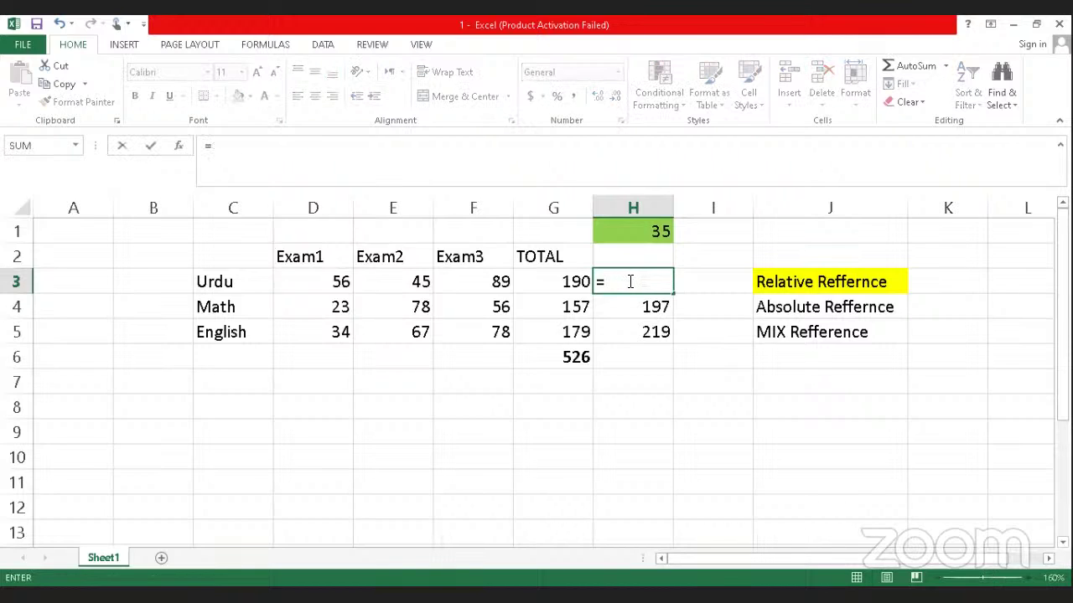
{"action": "left_click", "coordinate": [566, 282]}
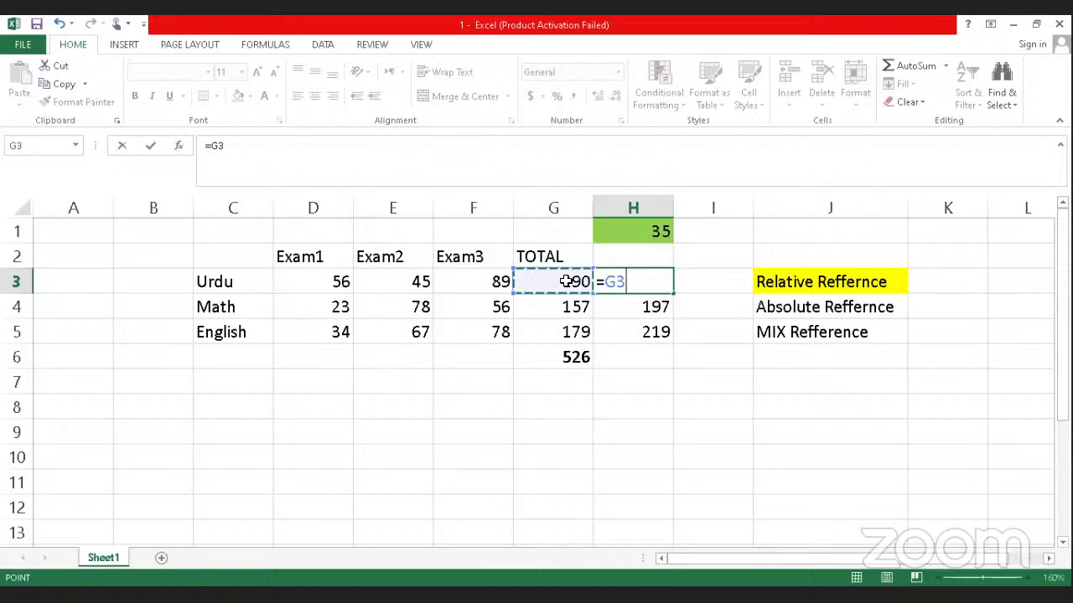
{"action": "type", "text": "+"}
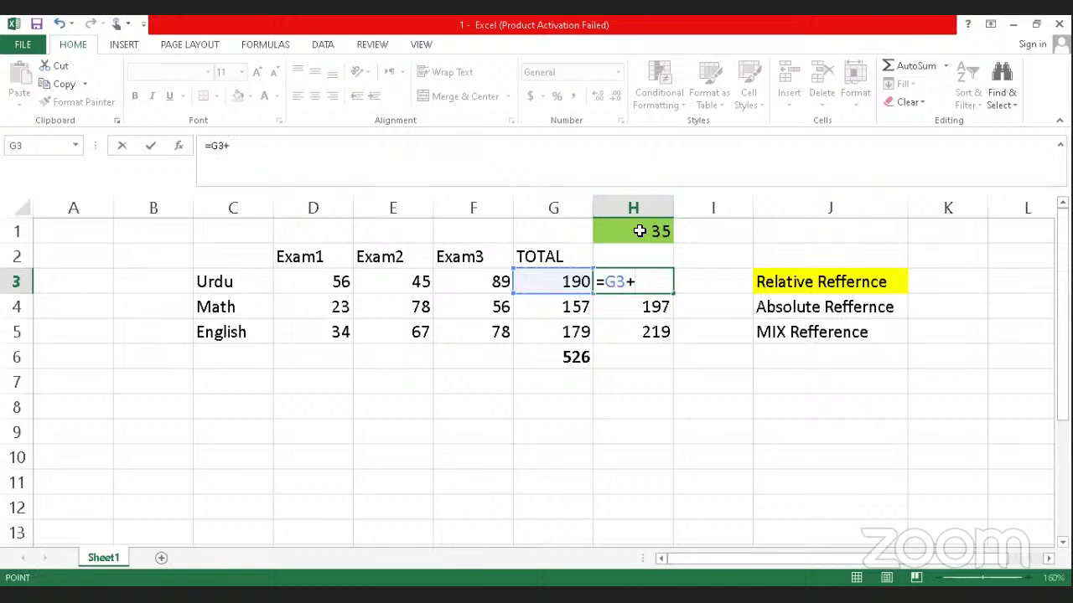
{"action": "left_click", "coordinate": [640, 231]}
{"action": "key", "text": "Return"}
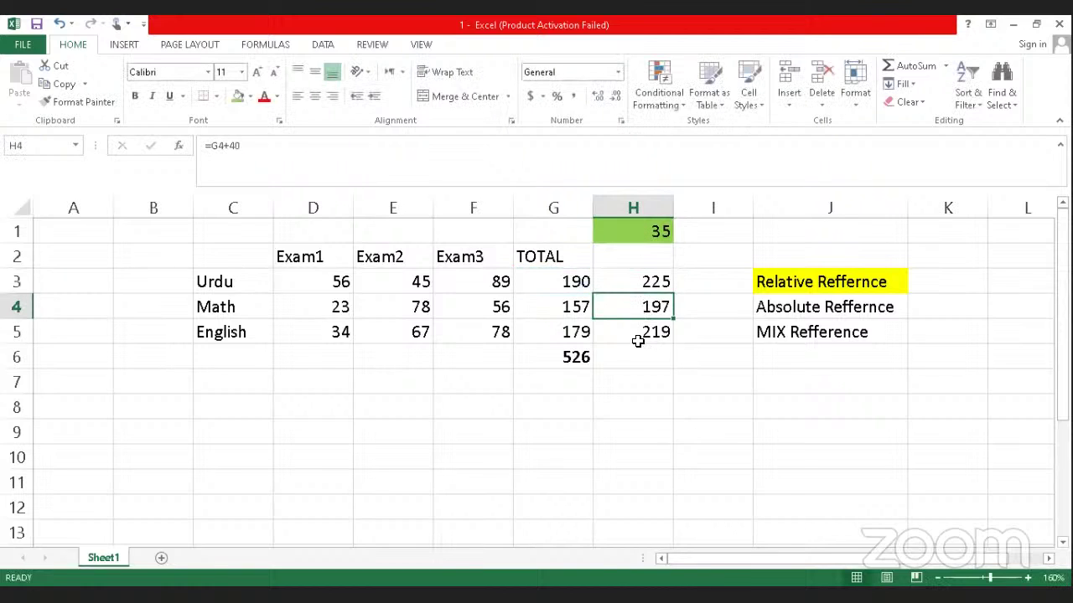
Step: Clear the constant-based Math and English formulas from H4:H5 and check the Urdu formula in H3
{"action": "left_click", "coordinate": [636, 338], "text": "shift"}
{"action": "key", "text": "Delete"}
{"action": "left_click", "coordinate": [643, 282]}
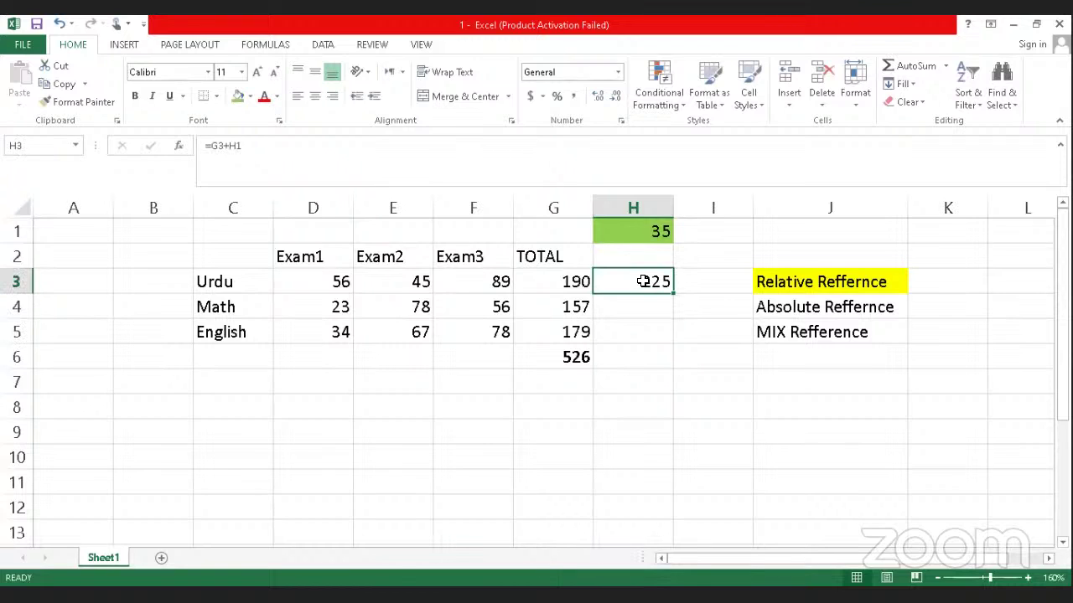
Step: Set the grace value in H1 to 40
{"action": "left_click", "coordinate": [635, 235]}
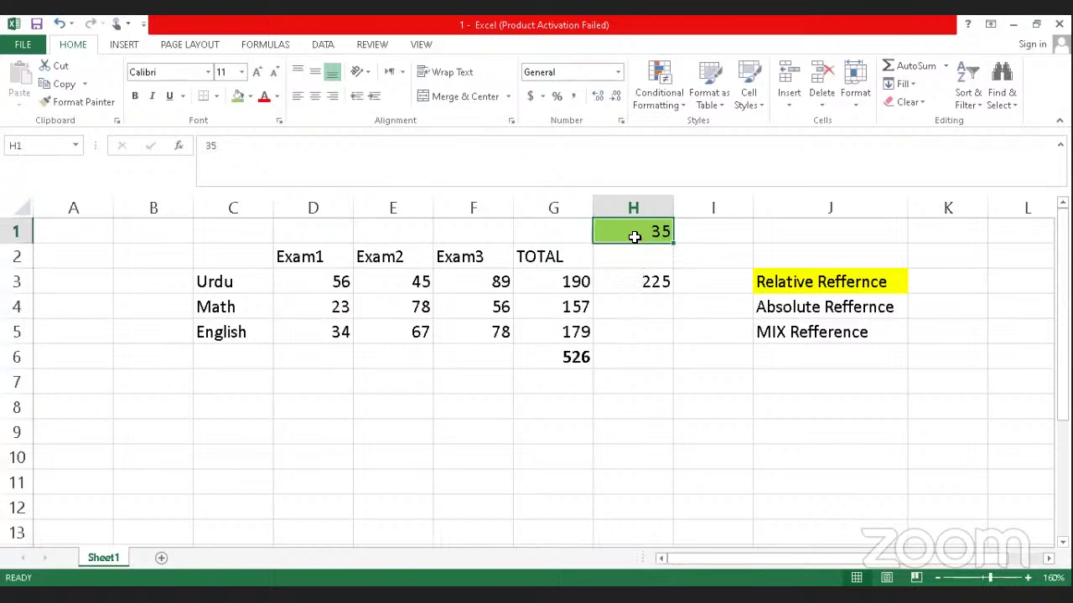
{"action": "type", "text": "40"}
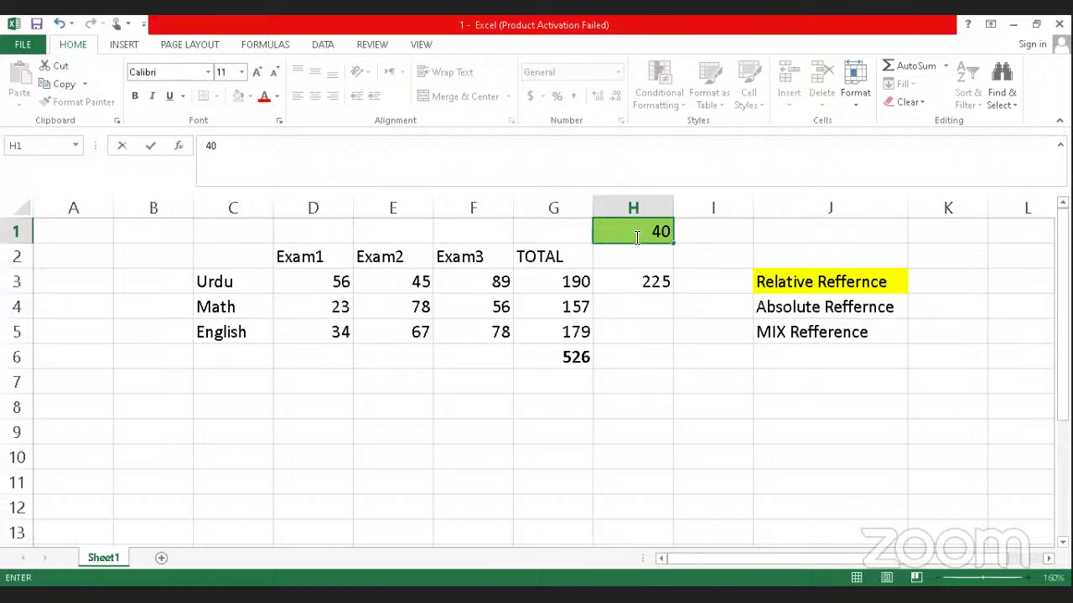
{"action": "left_click", "coordinate": [635, 236]}
{"action": "key", "text": "Return"}
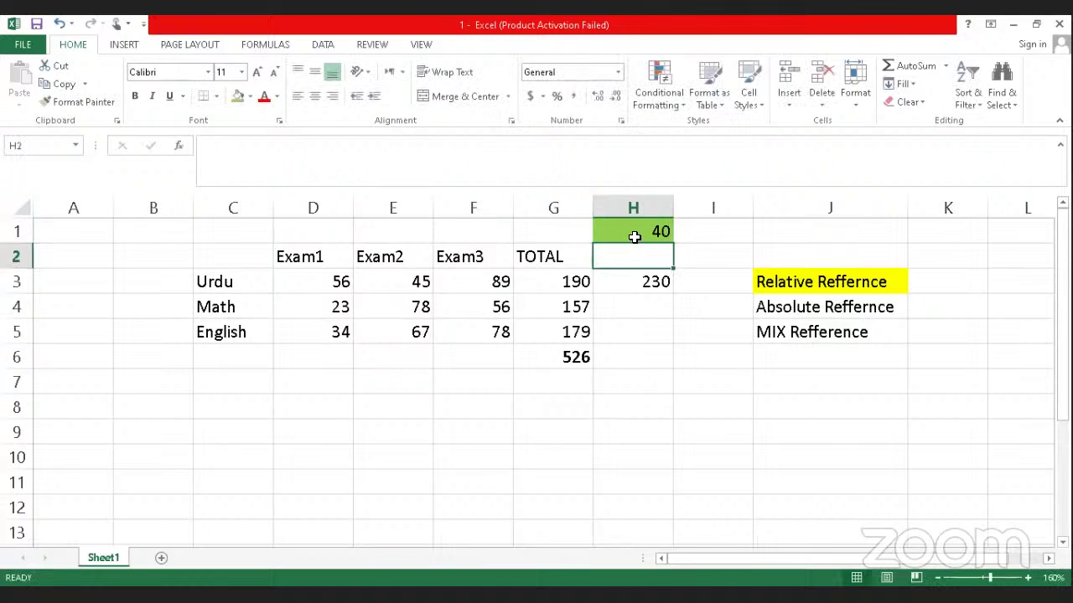
Step: Set the grace value in H1 to 50
{"action": "left_click", "coordinate": [635, 236]}
{"action": "type", "text": "50"}
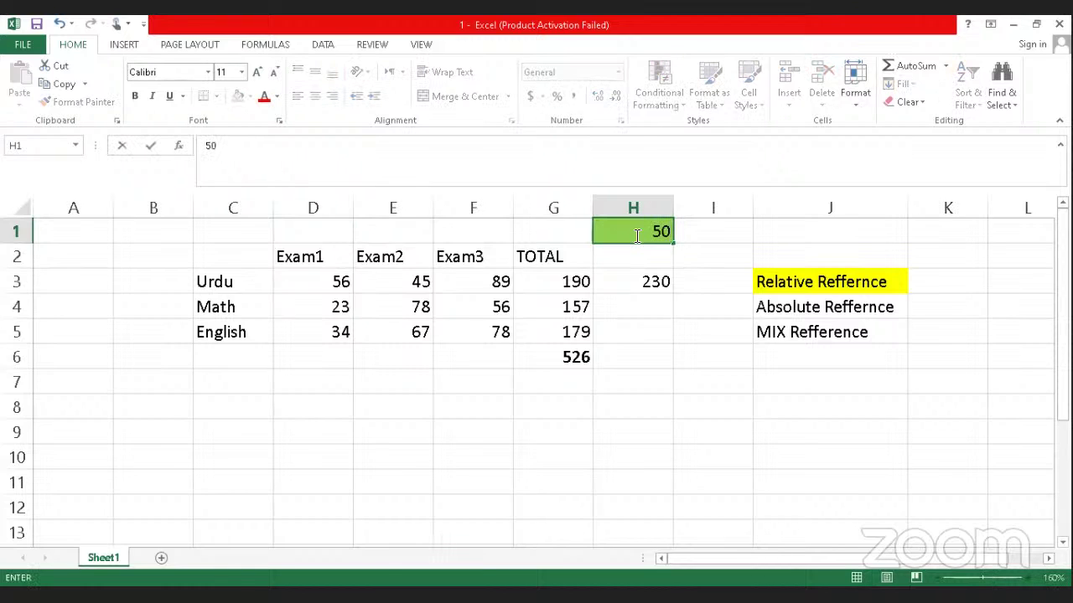
{"action": "key", "text": "Return"}
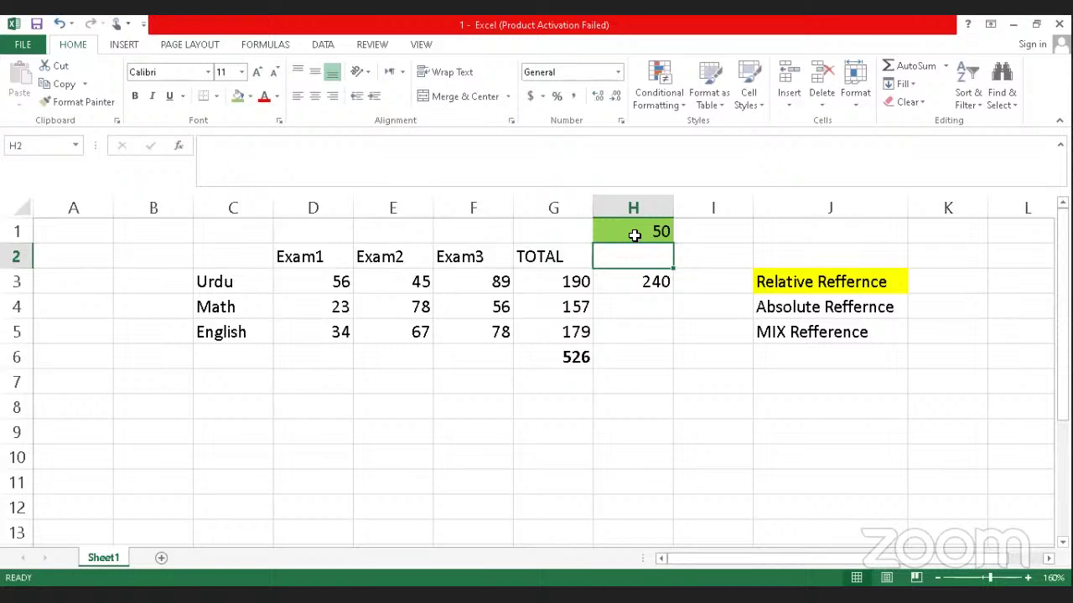
{"action": "left_click", "coordinate": [634, 236]}
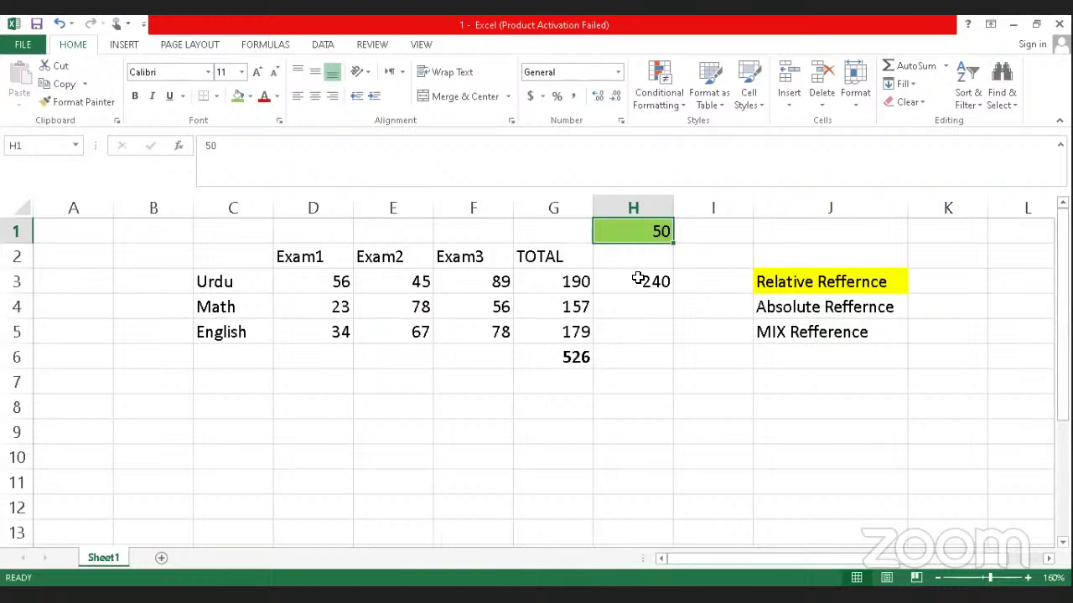
Step: Try replacing the H1 reference in the H3 formula with the constants 45+56, and restore the H1 reference
{"action": "double_click", "coordinate": [637, 279]}
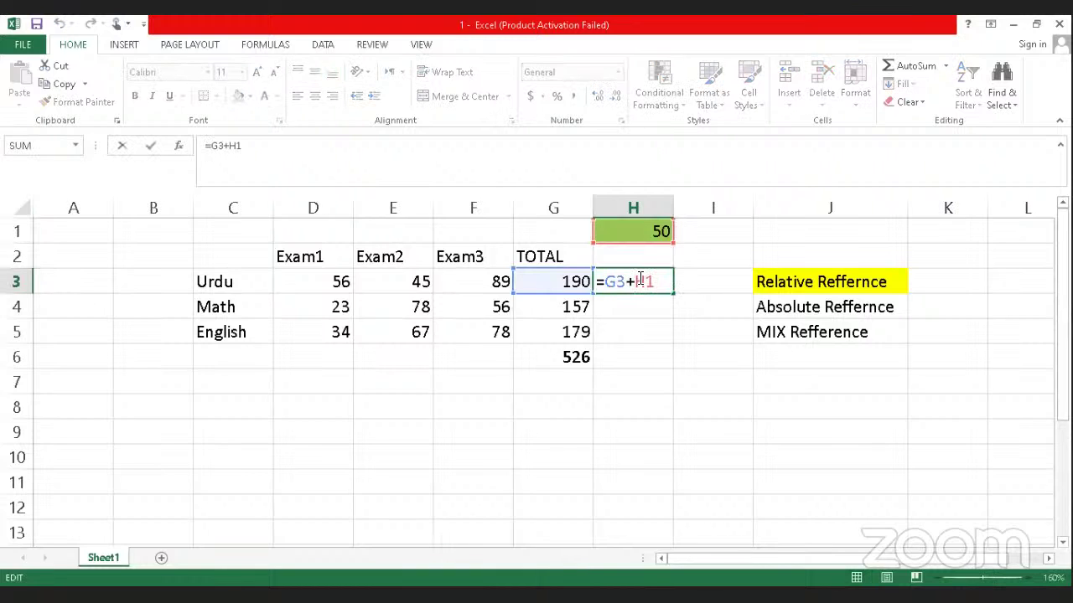
{"action": "left_click_drag", "start_coordinate": [635, 281], "coordinate": [660, 282]}
{"action": "type", "text": "45"}
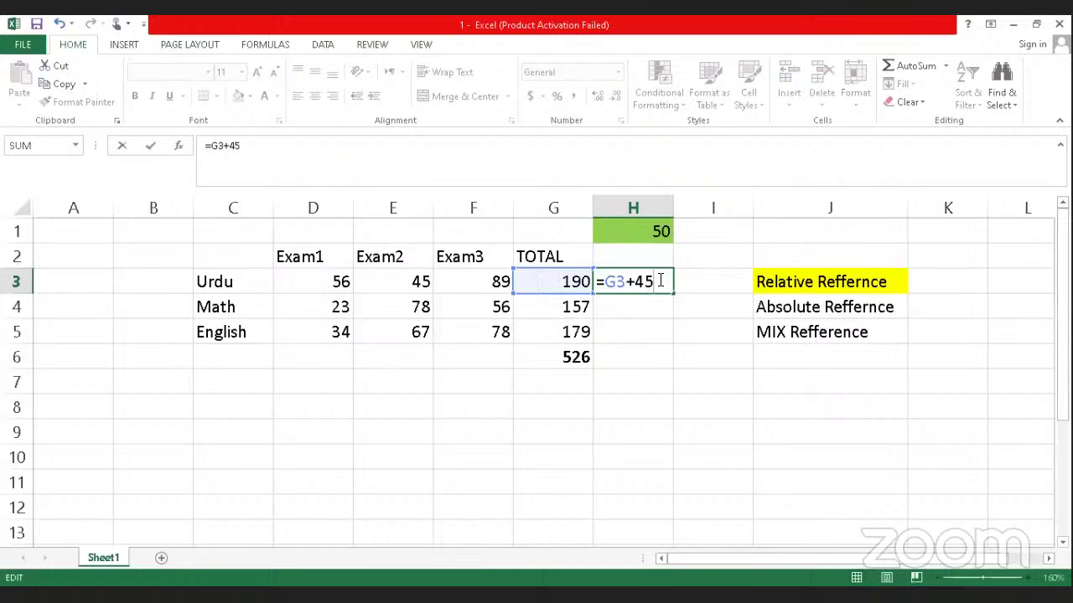
{"action": "type", "text": "+56"}
{"action": "key", "text": "BackSpace"}
{"action": "key", "text": "BackSpace"}
{"action": "key", "text": "BackSpace"}
{"action": "key", "text": "BackSpace"}
{"action": "key", "text": "BackSpace"}
{"action": "left_click", "coordinate": [639, 228]}
{"action": "key", "text": "Return"}
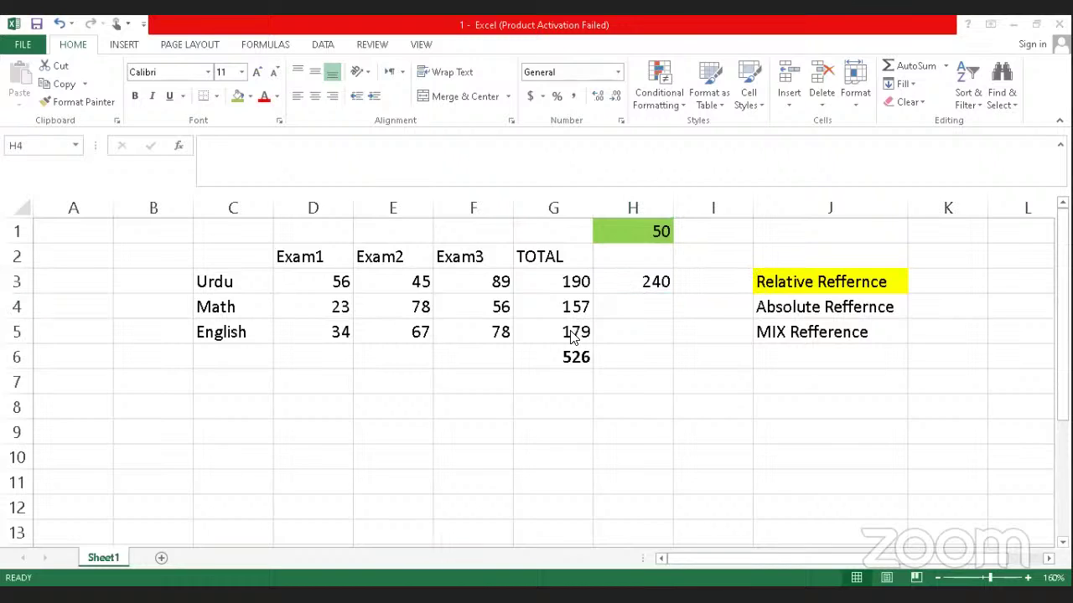
Step: Fill the relative formula =G3+H1 from H3 down to the Math and English rows in H4:H5
{"action": "left_click", "coordinate": [623, 273]}
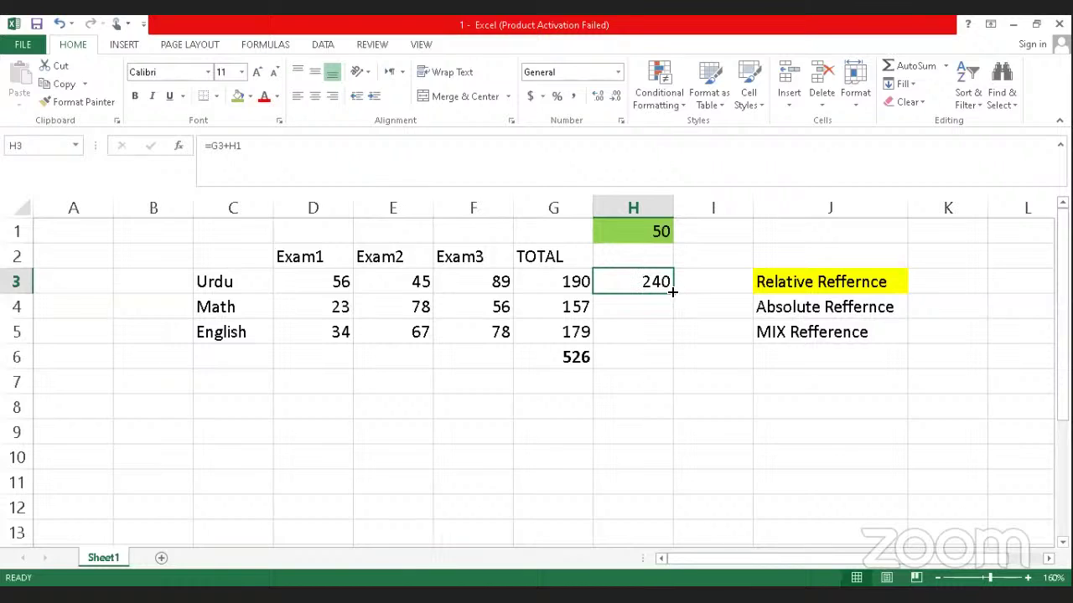
{"action": "left_click_drag", "start_coordinate": [674, 291], "coordinate": [662, 337]}
{"action": "left_click", "coordinate": [641, 304]}
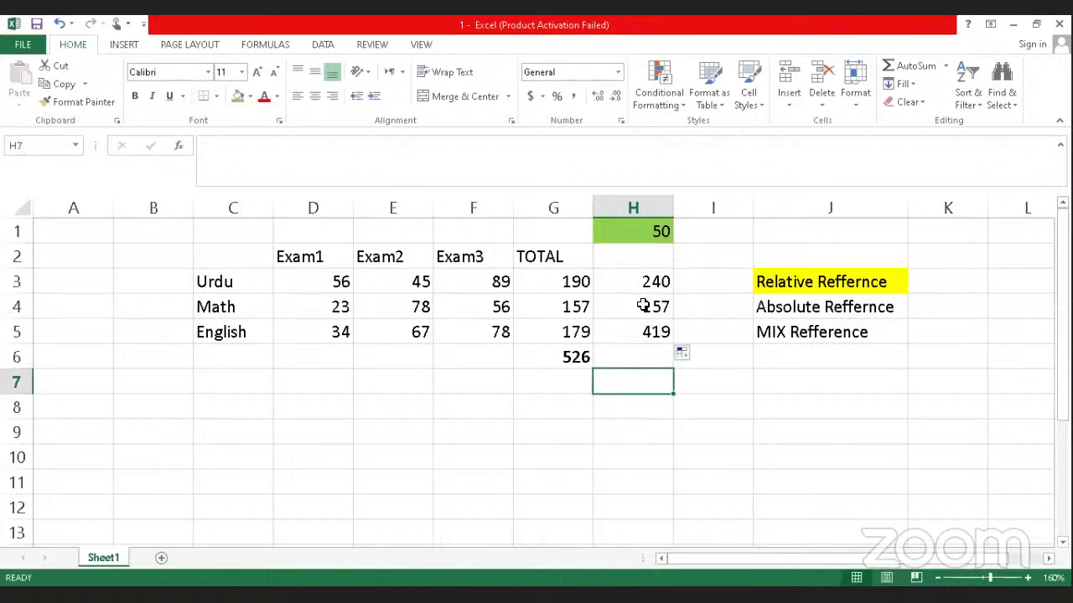
Step: Examine the cell references in the formulas of H3, H4 and H5 to see how they shift per row
{"action": "double_click", "coordinate": [644, 306]}
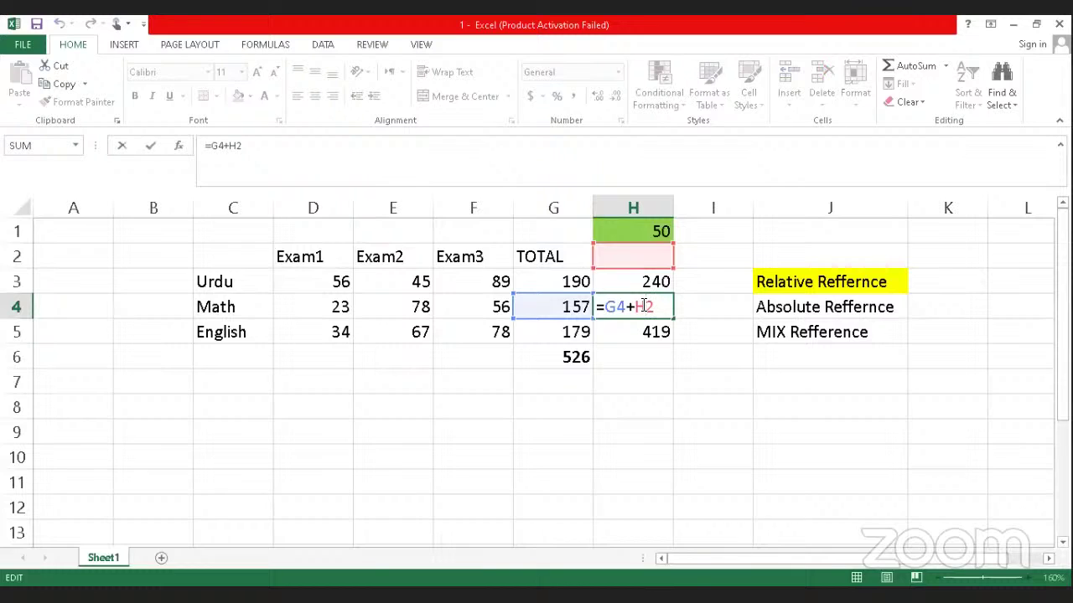
{"action": "key", "text": "ctrl+Return"}
{"action": "double_click", "coordinate": [642, 339]}
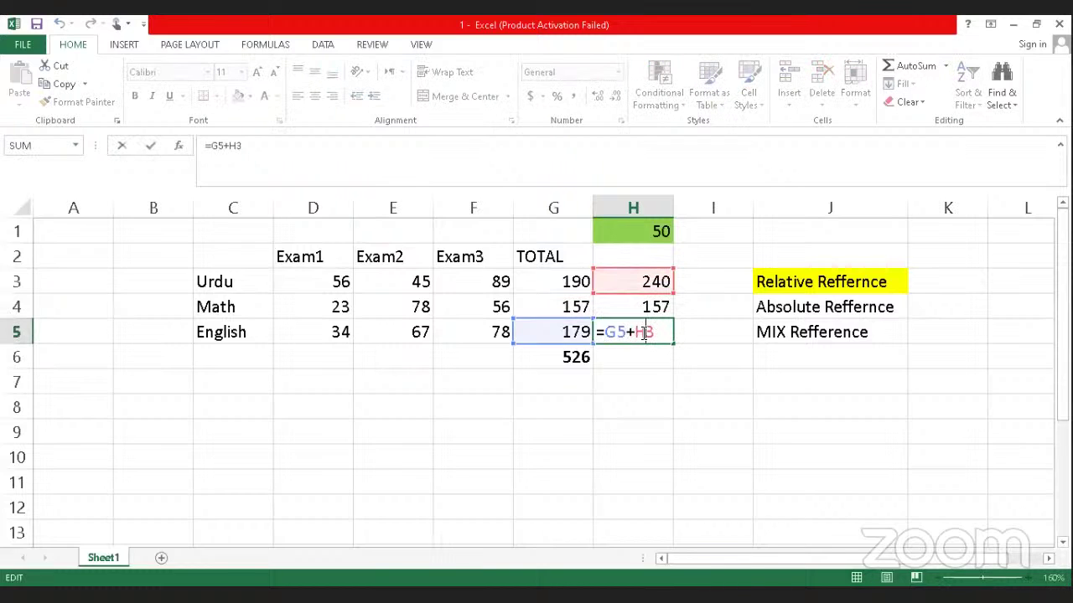
{"action": "key", "text": "ctrl+Return"}
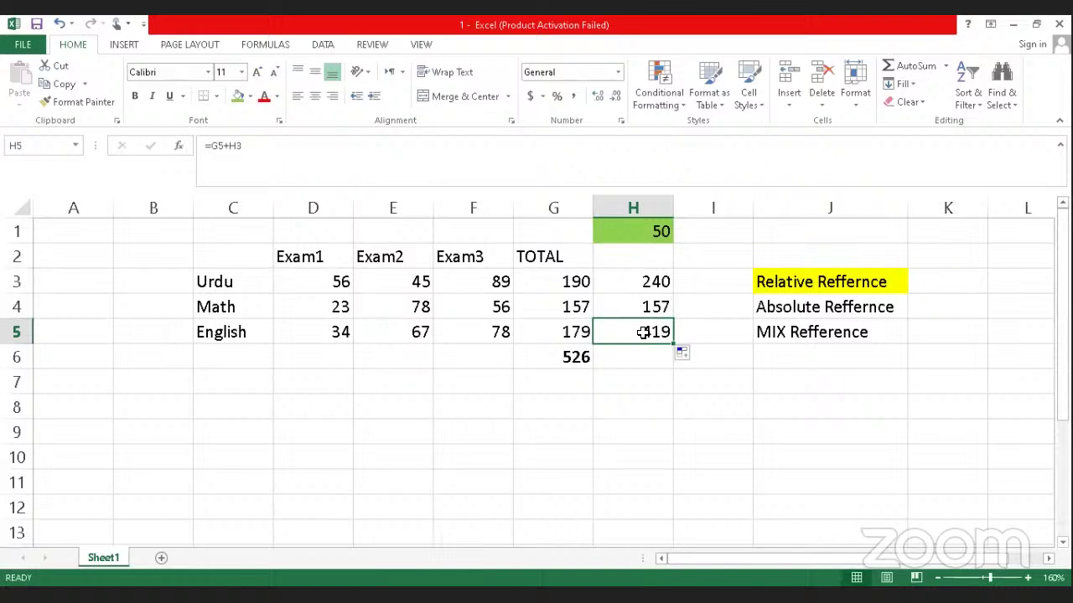
{"action": "double_click", "coordinate": [627, 281]}
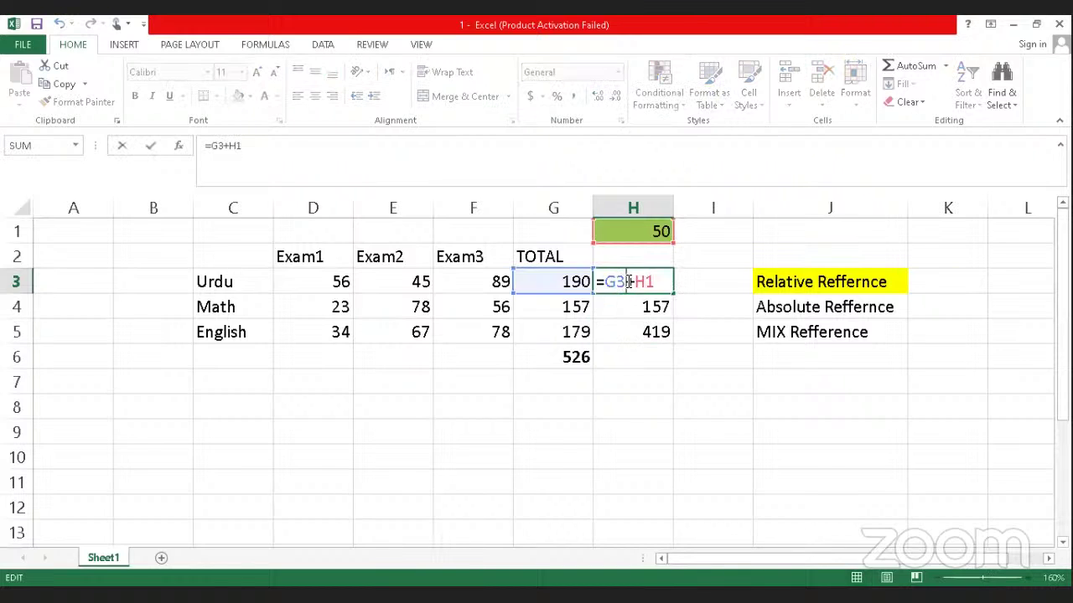
{"action": "key", "text": "ctrl+Return"}
{"action": "double_click", "coordinate": [628, 306]}
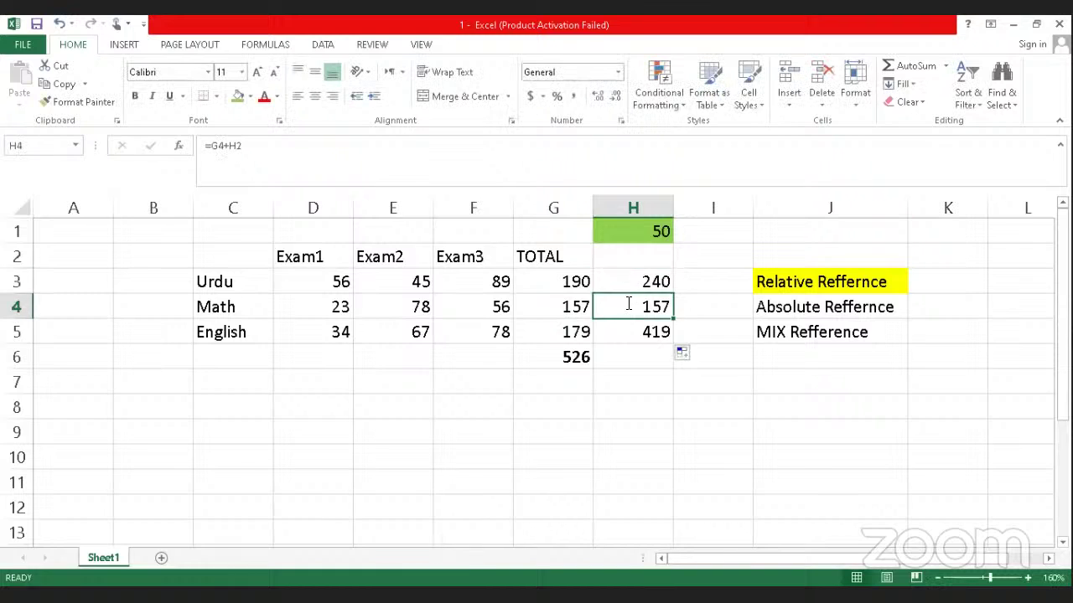
{"action": "key", "text": "ctrl+Return"}
{"action": "left_click", "coordinate": [627, 328]}
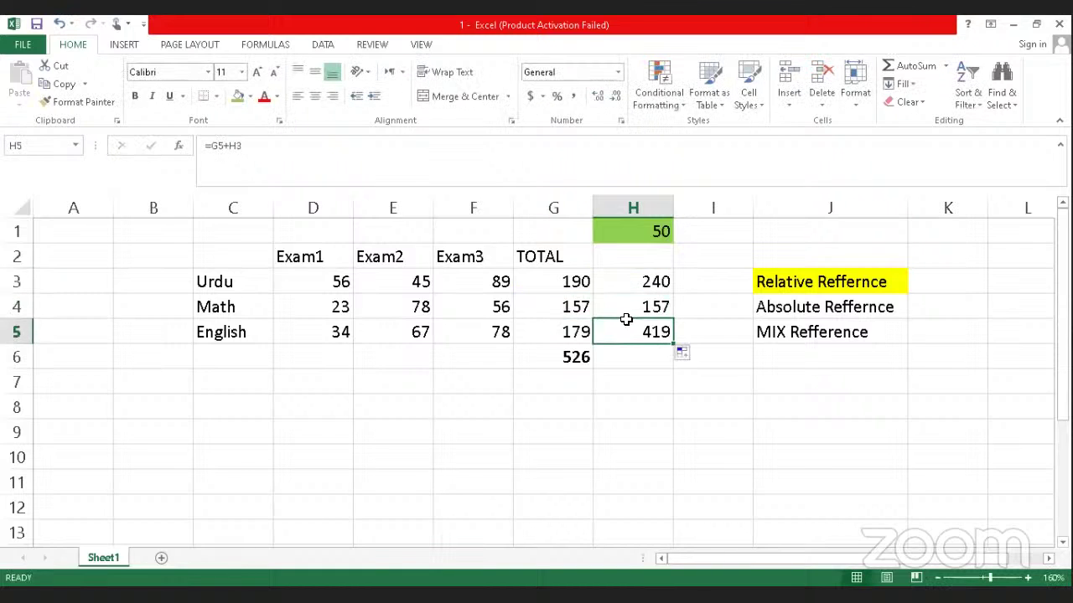
{"action": "double_click", "coordinate": [628, 329]}
{"action": "key", "text": "ctrl+Return"}
Step: Copy the English row's formula from H5 to H10 and inspect its shifted cell references
{"action": "key", "text": "ctrl+c"}
{"action": "left_click", "coordinate": [613, 454]}
{"action": "key", "text": "ctrl+v"}
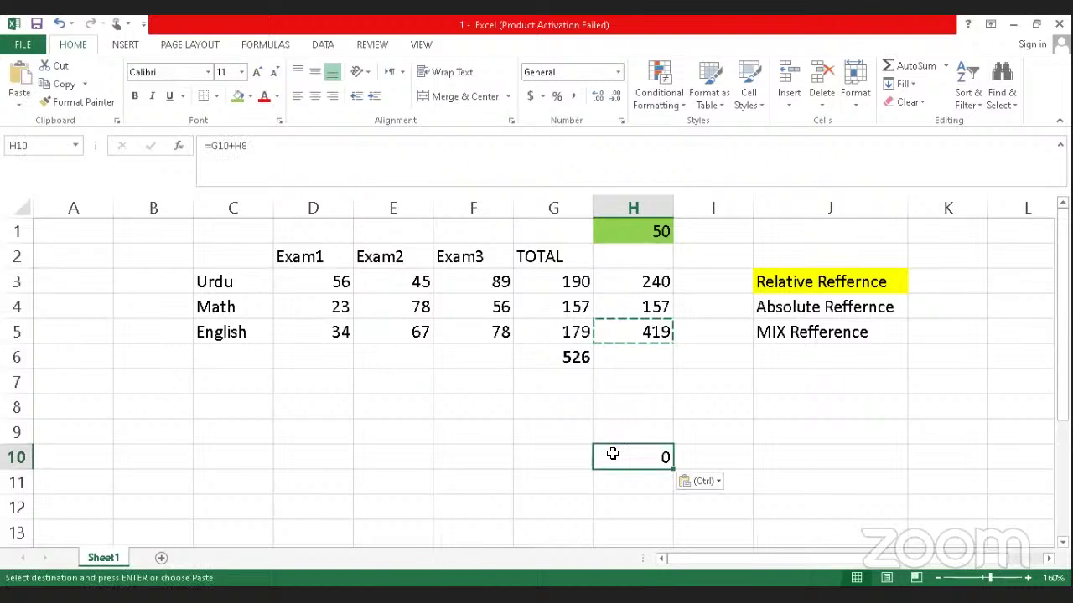
{"action": "double_click", "coordinate": [614, 456]}
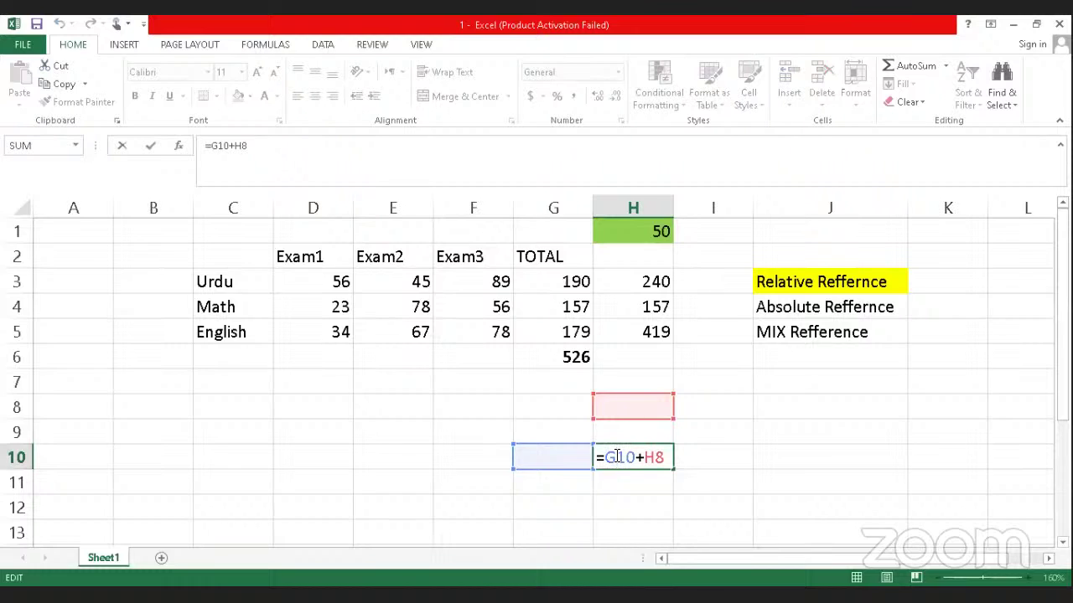
{"action": "key", "text": "ctrl+Return"}
Step: Clear the relative grace-mark formulas for all three subjects from H3:H5
{"action": "left_click", "coordinate": [642, 283]}
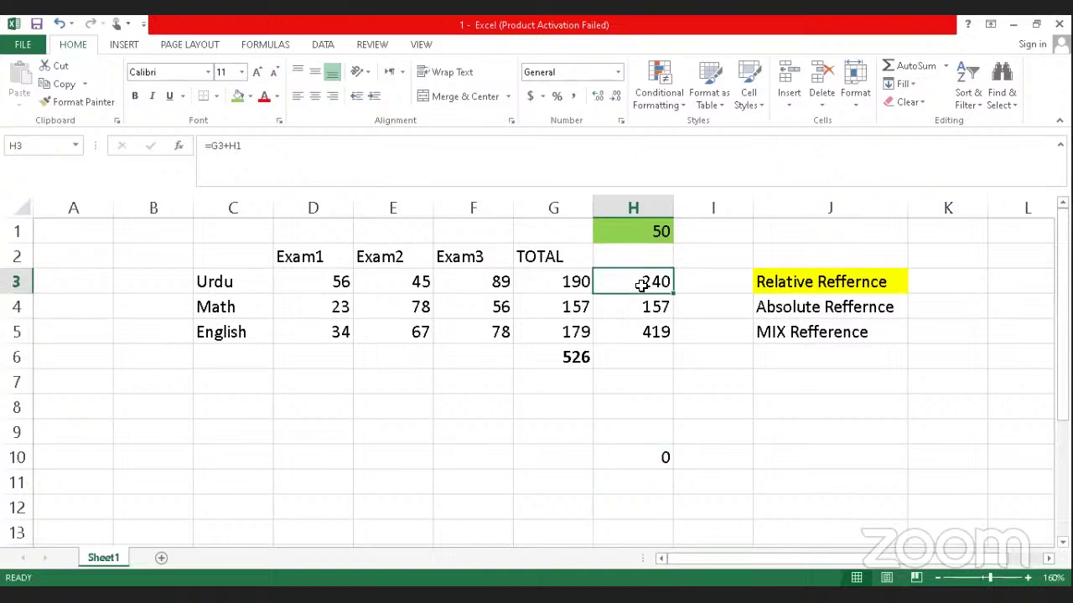
{"action": "left_click_drag", "start_coordinate": [638, 310], "coordinate": [640, 337]}
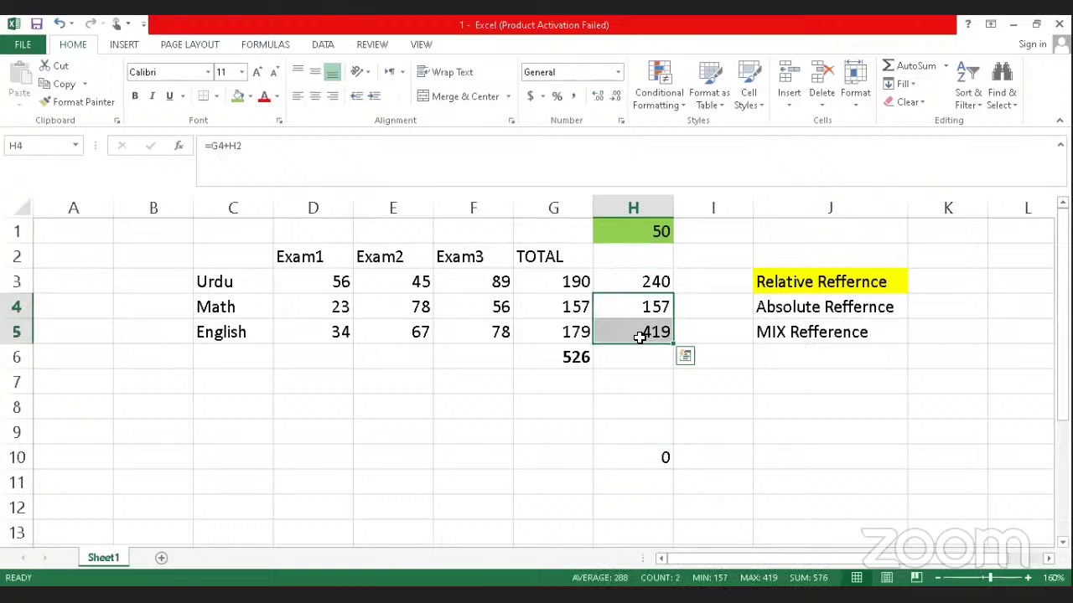
{"action": "key", "text": "Delete"}
{"action": "left_click", "coordinate": [646, 282]}
{"action": "key", "text": "Delete"}
Step: Enter =SUM(G3+$H$1) in the Urdu row's cell H3 and fill it down to H4:H5
{"action": "type", "text": "=s"}
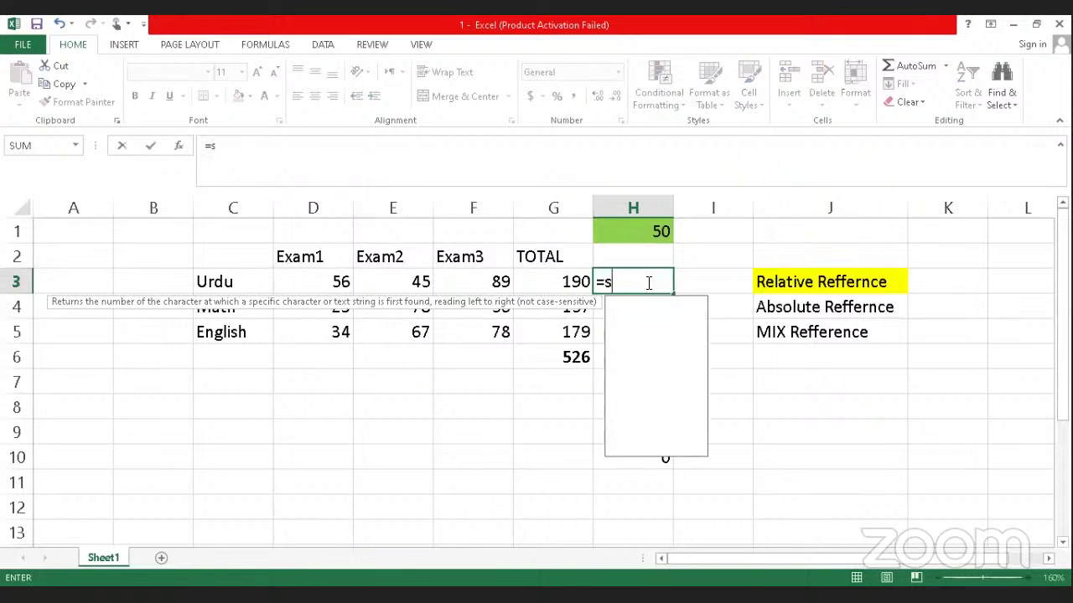
{"action": "type", "text": "um("}
{"action": "left_click", "coordinate": [541, 281]}
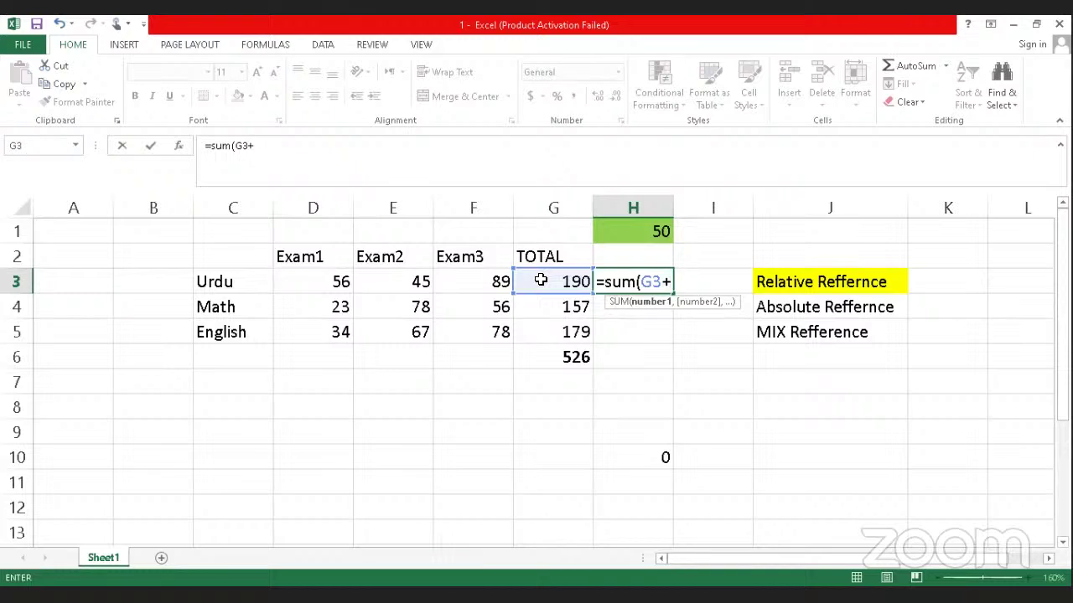
{"action": "left_click", "coordinate": [620, 228]}
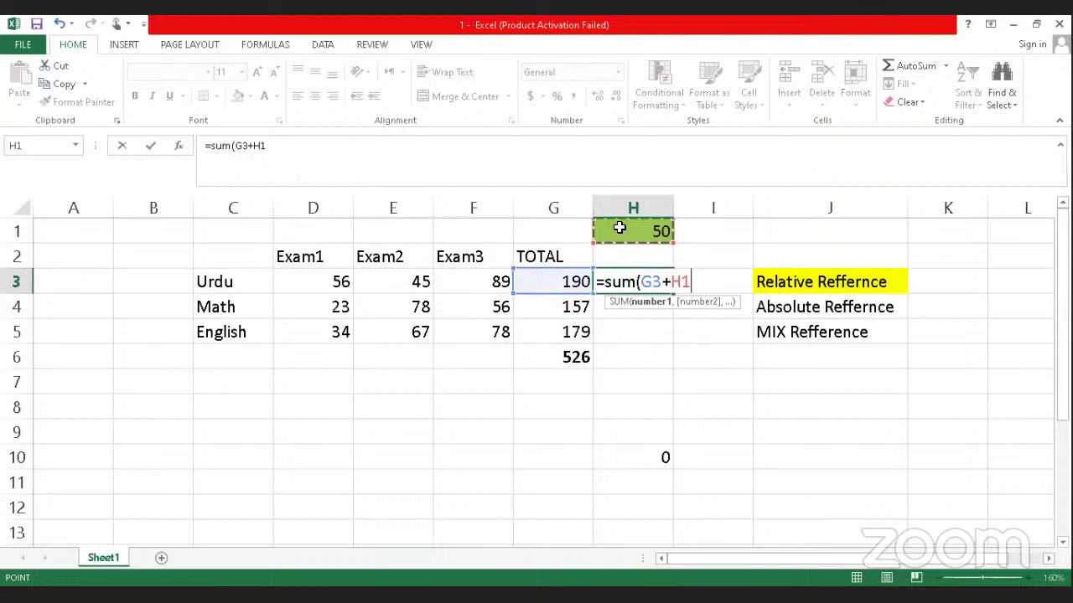
{"action": "key", "text": "F4"}
{"action": "type", "text": ")"}
{"action": "key", "text": "Return"}
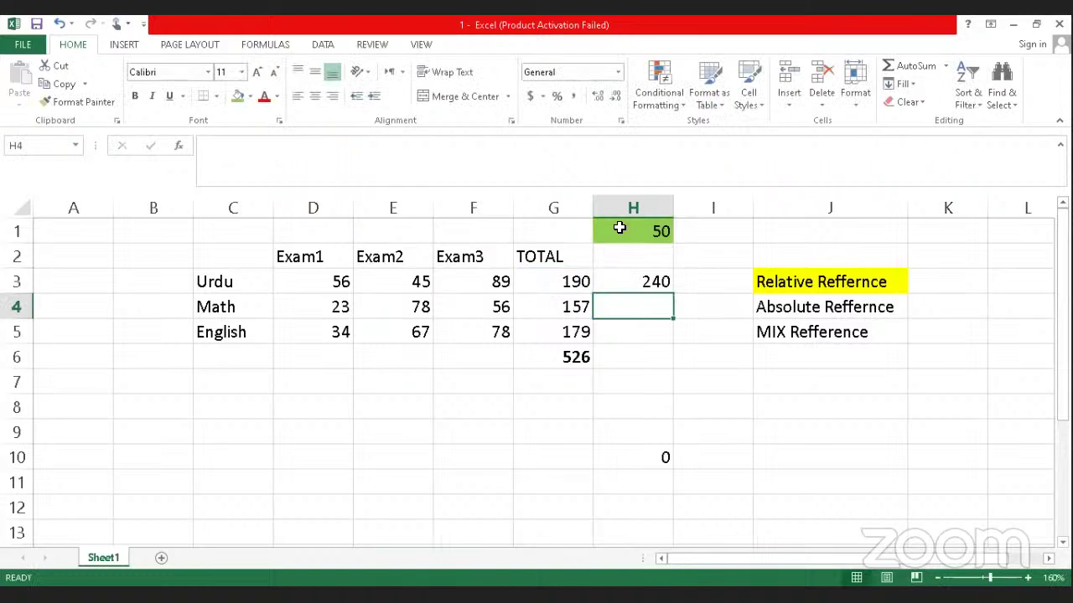
{"action": "left_click", "coordinate": [628, 281]}
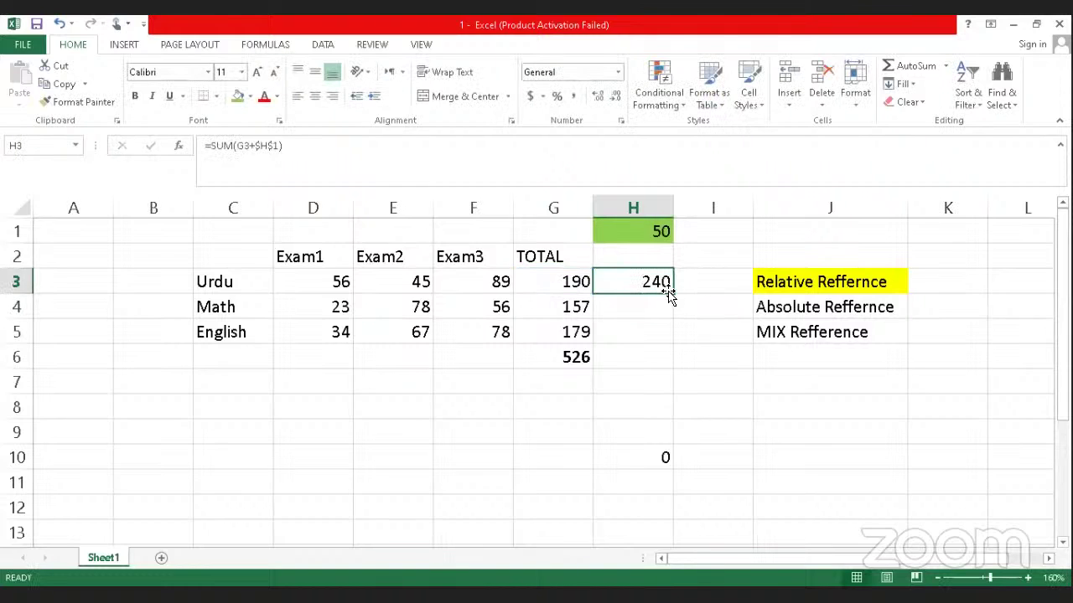
{"action": "left_click_drag", "start_coordinate": [670, 291], "coordinate": [673, 338]}
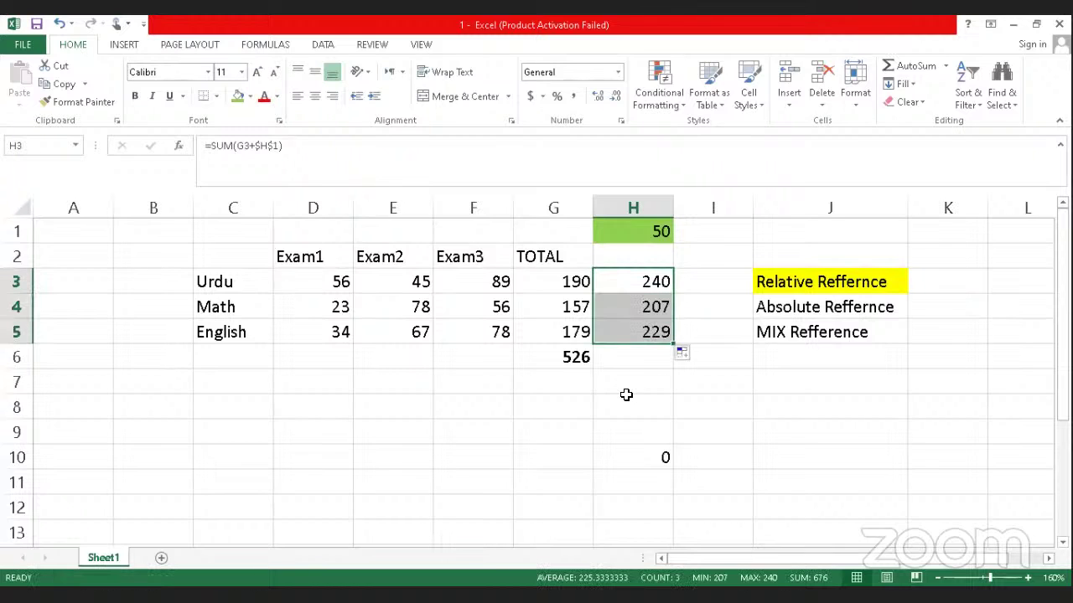
Step: Examine the formulas in H5, H4 and H3 to compare the relative G references with the absolute $H$1
{"action": "double_click", "coordinate": [635, 333]}
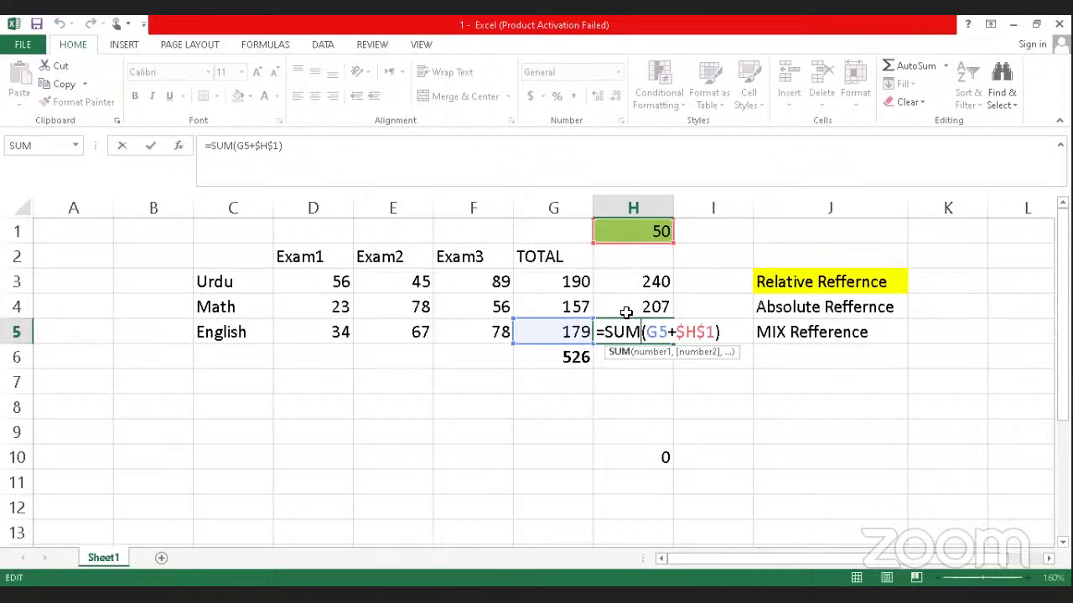
{"action": "left_click", "coordinate": [625, 307]}
{"action": "double_click", "coordinate": [627, 308]}
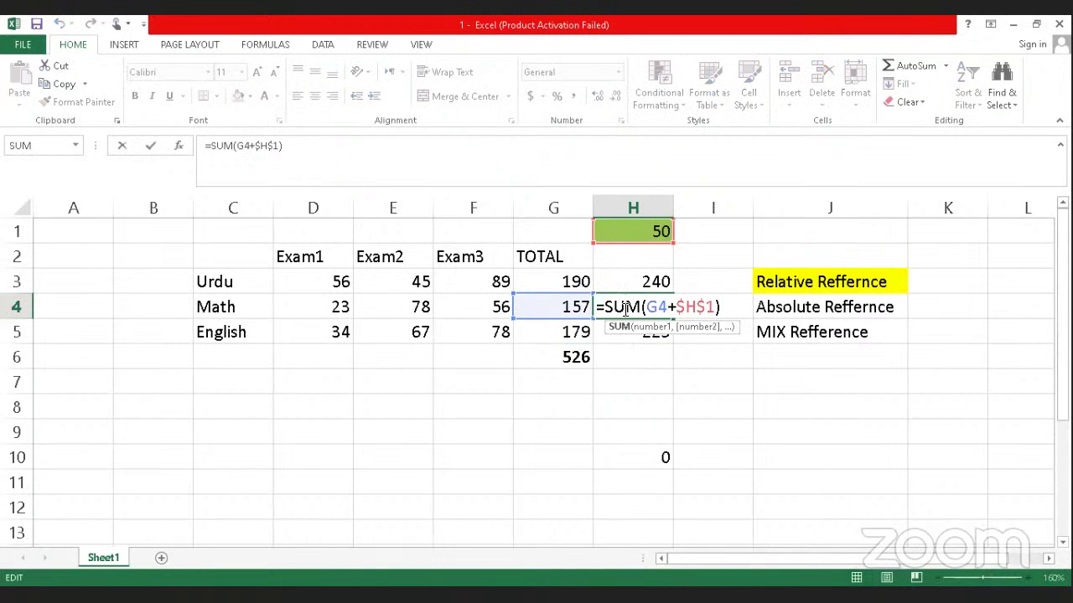
{"action": "left_click", "coordinate": [624, 281]}
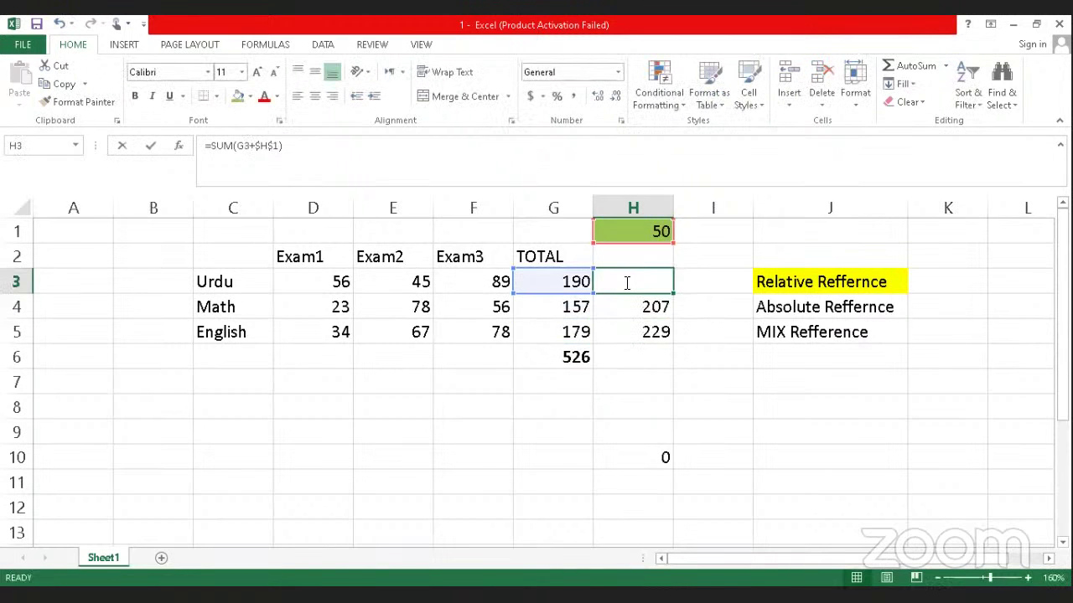
{"action": "key", "text": "Escape"}
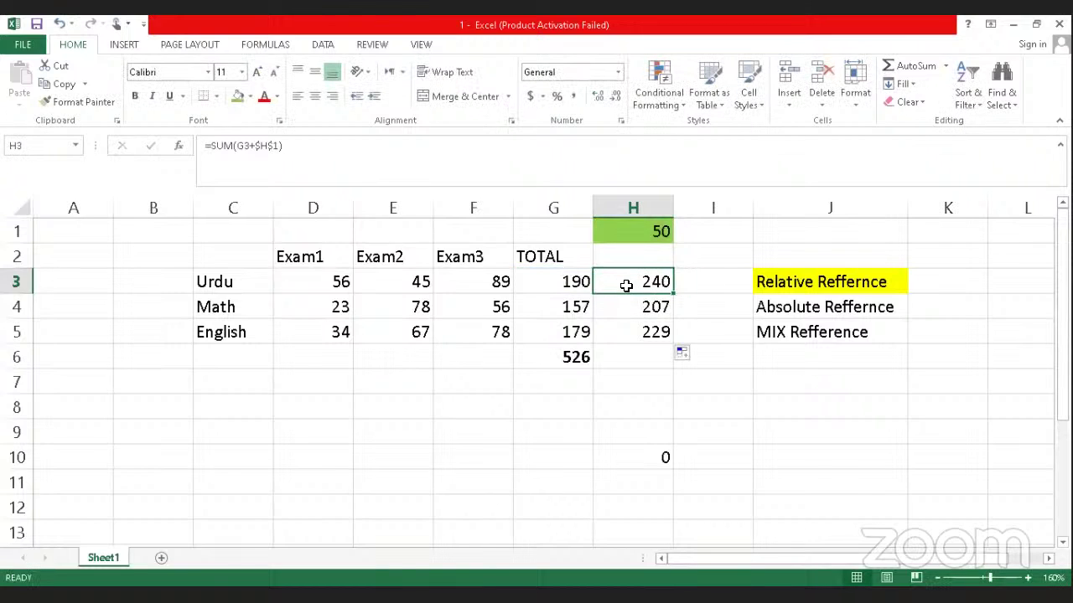
Step: Test the absolute reference by setting the grace value in H1 to 45, 34, 23 and again 45
{"action": "left_click", "coordinate": [627, 228]}
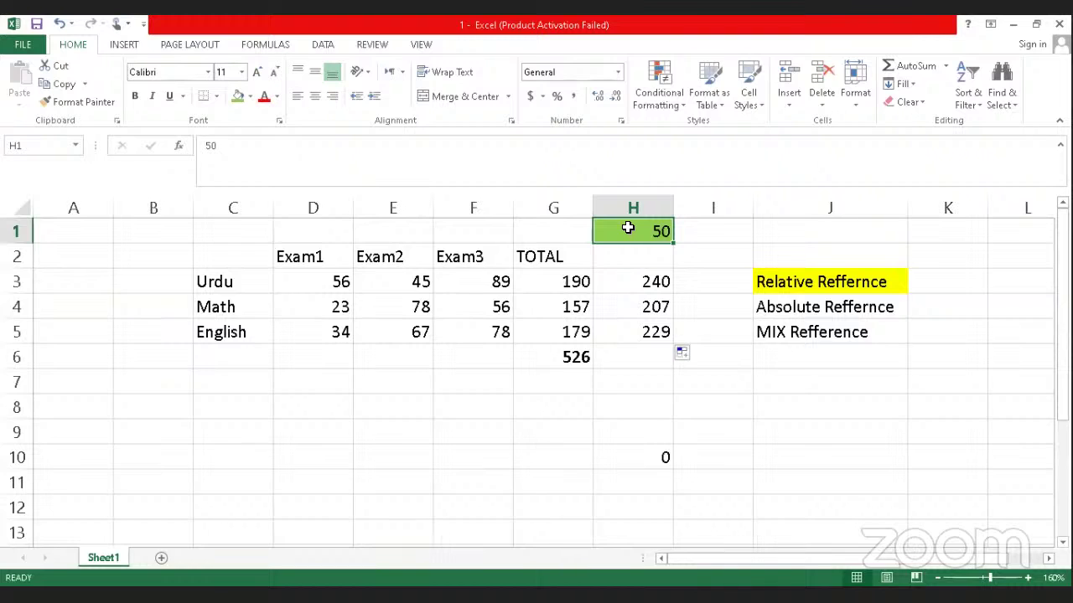
{"action": "type", "text": "45"}
{"action": "left_click", "coordinate": [627, 283]}
{"action": "left_click", "coordinate": [618, 230]}
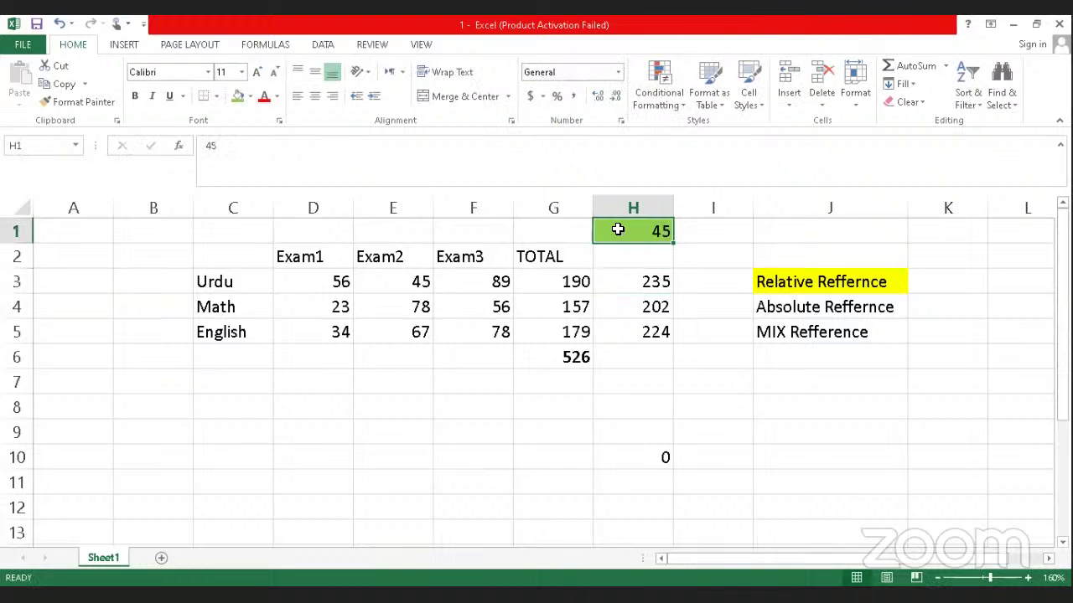
{"action": "type", "text": "34"}
{"action": "left_click", "coordinate": [617, 277]}
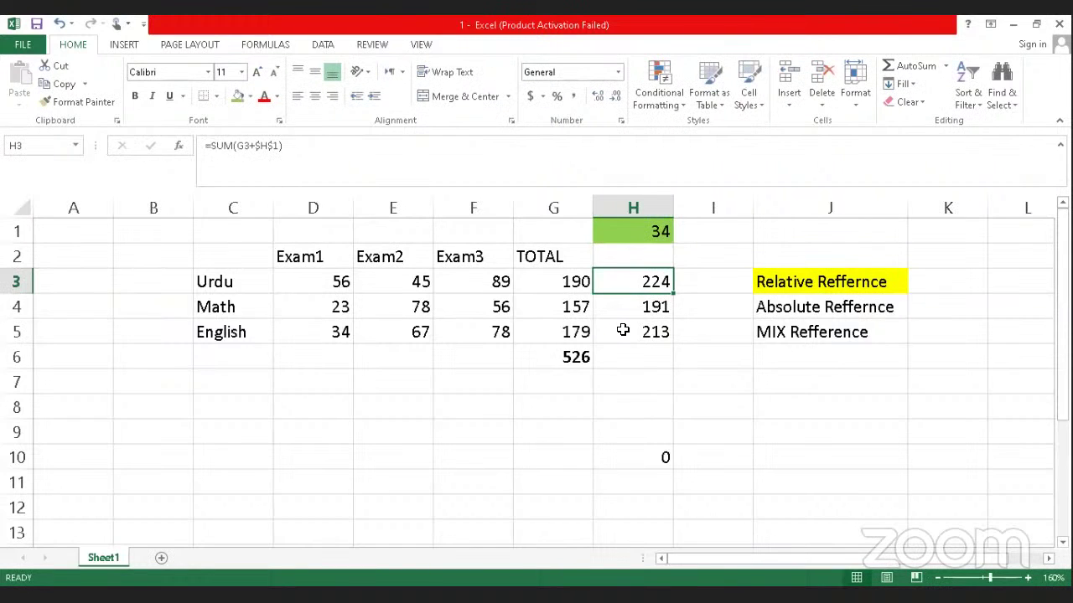
{"action": "left_click", "coordinate": [634, 231]}
{"action": "type", "text": "23"}
{"action": "left_click", "coordinate": [624, 309]}
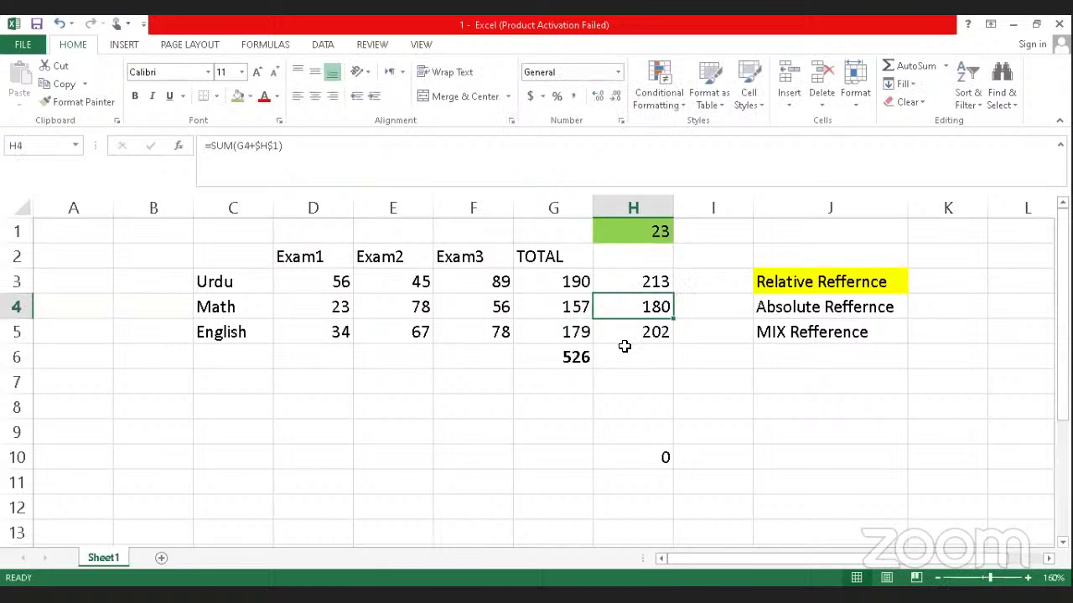
{"action": "left_click", "coordinate": [629, 233]}
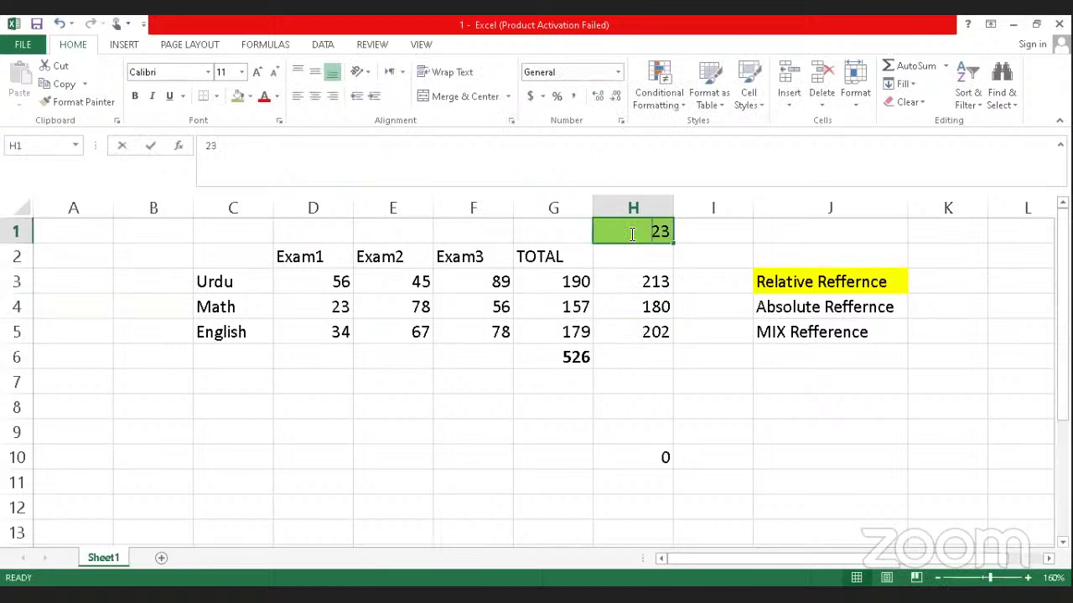
{"action": "type", "text": "45"}
{"action": "left_click", "coordinate": [629, 275]}
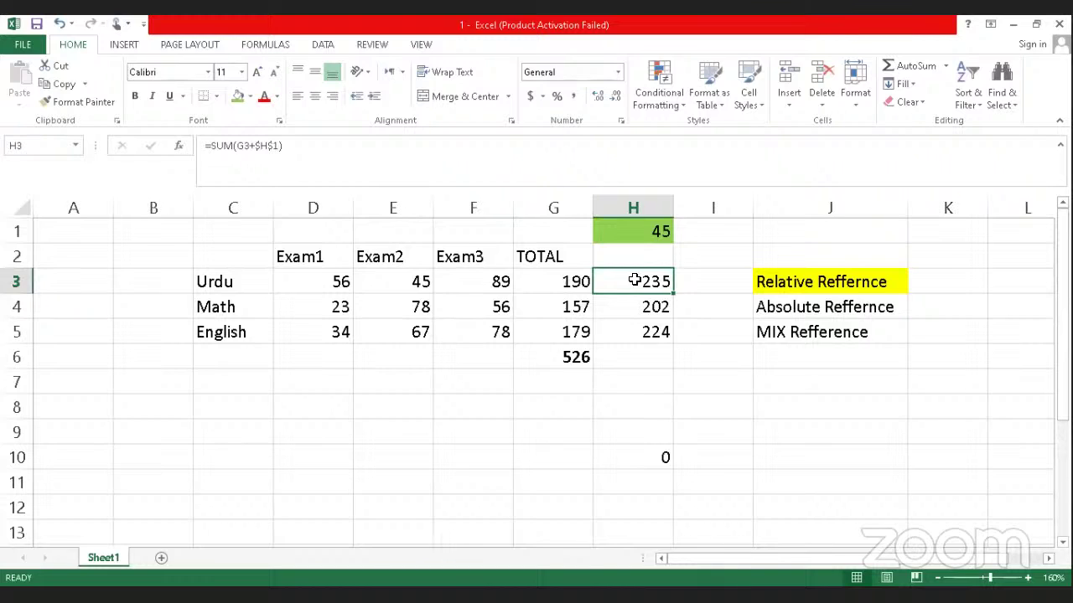
Step: Replace the Urdu row's formula in H3 with the relative percentage-increase formula =G3*(1+H1)
{"action": "type", "text": "="}
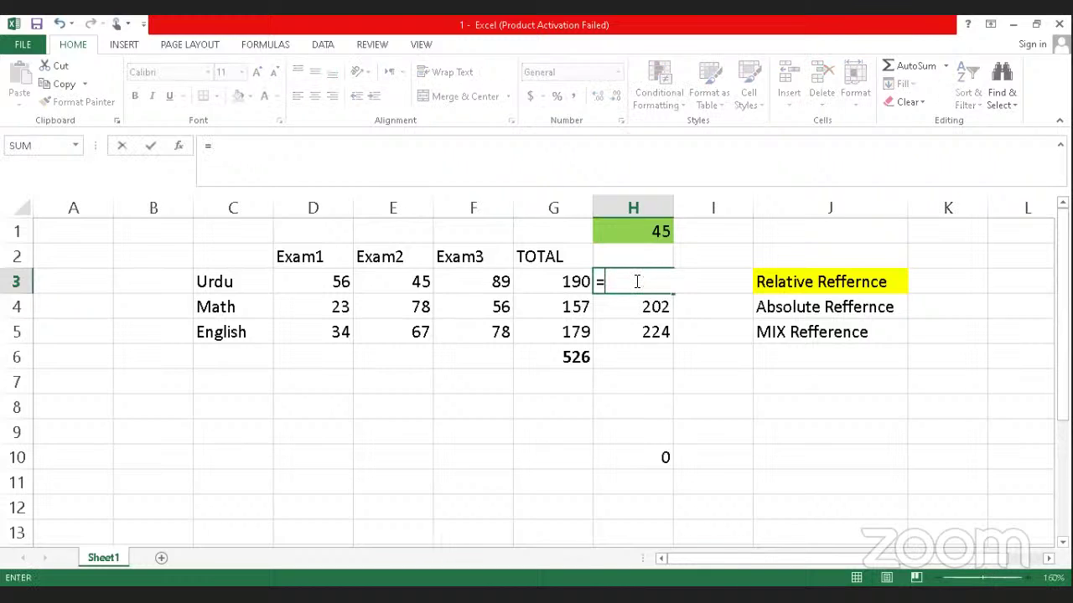
{"action": "left_click", "coordinate": [552, 282]}
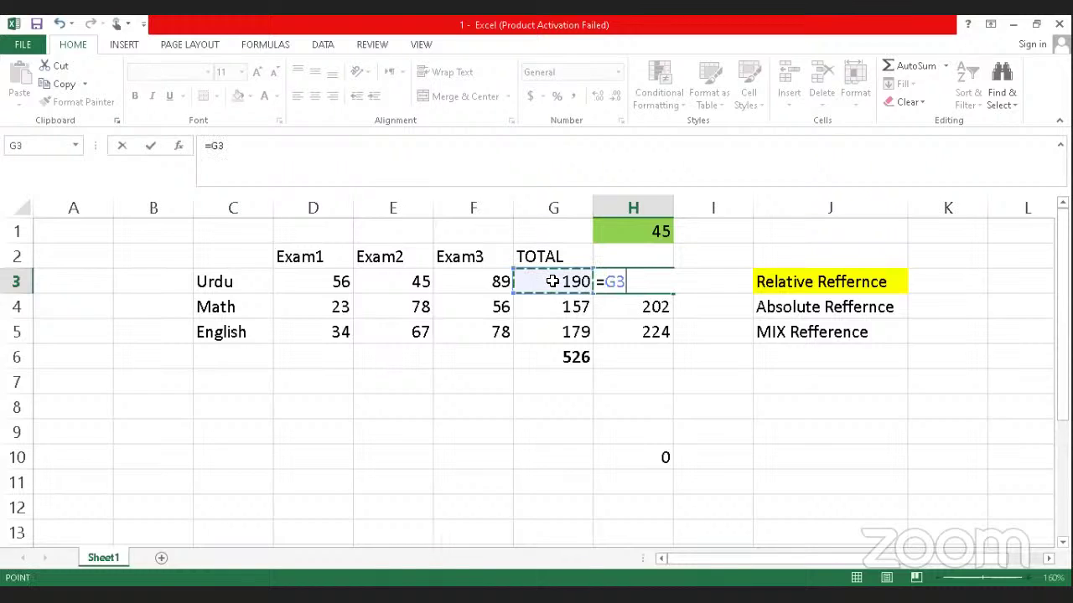
{"action": "type", "text": "*("}
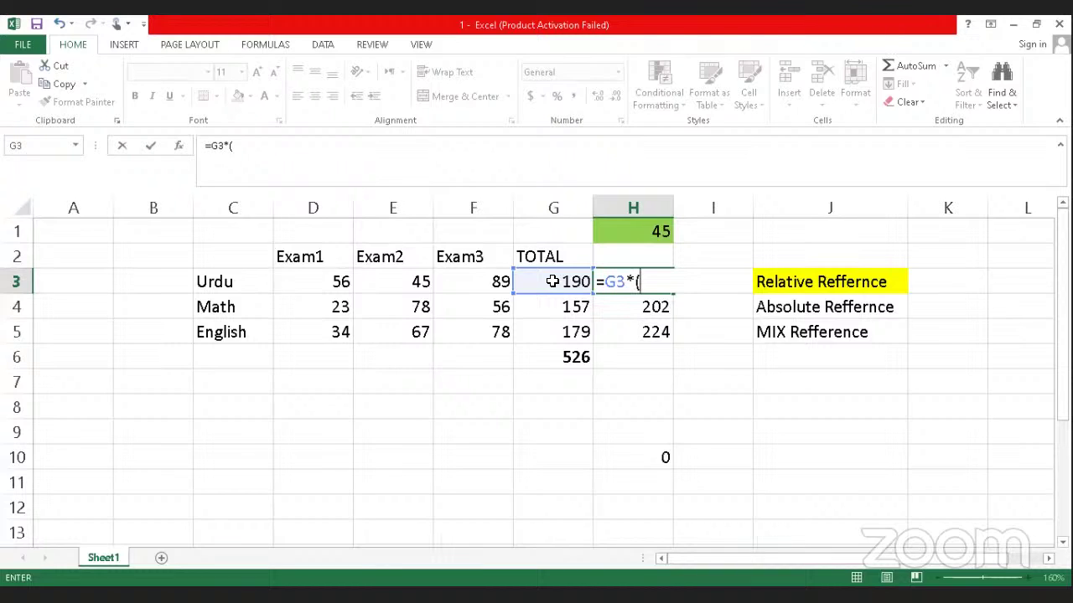
{"action": "type", "text": "1+"}
{"action": "left_click", "coordinate": [635, 228]}
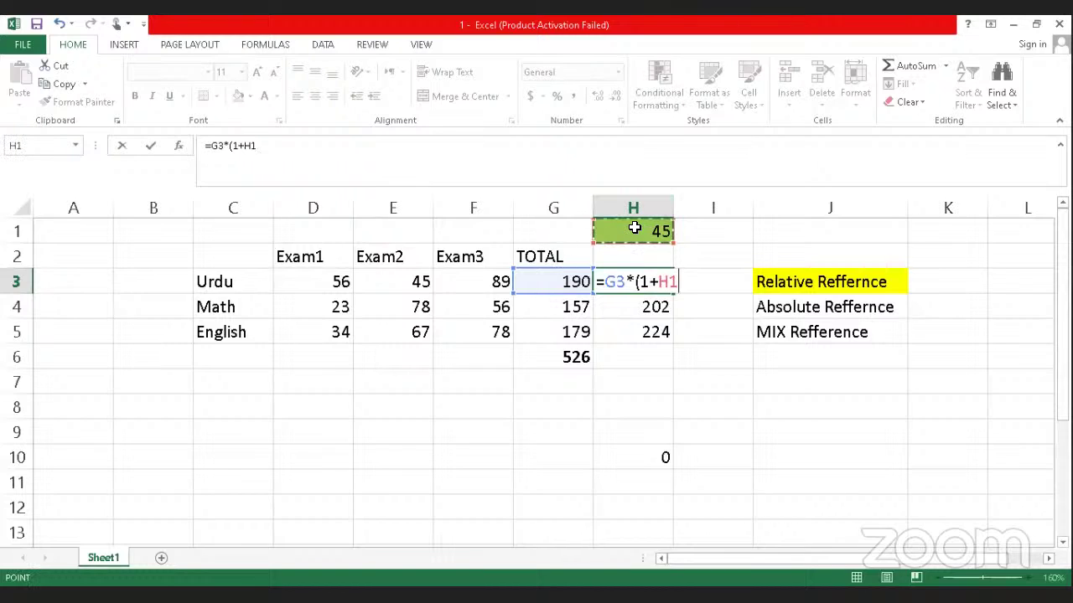
{"action": "type", "text": ")"}
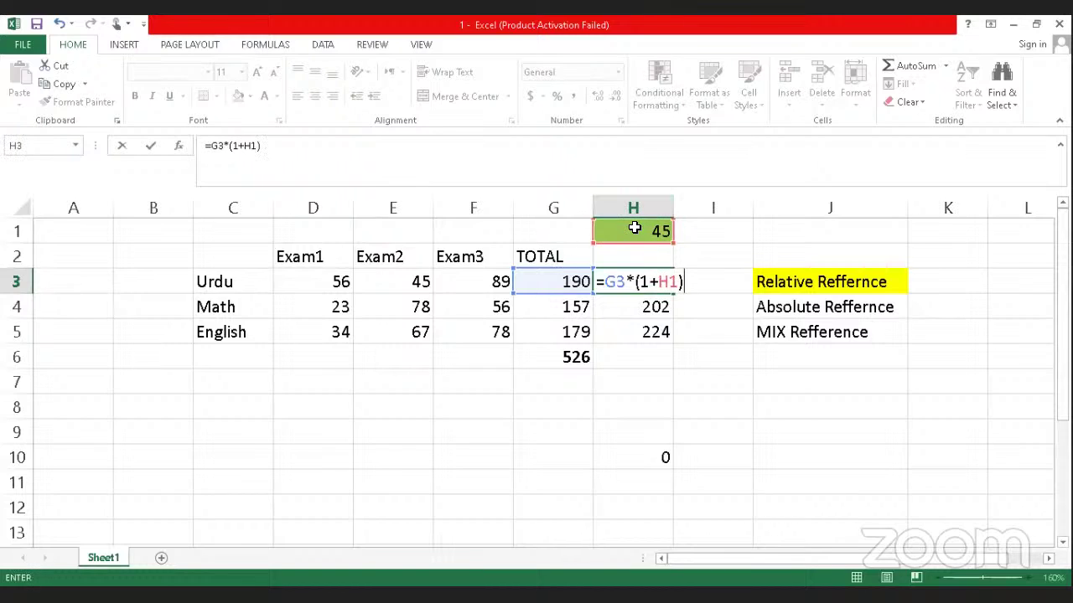
{"action": "key", "text": "Return"}
Step: Set the grace value in H1 to 0.1 and format it as a percentage
{"action": "left_click", "coordinate": [634, 228]}
{"action": "type", "text": "0.1"}
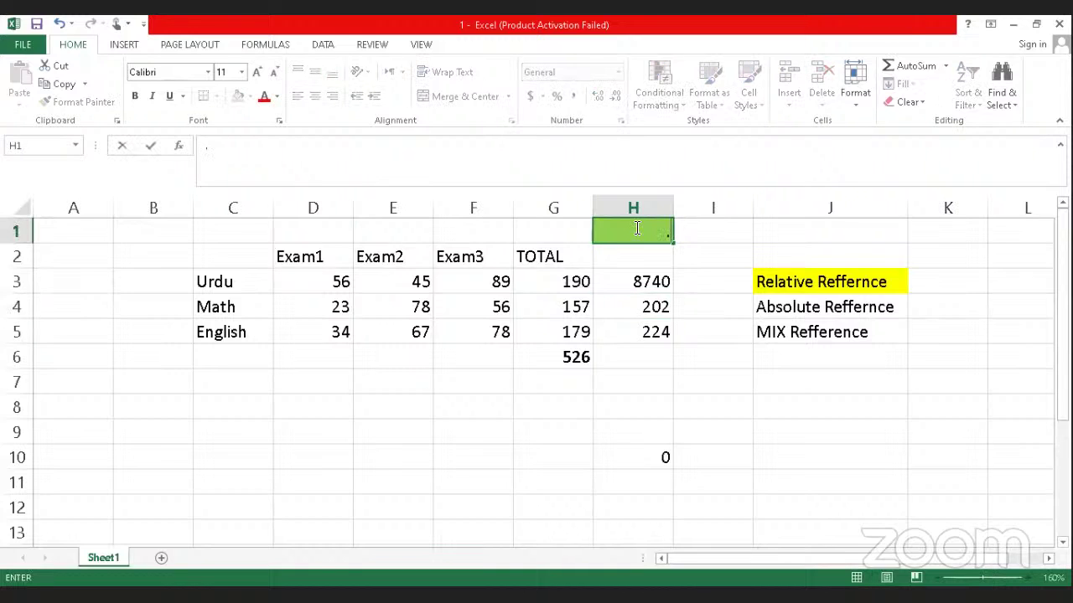
{"action": "key", "text": "Return"}
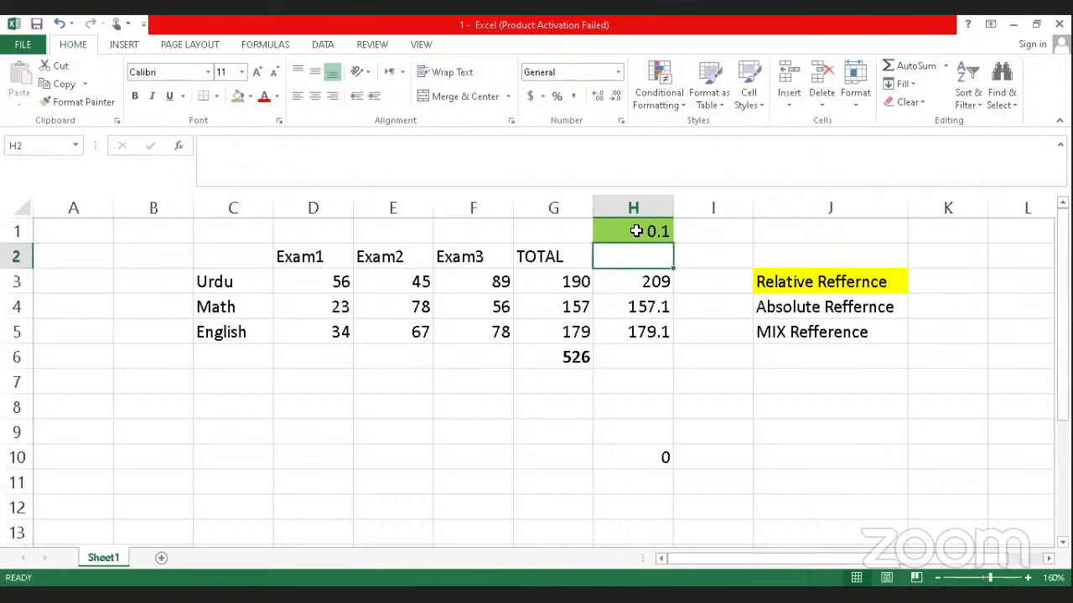
{"action": "left_click", "coordinate": [634, 228]}
{"action": "left_click", "coordinate": [556, 96]}
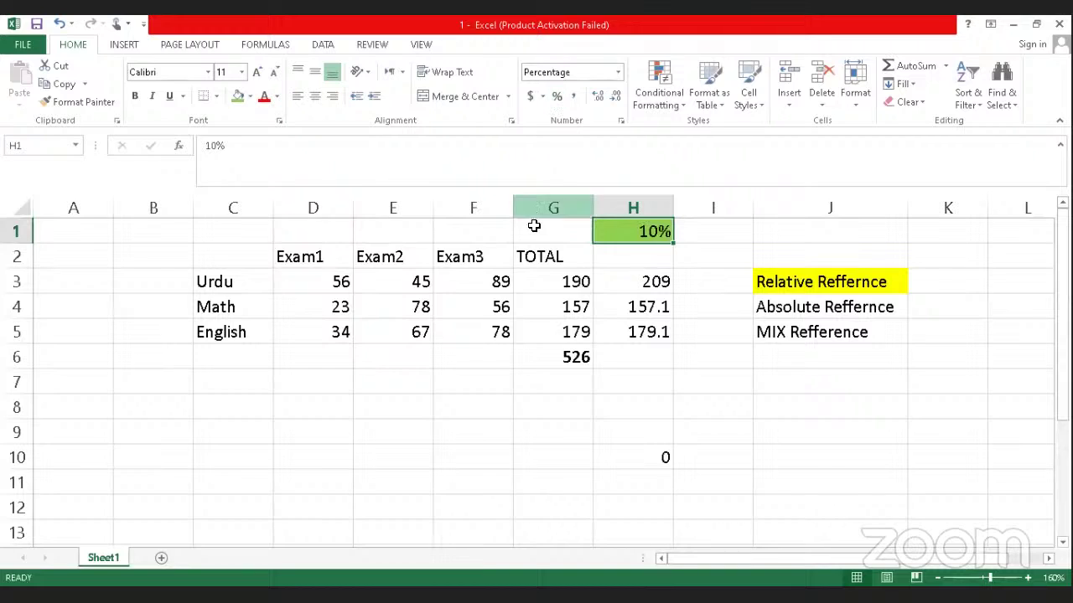
Step: Clear the old formulas in H4:H5 and fill the relative =G3*(1+H1) down from H3 into them
{"action": "left_click", "coordinate": [637, 281]}
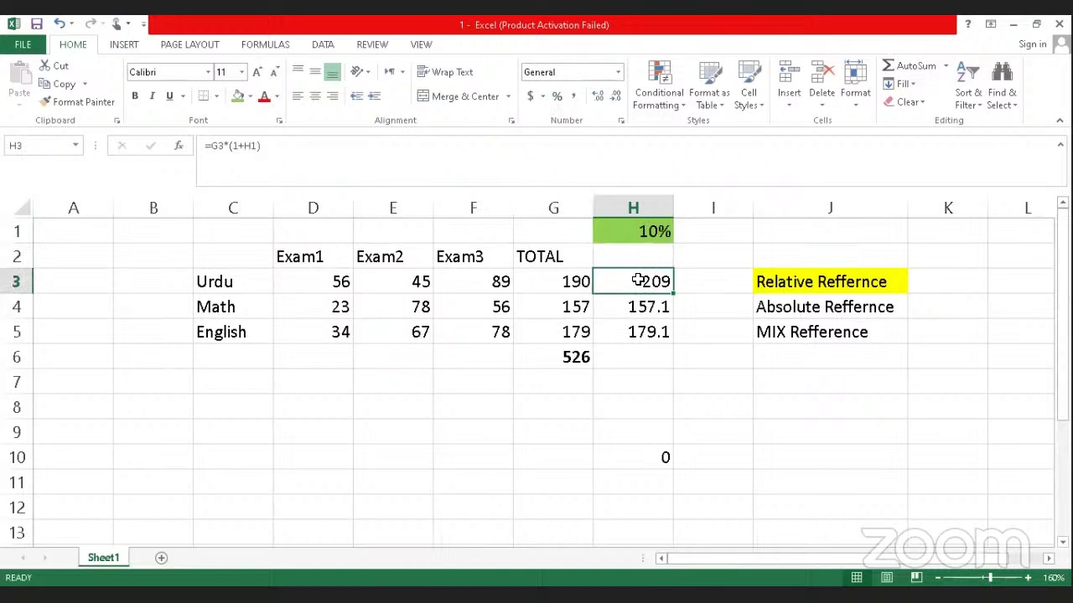
{"action": "key", "text": "ctrl+c"}
{"action": "left_click_drag", "start_coordinate": [637, 305], "coordinate": [637, 333]}
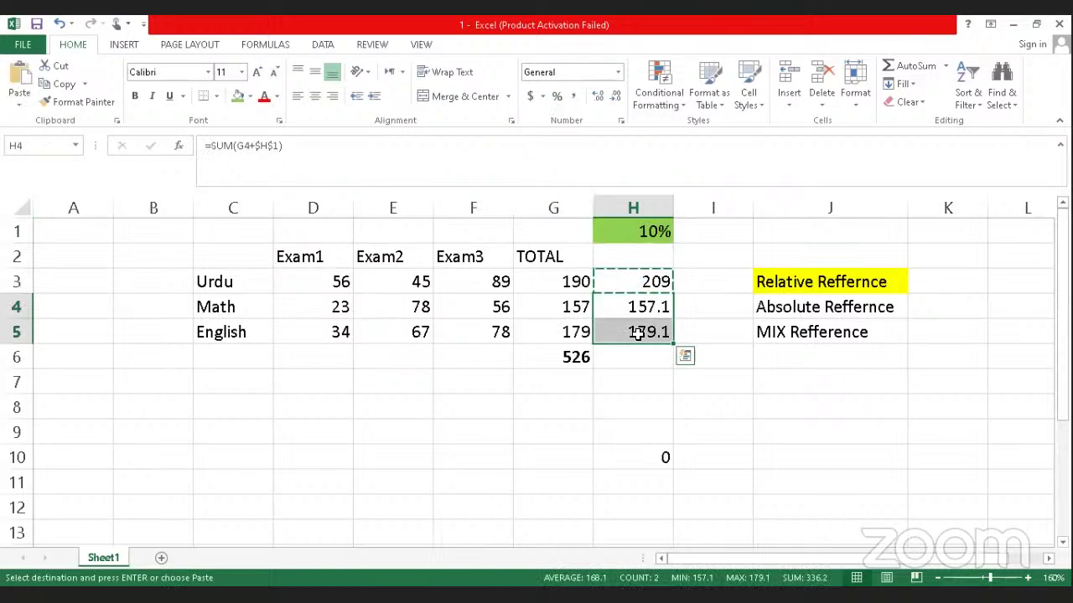
{"action": "key", "text": "Delete"}
{"action": "left_click", "coordinate": [646, 282]}
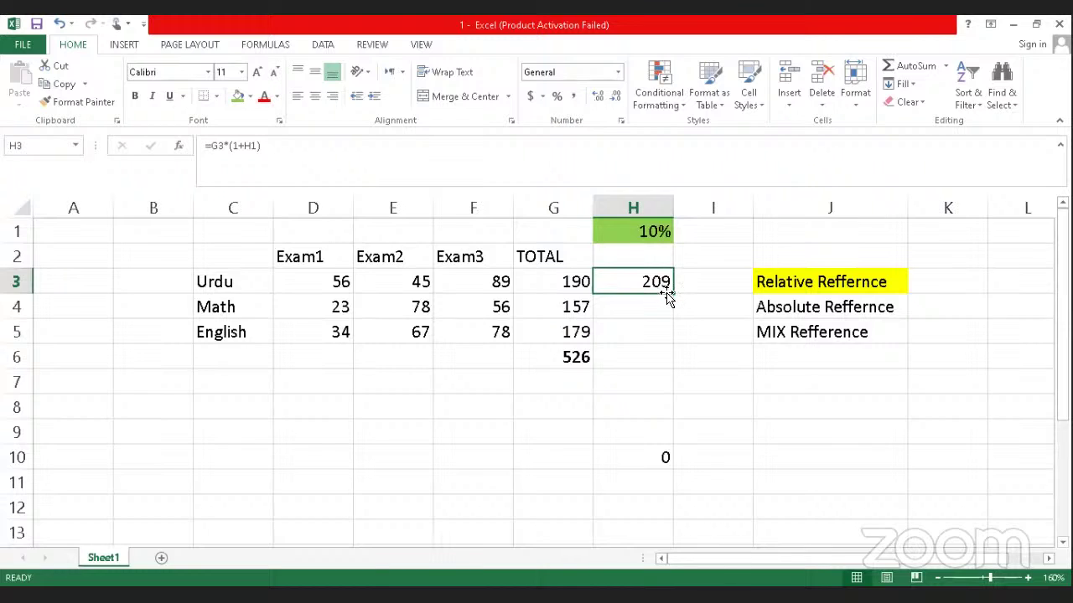
{"action": "left_click_drag", "start_coordinate": [673, 293], "coordinate": [676, 339]}
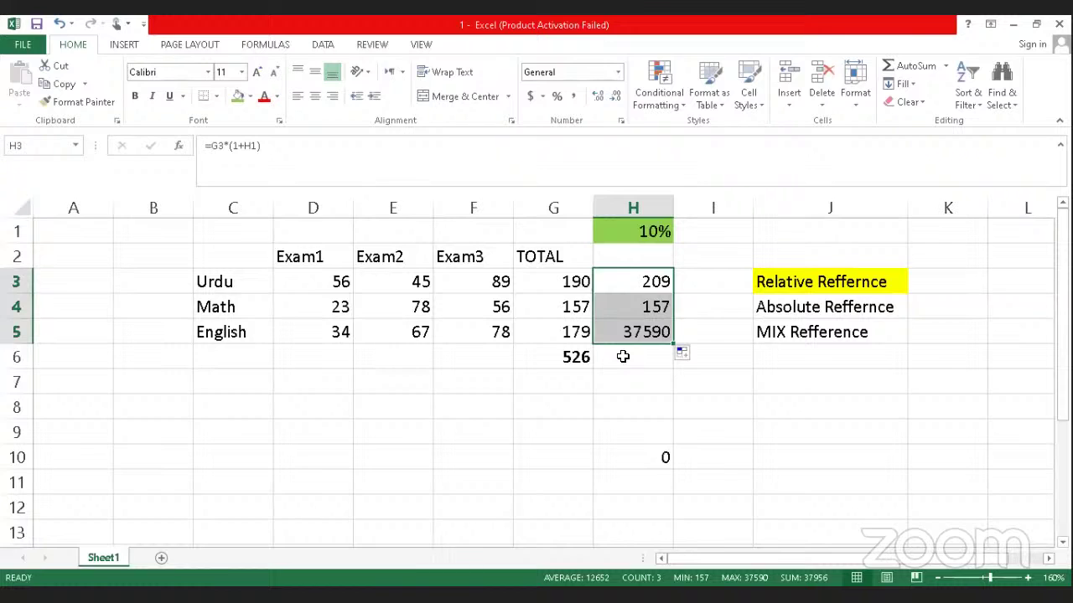
Step: Make the H1 reference in H3 absolute, giving =G3*(1+$H$1), and fill it down to H4:H5
{"action": "left_click", "coordinate": [646, 233]}
{"action": "double_click", "coordinate": [639, 283]}
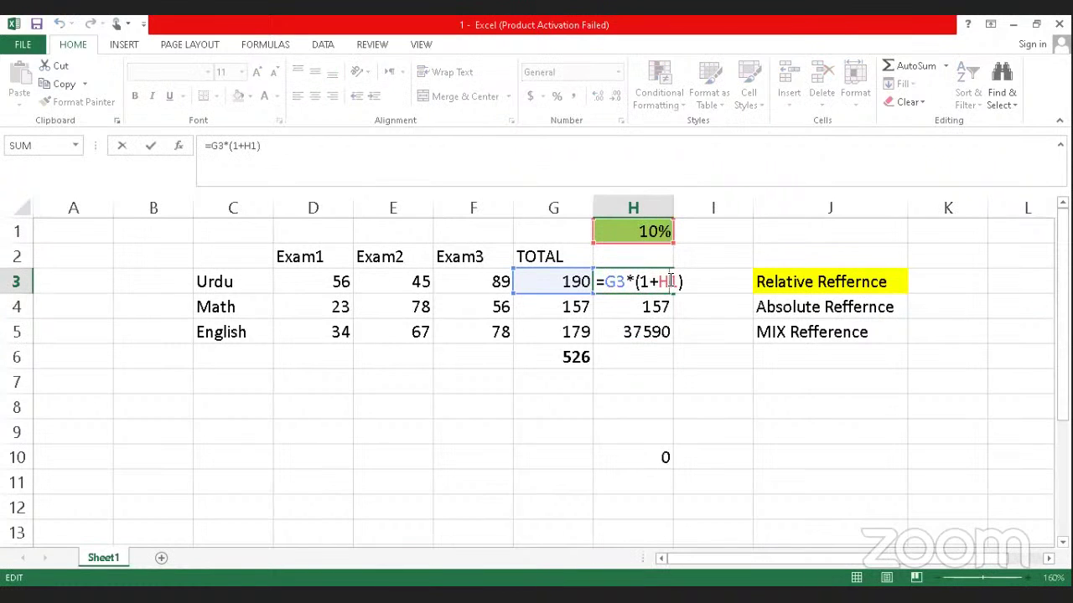
{"action": "key", "text": "F4"}
{"action": "key", "text": "Return"}
{"action": "left_click", "coordinate": [670, 282]}
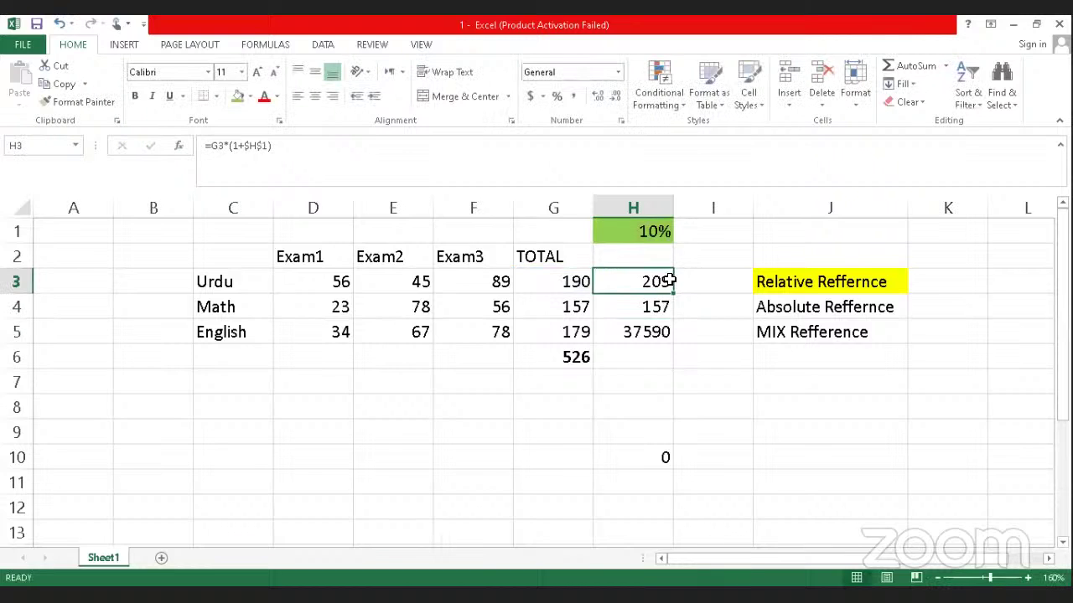
{"action": "left_click_drag", "start_coordinate": [673, 293], "coordinate": [676, 349]}
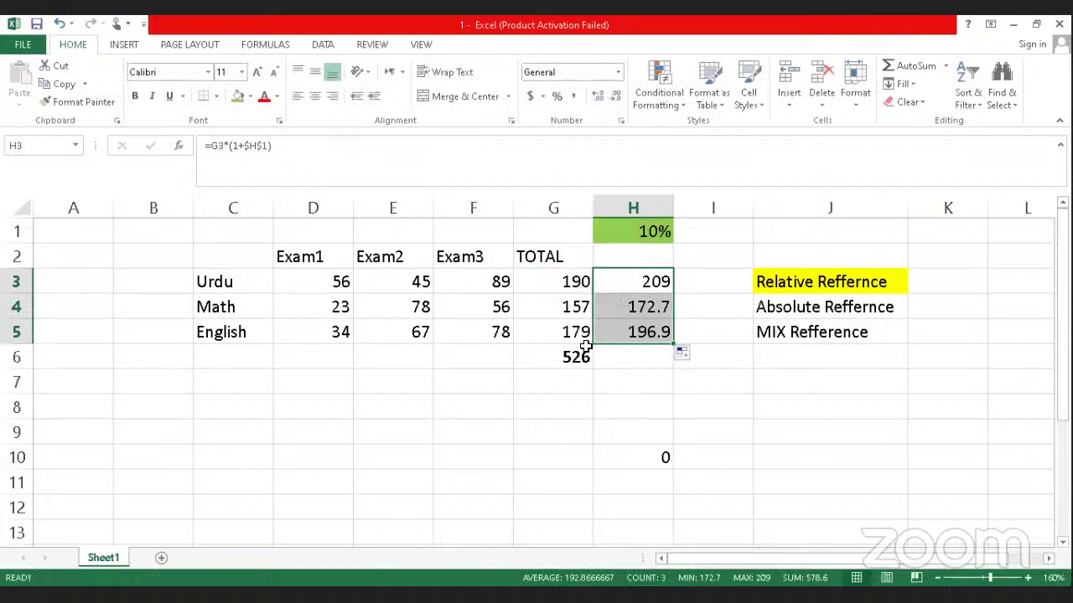
Step: Examine the relative G3 and absolute $H$1 references within the Urdu row's formula in H3
{"action": "left_click", "coordinate": [619, 224]}
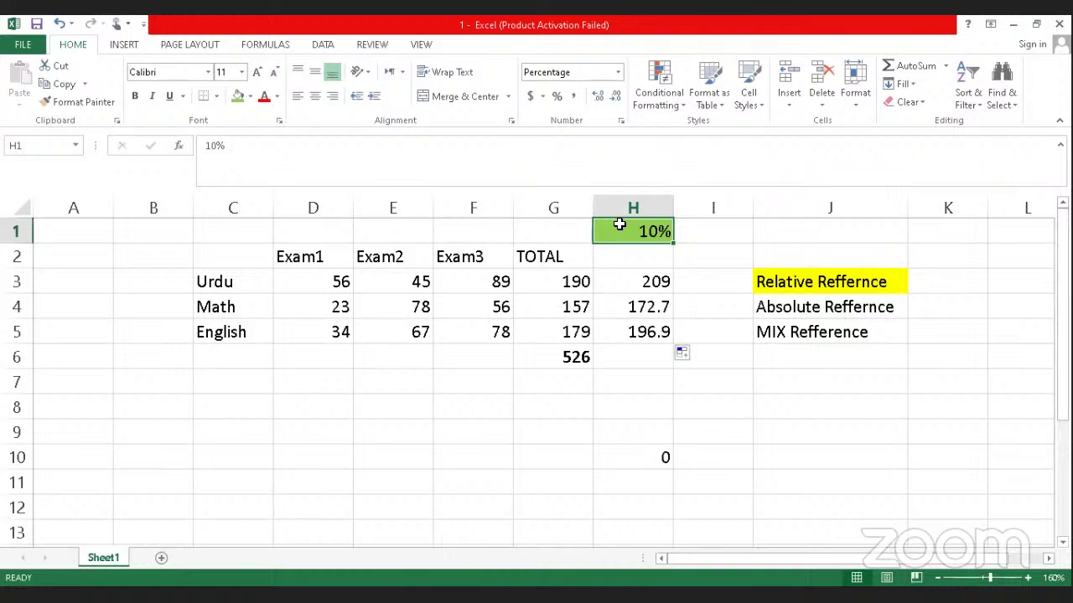
{"action": "double_click", "coordinate": [635, 280]}
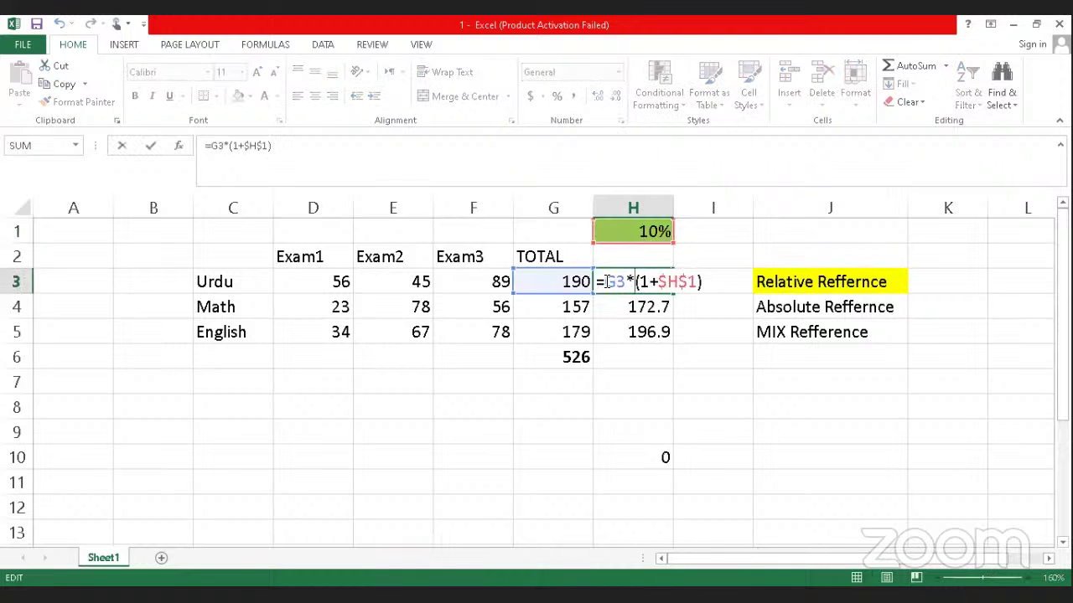
{"action": "left_click_drag", "start_coordinate": [605, 282], "coordinate": [625, 282]}
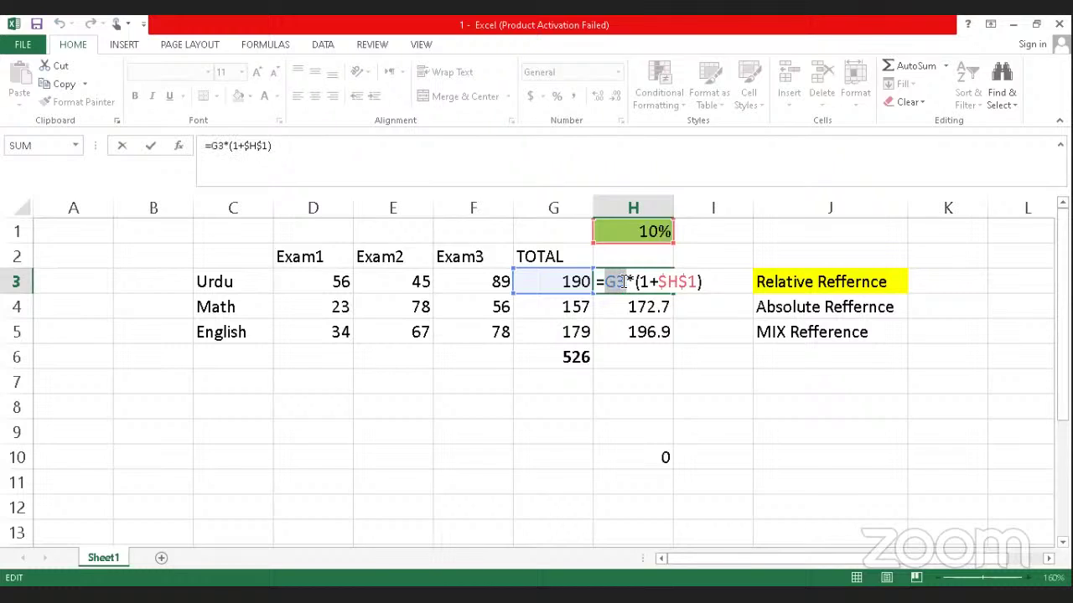
{"action": "left_click_drag", "start_coordinate": [659, 283], "coordinate": [689, 282]}
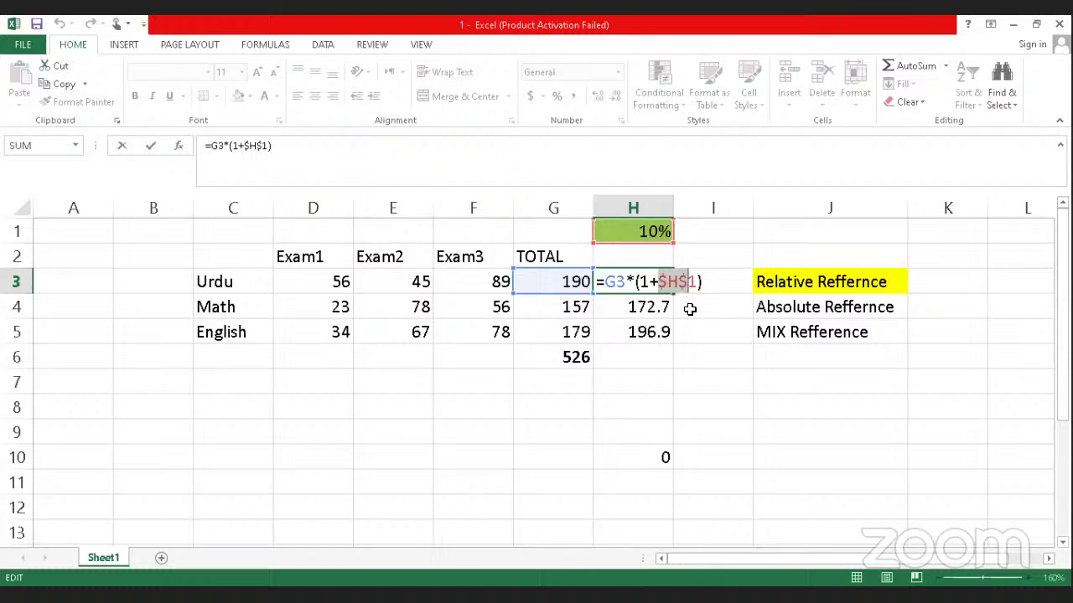
Step: Close the H3 formula and set the grace percentage in H1 to 20%
{"action": "key", "text": "Escape"}
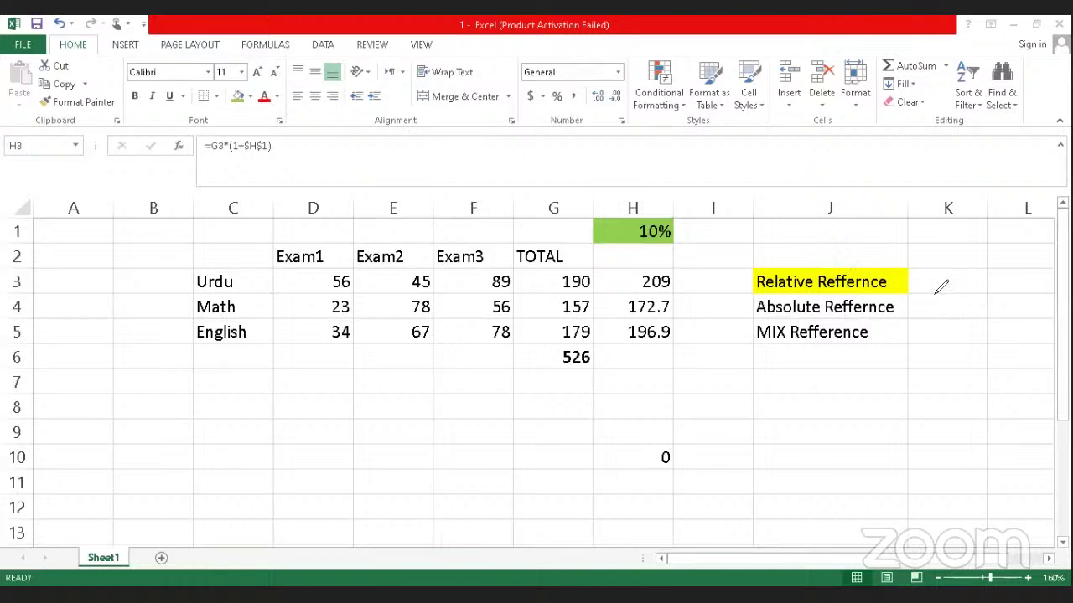
{"action": "mouse_move", "coordinate": [939, 284]}
{"action": "left_mouse_down"}
{"action": "mouse_move", "coordinate": [951, 290]}
{"action": "mouse_move", "coordinate": [931, 308]}
{"action": "mouse_move", "coordinate": [947, 306]}
{"action": "left_mouse_up"}
{"action": "left_click", "coordinate": [628, 222]}
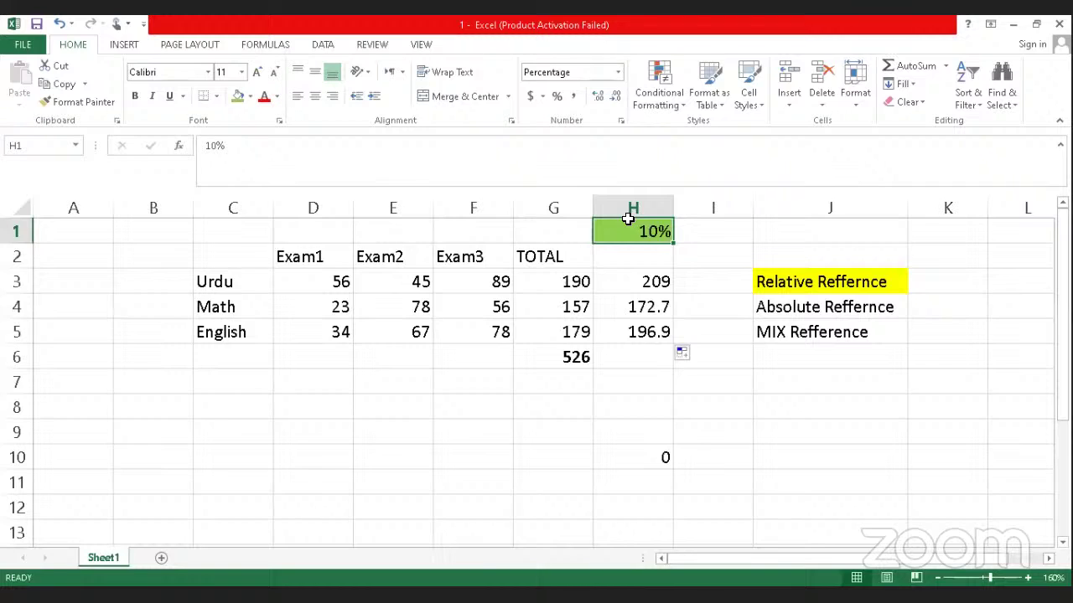
{"action": "type", "text": "20"}
{"action": "key", "text": "Return"}
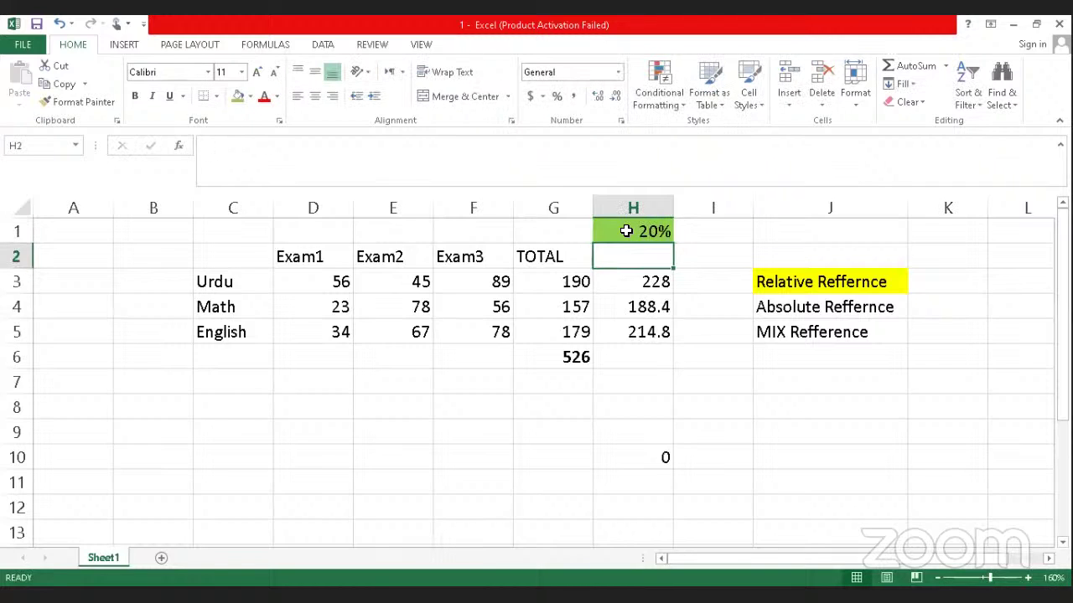
{"action": "left_click", "coordinate": [626, 230]}
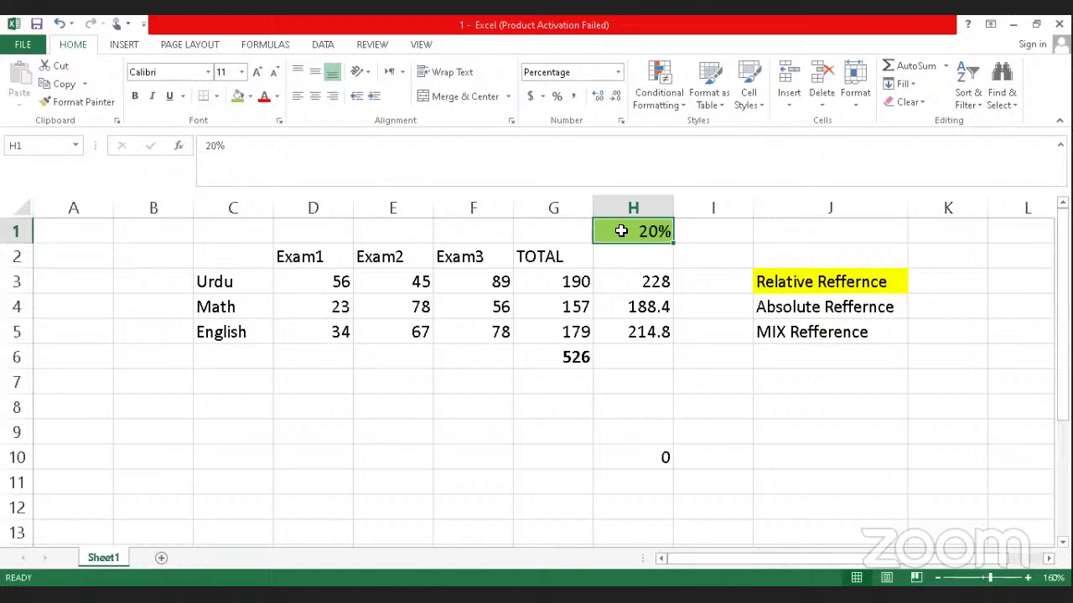
{"action": "left_click", "coordinate": [638, 281]}
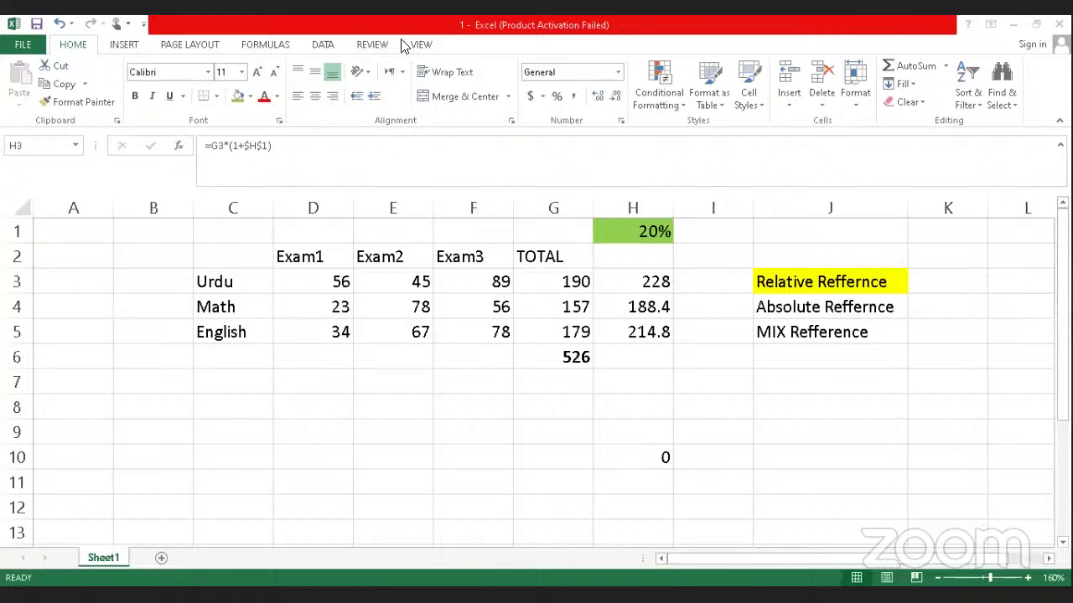
Step: Clear the grace formulas from H3:H5
{"action": "left_click", "coordinate": [660, 283]}
{"action": "key", "text": "Delete"}
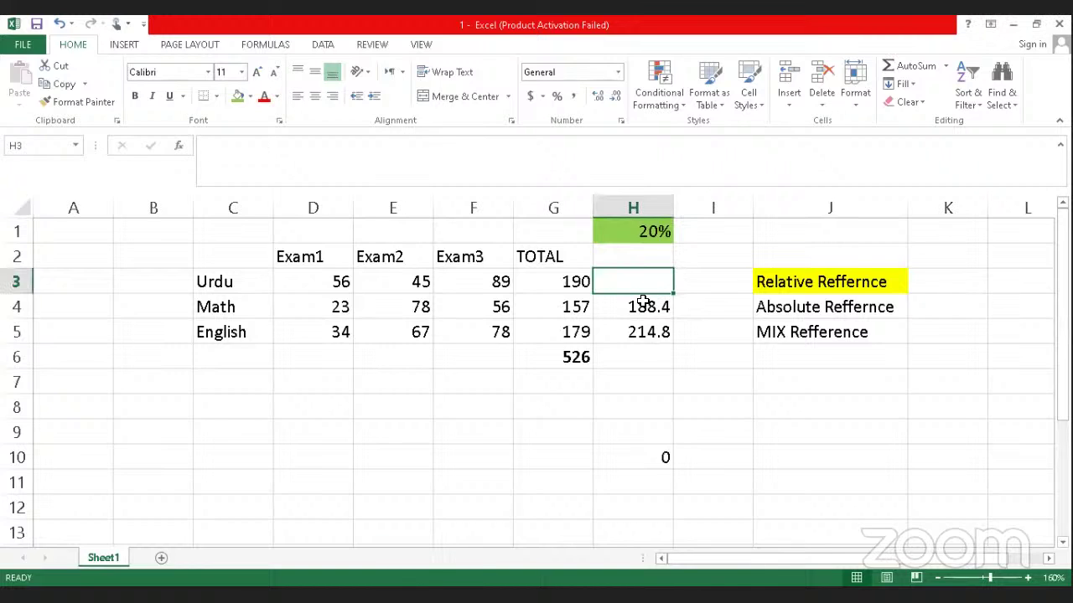
{"action": "left_click_drag", "start_coordinate": [647, 302], "coordinate": [643, 342]}
{"action": "key", "text": "Delete"}
{"action": "left_click", "coordinate": [636, 283]}
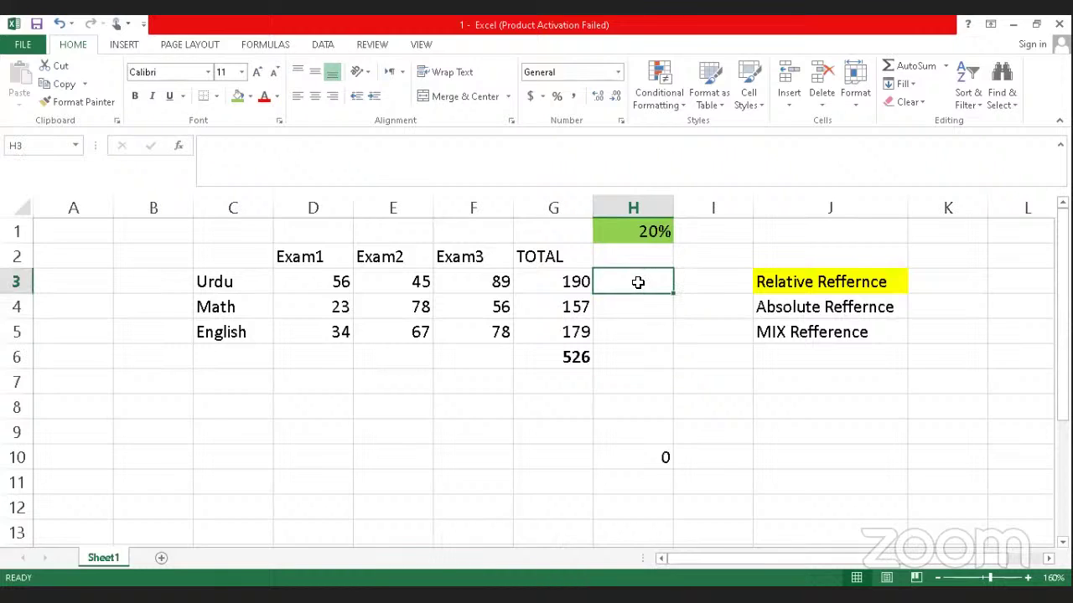
Step: Format H1 in comma style instead of percentage and set its grace value to 10
{"action": "left_click", "coordinate": [642, 249]}
{"action": "left_click", "coordinate": [640, 239]}
{"action": "left_click", "coordinate": [574, 96]}
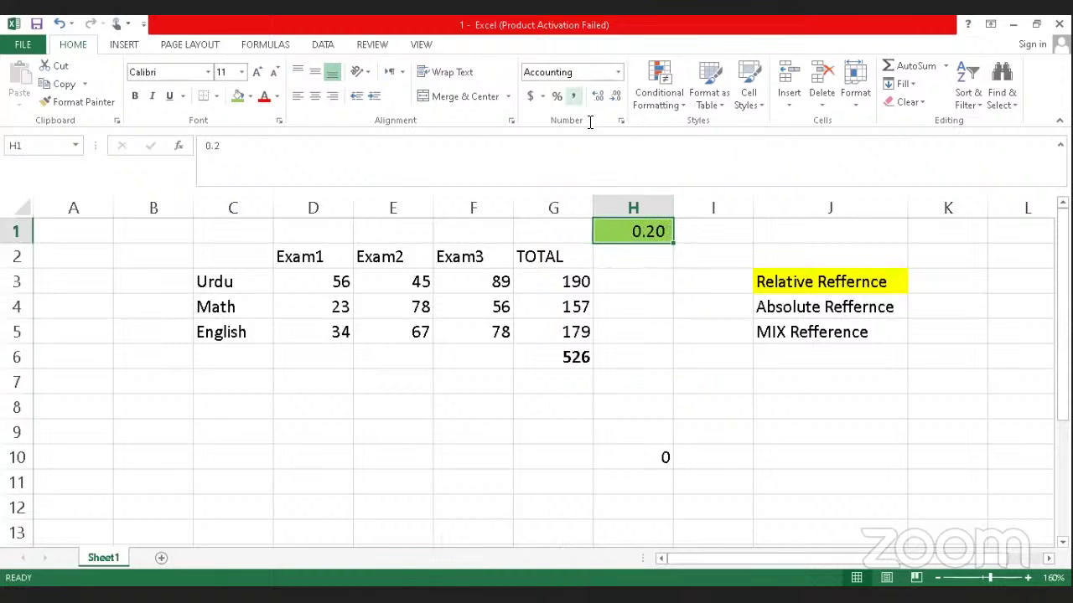
{"action": "type", "text": "10"}
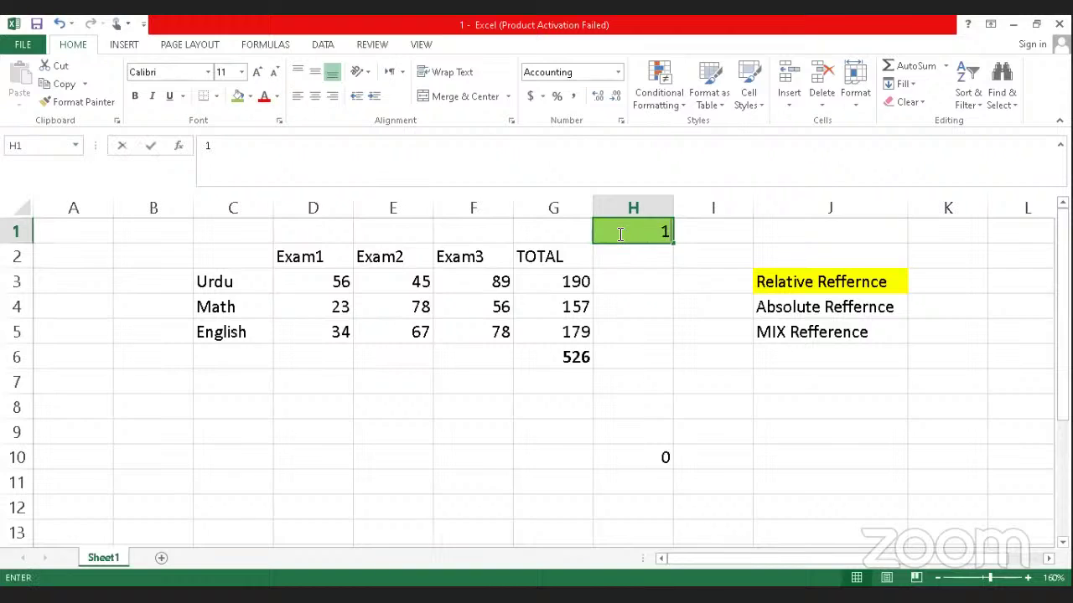
Step: Start a SUM formula in H3 that adds the grace value in H1 to the Urdu total in G3
{"action": "left_click", "coordinate": [637, 286]}
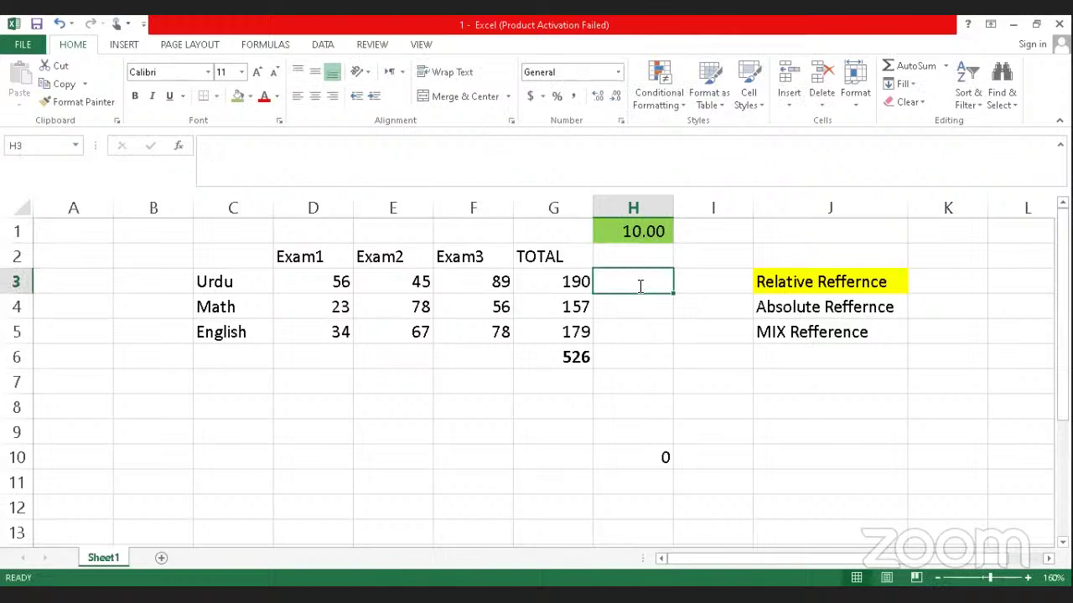
{"action": "type", "text": "=s"}
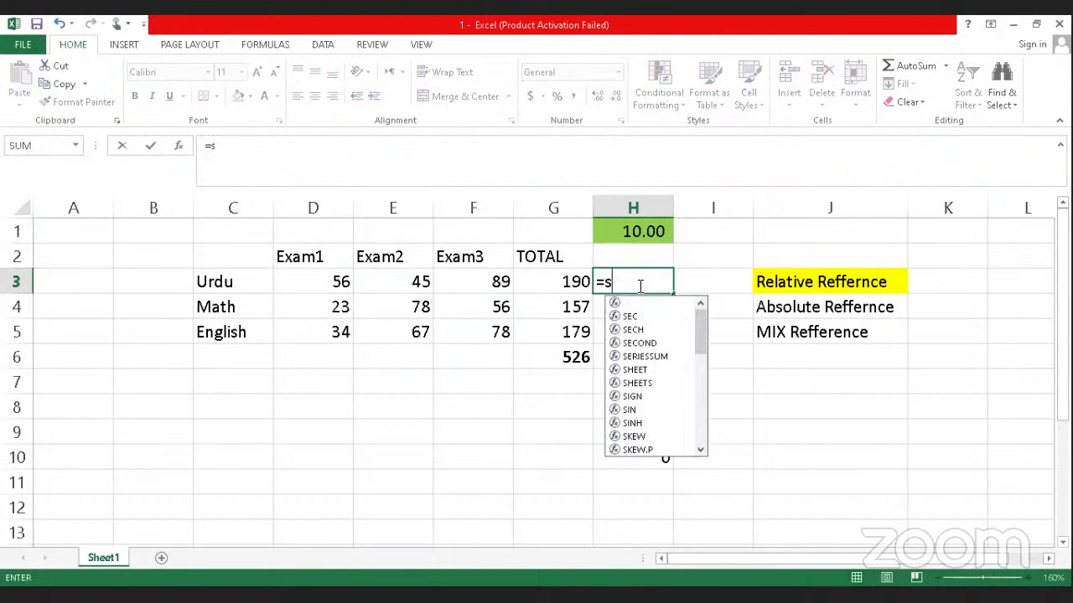
{"action": "type", "text": "um("}
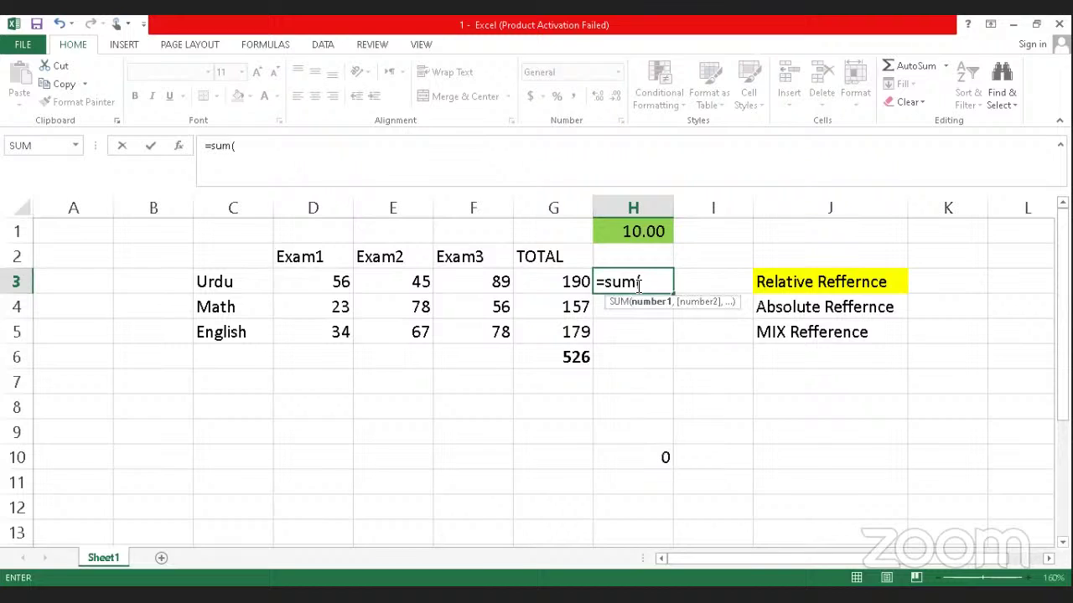
{"action": "left_click", "coordinate": [567, 279]}
{"action": "type", "text": "+"}
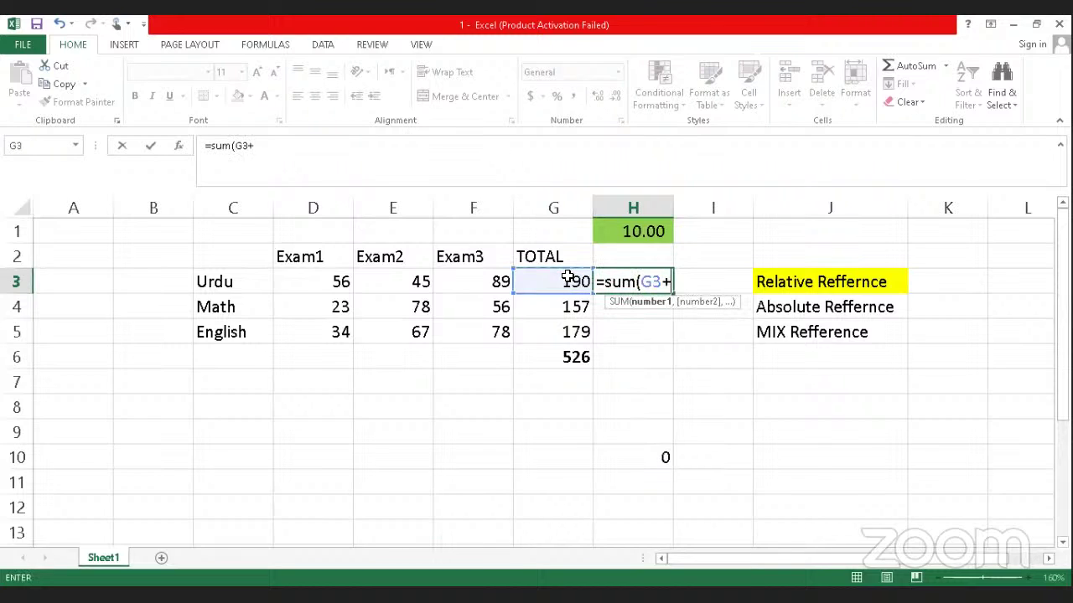
{"action": "left_click", "coordinate": [616, 233]}
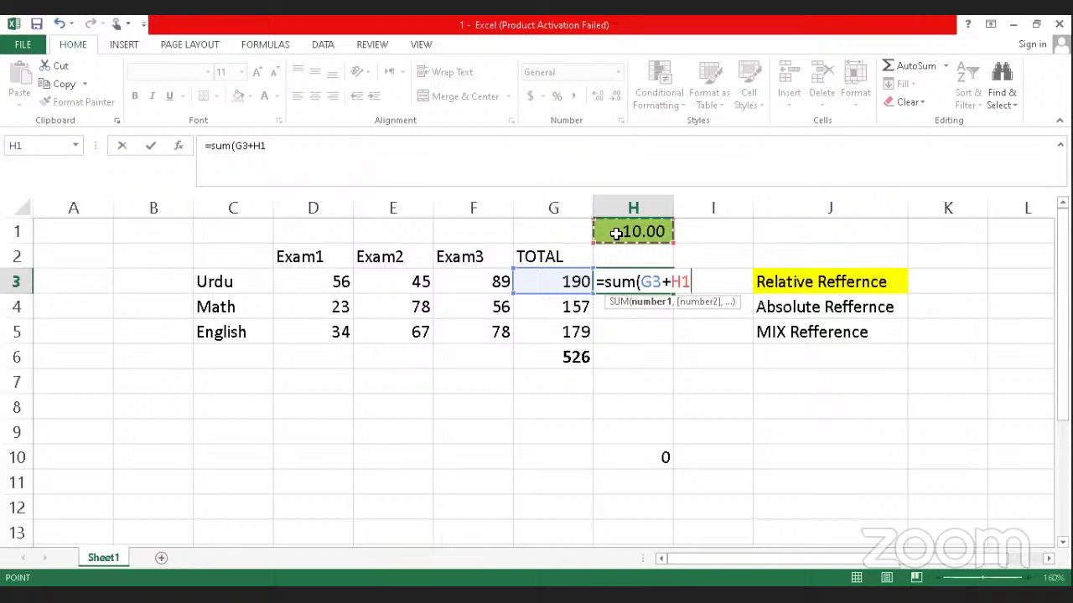
Step: Cycle the H1 reference through its reference types, complete H3 as =SUM(G3+$H$1), and fill it down to H4:H5
{"action": "key", "text": "F4"}
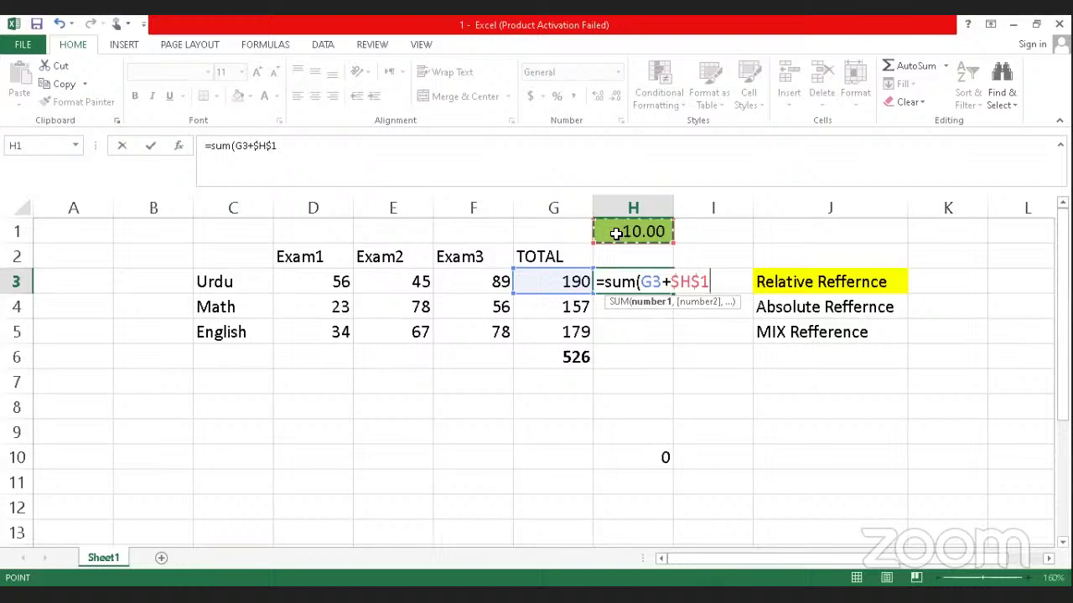
{"action": "key", "text": "F4"}
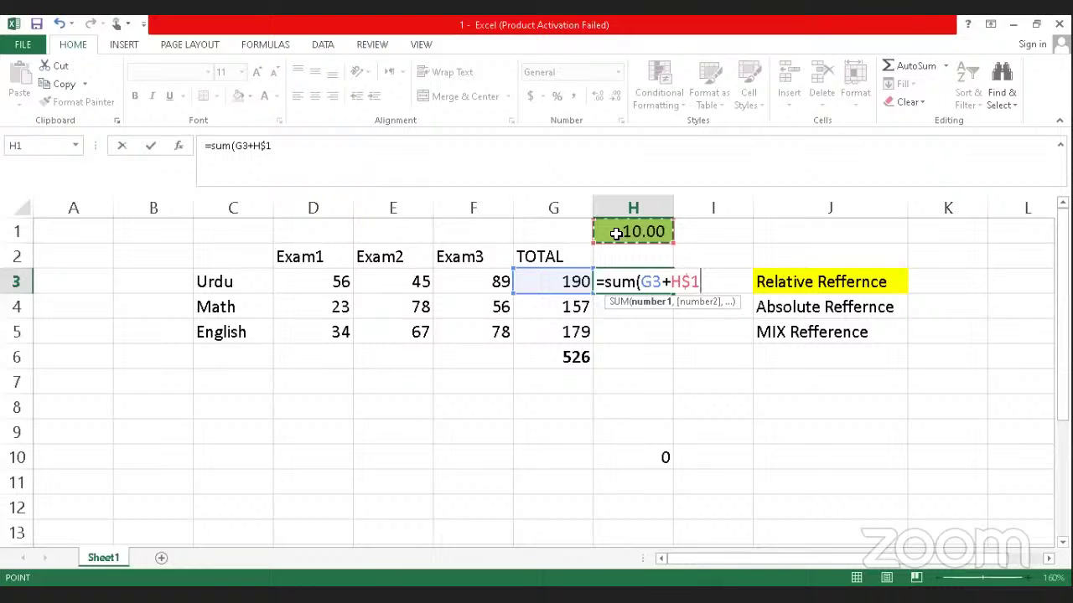
{"action": "key", "text": "F4"}
{"action": "key", "text": "F4"}
{"action": "key", "text": "F4"}
{"action": "key", "text": "F4"}
{"action": "key", "text": "F4"}
{"action": "key", "text": "F4"}
{"action": "key", "text": "F4"}
{"action": "key", "text": "F4"}
{"action": "key", "text": "F4"}
{"action": "key", "text": "F4"}
{"action": "key", "text": "F4"}
{"action": "key", "text": "F4"}
{"action": "key", "text": "F4"}
{"action": "key", "text": "F4"}
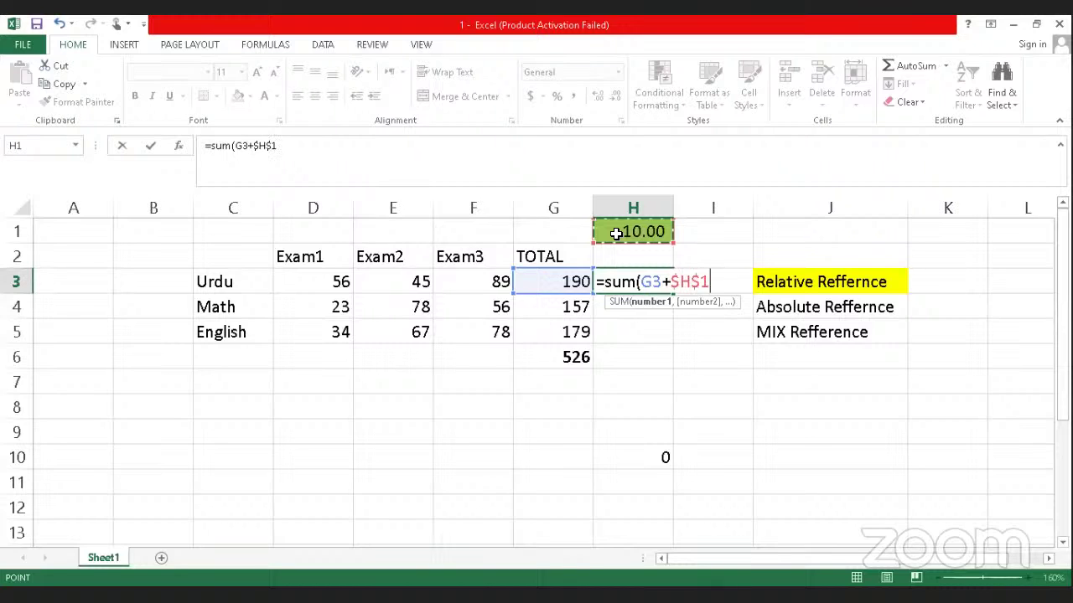
{"action": "key", "text": "F4"}
{"action": "key", "text": "F4"}
{"action": "key", "text": "F4"}
{"action": "key", "text": "F4"}
{"action": "key", "text": "F4"}
{"action": "key", "text": "F4"}
{"action": "key", "text": "F4"}
{"action": "key", "text": "F4"}
{"action": "key", "text": "F4"}
{"action": "key", "text": "F4"}
{"action": "key", "text": "F4"}
{"action": "key", "text": "F4"}
{"action": "key", "text": "F4"}
{"action": "type", "text": ")"}
{"action": "key", "text": "Return"}
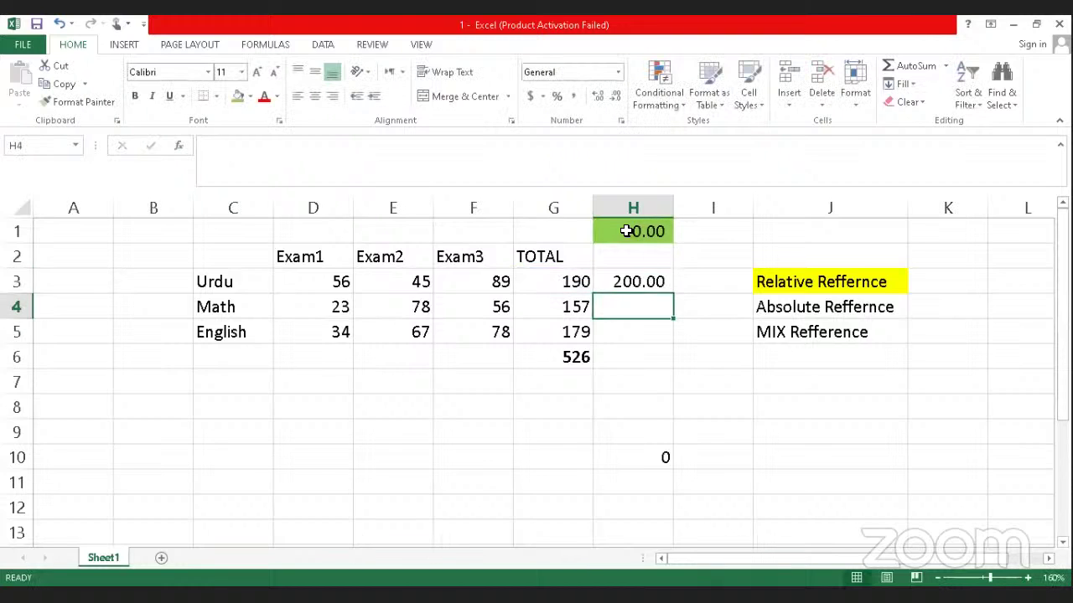
{"action": "left_click", "coordinate": [651, 270]}
{"action": "left_click_drag", "start_coordinate": [673, 293], "coordinate": [675, 337]}
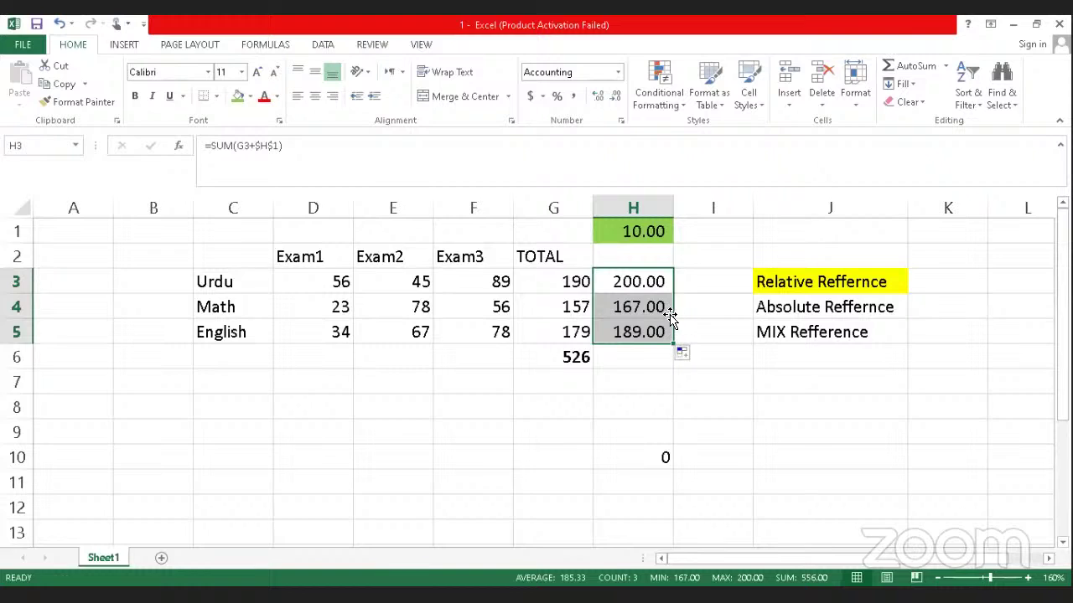
Step: Examine the relative G4 and absolute $H$1 references in the Math row's formula in H4 as an example of mixed referencing
{"action": "double_click", "coordinate": [650, 298]}
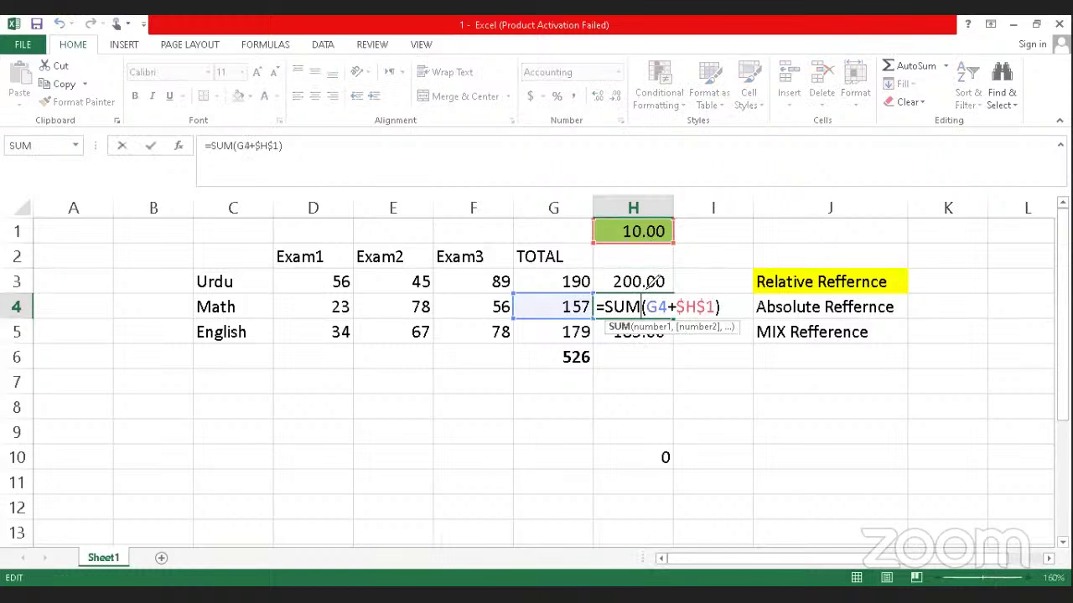
{"action": "mouse_move", "coordinate": [658, 290]}
{"action": "left_mouse_down"}
{"action": "mouse_move", "coordinate": [647, 321]}
{"action": "mouse_move", "coordinate": [670, 290]}
{"action": "mouse_move", "coordinate": [700, 285]}
{"action": "mouse_move", "coordinate": [683, 317]}
{"action": "mouse_move", "coordinate": [729, 318]}
{"action": "mouse_move", "coordinate": [710, 282]}
{"action": "left_mouse_up"}
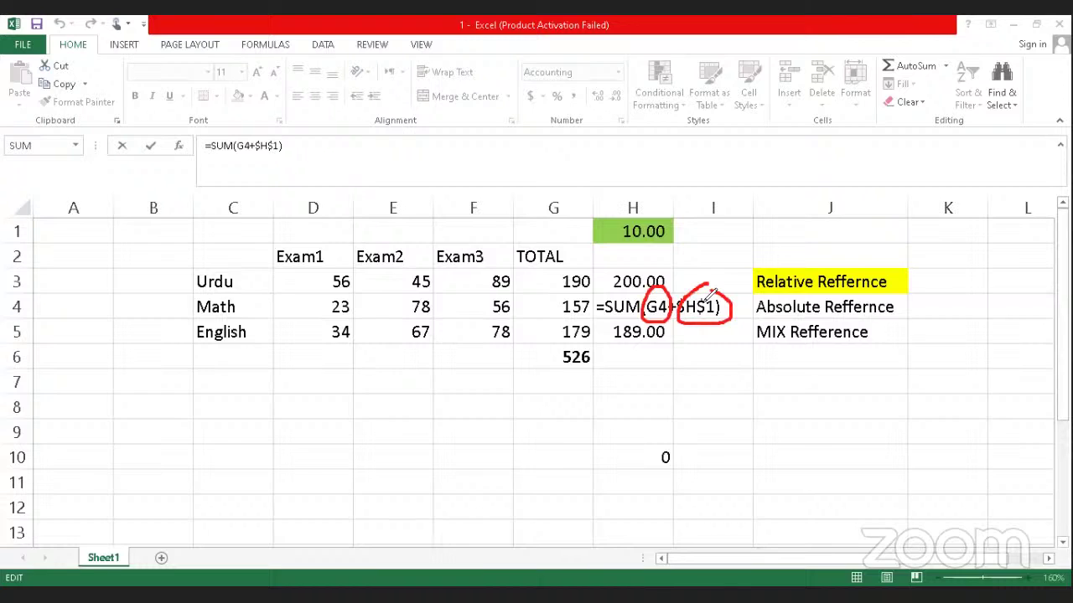
{"action": "mouse_move", "coordinate": [754, 317]}
{"action": "left_mouse_down"}
{"action": "mouse_move", "coordinate": [904, 323]}
{"action": "mouse_move", "coordinate": [867, 340]}
{"action": "mouse_move", "coordinate": [743, 344]}
{"action": "mouse_move", "coordinate": [752, 316]}
{"action": "left_mouse_up"}
{"action": "left_click", "coordinate": [918, 318]}
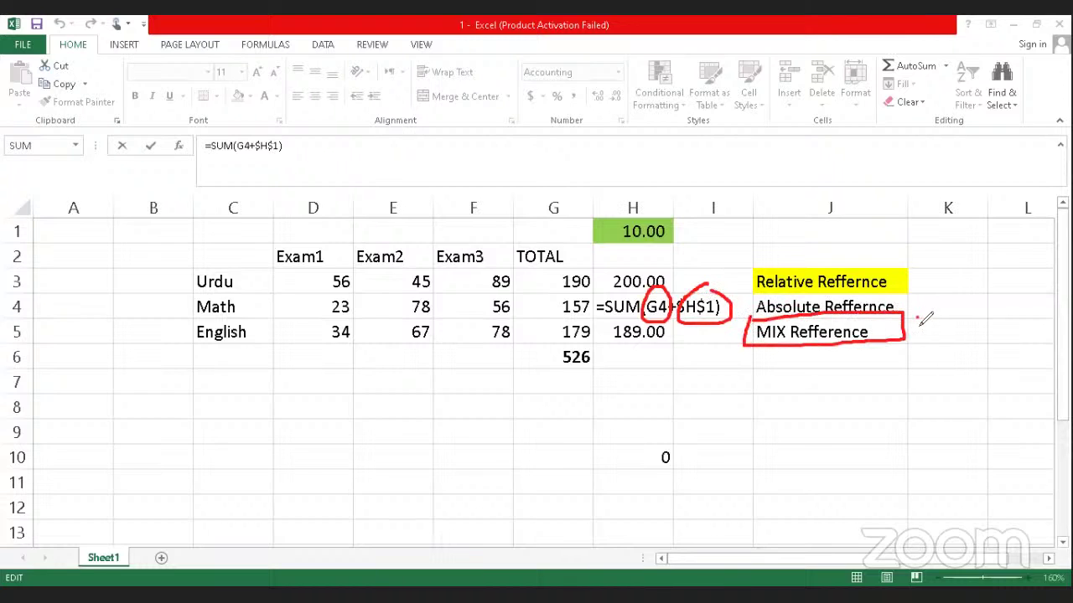
{"action": "left_click_drag", "start_coordinate": [918, 322], "coordinate": [959, 319]}
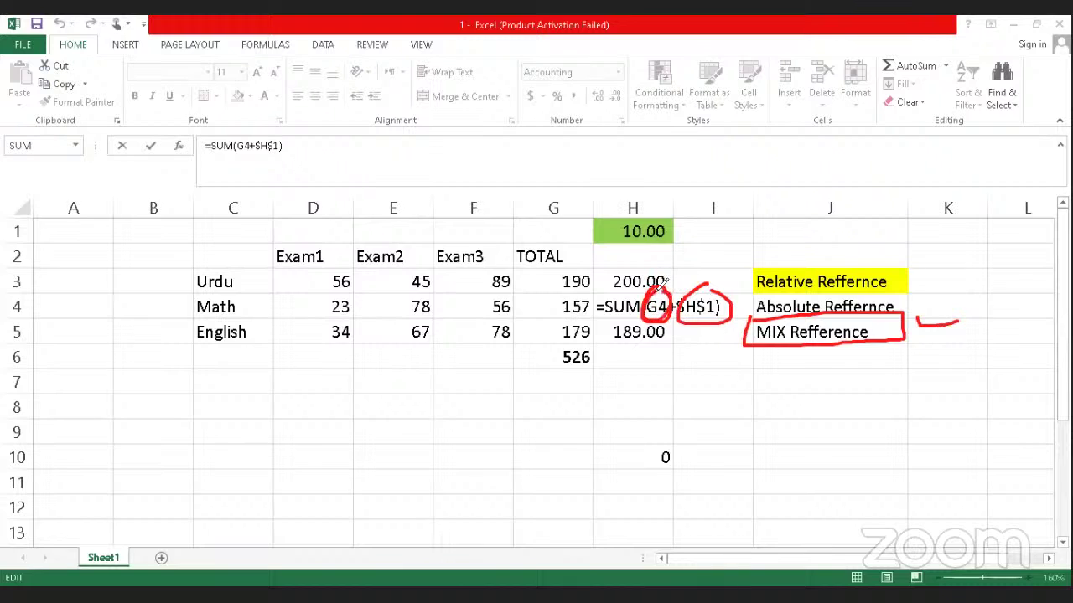
{"action": "mouse_move", "coordinate": [663, 283]}
{"action": "left_mouse_down"}
{"action": "mouse_move", "coordinate": [730, 308]}
{"action": "mouse_move", "coordinate": [683, 293]}
{"action": "mouse_move", "coordinate": [719, 283]}
{"action": "mouse_move", "coordinate": [686, 282]}
{"action": "left_mouse_up"}
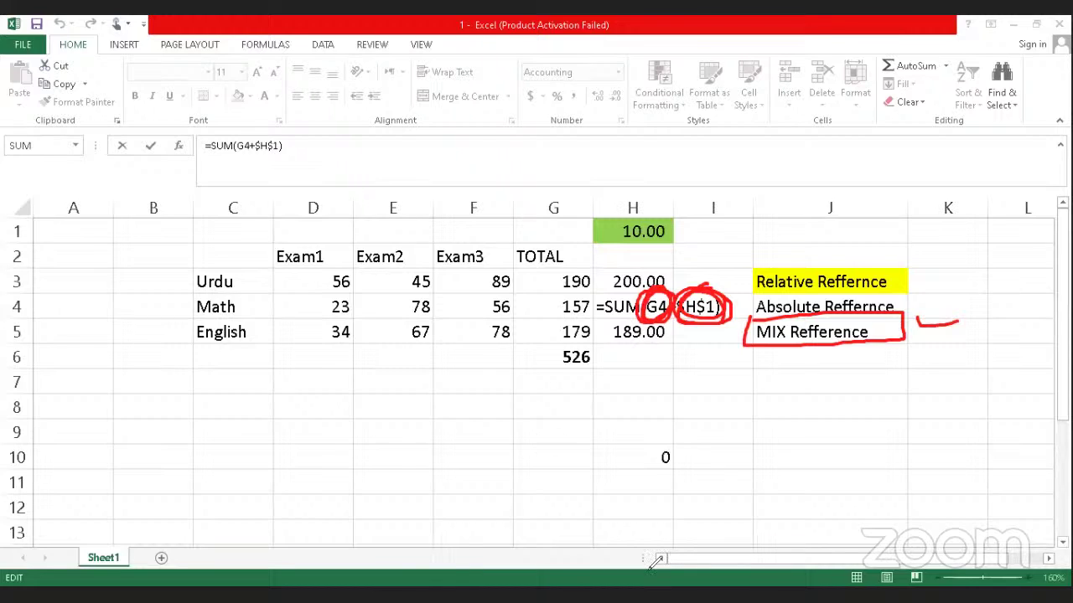
{"action": "left_click", "coordinate": [700, 40]}
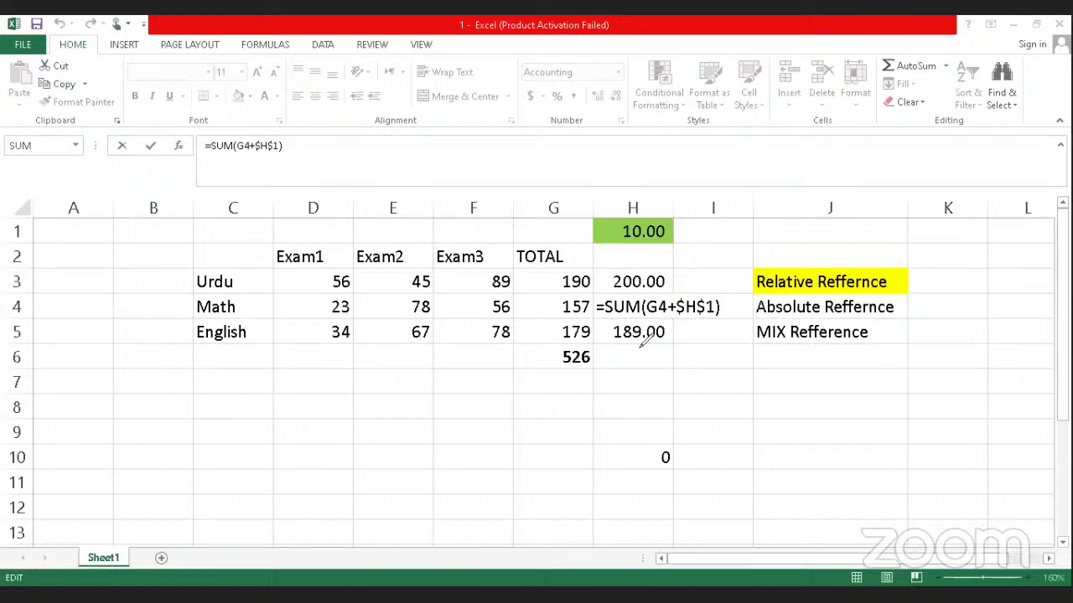
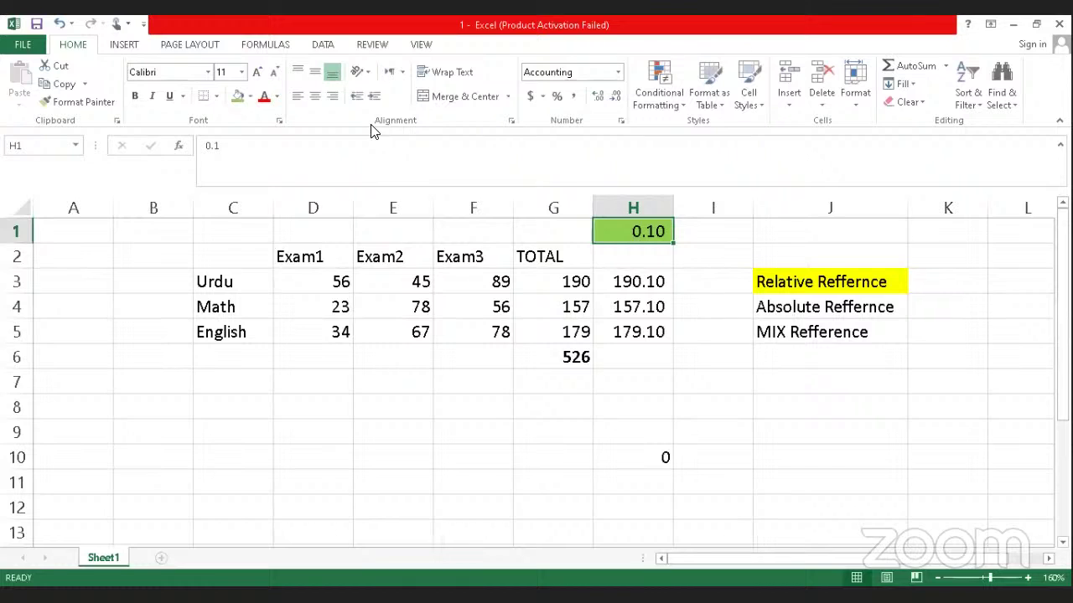
Step: Replace the Urdu row's formula in H3 with =G3*H1
{"action": "left_click", "coordinate": [623, 280]}
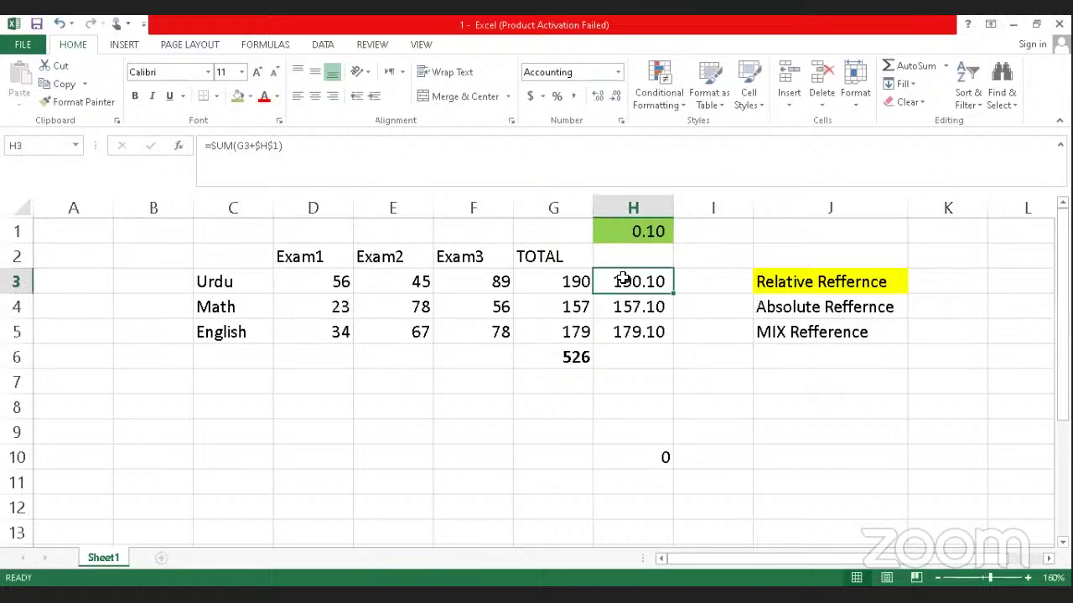
{"action": "type", "text": "="}
{"action": "left_click", "coordinate": [571, 280]}
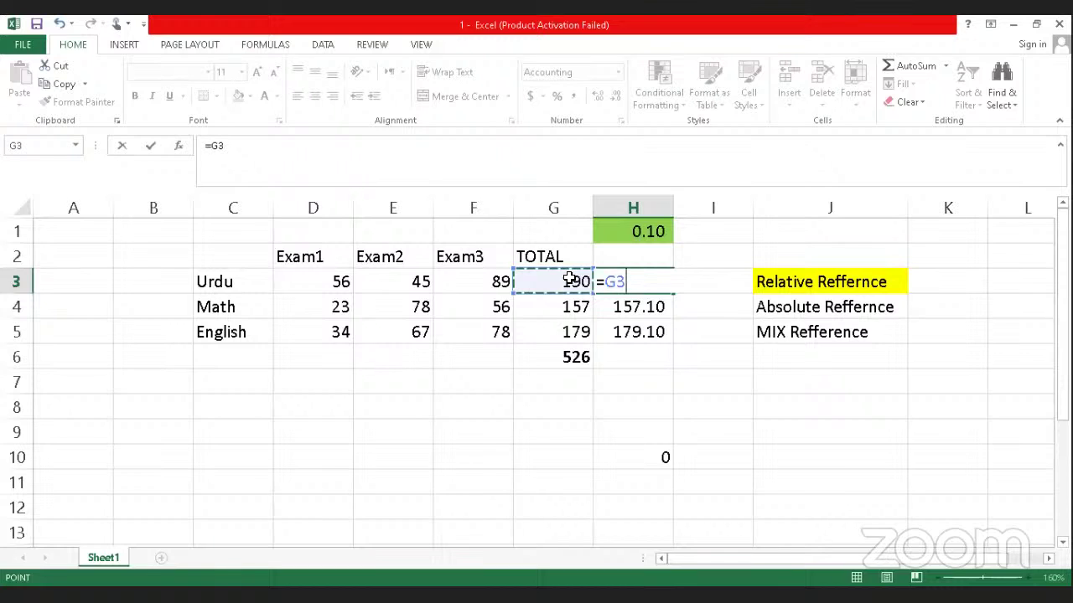
{"action": "type", "text": "*"}
{"action": "left_click", "coordinate": [621, 232]}
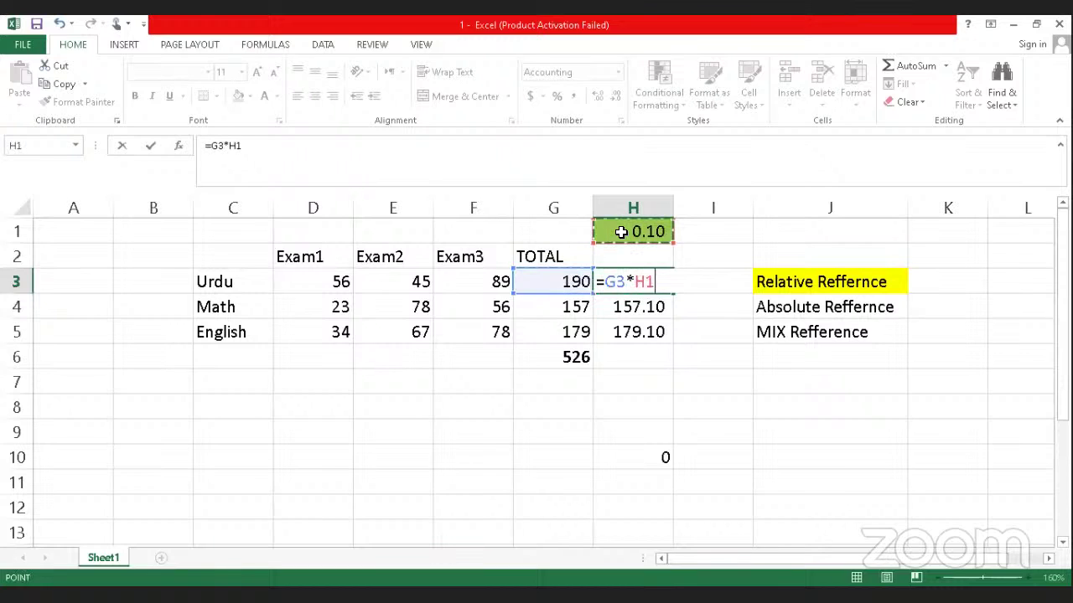
{"action": "key", "text": "Return"}
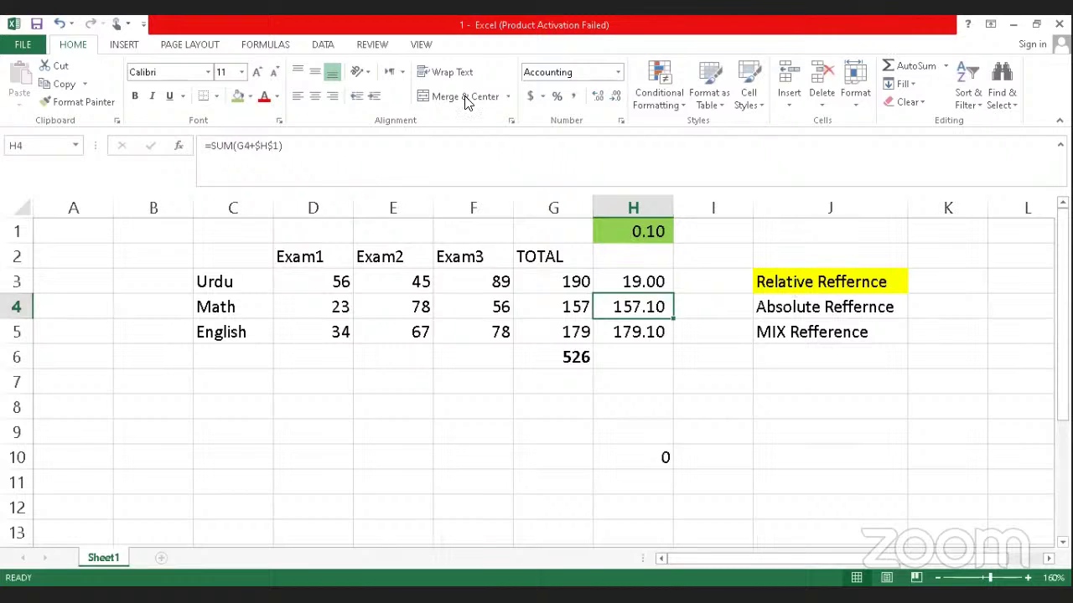
{"action": "mouse_move", "coordinate": [600, 261]}
{"action": "left_mouse_down"}
{"action": "mouse_move", "coordinate": [555, 270]}
{"action": "mouse_move", "coordinate": [586, 293]}
{"action": "mouse_move", "coordinate": [599, 265]}
{"action": "left_mouse_up"}
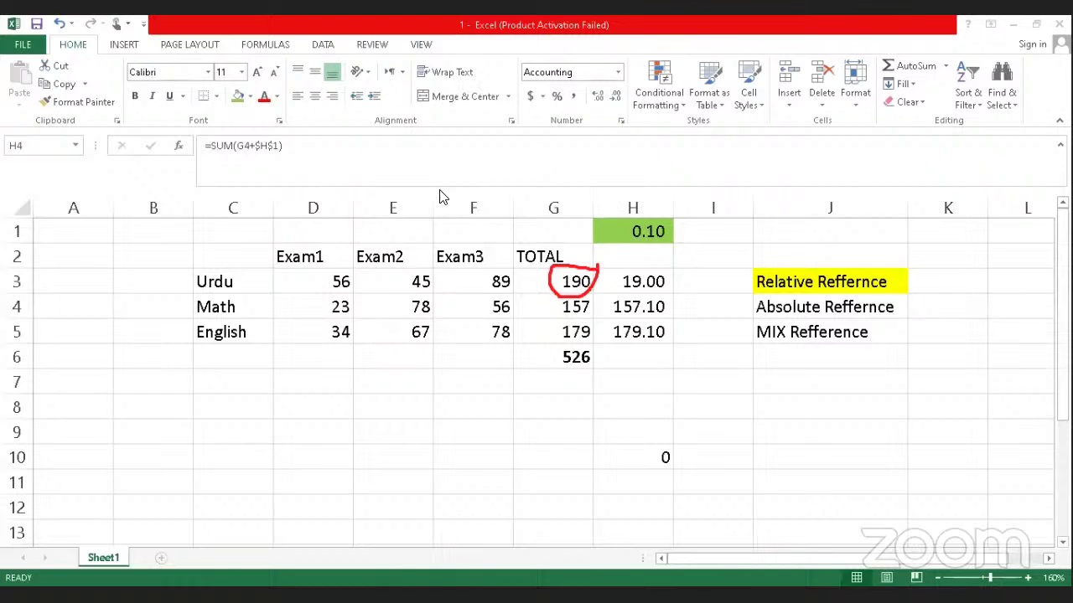
Step: Replace the Urdu row's formula in H3 with =G3*(1+H1) to add the grace percentage to the total
{"action": "left_click", "coordinate": [633, 283]}
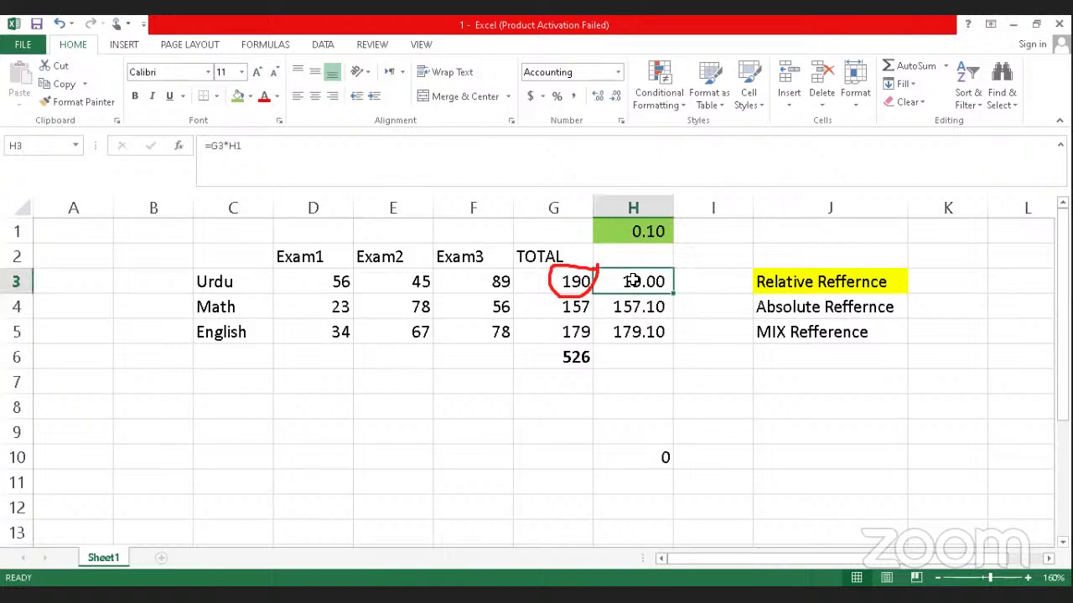
{"action": "type", "text": "="}
{"action": "left_click", "coordinate": [578, 279]}
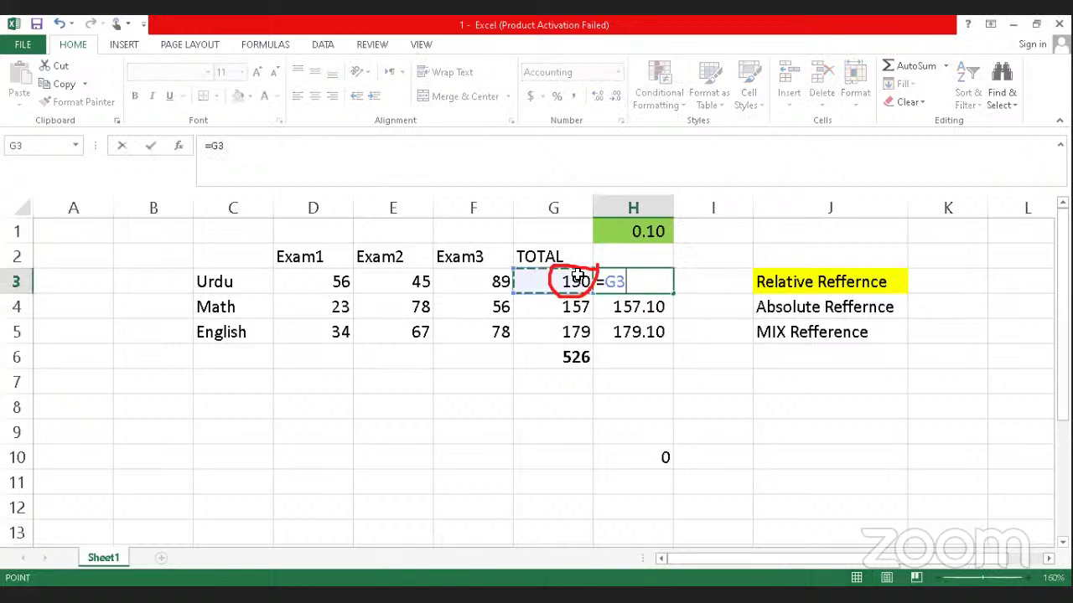
{"action": "type", "text": "*(1"}
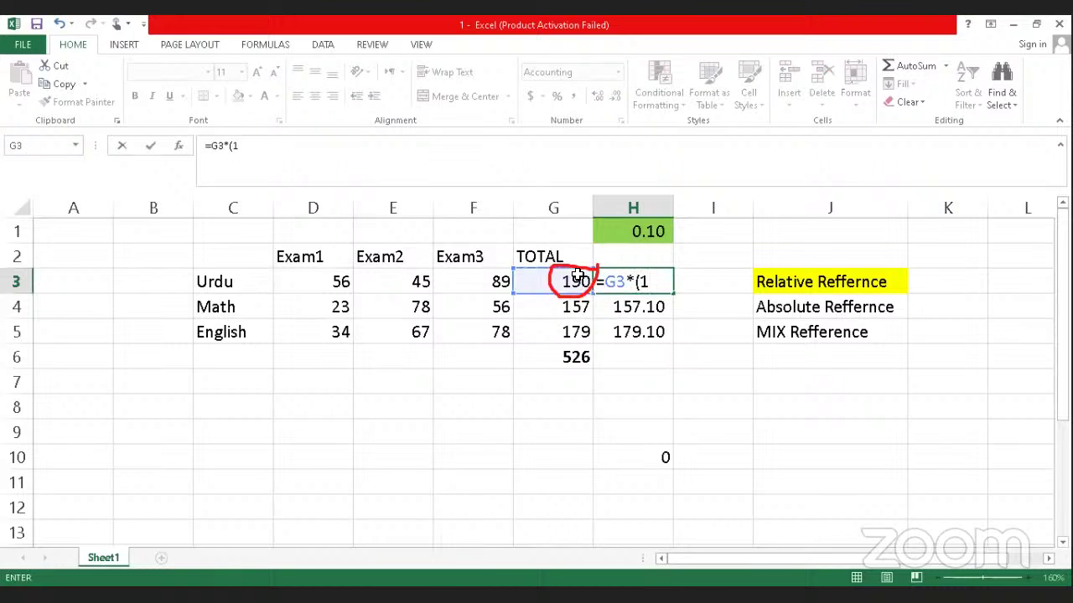
{"action": "type", "text": "+"}
{"action": "left_click", "coordinate": [616, 228]}
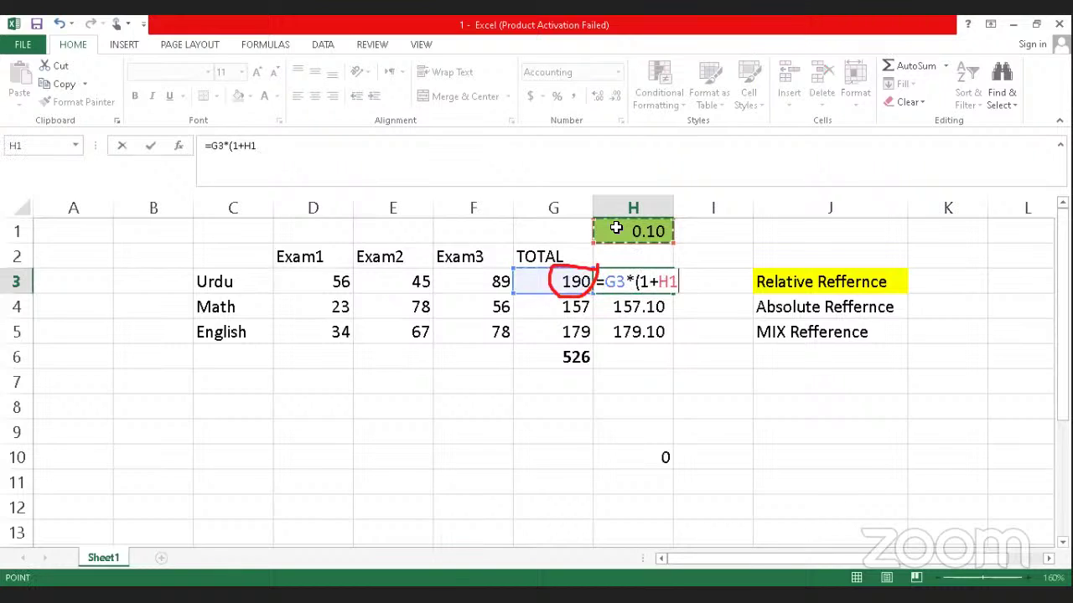
{"action": "type", "text": ")"}
{"action": "key", "text": "Return"}
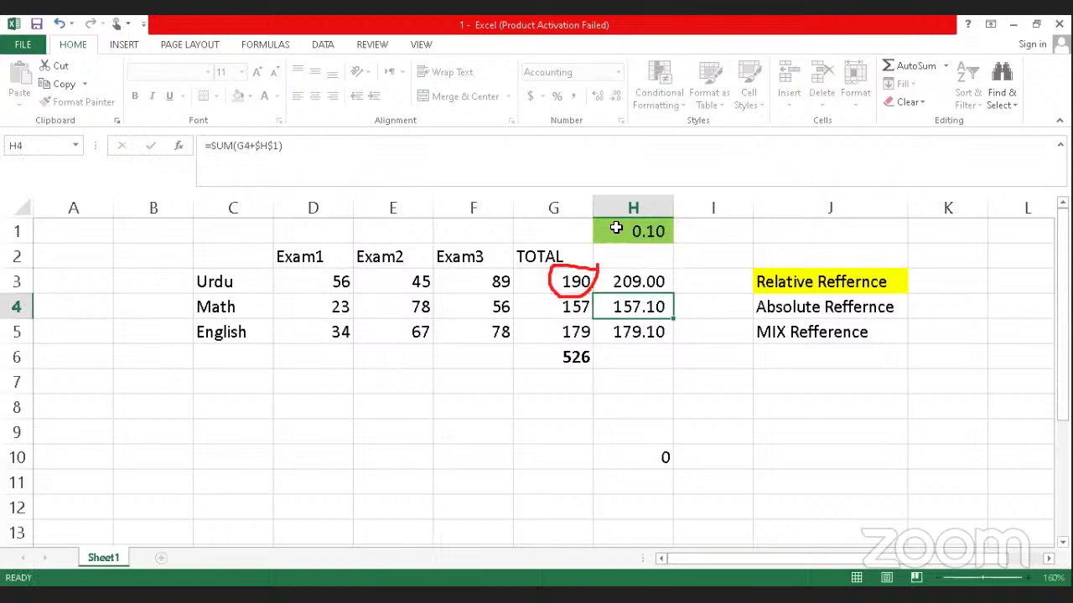
{"action": "left_click", "coordinate": [650, 279]}
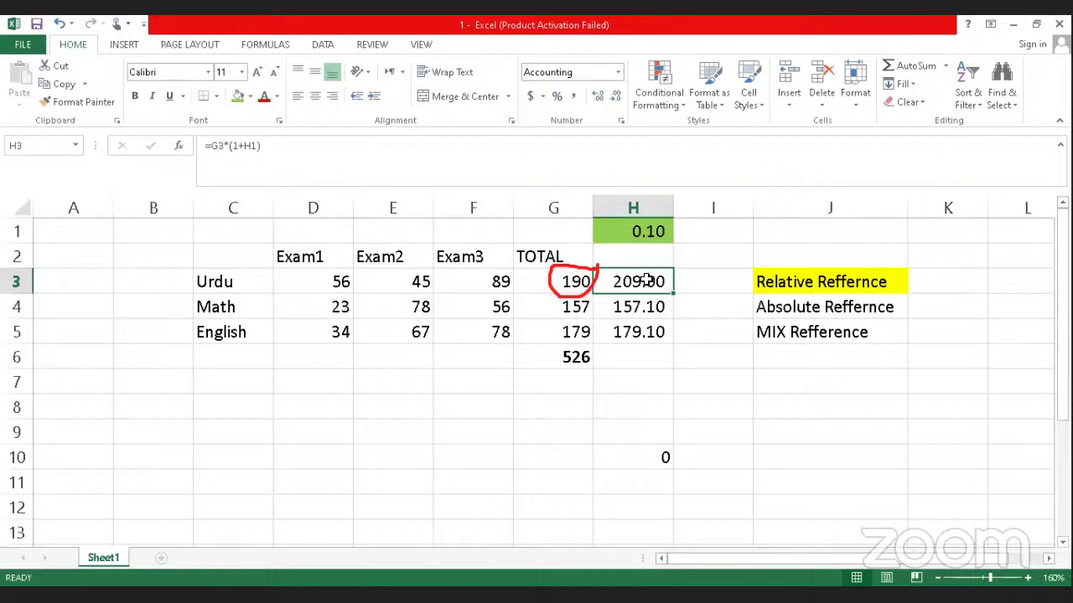
Step: Start an operator reference list below the marks table with x in G8 and its Excel symbol * in H8
{"action": "left_click", "coordinate": [637, 405]}
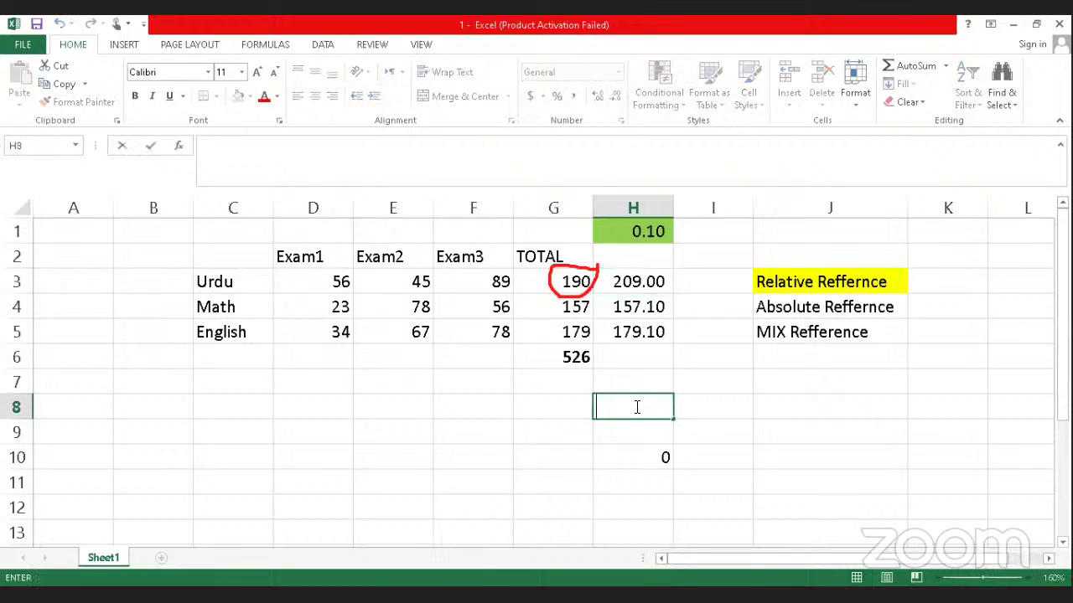
{"action": "left_click", "coordinate": [564, 411]}
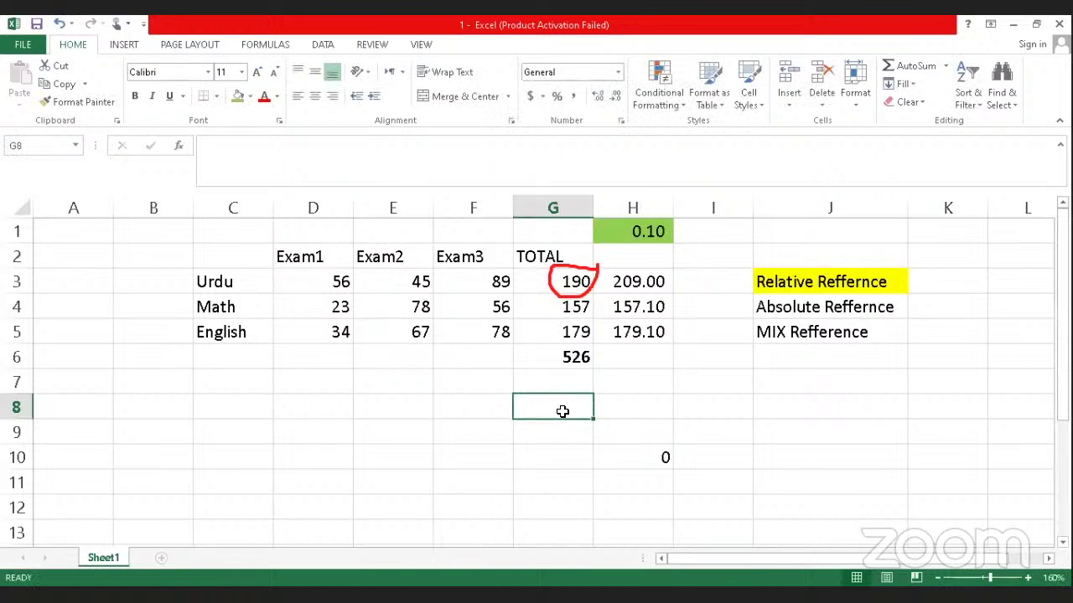
{"action": "type", "text": "x"}
{"action": "left_click", "coordinate": [564, 448]}
{"action": "left_click", "coordinate": [609, 407]}
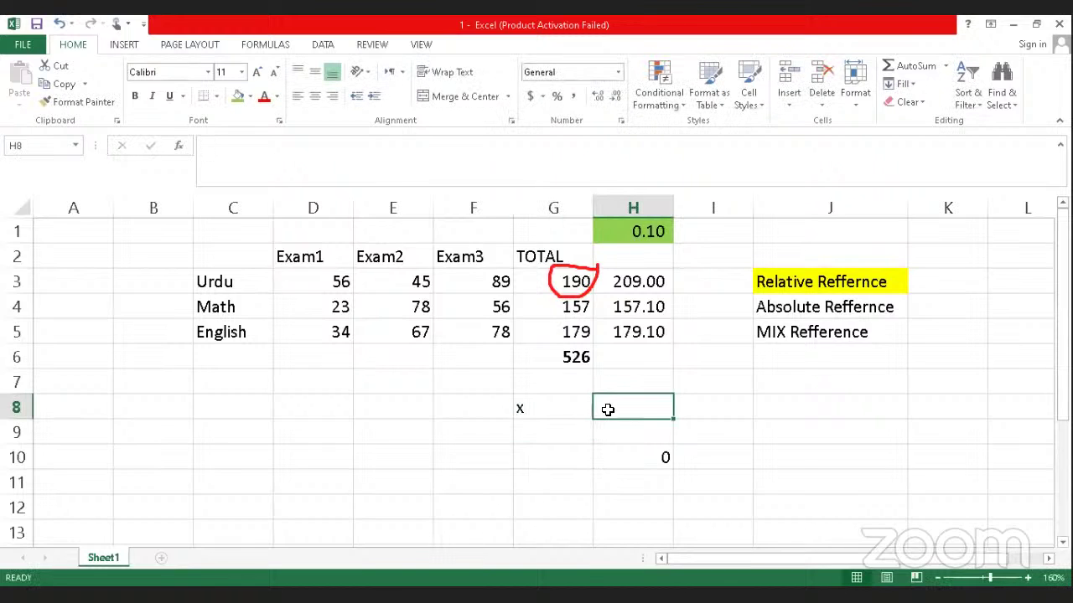
{"action": "type", "text": "*"}
{"action": "left_click", "coordinate": [567, 415]}
{"action": "left_click", "coordinate": [562, 433]}
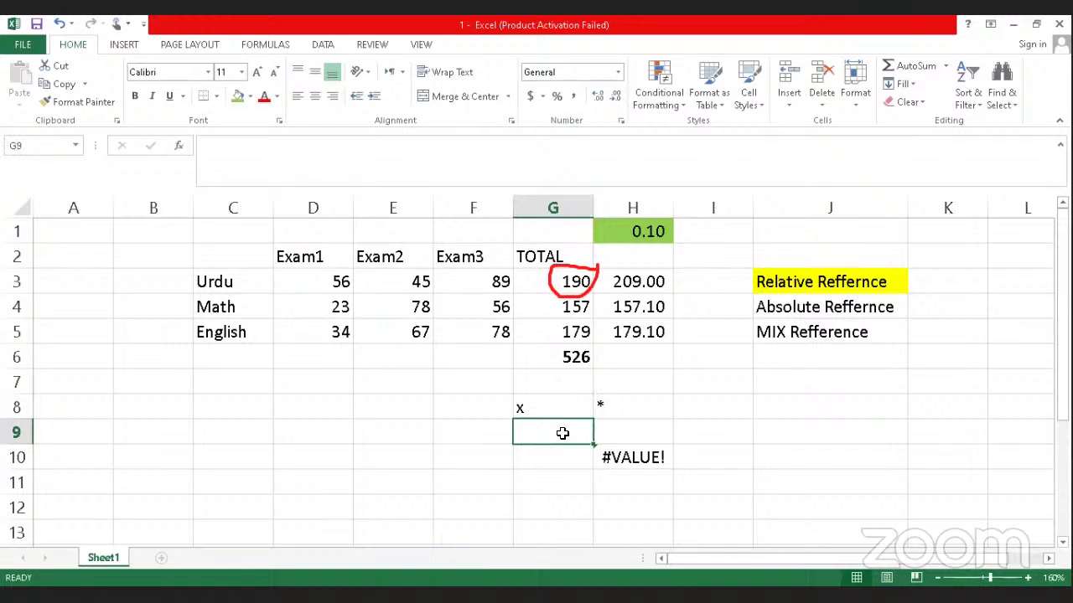
Step: Add the division entry to the operator list, with / in H9 and the label divide in G9
{"action": "key", "text": "alt"}
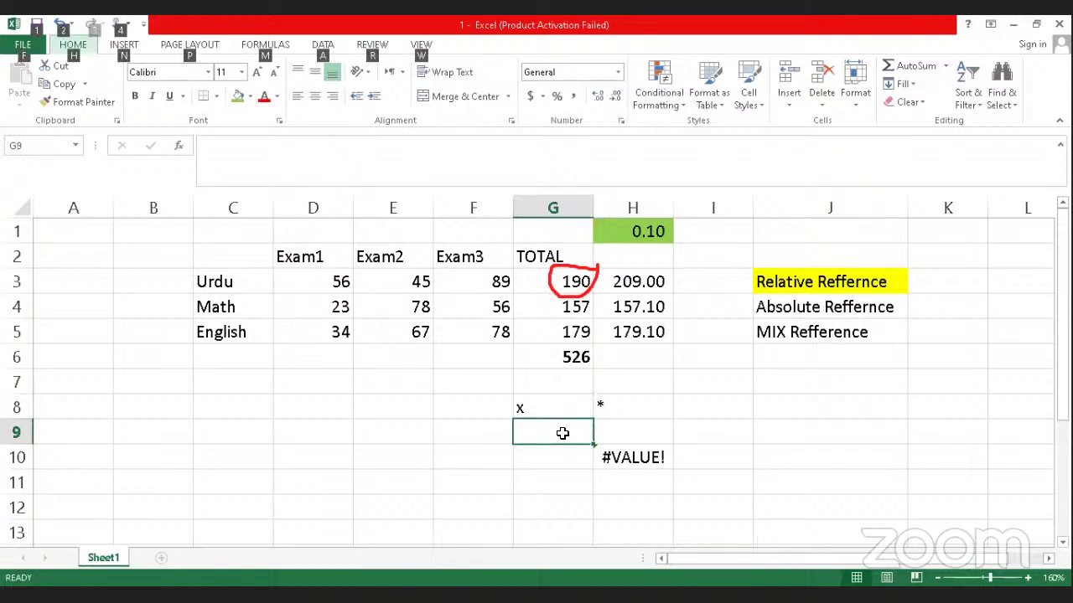
{"action": "key", "text": "Escape"}
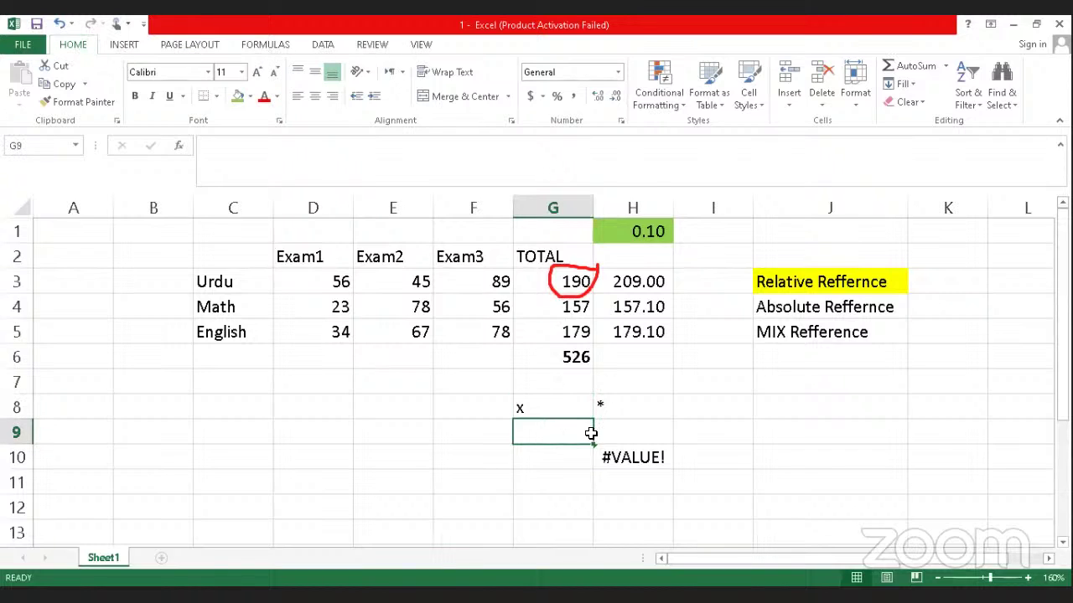
{"action": "left_click", "coordinate": [618, 429]}
{"action": "type", "text": "/"}
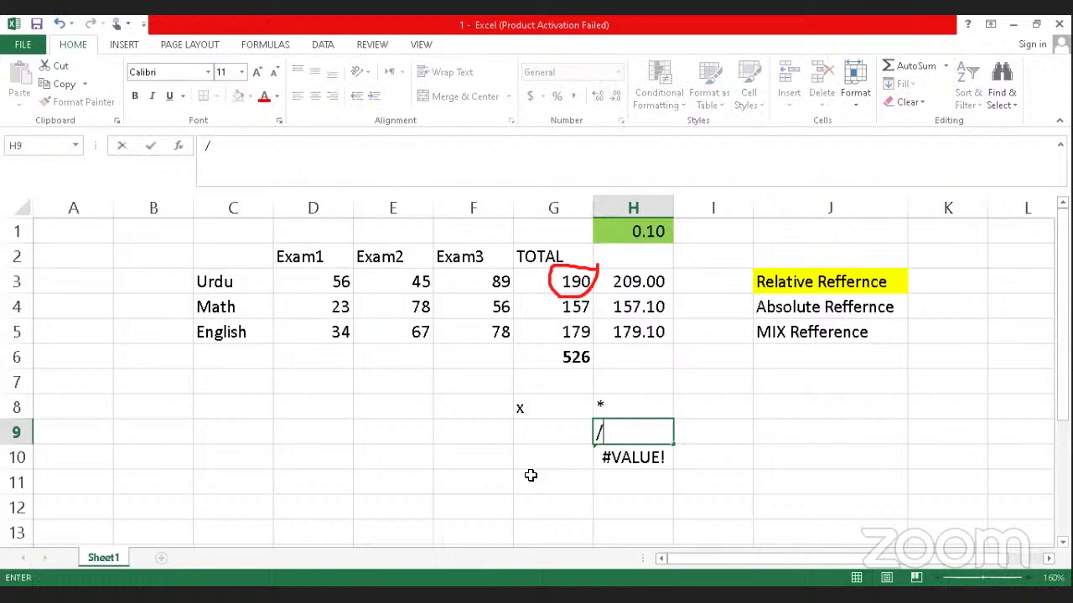
{"action": "left_click", "coordinate": [529, 473]}
{"action": "left_click", "coordinate": [539, 426]}
{"action": "type", "text": "divi"}
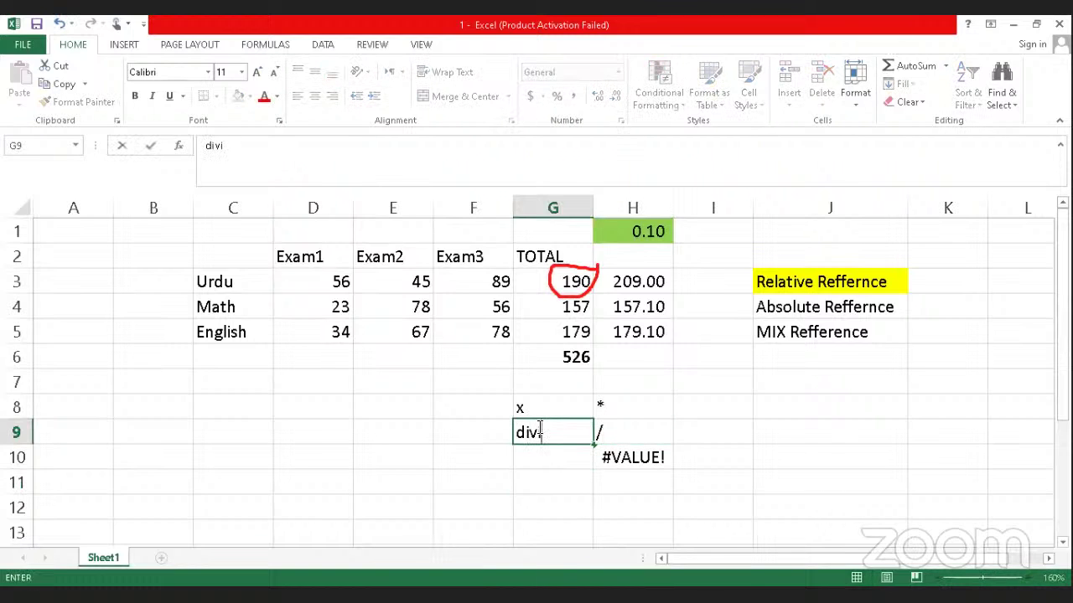
{"action": "type", "text": "de"}
Step: Label G10 as power, clear the existing content of H10, and enter ^ there as the power symbol
{"action": "left_click", "coordinate": [554, 456]}
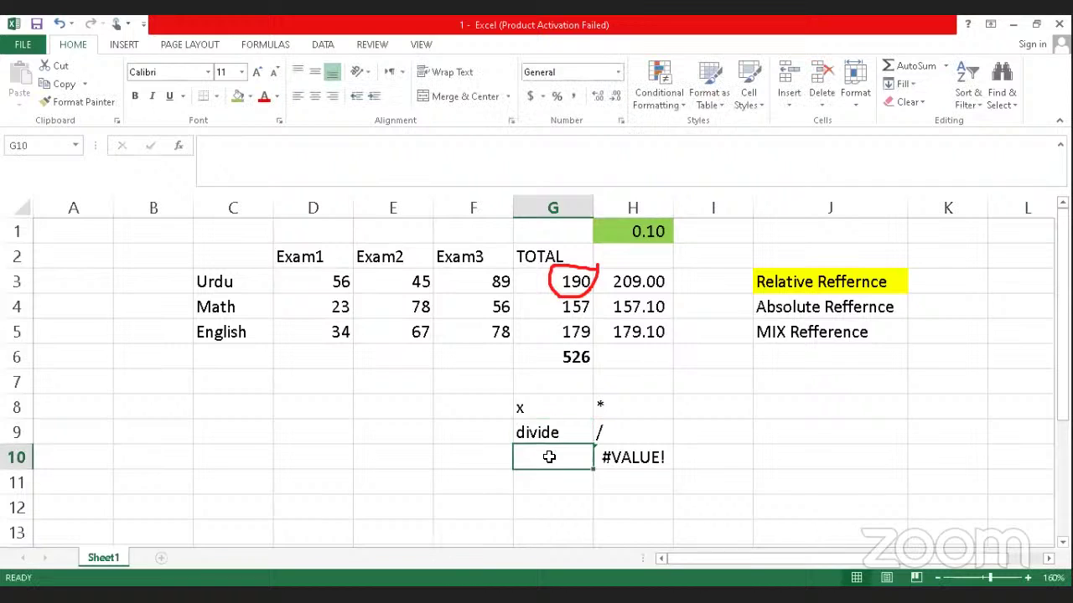
{"action": "type", "text": "power"}
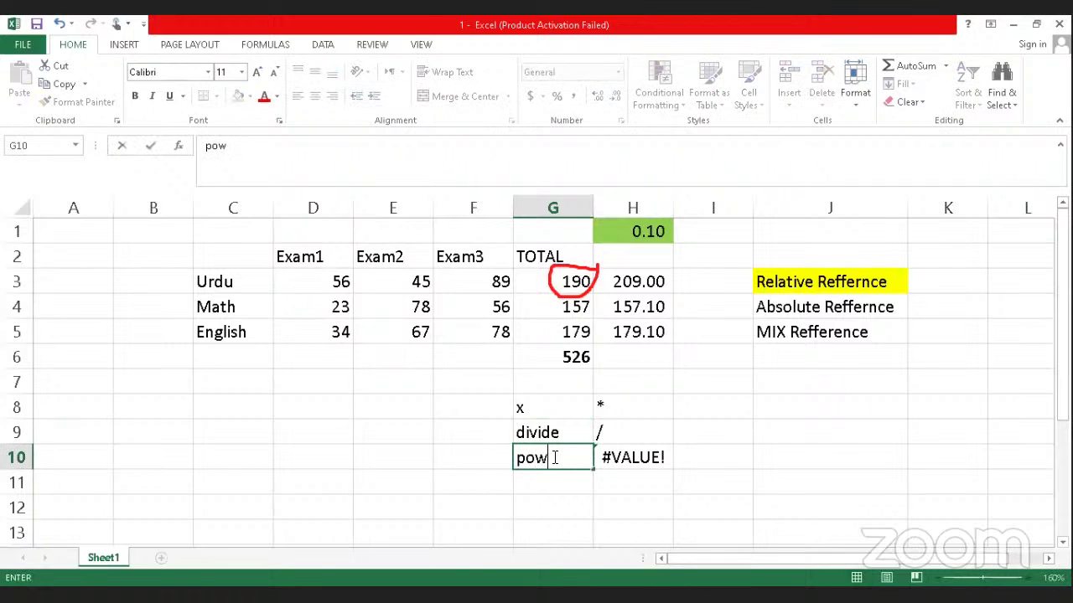
{"action": "left_click", "coordinate": [612, 457]}
{"action": "key", "text": "Delete"}
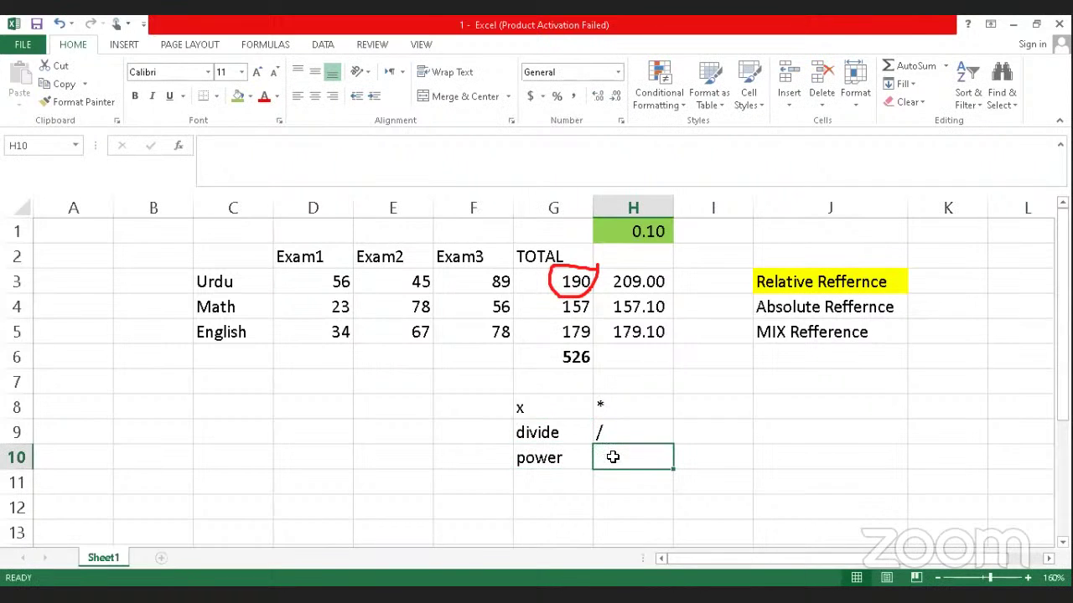
{"action": "type", "text": "^"}
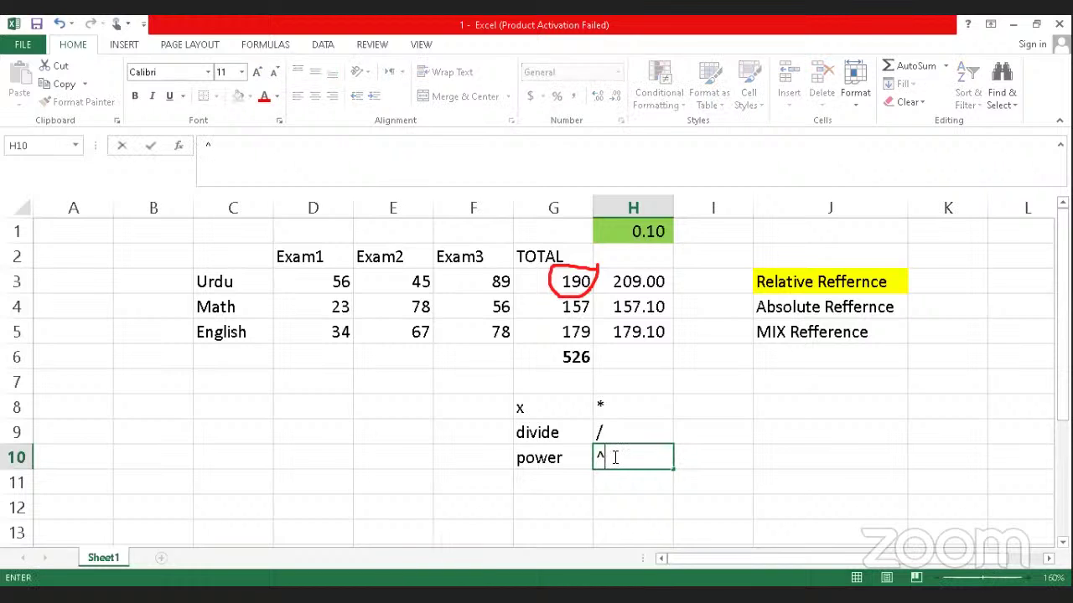
{"action": "left_click", "coordinate": [775, 445]}
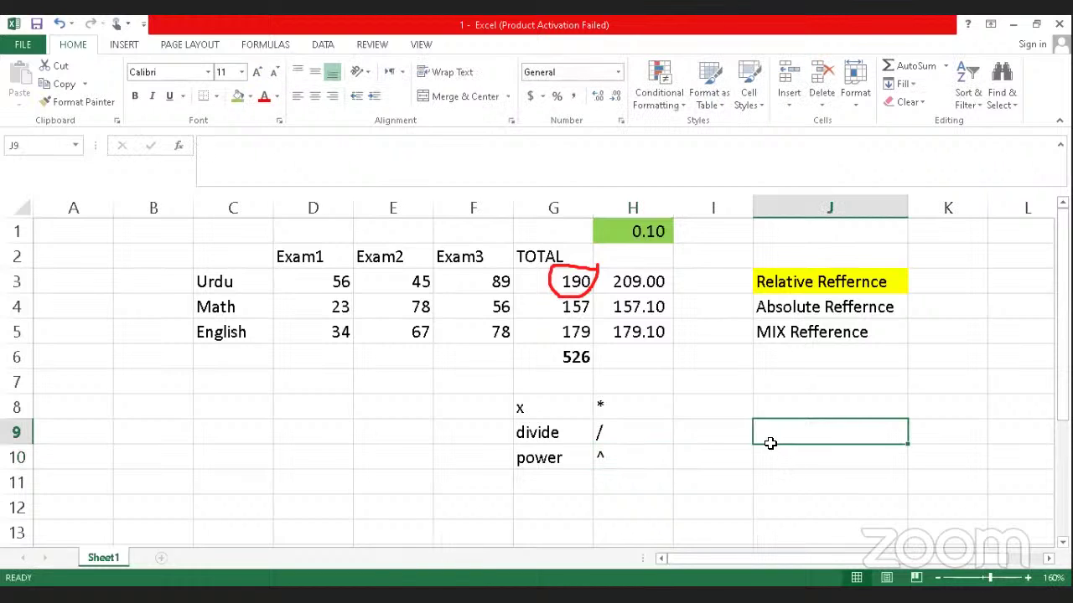
Step: Enter an example formula beside each operator: =2*4 in I8, =6/2 in I9 and =2^2 in I10
{"action": "left_click", "coordinate": [699, 404]}
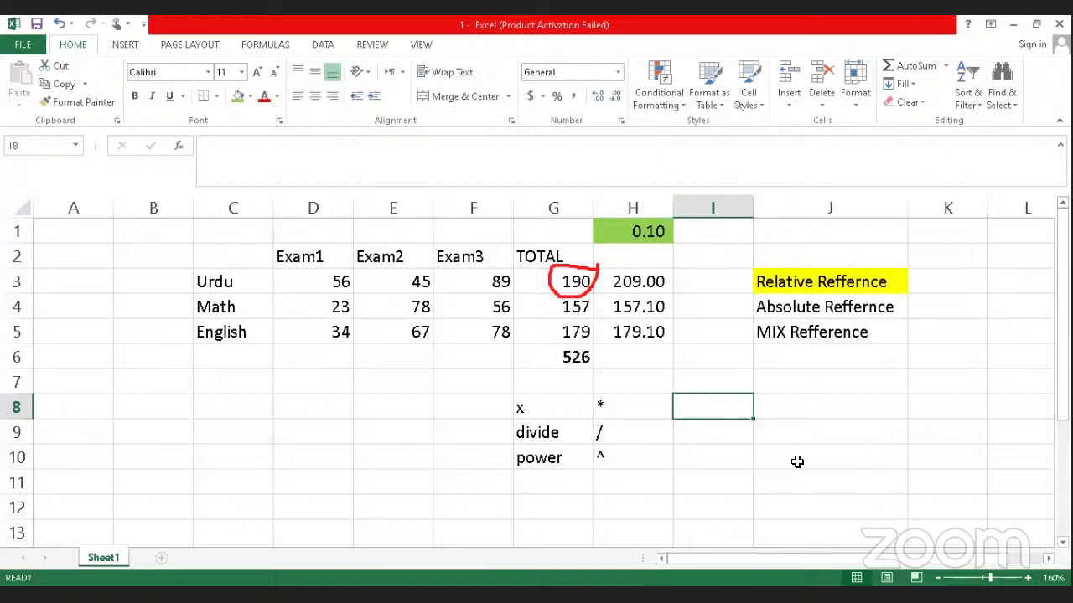
{"action": "type", "text": "=2"}
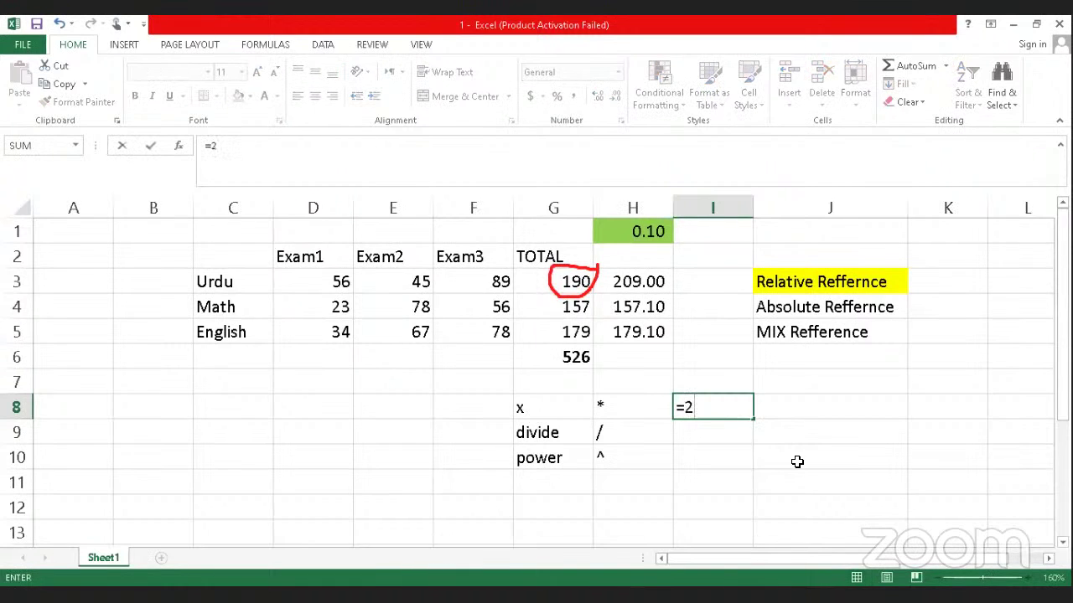
{"action": "type", "text": "*4"}
{"action": "key", "text": "Return"}
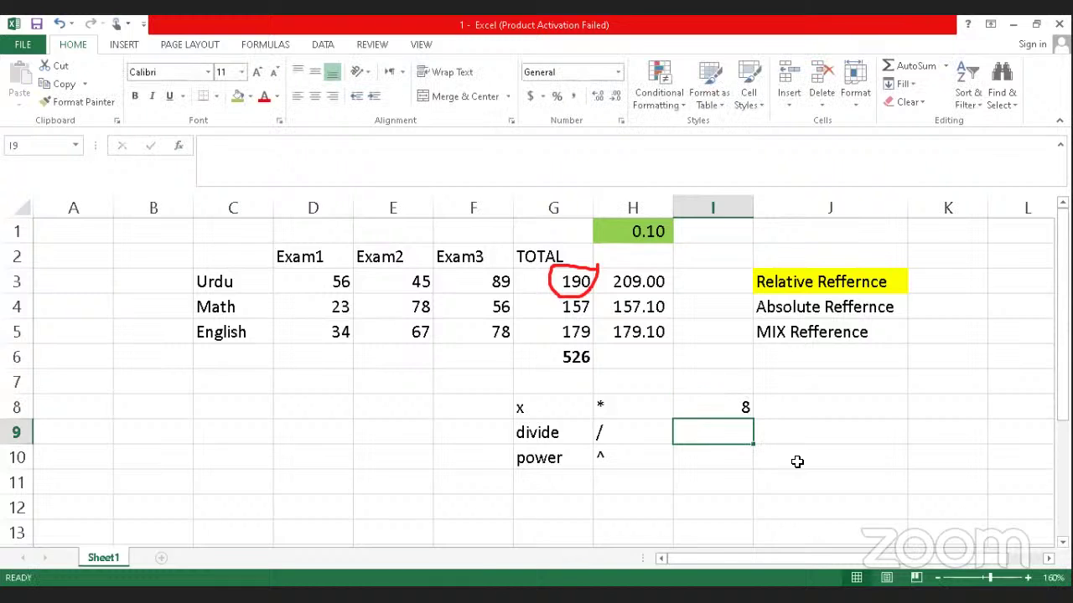
{"action": "type", "text": "=6"}
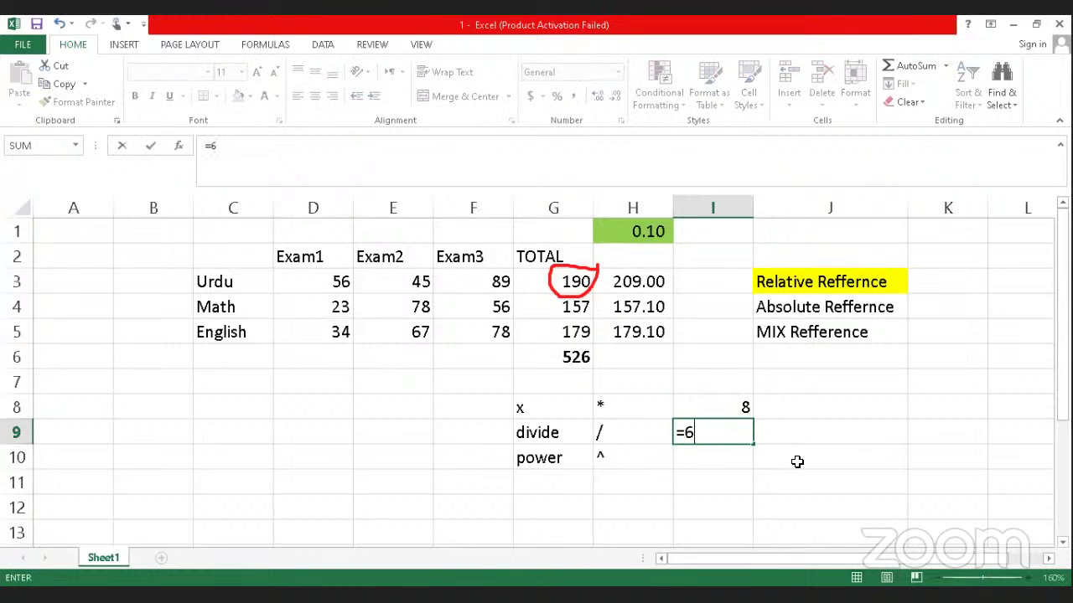
{"action": "type", "text": "/2"}
{"action": "key", "text": "Return"}
{"action": "type", "text": "="}
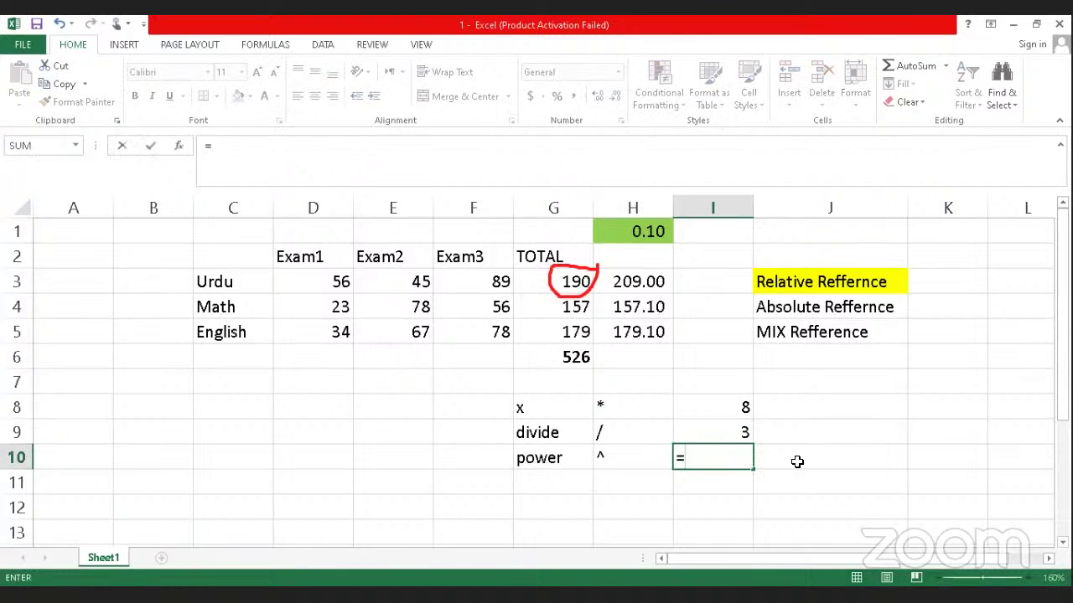
{"action": "type", "text": "2^2"}
{"action": "key", "text": "Return"}
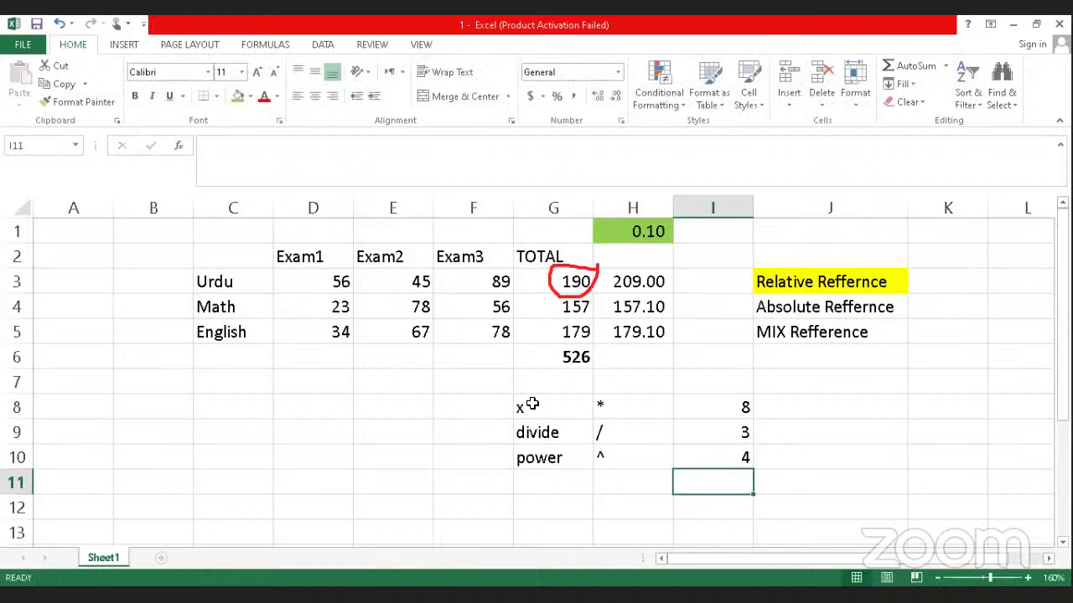
Step: Review the example formulas for power, division and multiplication in I10, I9 and I8
{"action": "left_click_drag", "start_coordinate": [519, 397], "coordinate": [726, 475]}
{"action": "left_click", "coordinate": [721, 449]}
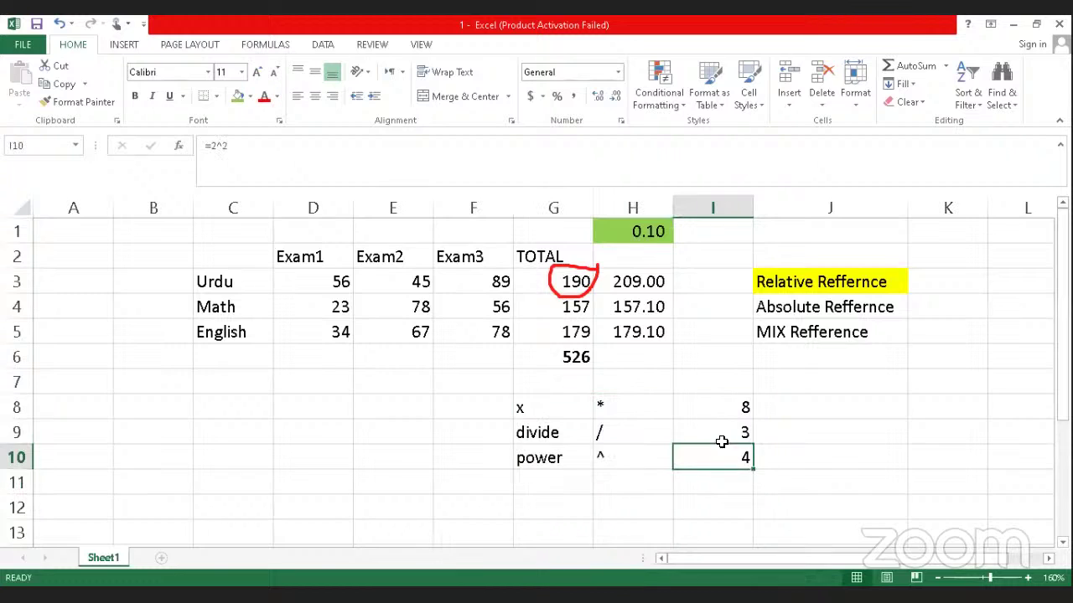
{"action": "left_click", "coordinate": [719, 434]}
{"action": "left_click", "coordinate": [717, 407]}
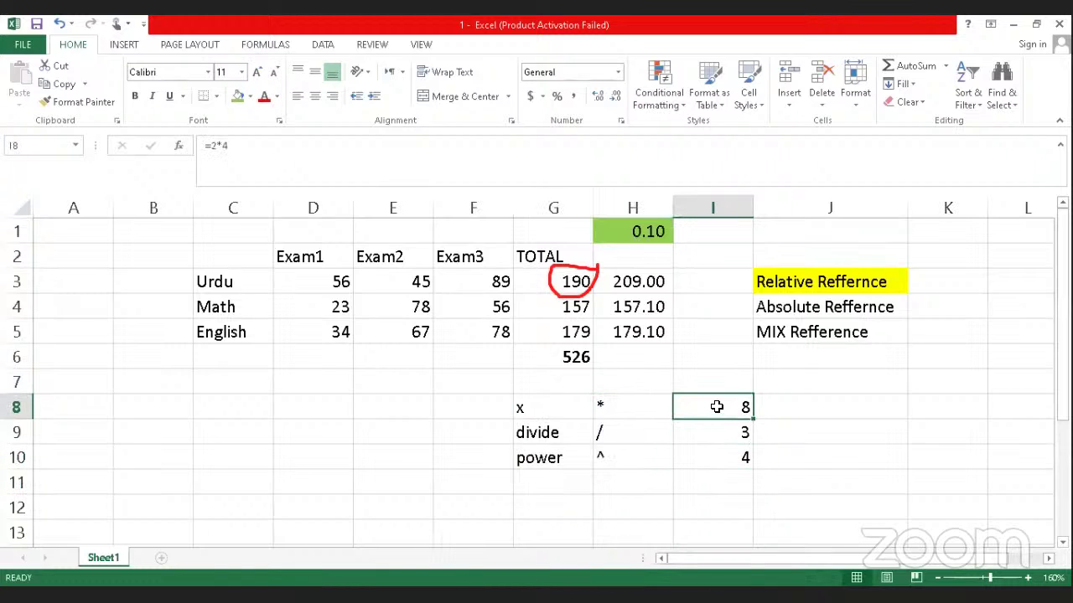
Step: Display the sheet's formulas instead of results, examine those in columns G to I, and switch back to showing results
{"action": "key", "text": "ctrl+grave"}
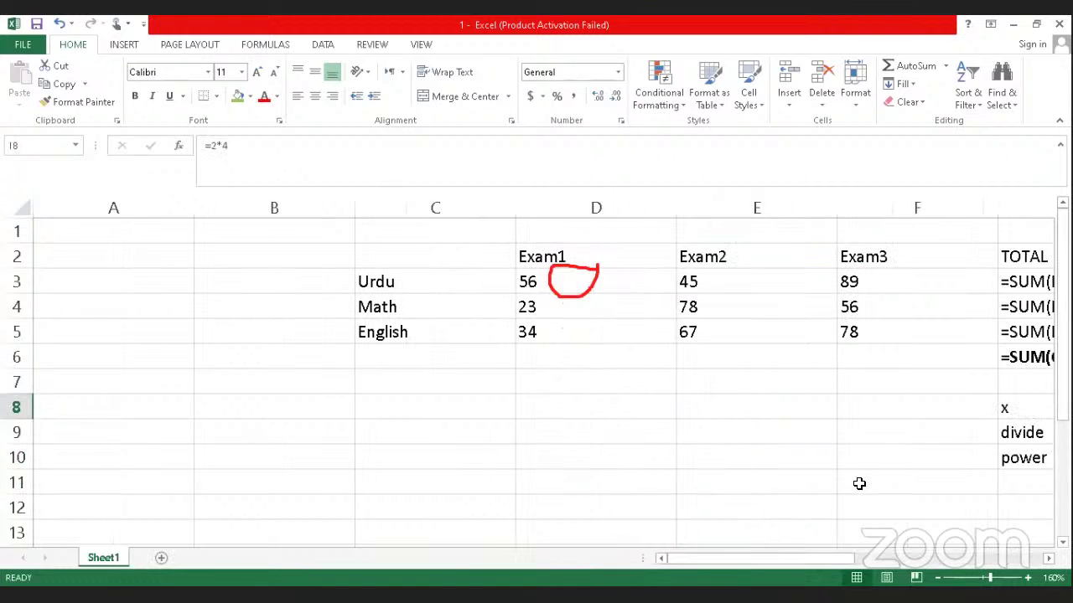
{"action": "left_click", "coordinate": [886, 558]}
{"action": "left_click", "coordinate": [825, 476]}
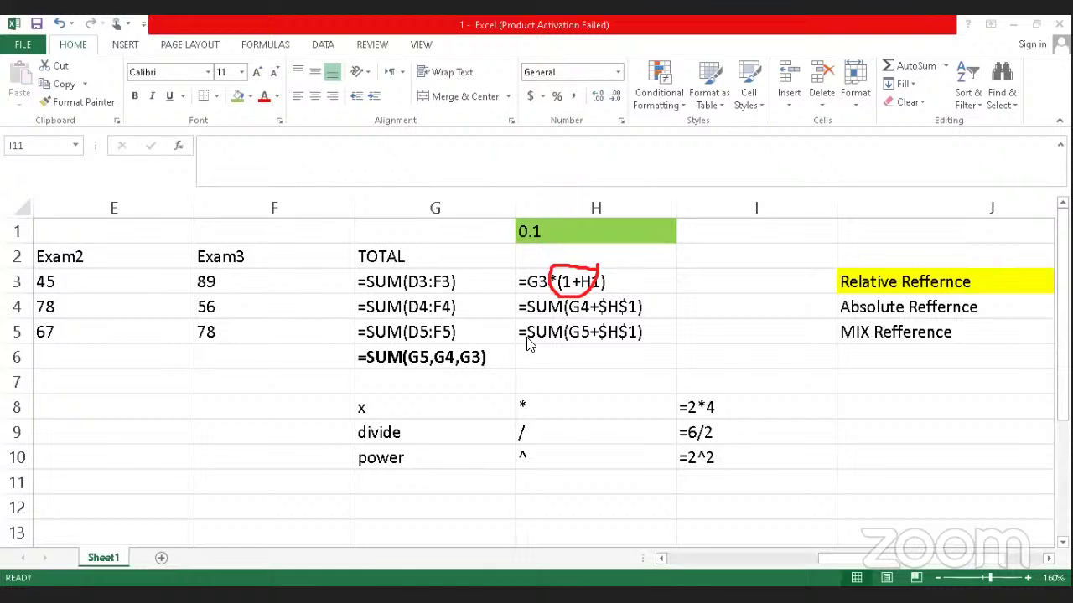
{"action": "key", "text": "ctrl+grave"}
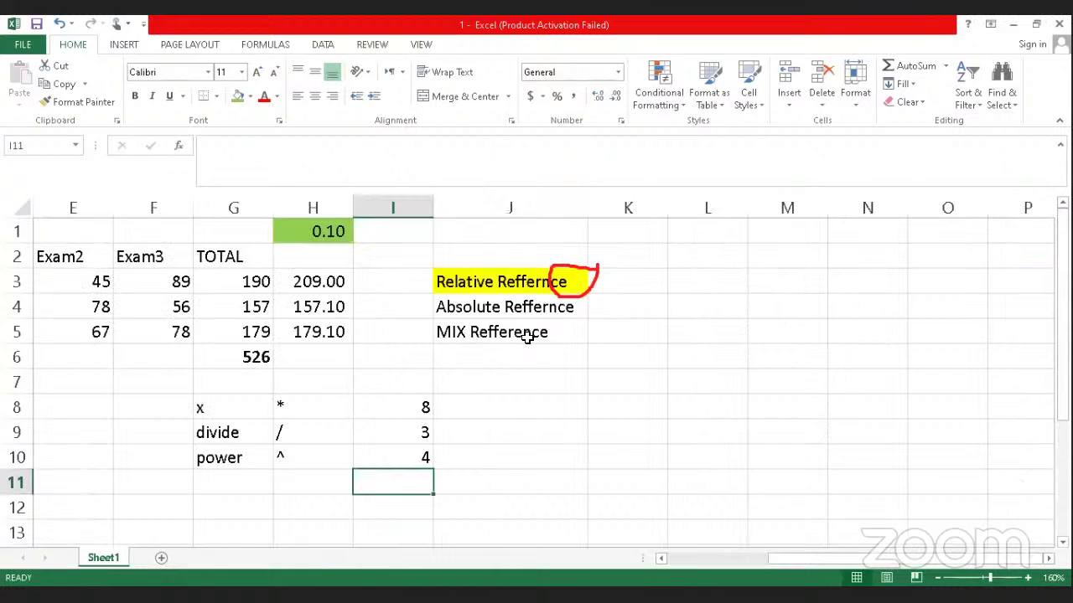
{"action": "scroll", "coordinate": [426, 453], "scroll_direction": "left", "scroll_amount": 5}
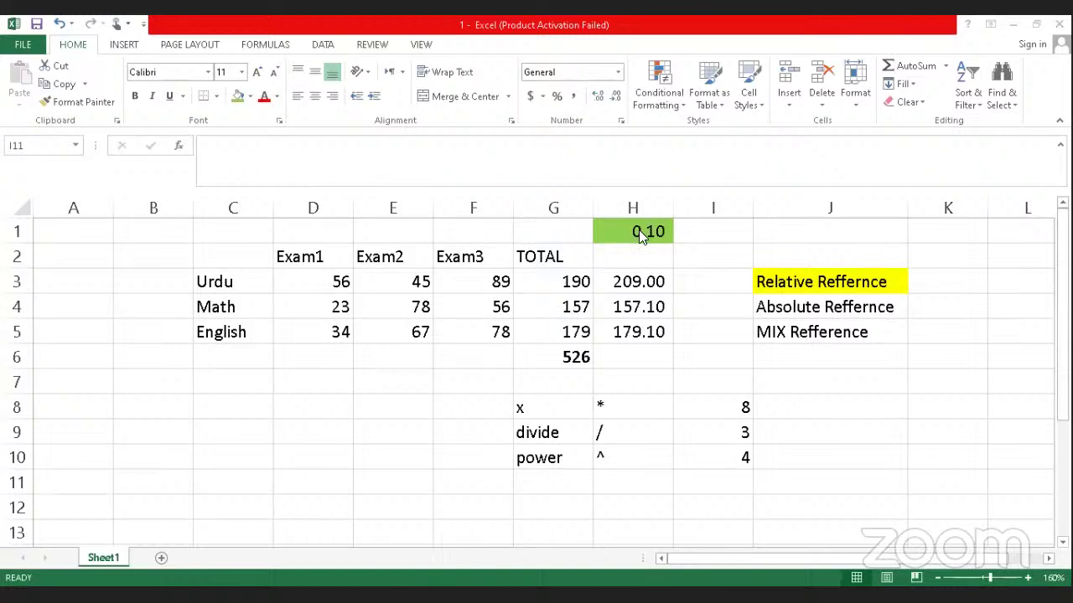
Step: Copy the Urdu row's percentage formula from H3 and paste it into H4:H5 for Math and English
{"action": "left_click", "coordinate": [637, 285]}
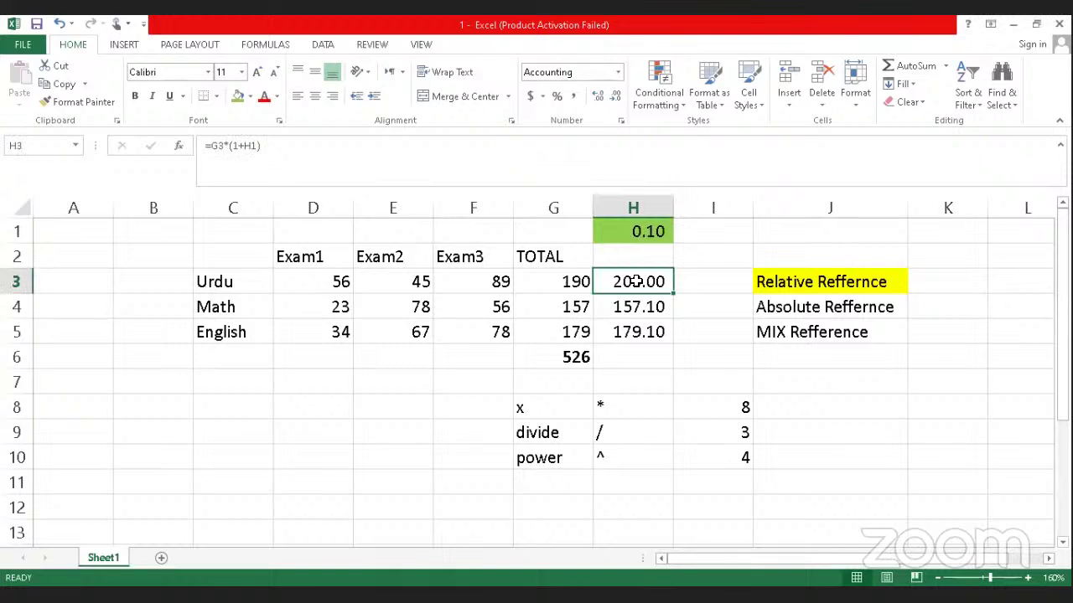
{"action": "right_click", "coordinate": [639, 283]}
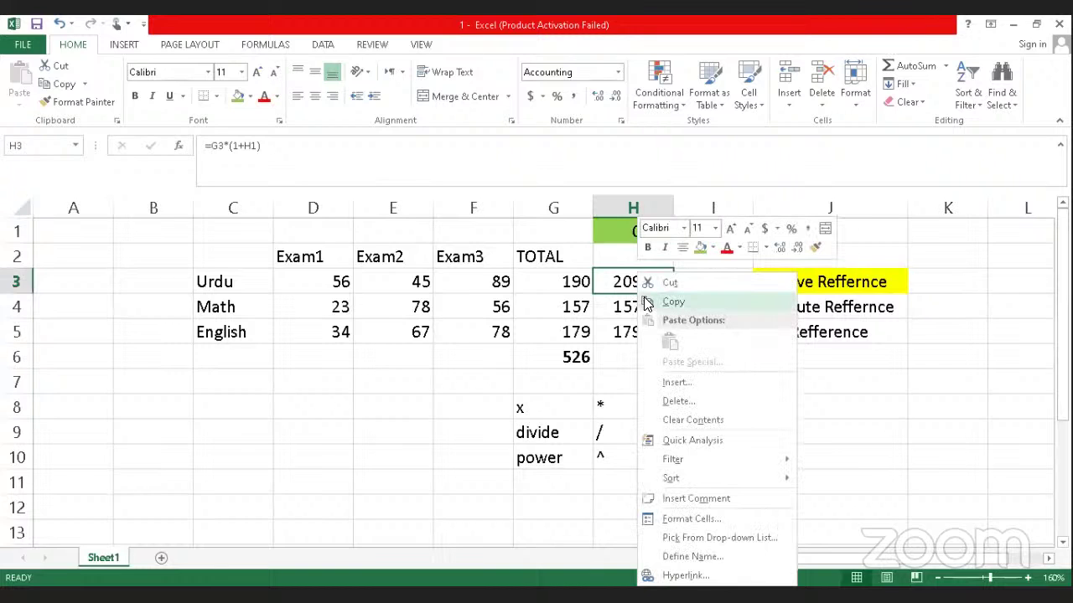
{"action": "left_click", "coordinate": [649, 303]}
{"action": "left_click_drag", "start_coordinate": [644, 306], "coordinate": [642, 329]}
{"action": "right_click", "coordinate": [641, 308]}
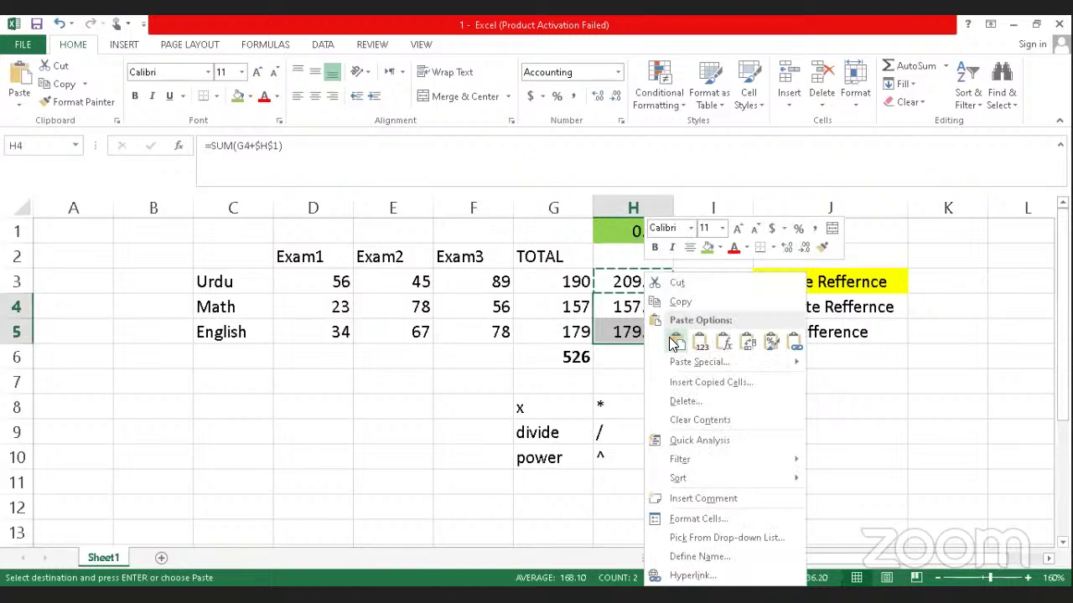
{"action": "left_click", "coordinate": [648, 338]}
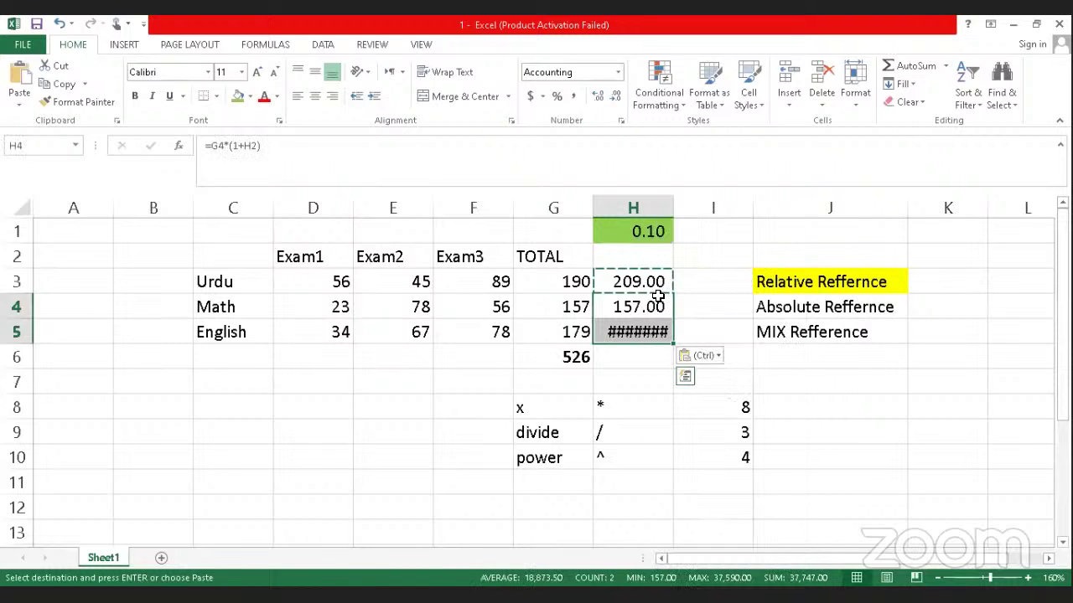
Step: Fit column H to its contents, and undo both that width change and the formula paste in H4:H5
{"action": "double_click", "coordinate": [674, 206]}
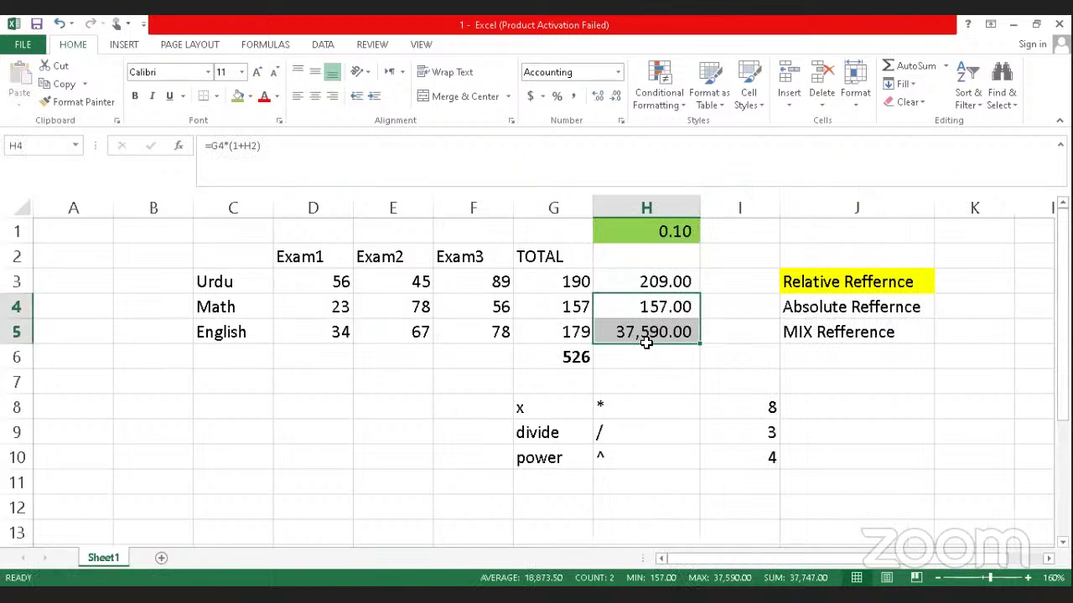
{"action": "key", "text": "ctrl+z"}
{"action": "key", "text": "ctrl+z"}
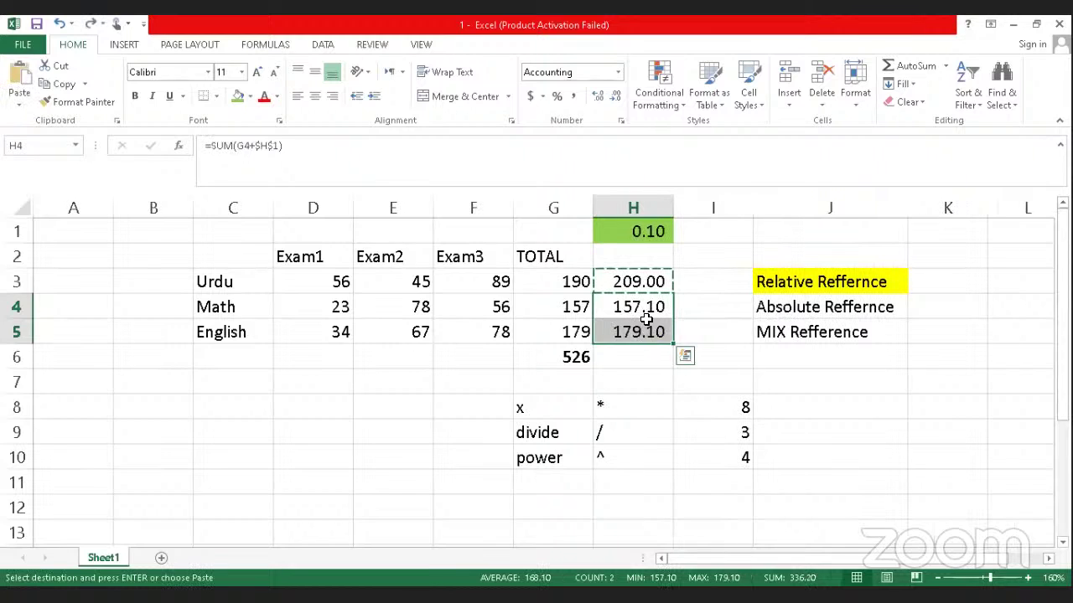
{"action": "key", "text": "Escape"}
Step: Copy the Urdu row's percentage formula from H3 and paste it into H4 only, for Math
{"action": "left_click", "coordinate": [639, 282]}
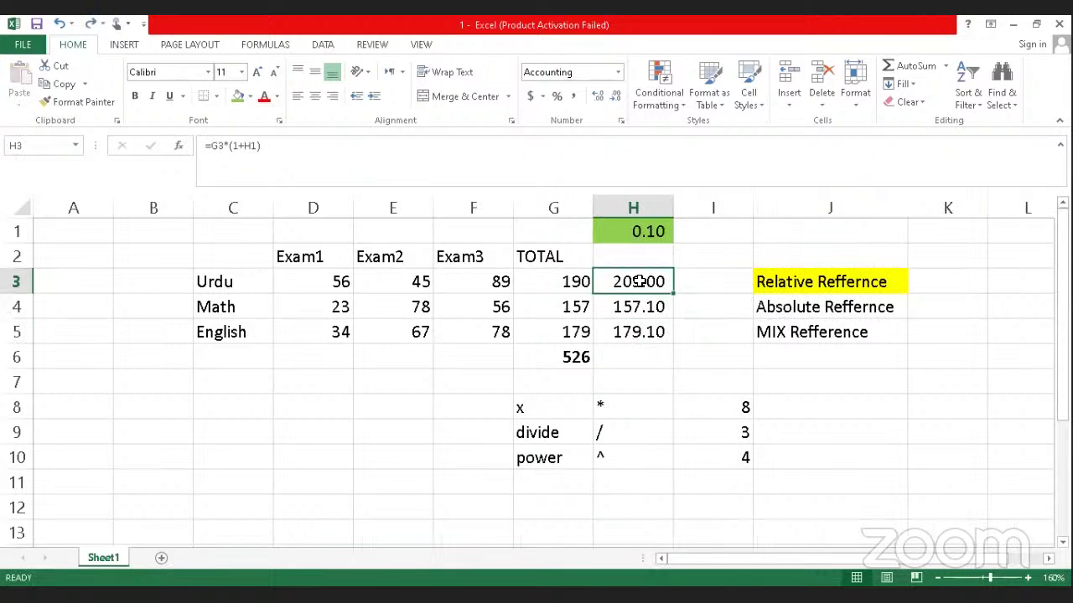
{"action": "key", "text": "ctrl+c"}
{"action": "left_click", "coordinate": [640, 307]}
{"action": "key", "text": "ctrl+v"}
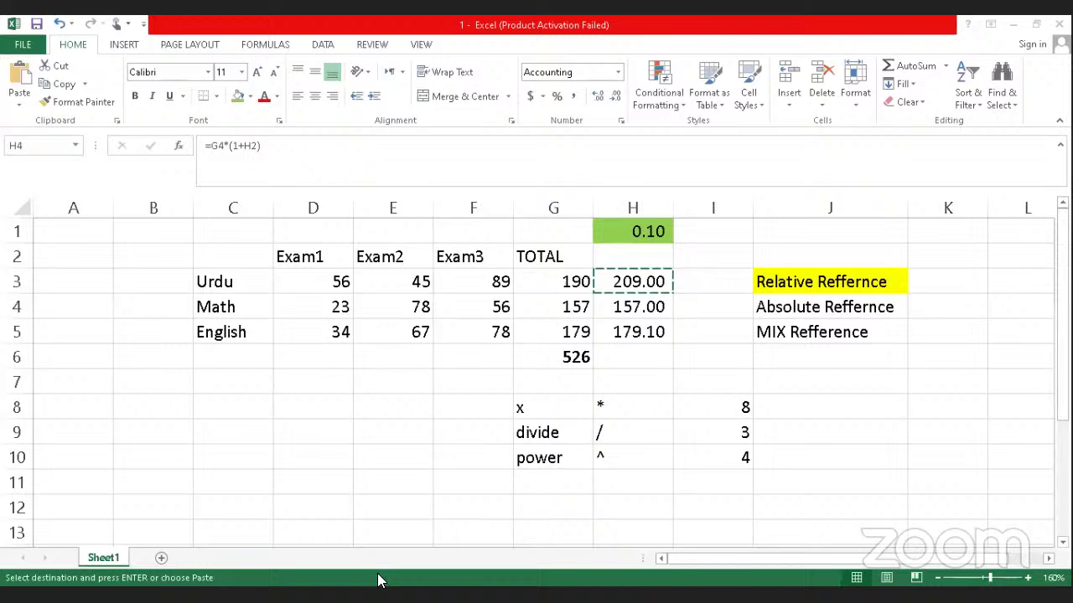
Step: Switch to the blank Word document and enter the sample text adfafadfafadfad in the middle of the page
{"action": "key", "text": "alt+Tab"}
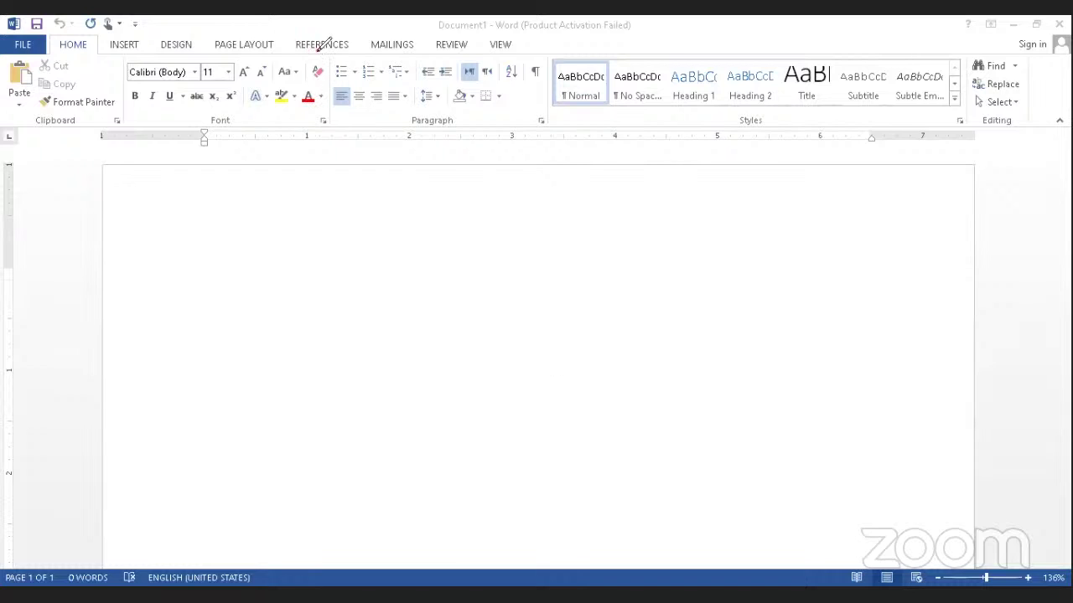
{"action": "mouse_move", "coordinate": [319, 48]}
{"action": "left_mouse_down"}
{"action": "mouse_move", "coordinate": [306, 67]}
{"action": "mouse_move", "coordinate": [322, 85]}
{"action": "mouse_move", "coordinate": [330, 57]}
{"action": "mouse_move", "coordinate": [313, 50]}
{"action": "left_mouse_up"}
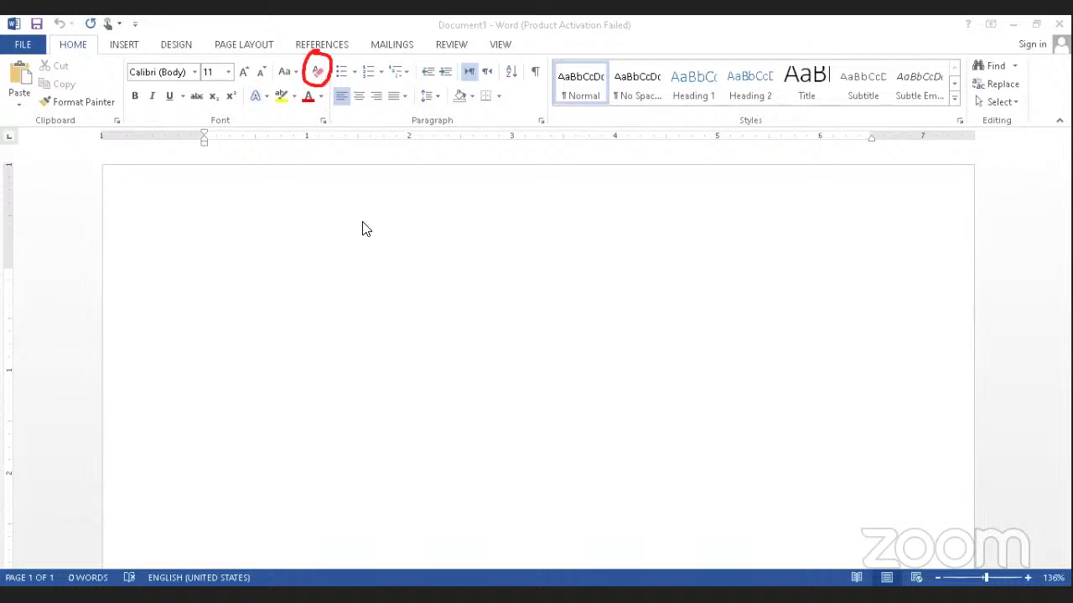
{"action": "double_click", "coordinate": [498, 238]}
{"action": "double_click", "coordinate": [456, 333]}
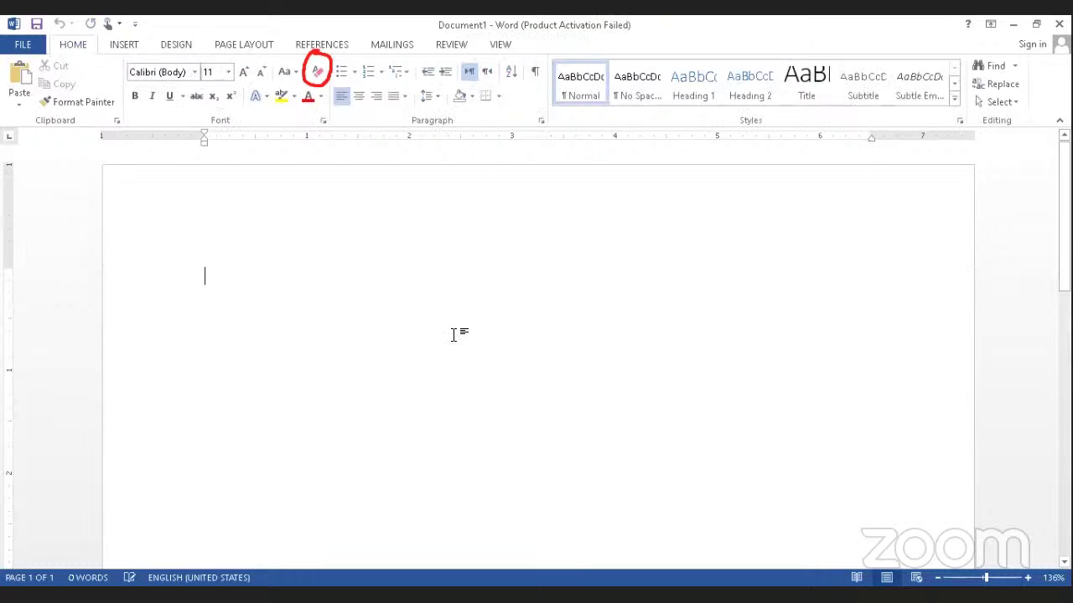
{"action": "double_click", "coordinate": [457, 335]}
{"action": "type", "text": "adfafadfafadfad"}
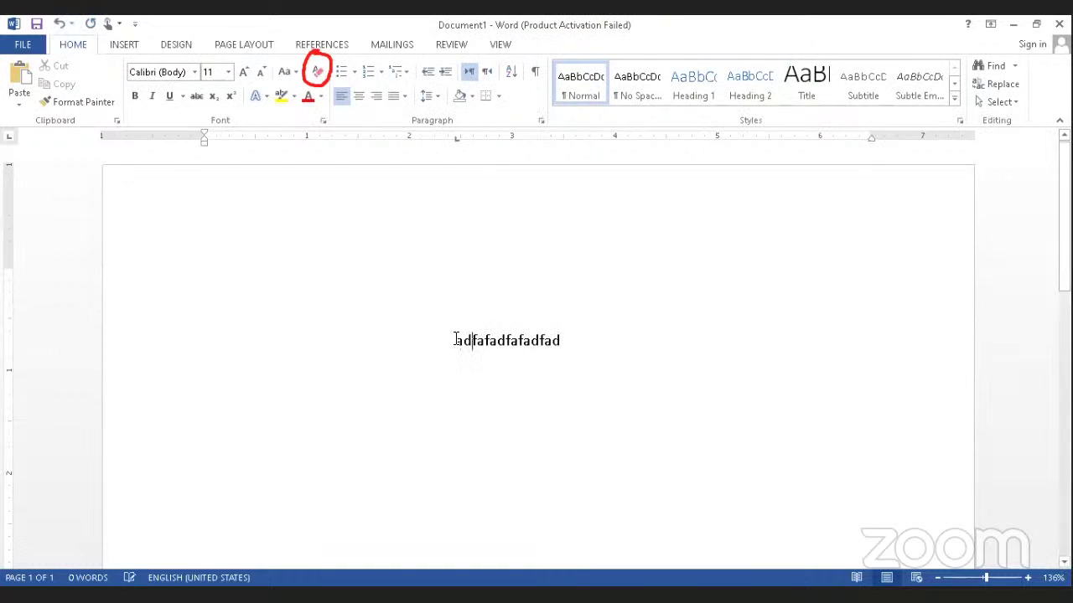
Step: Make the first five letters of the sample text, adfaf, bold
{"action": "double_click", "coordinate": [474, 343]}
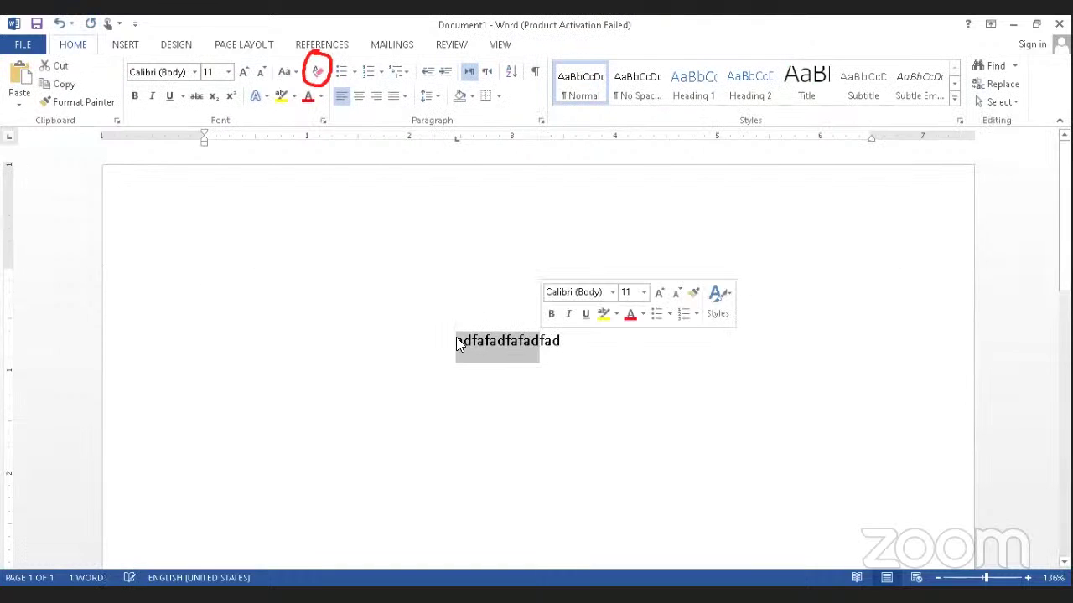
{"action": "left_click_drag", "start_coordinate": [457, 341], "coordinate": [489, 339]}
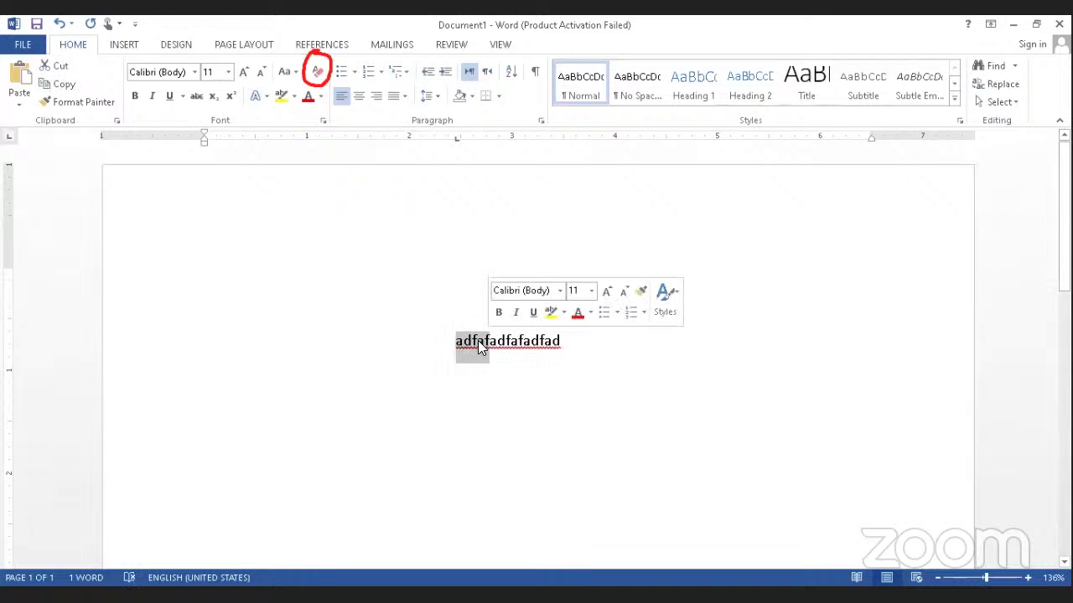
{"action": "key", "text": "ctrl+b"}
{"action": "left_click", "coordinate": [513, 348]}
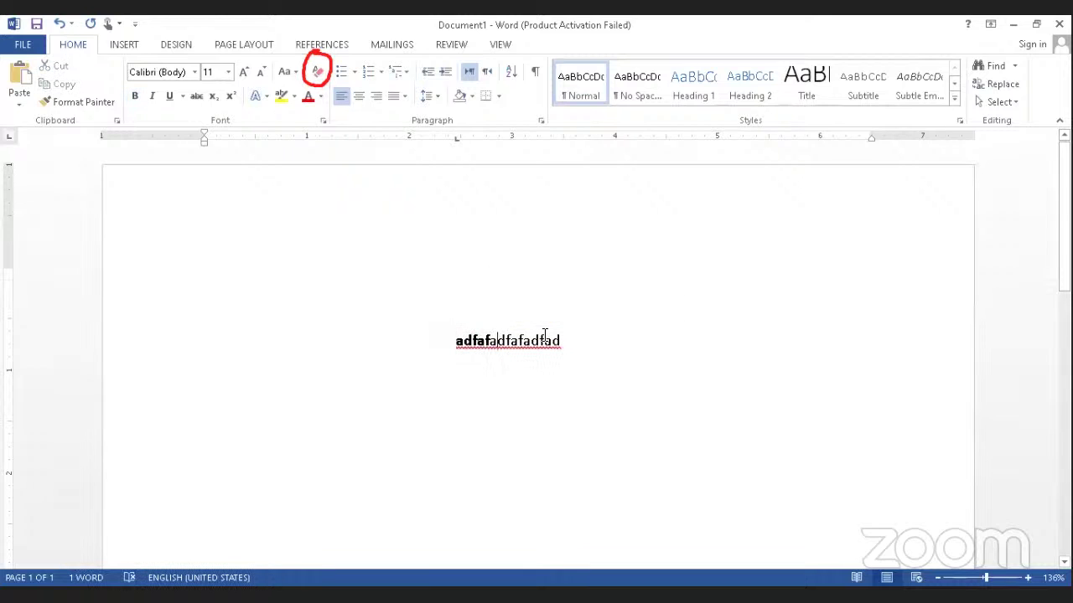
Step: Colour the middle letters dfafadf of the sample text red and enlarge the font of the final letters ad
{"action": "left_click_drag", "start_coordinate": [497, 342], "coordinate": [560, 342]}
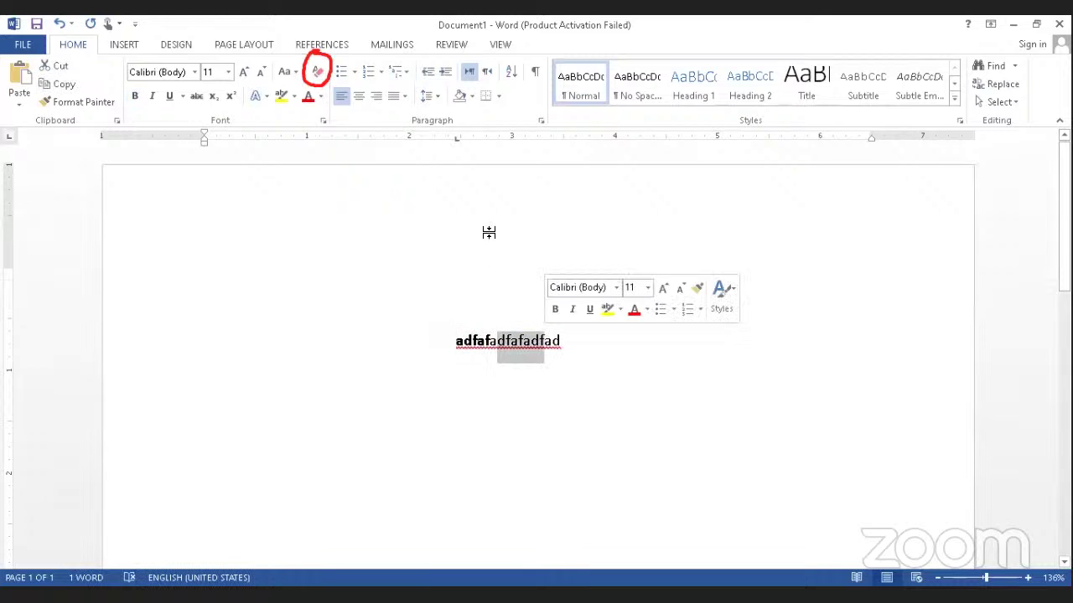
{"action": "double_click", "coordinate": [566, 340]}
{"action": "left_click_drag", "start_coordinate": [562, 342], "coordinate": [543, 342]}
{"action": "left_click", "coordinate": [243, 72]}
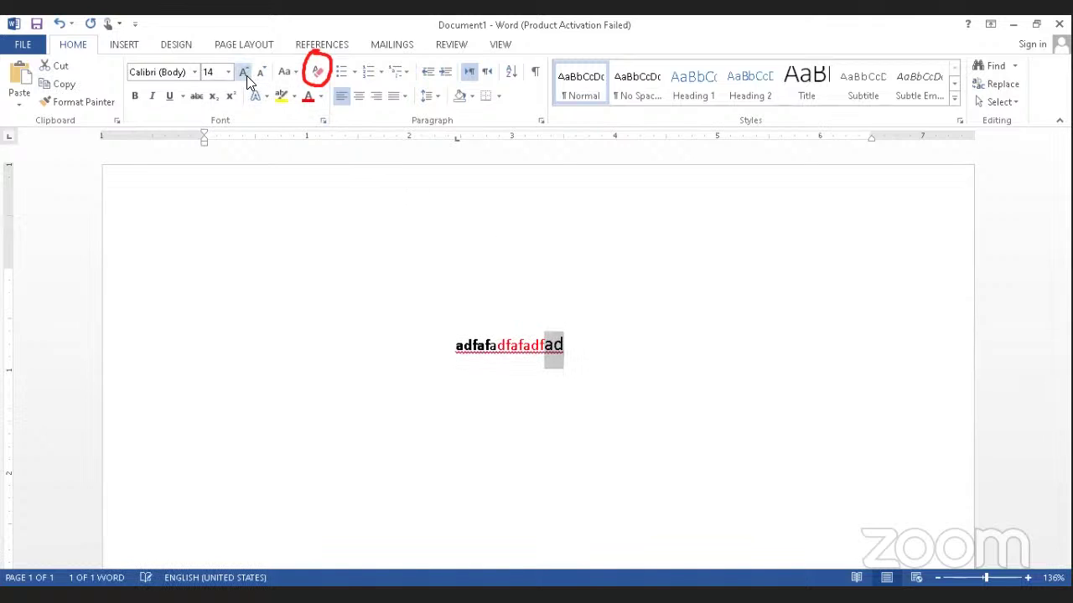
{"action": "left_click", "coordinate": [243, 72]}
Step: Clear all formatting from the entire sample text
{"action": "left_click", "coordinate": [516, 382]}
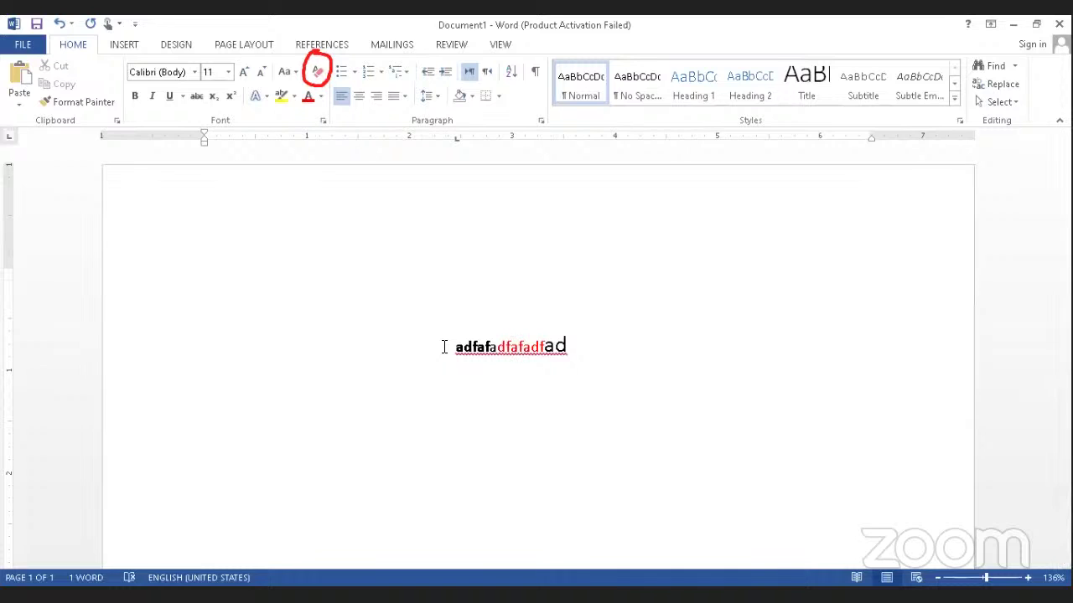
{"action": "left_click_drag", "start_coordinate": [444, 347], "coordinate": [570, 343]}
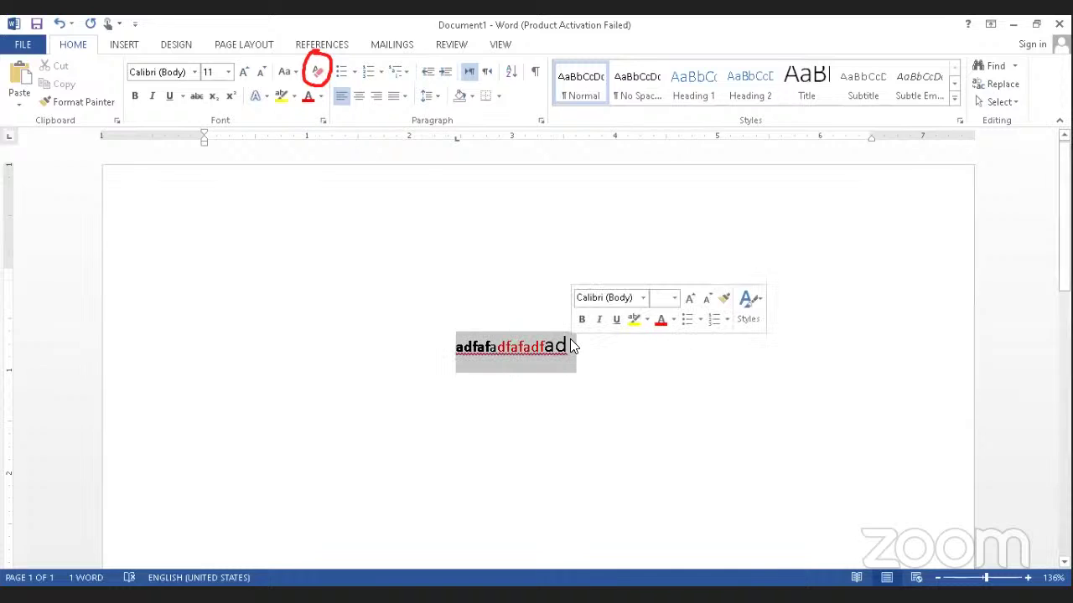
{"action": "left_click", "coordinate": [319, 74]}
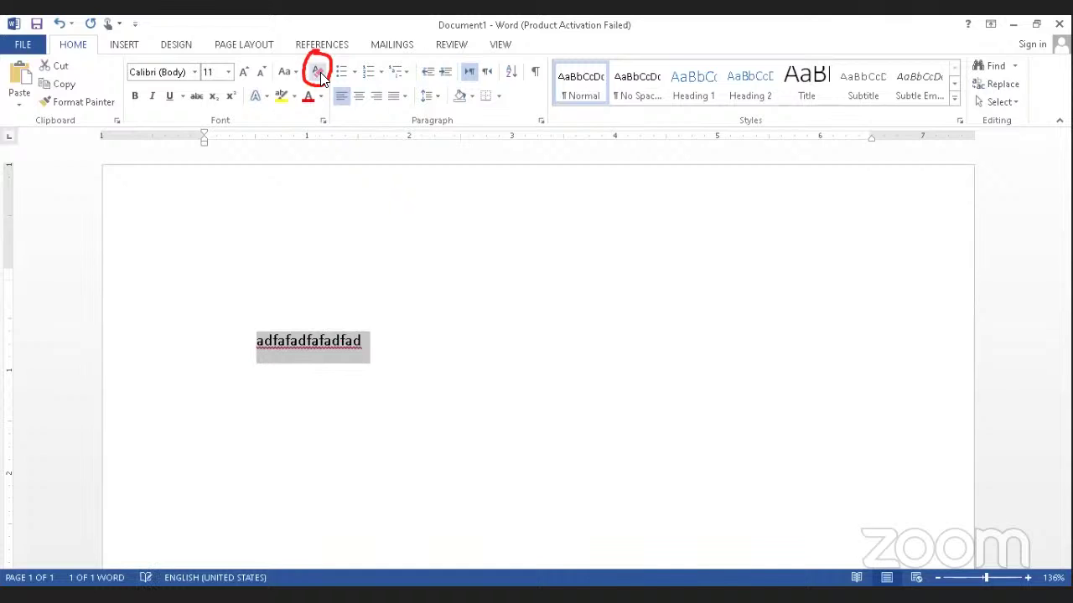